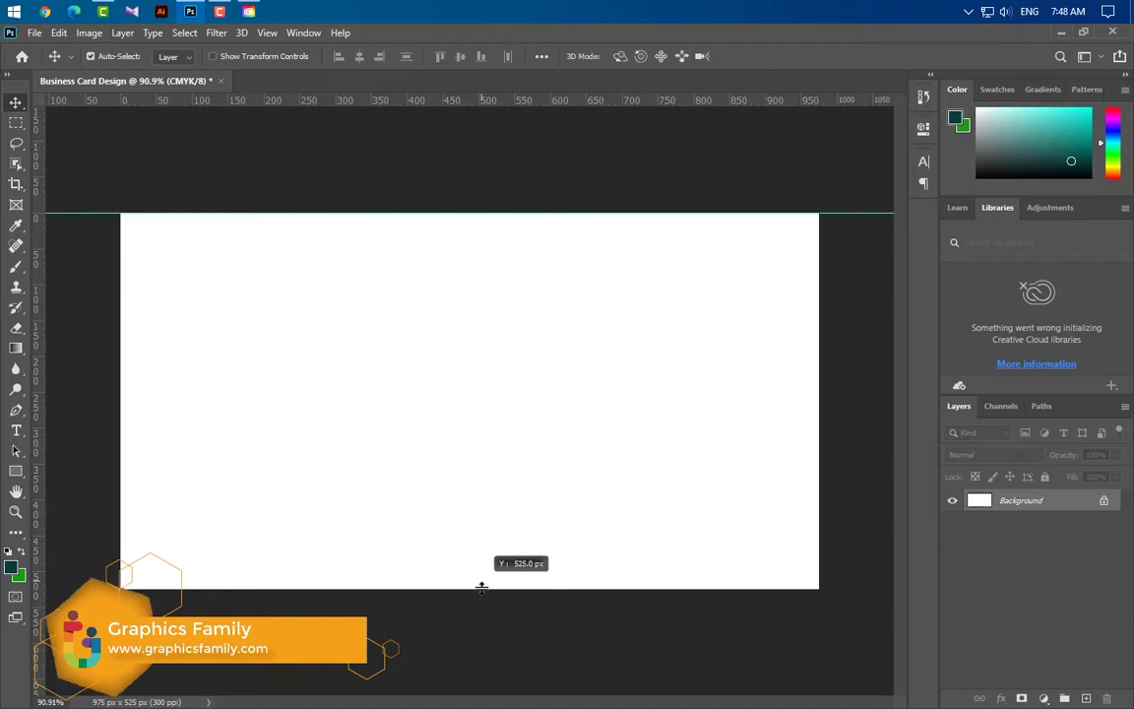
Add guides along the bottom, left and right edges of the 975 × 525 px canvas
left_click_drag(36, 500, 120, 499)
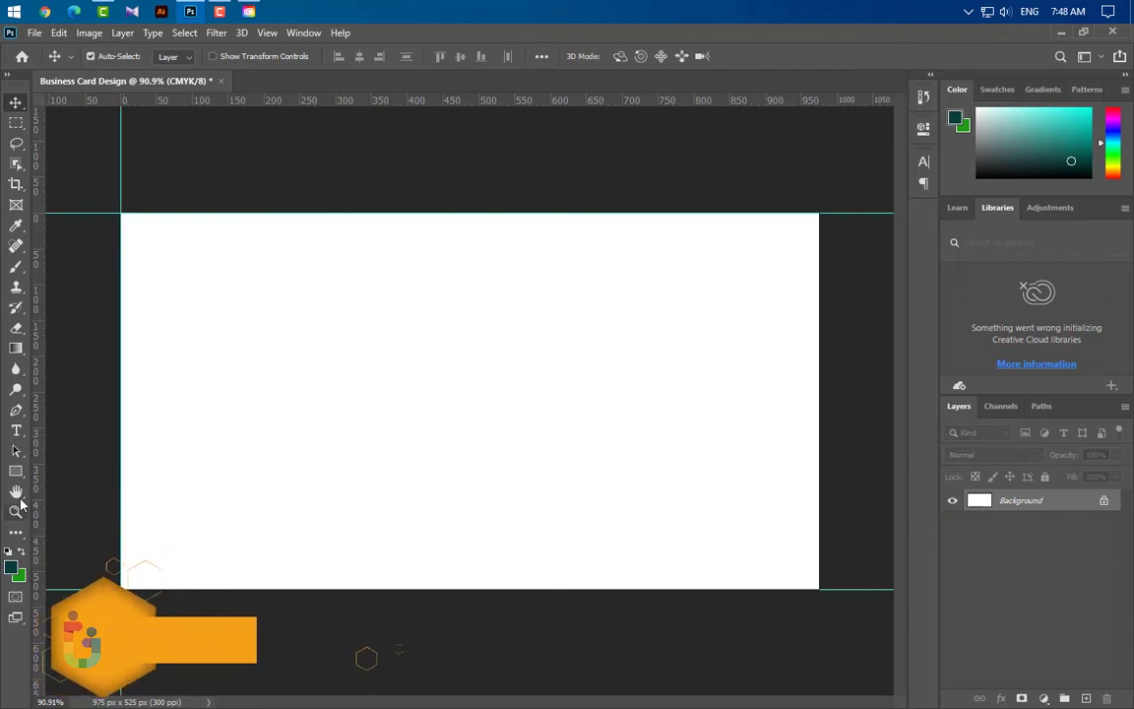
left_click_drag(37, 472, 818, 428)
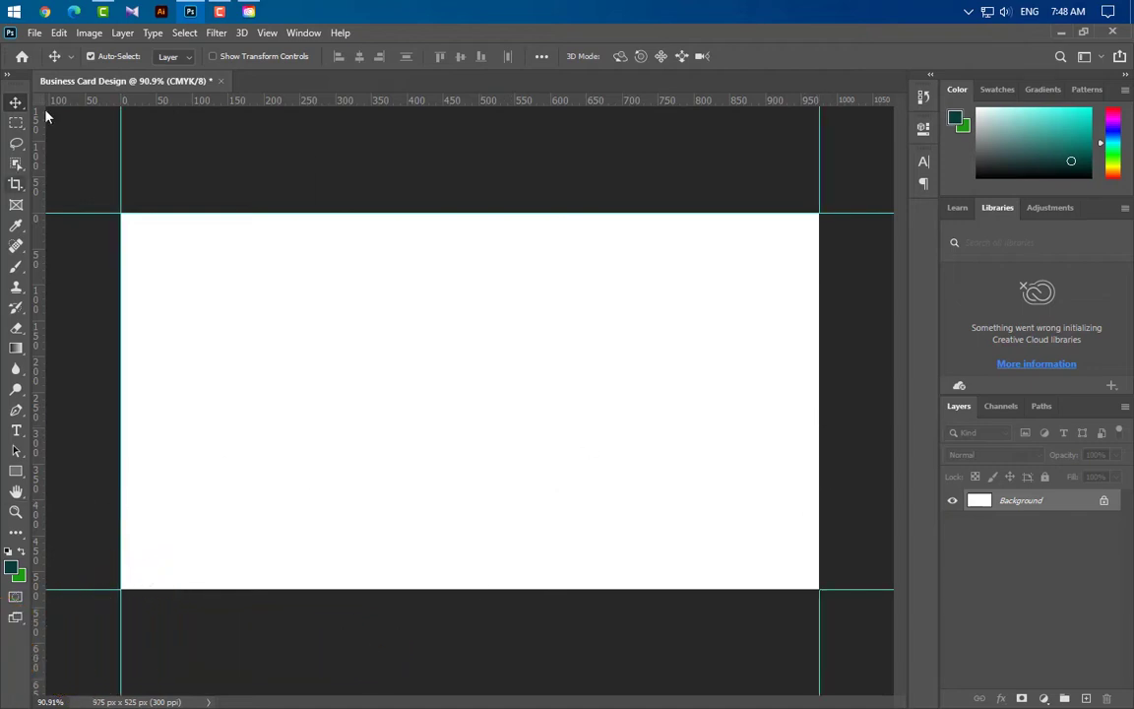
left_click(87, 34)
Resize the canvas to 3.5 × 2 inches via Canvas Size
left_click(89, 166)
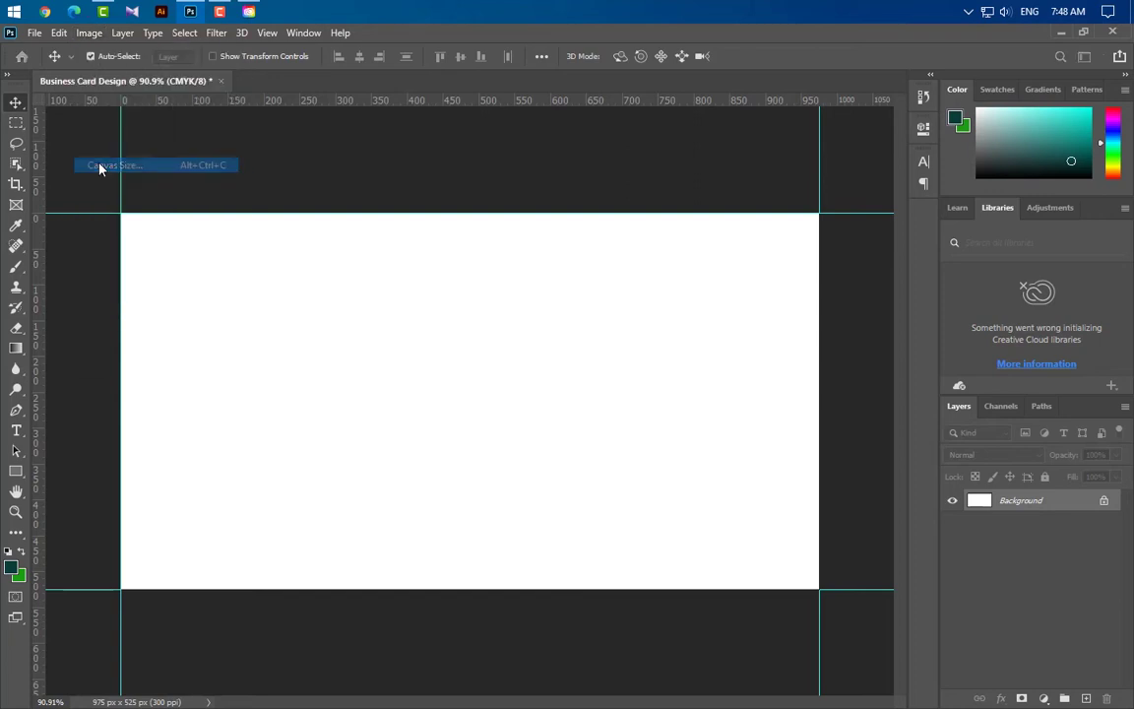
left_click(611, 246)
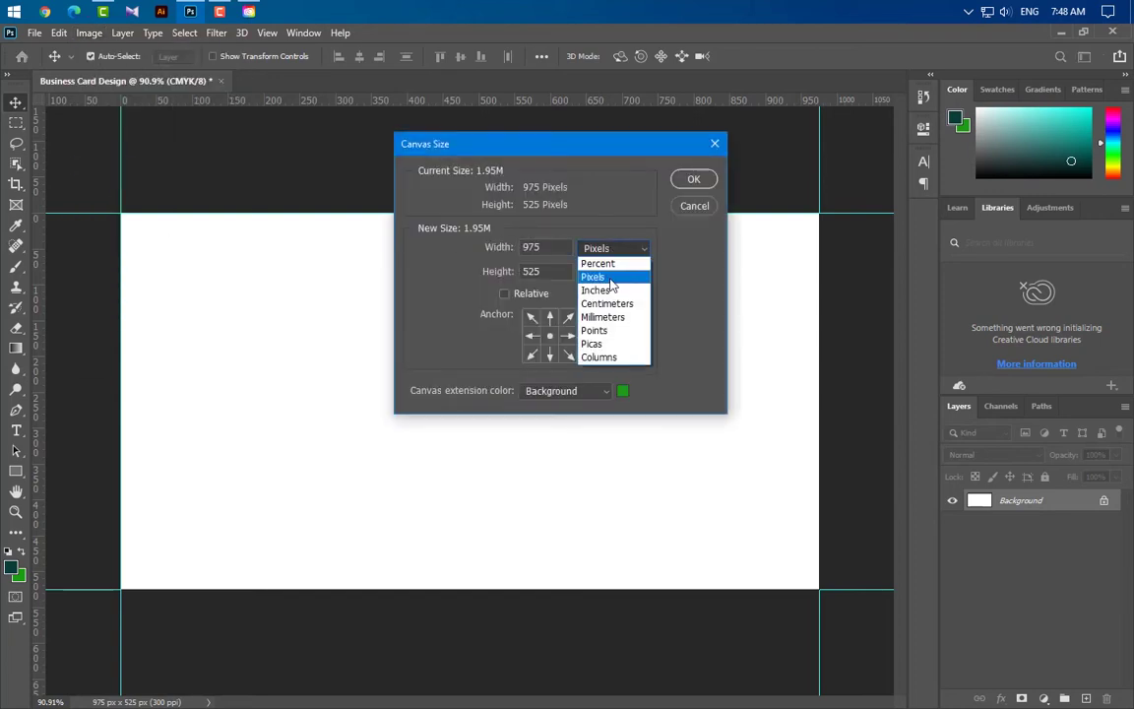
left_click(585, 270)
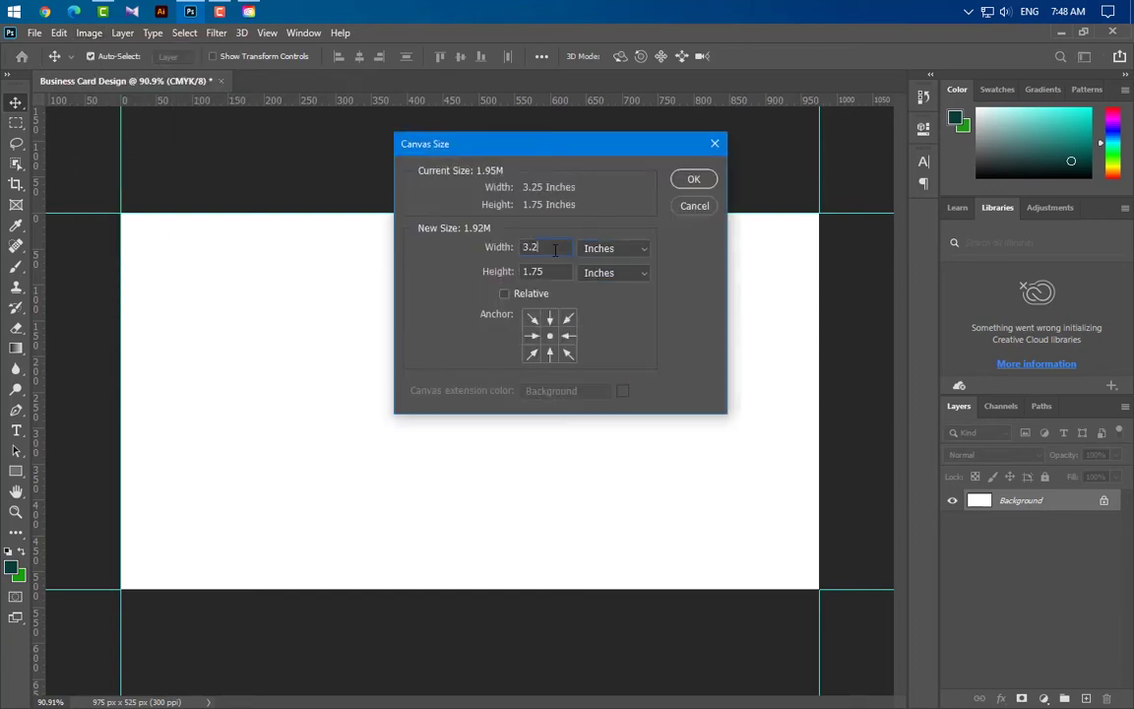
double_click(554, 249)
type("3.5")
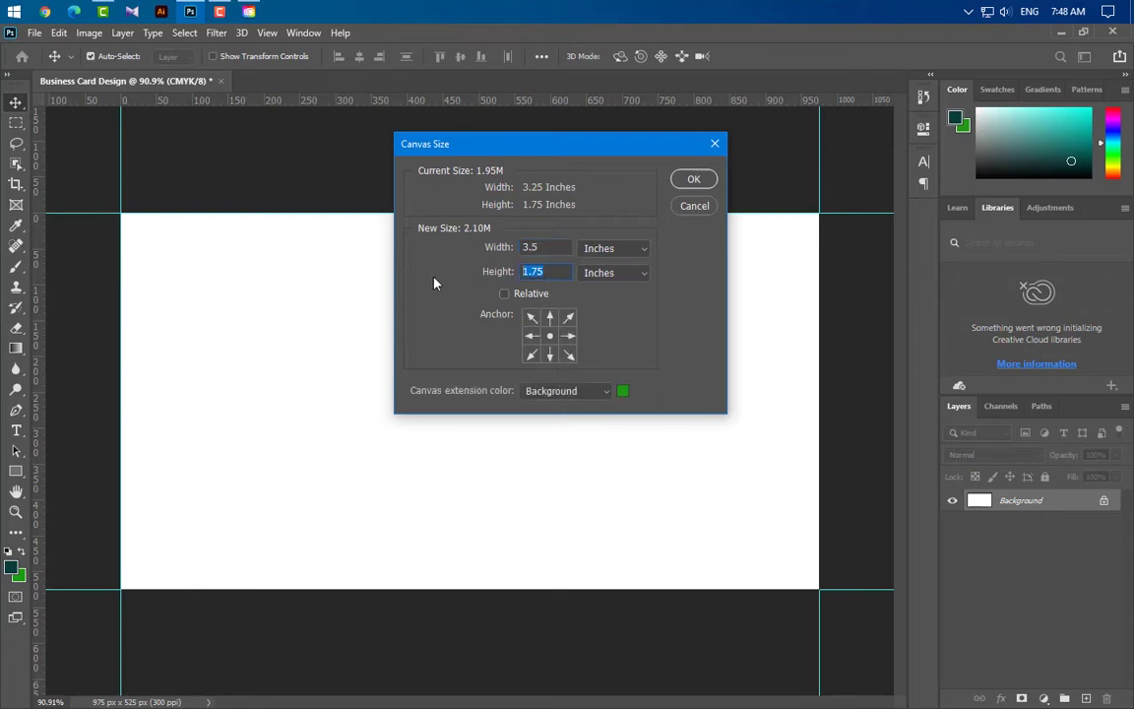
type("2")
left_click(706, 186)
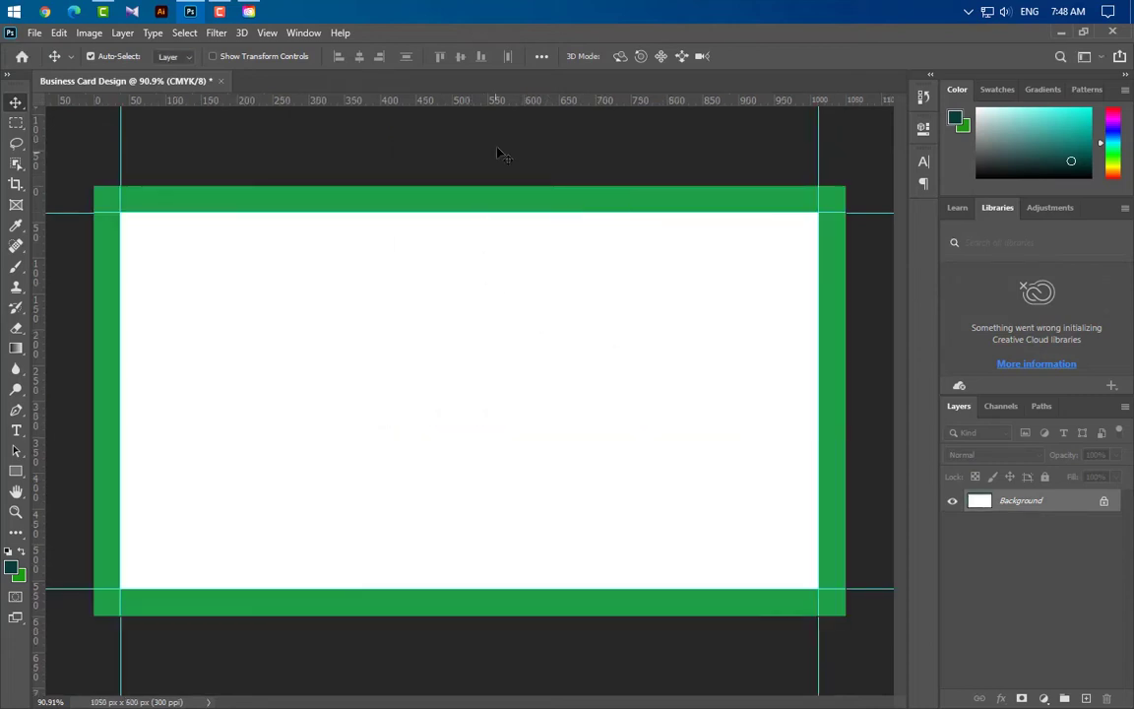
Add guides at the new top, bottom, left and right canvas edges
left_click_drag(506, 100, 504, 187)
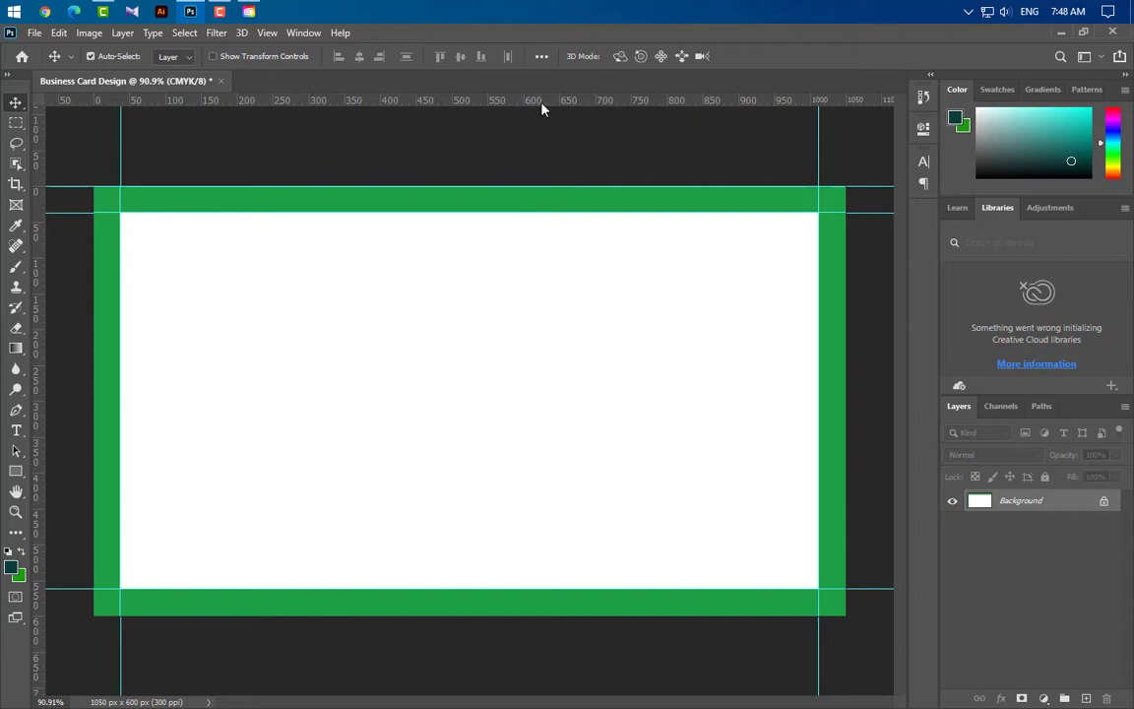
left_click_drag(541, 102, 499, 616)
left_click_drag(41, 476, 94, 462)
left_click_drag(39, 433, 844, 457)
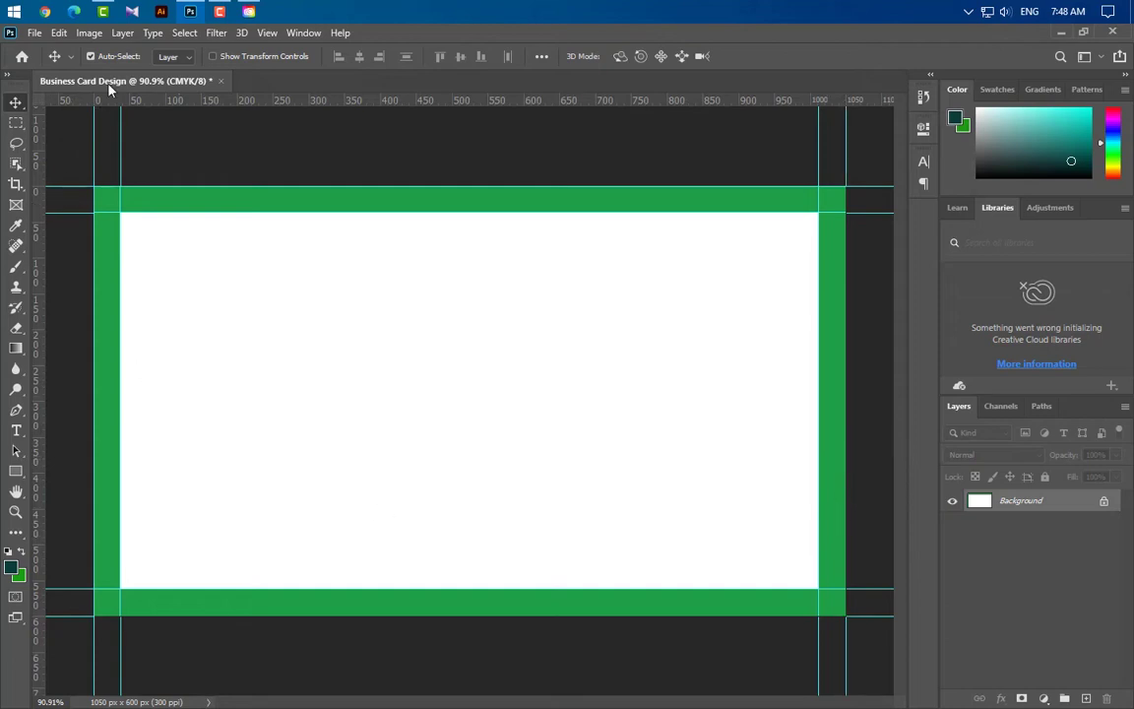
Enlarge the canvas again to 3.75 × 2.25 inches
left_click(90, 33)
left_click(113, 164)
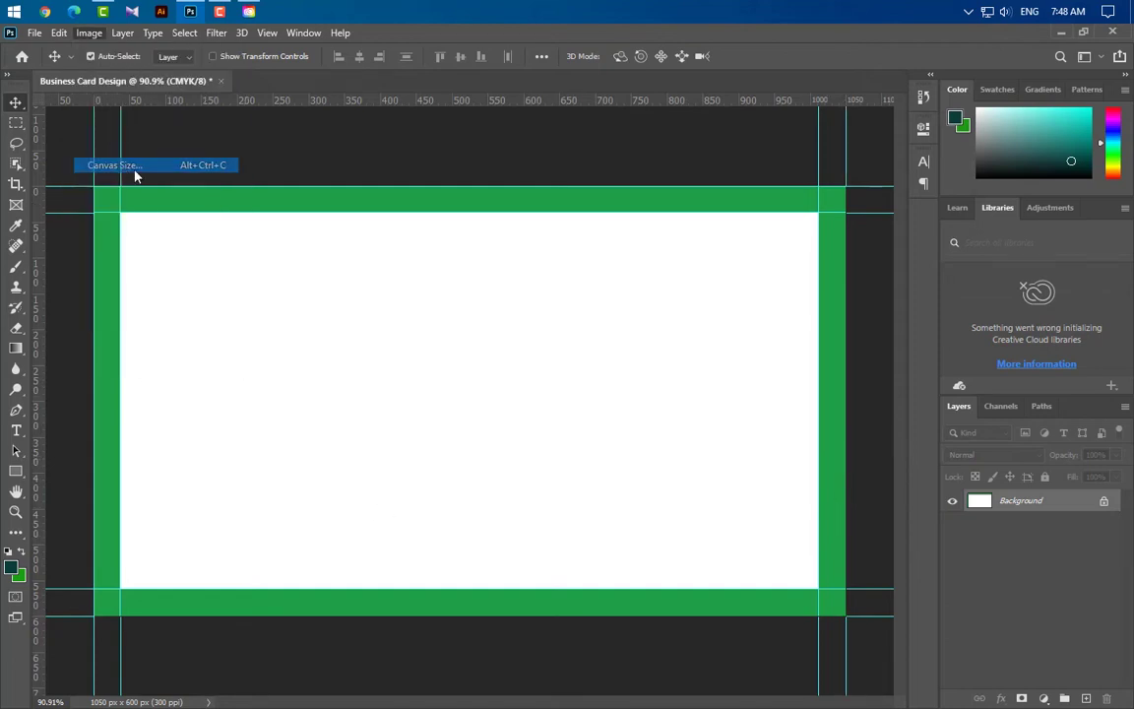
left_click(620, 249)
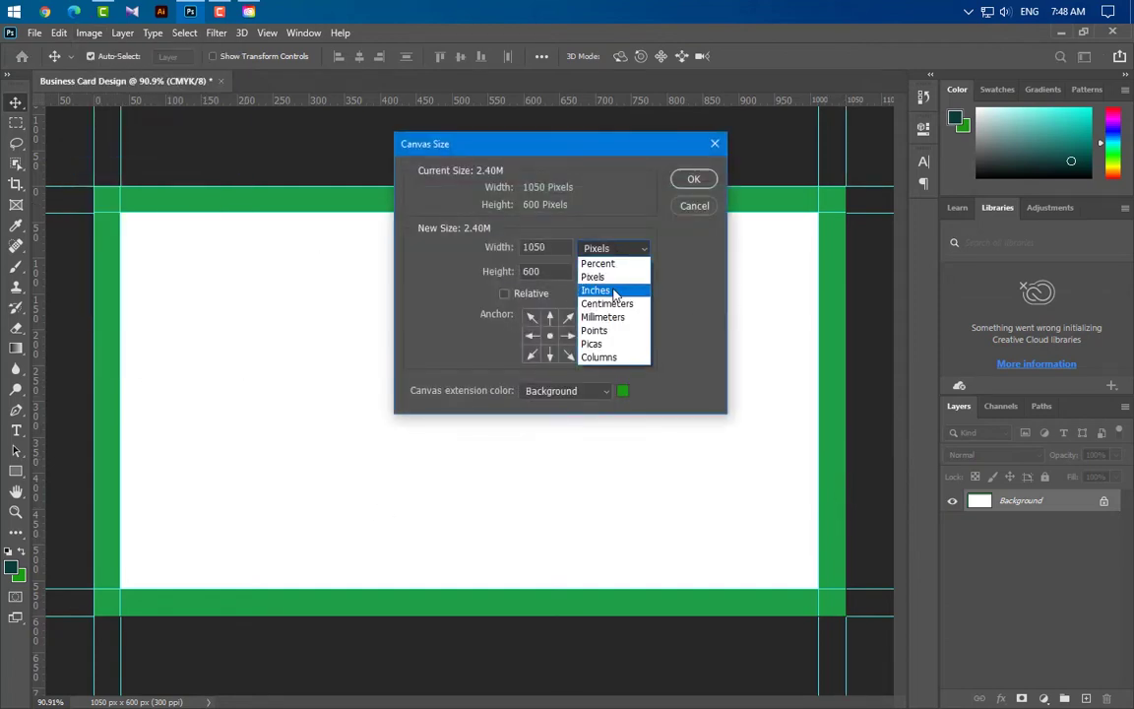
left_click(610, 294)
key("BackSpace")
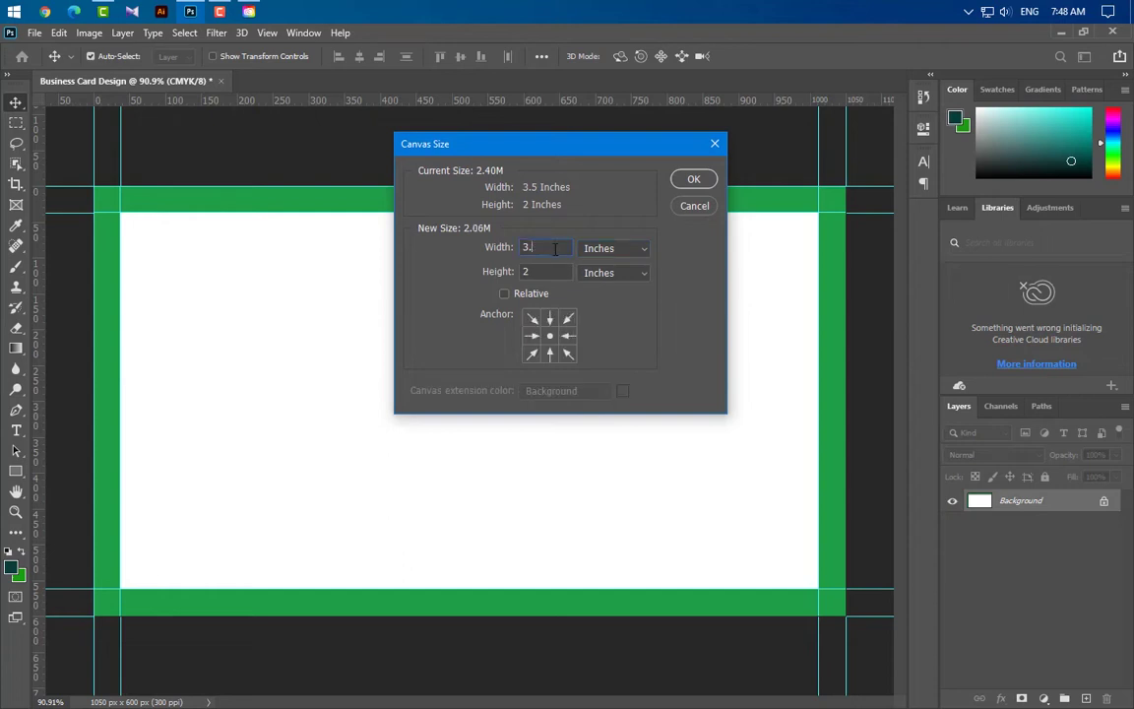
type("75")
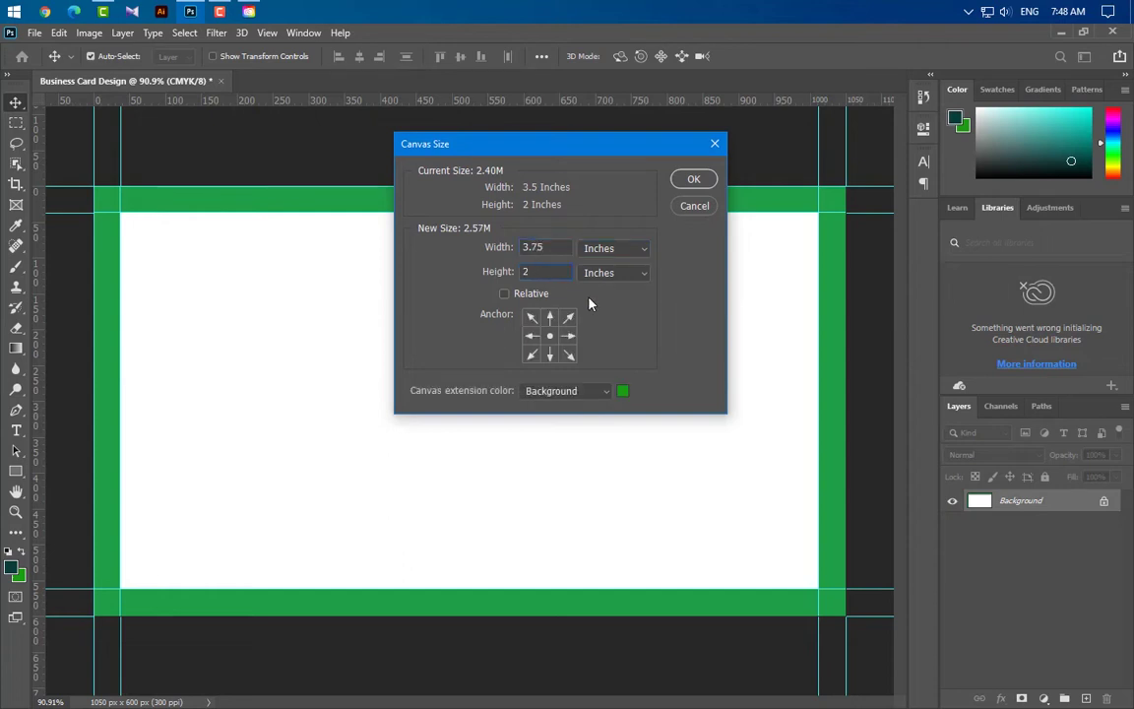
type(".25")
left_click(693, 178)
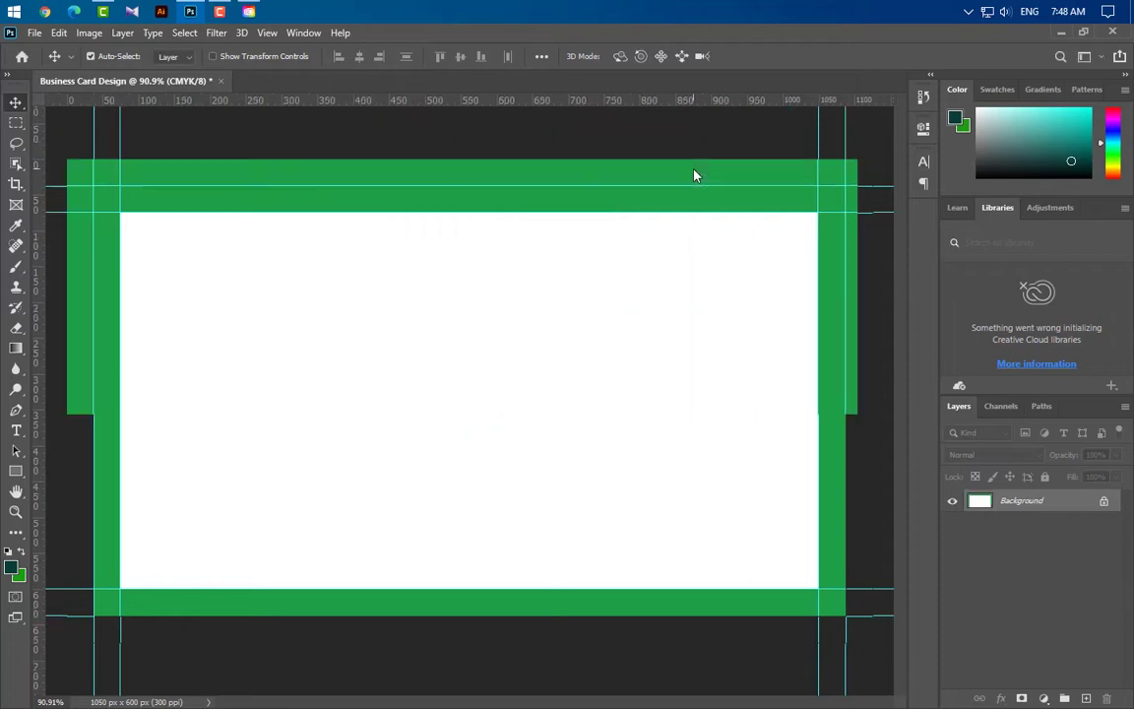
Set the foreground colour to white and fill the whole canvas with it
left_click(14, 567)
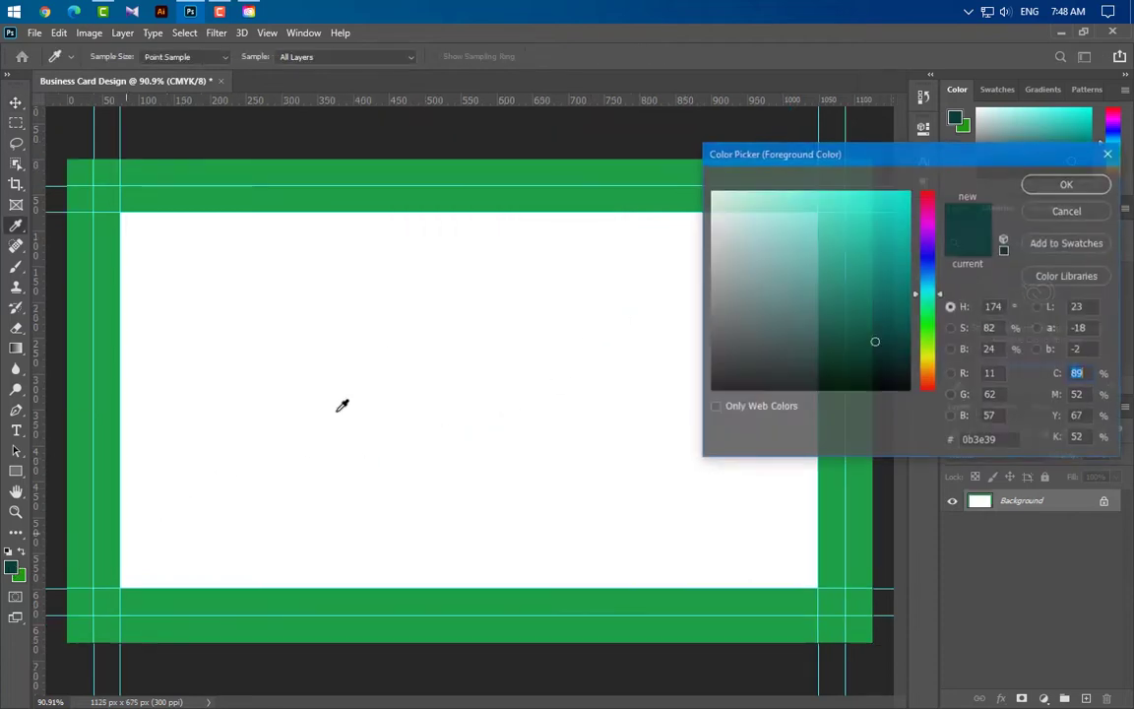
left_click(339, 406)
left_click(1066, 182)
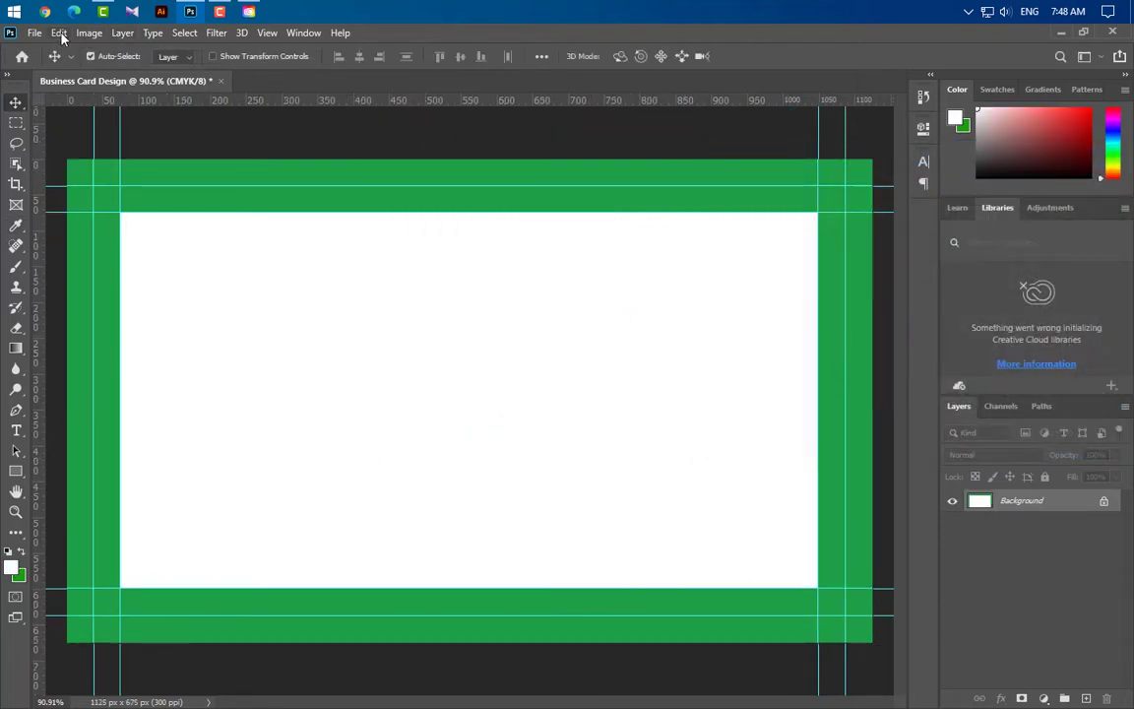
left_click(59, 32)
left_click(88, 278)
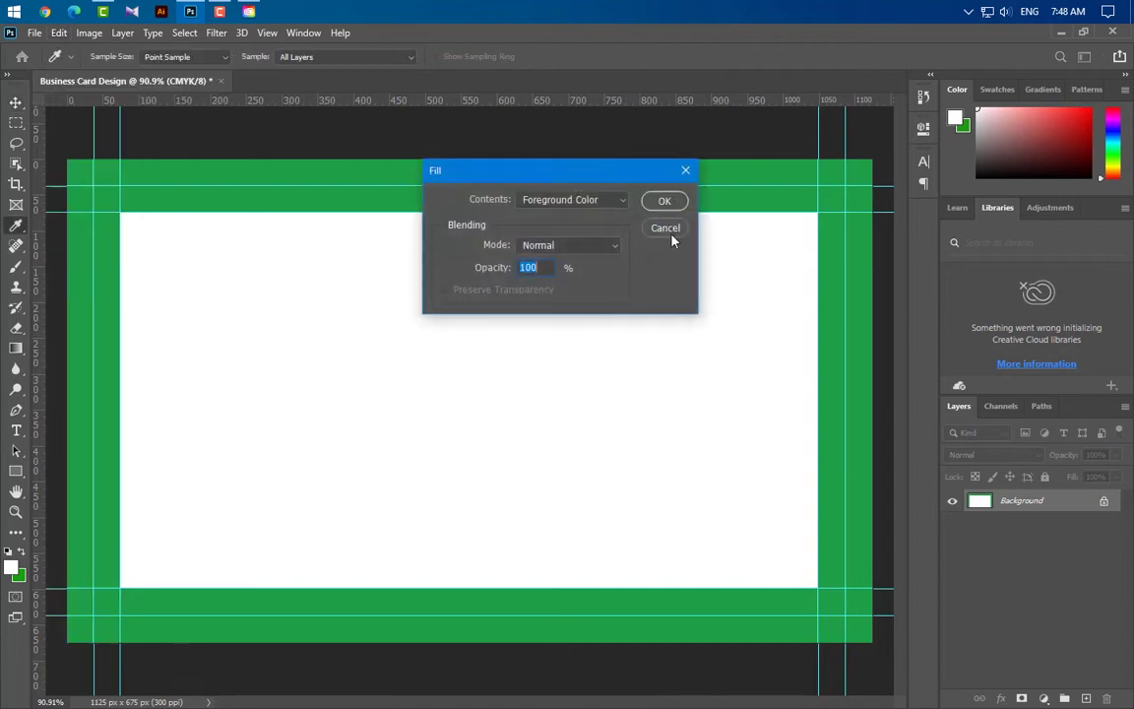
left_click(664, 200)
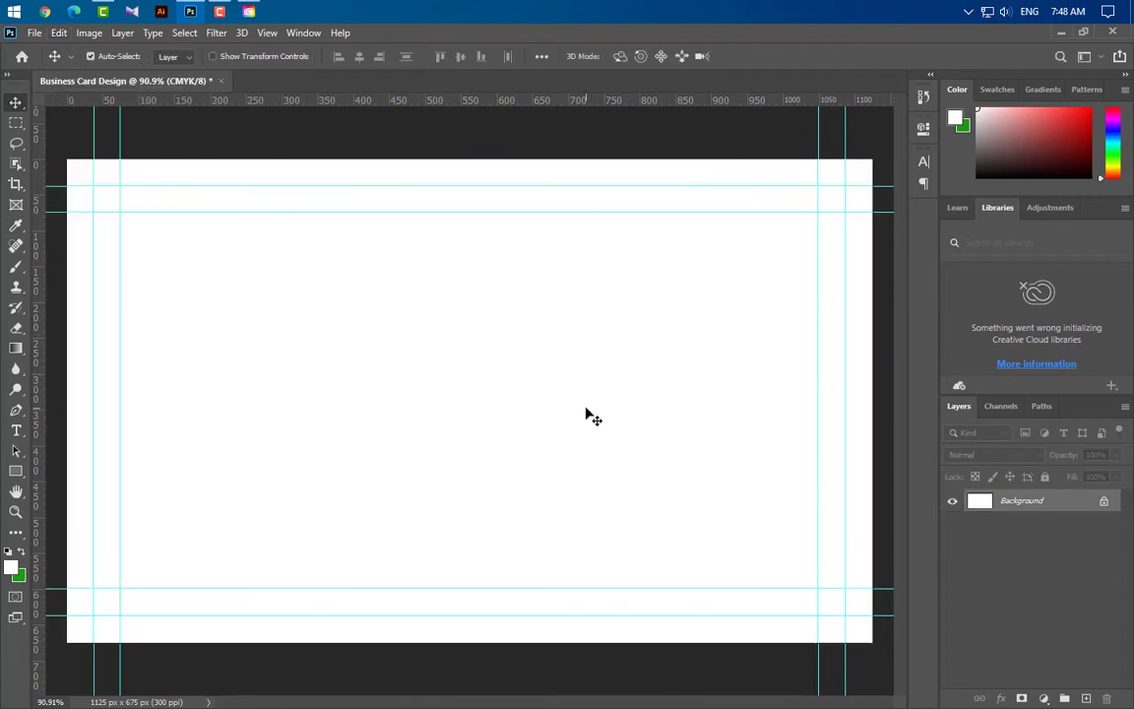
left_click(16, 470)
Draw a rectangle over the full canvas and fill it dark navy #06122b
left_click_drag(57, 154, 877, 650)
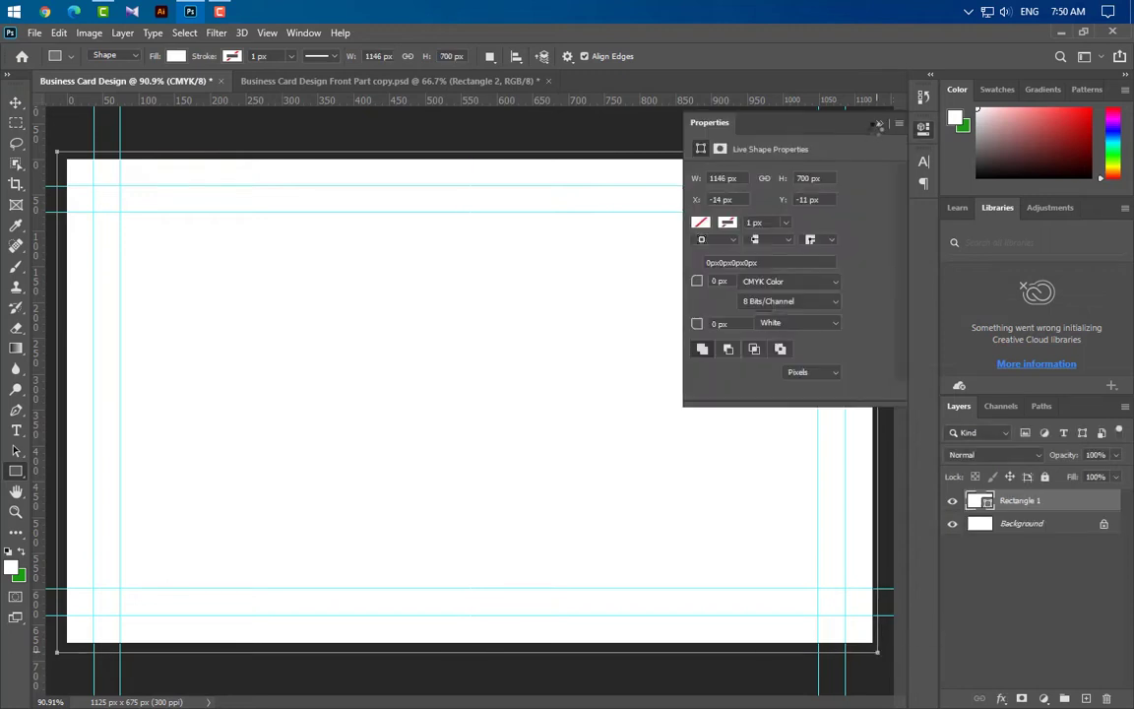
left_click(879, 123)
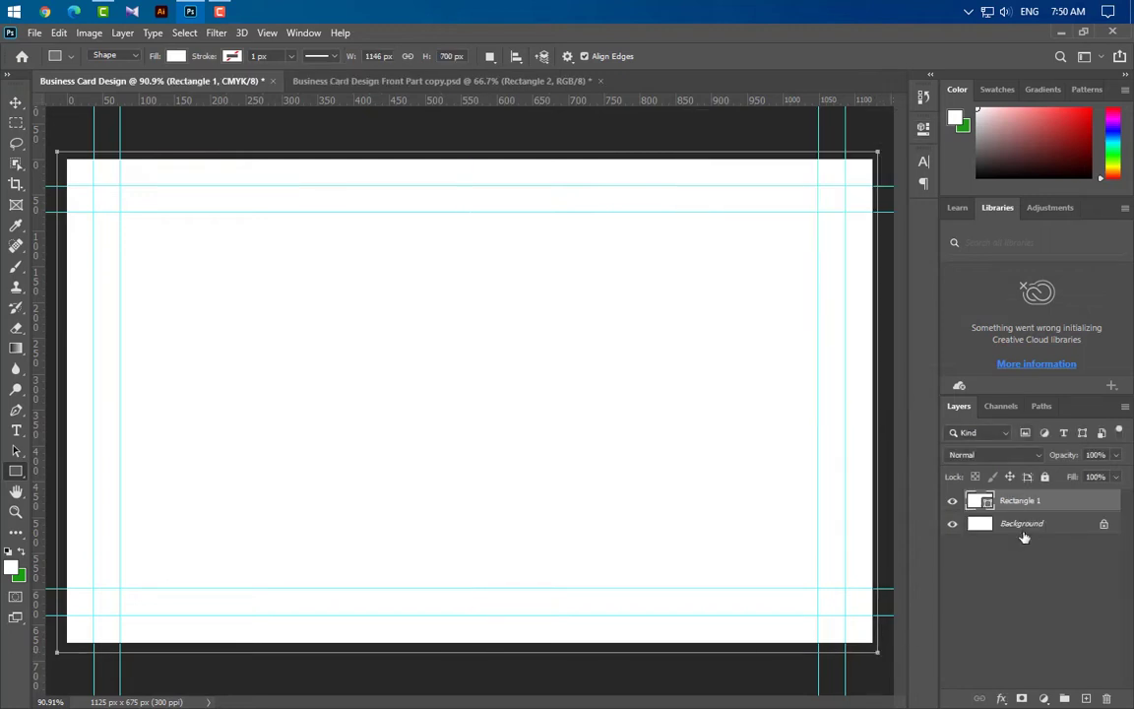
double_click(980, 501)
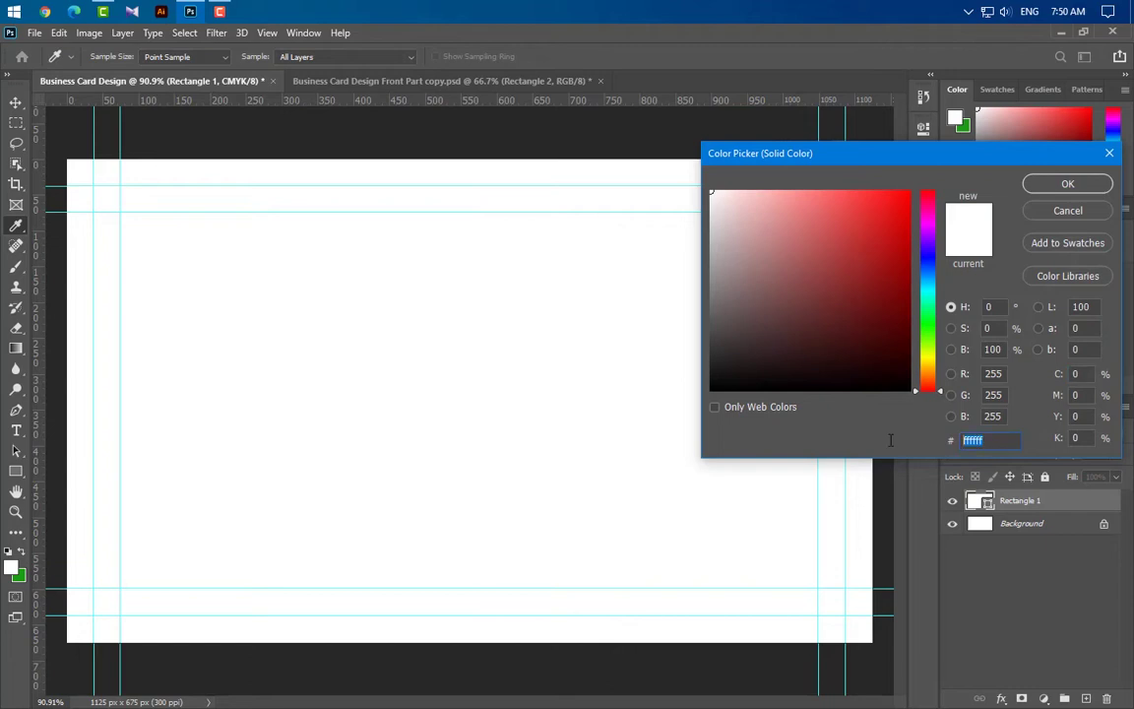
type("06122b")
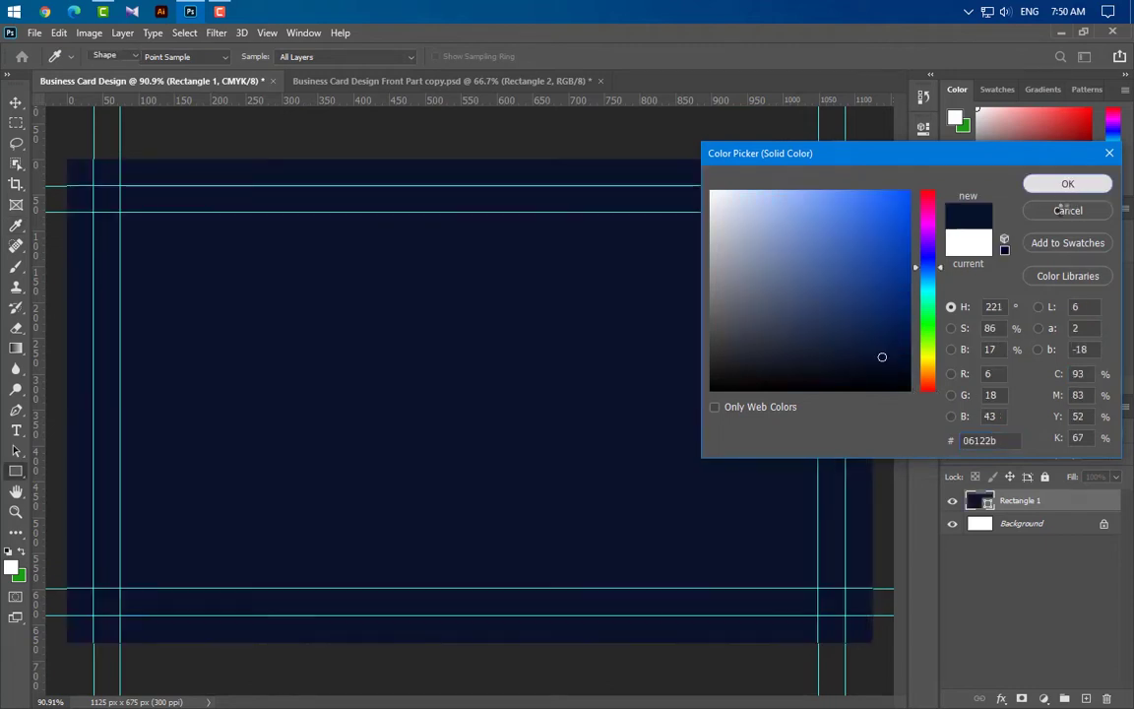
left_click(1070, 186)
scroll(501, 577, "down", 1)
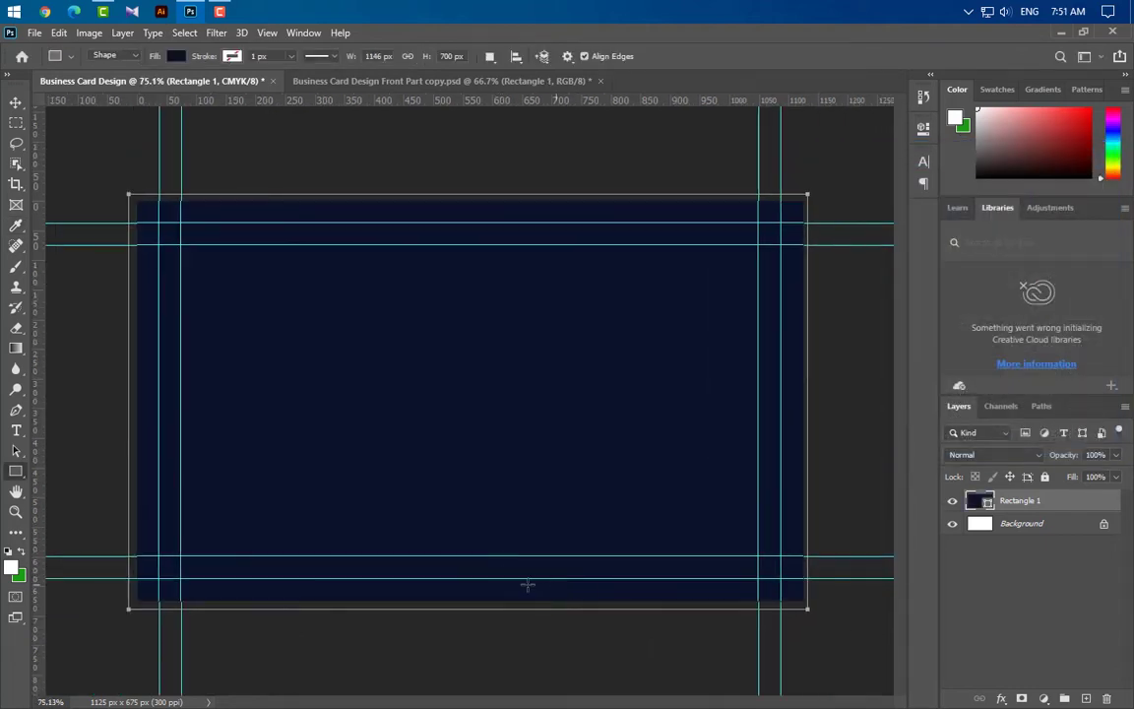
right_click(16, 471)
left_click(59, 473)
Draw a white square near the card centre with 30 px rounded corners
scroll(414, 353, "down", 2)
left_click_drag(386, 325, 534, 474)
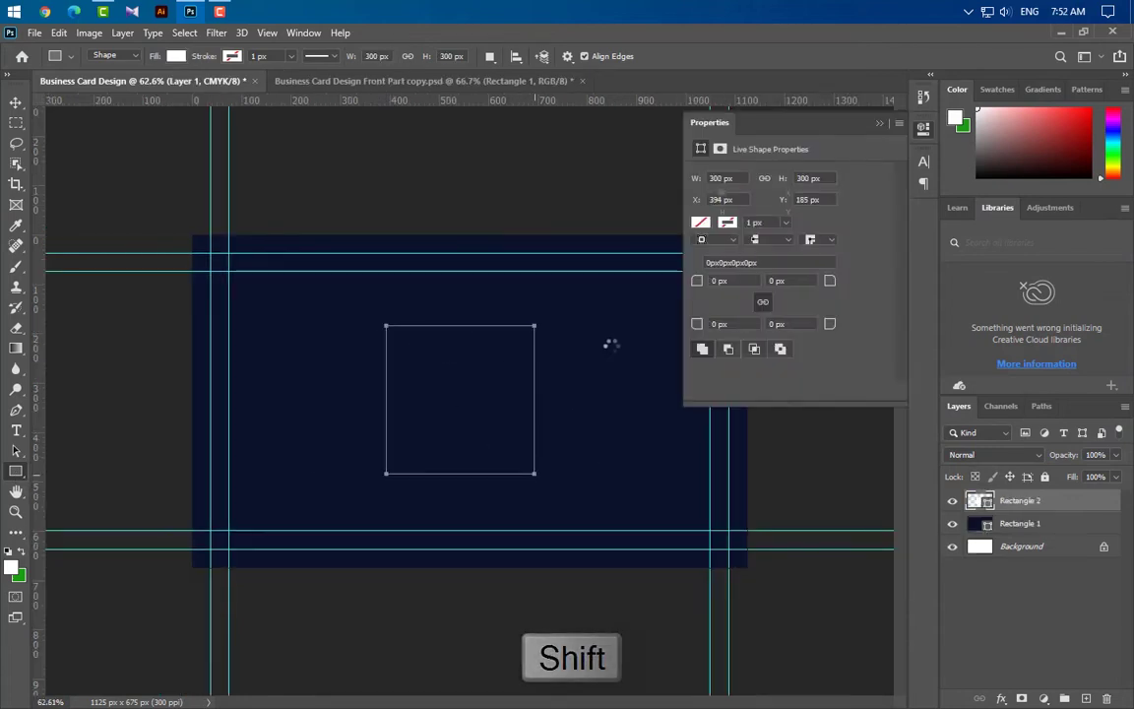
left_click(706, 281)
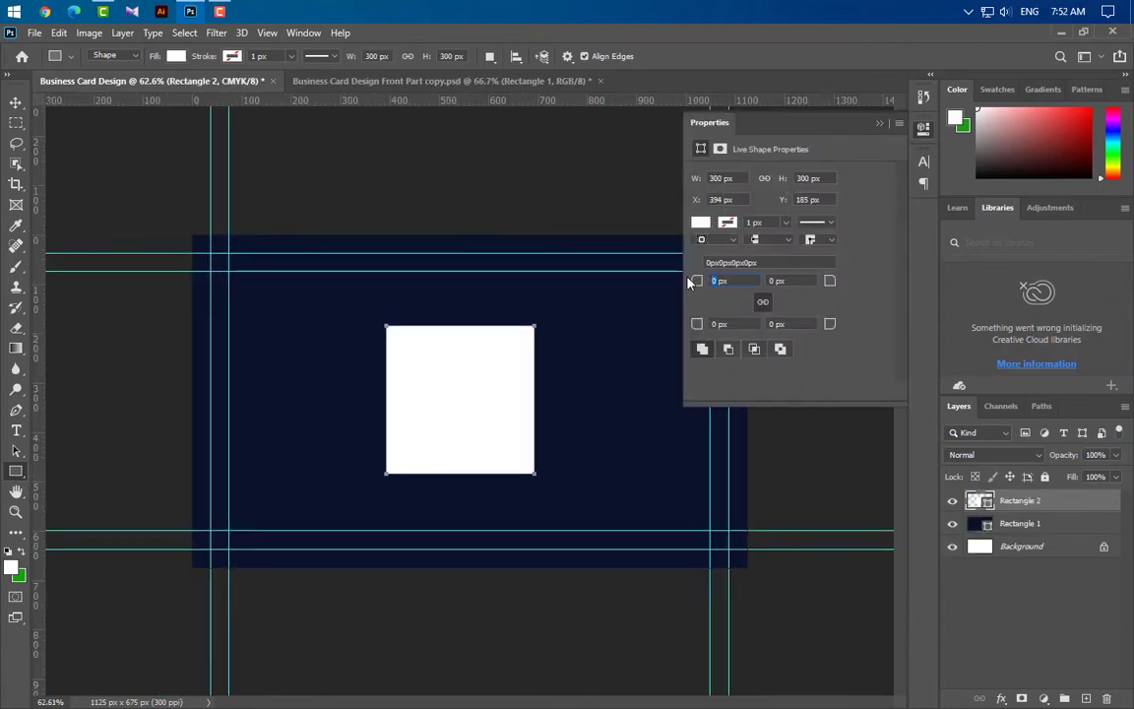
type("30")
key("Return")
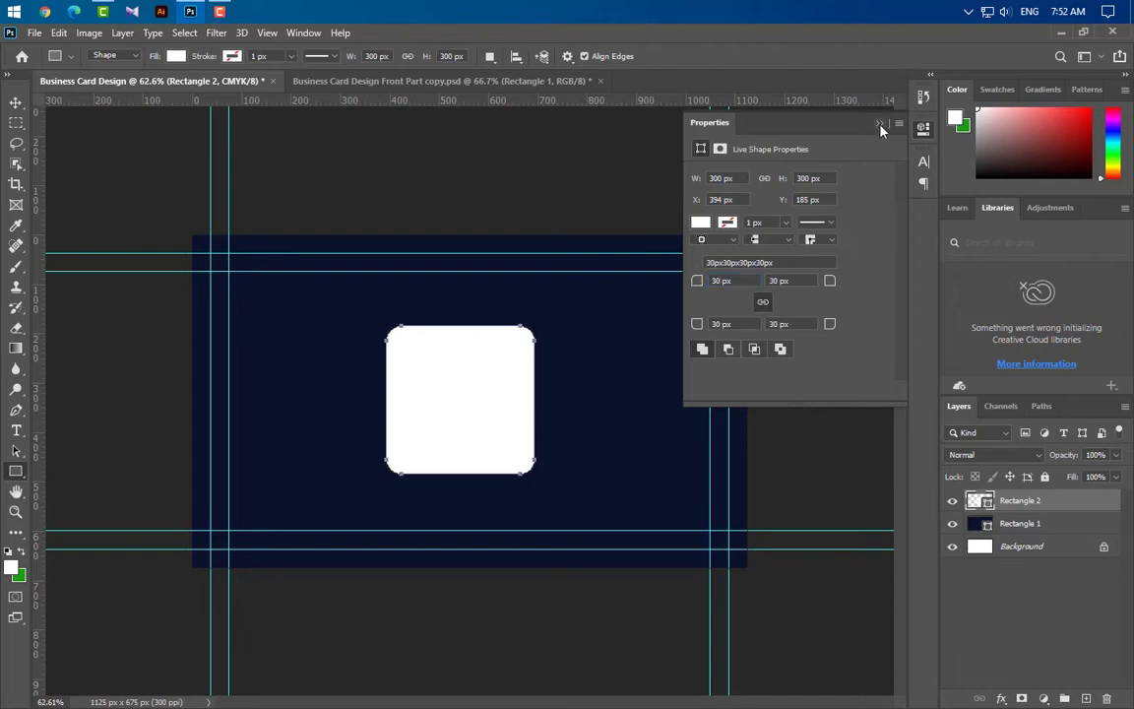
left_click(880, 125)
Rotate the square 45°, enlarge it and move it down-right over the card
key("ctrl+t")
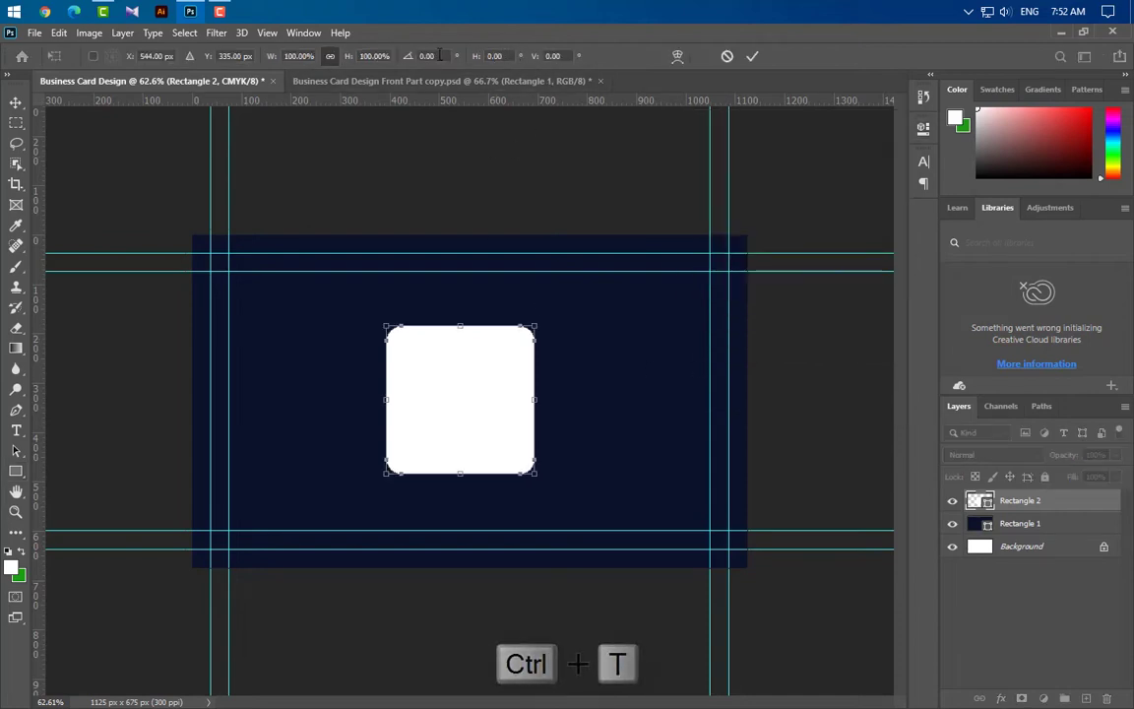
left_click(433, 56)
type("45")
key("Return")
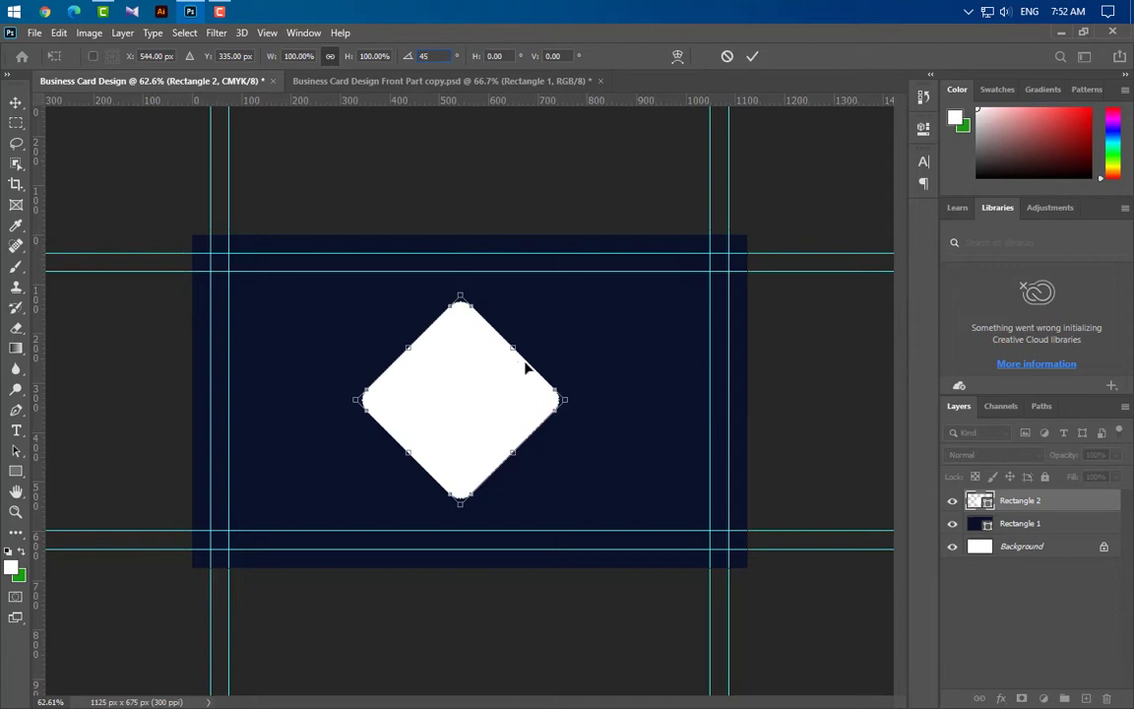
left_click_drag(512, 348, 681, 180)
left_click_drag(462, 372, 681, 367)
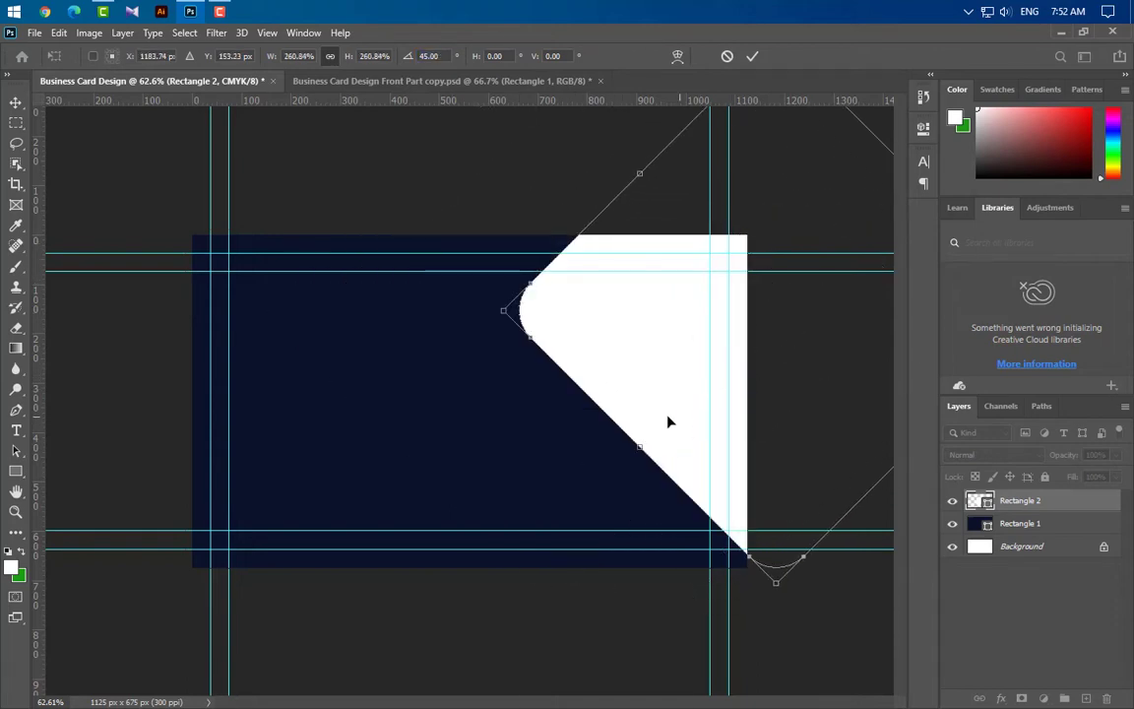
left_click_drag(668, 421, 711, 452)
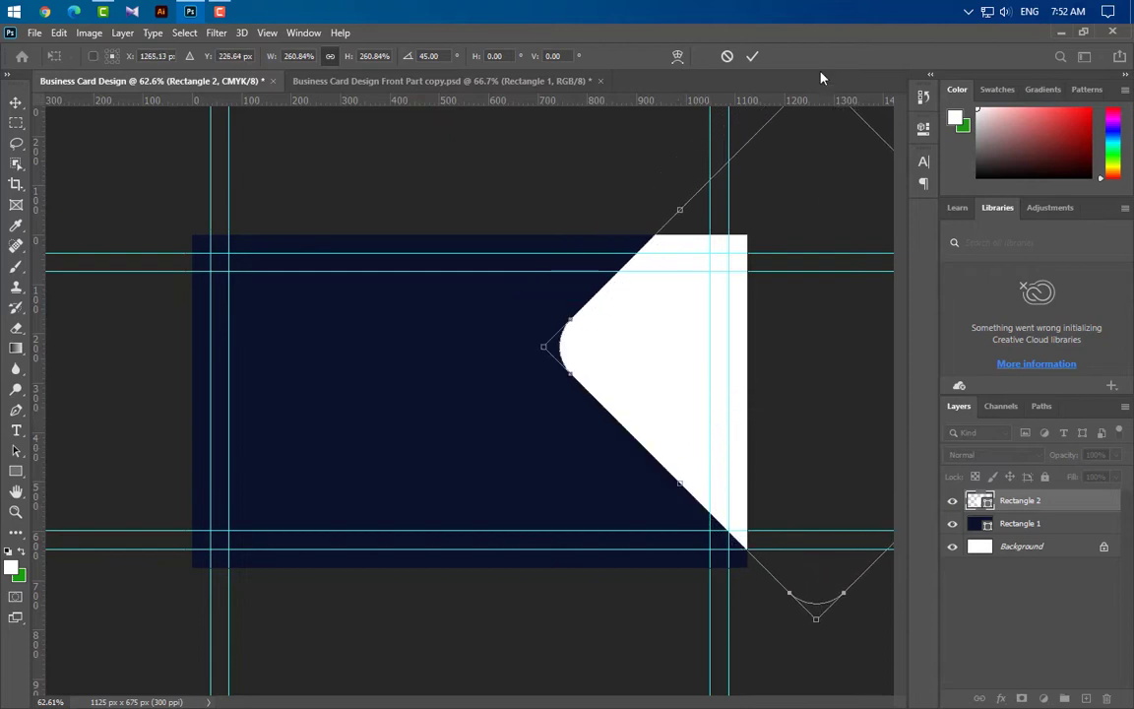
left_click(750, 57)
key("Return")
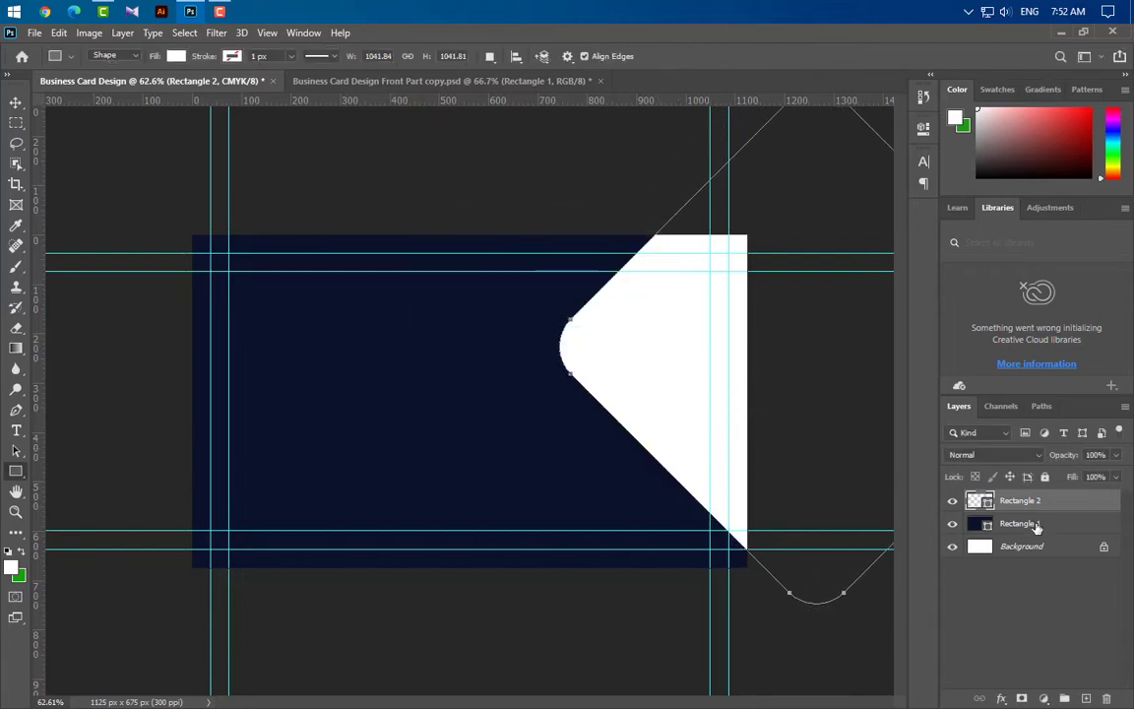
Duplicate the diamond, scale it to about 441 px and place it beside the big diamond
left_click_drag(1023, 501, 1082, 698)
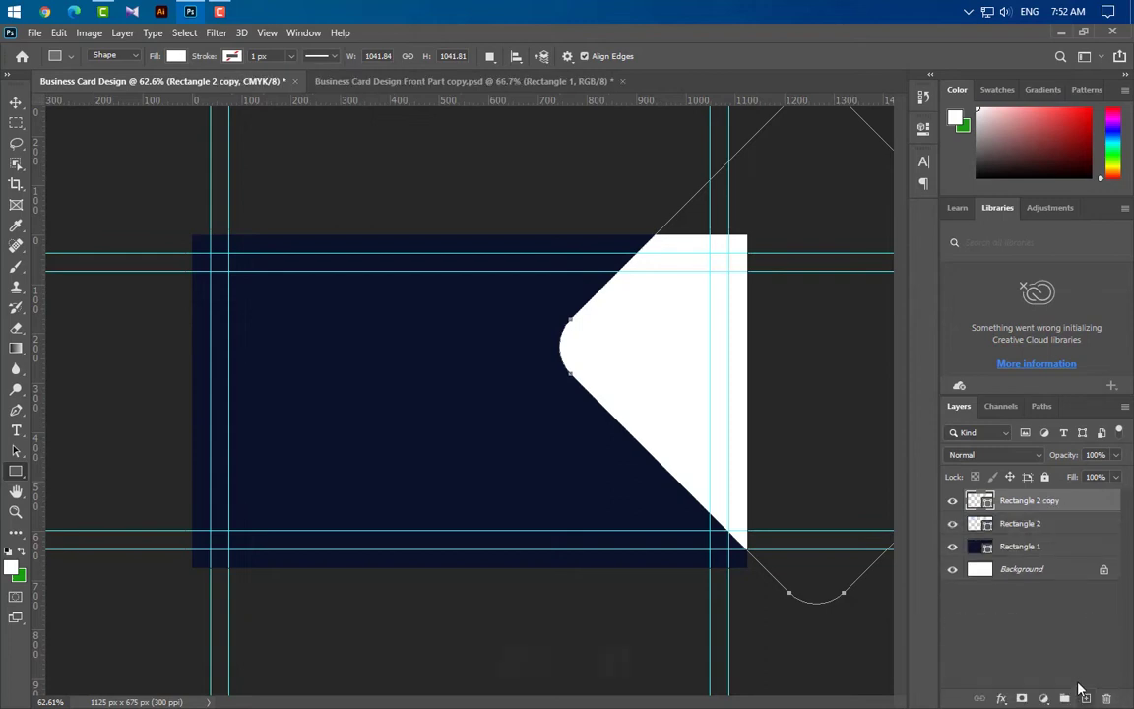
key("ctrl+t")
left_click_drag(563, 351, 807, 357)
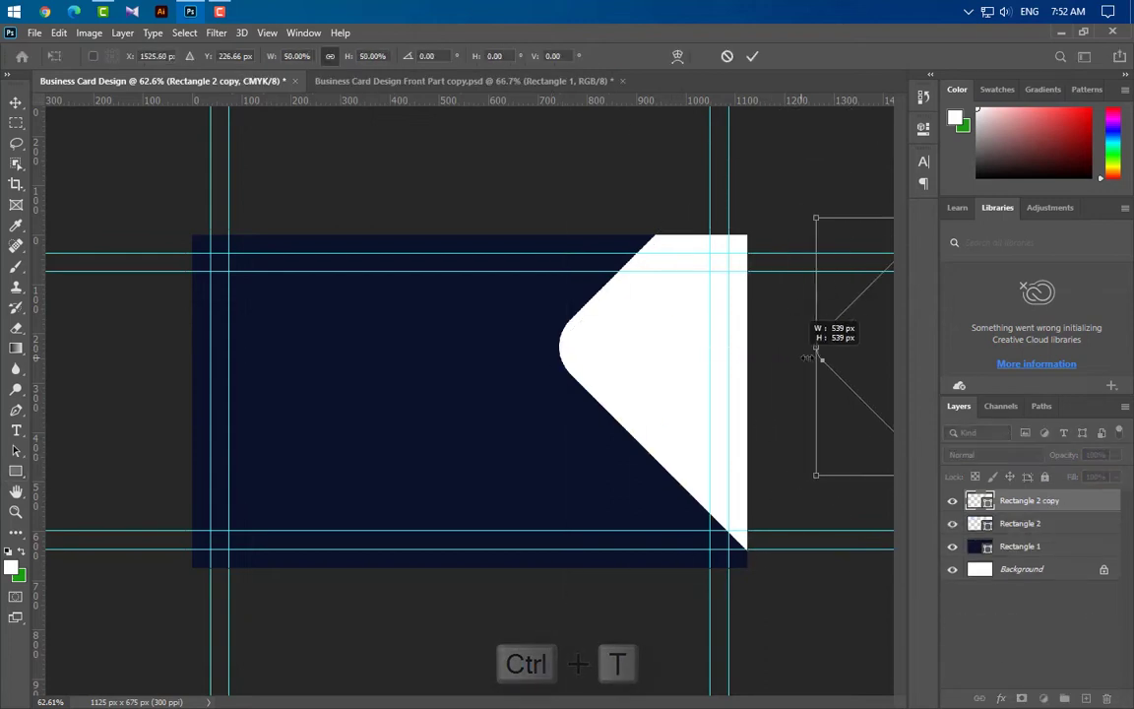
left_click_drag(881, 350, 512, 456)
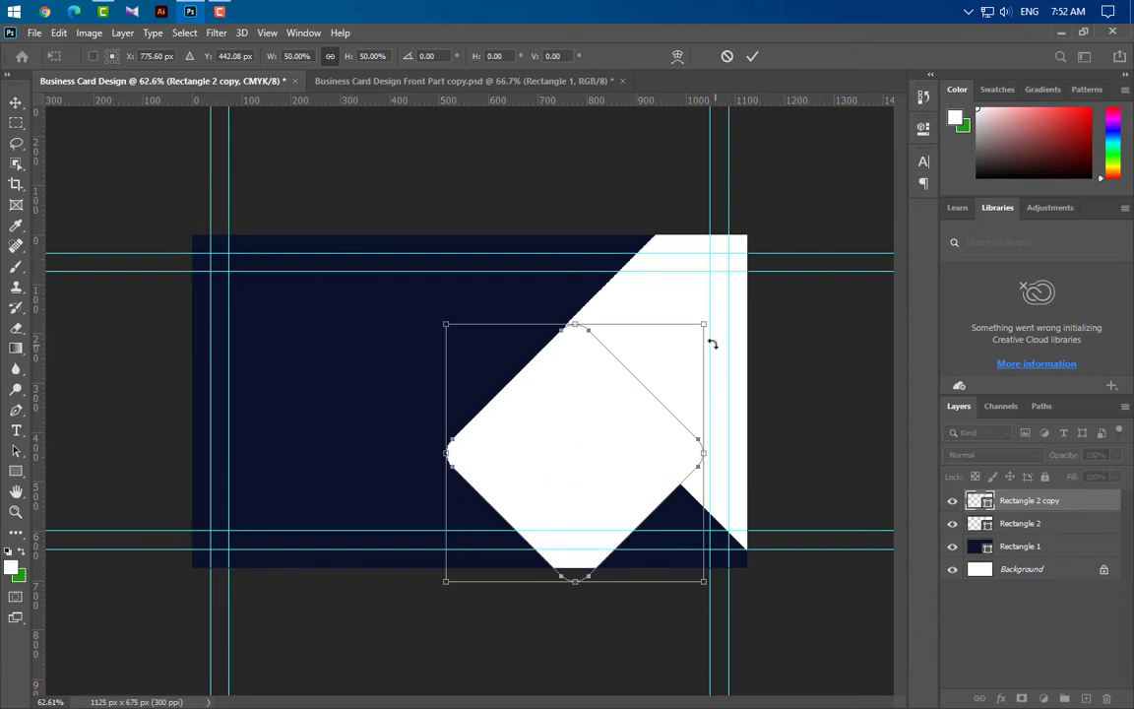
left_click_drag(706, 324, 650, 377)
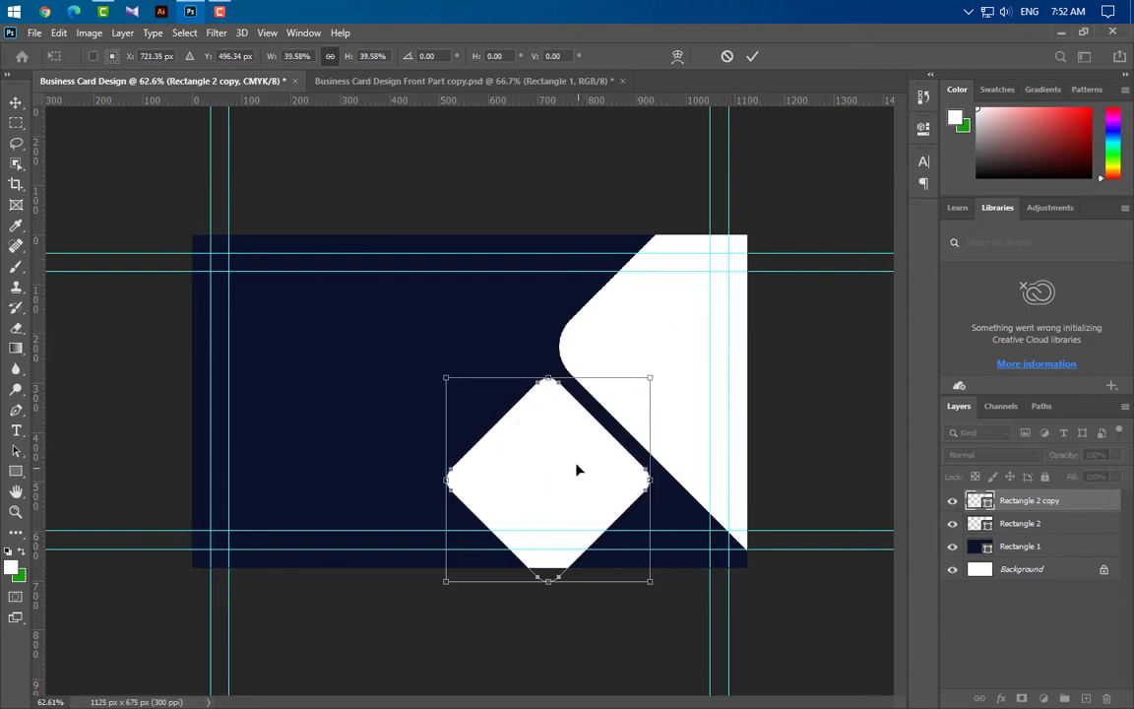
left_click_drag(578, 470, 572, 456)
left_click_drag(646, 562, 655, 576)
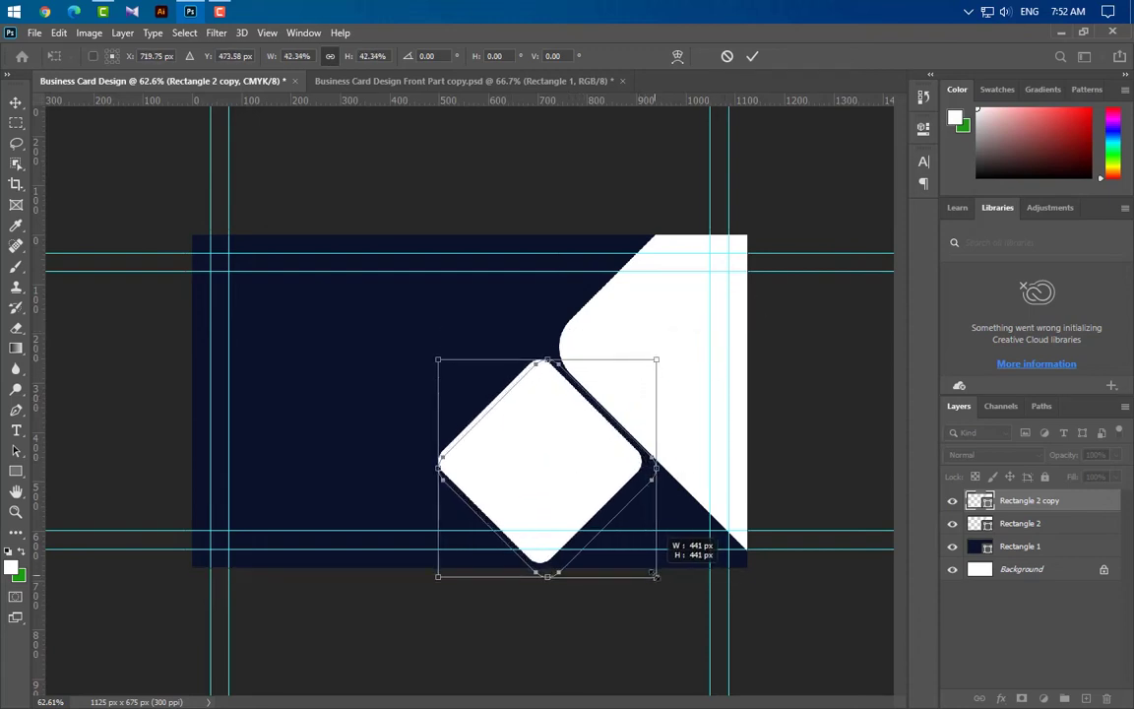
left_click_drag(546, 576, 544, 579)
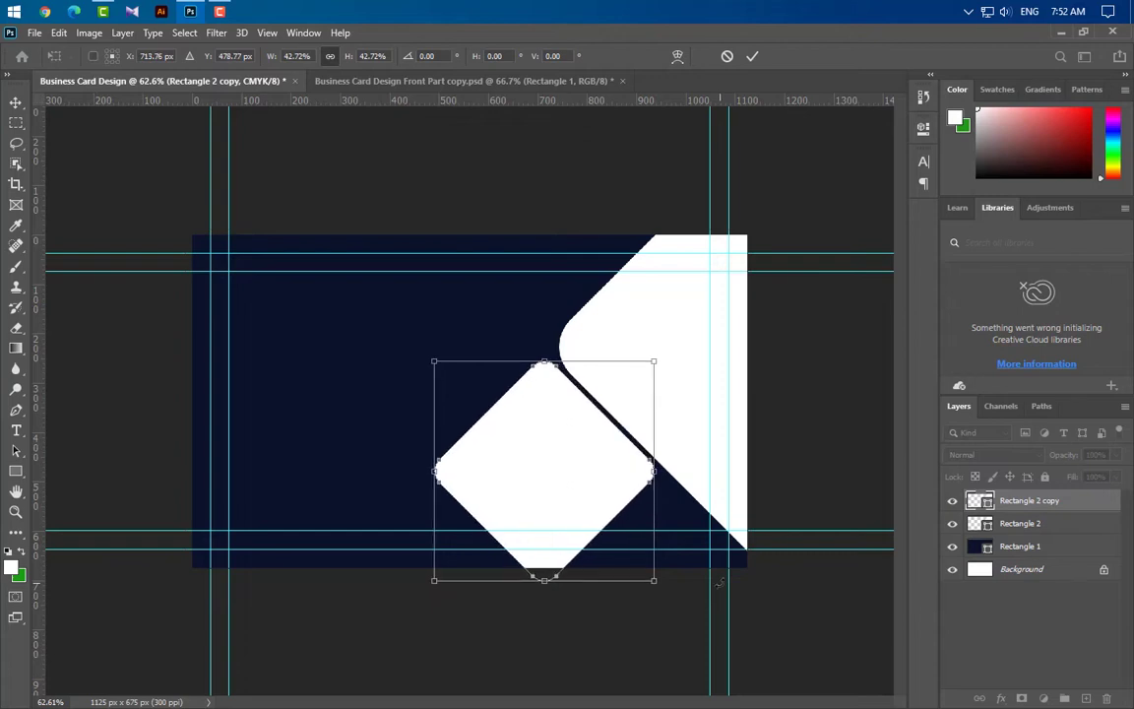
key("Left")
key("Left")
left_click(752, 57)
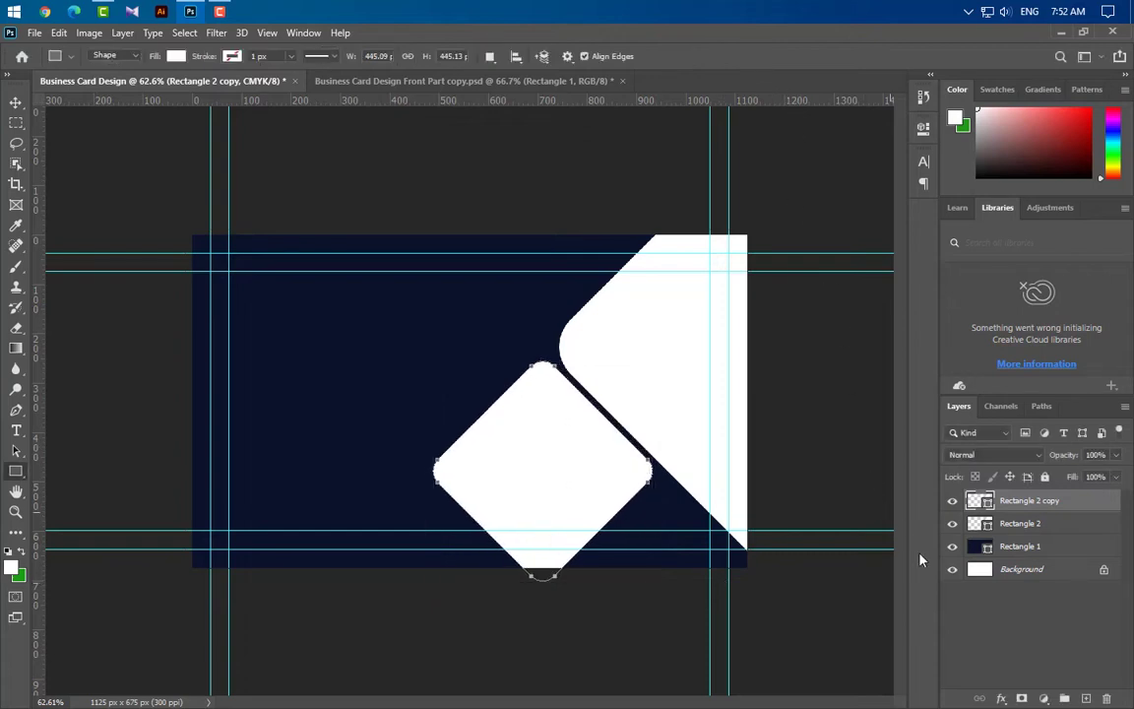
Duplicate the small diamond and place the copy down-right below the first one
left_click_drag(984, 500, 1086, 698)
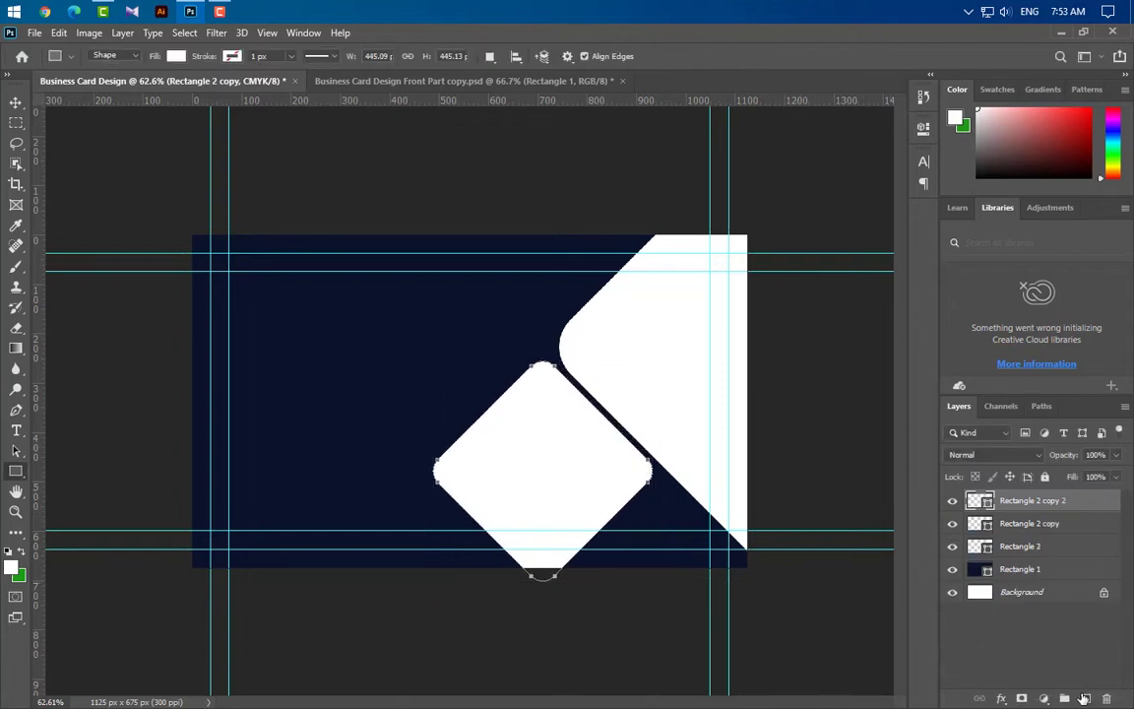
key("ctrl+t")
left_click_drag(563, 461, 671, 574)
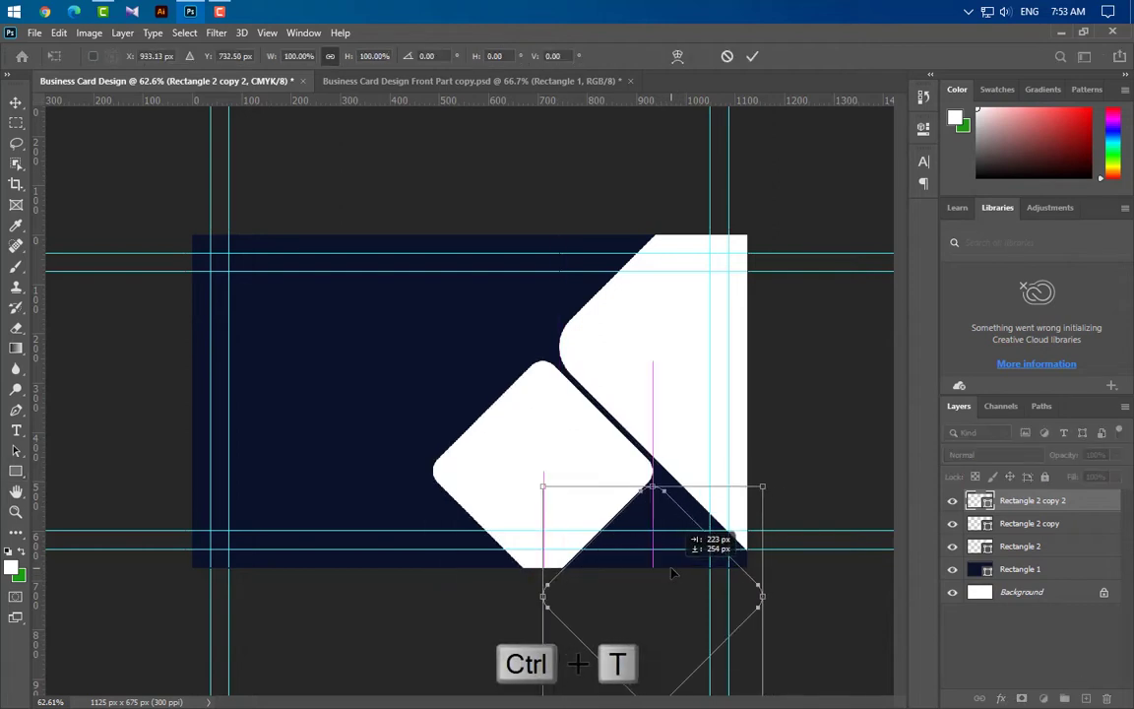
key("Up")
key("Up")
key("Up")
key("Up")
key("Up")
key("Up")
key("Up")
key("Up")
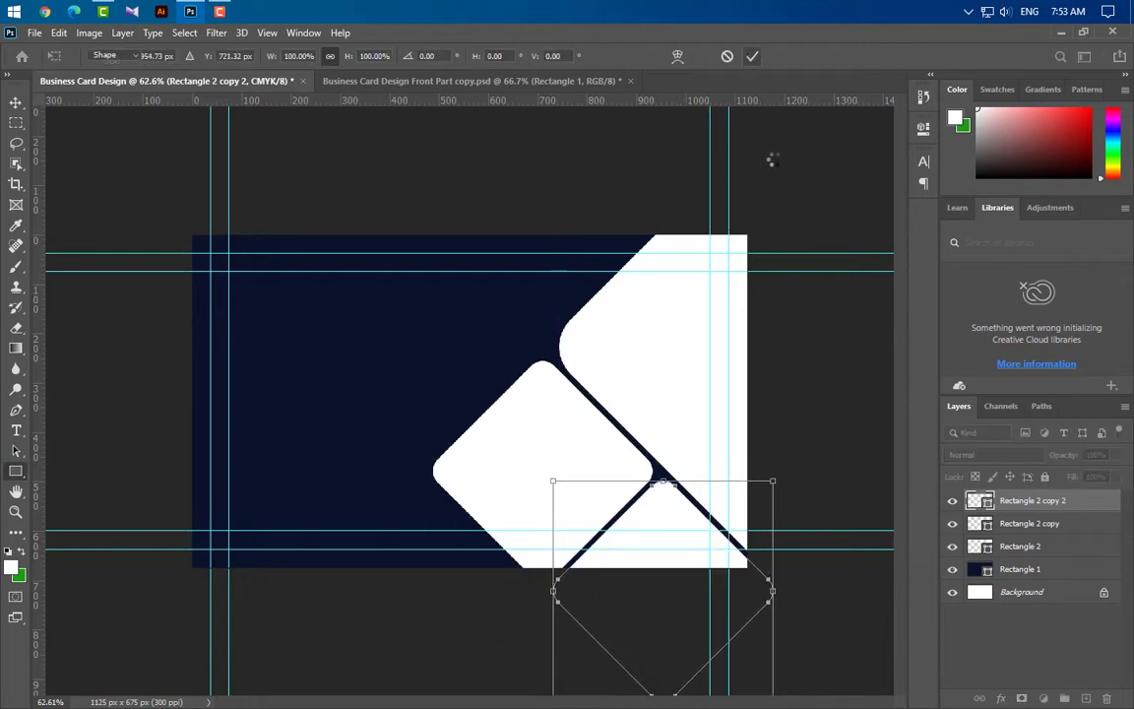
key("Return")
Duplicate Rectangle 2, scale the copy to 90.22% and shift it about 127 px left
left_click(640, 397)
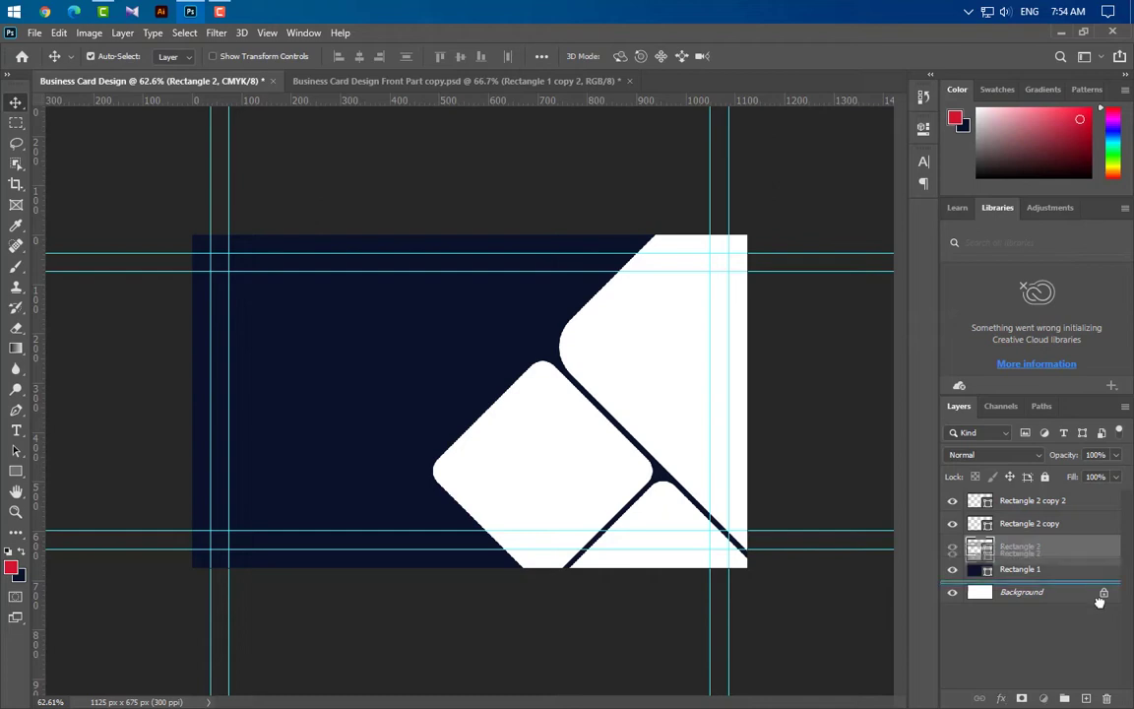
left_click_drag(1073, 546, 1086, 698)
key("ctrl+t")
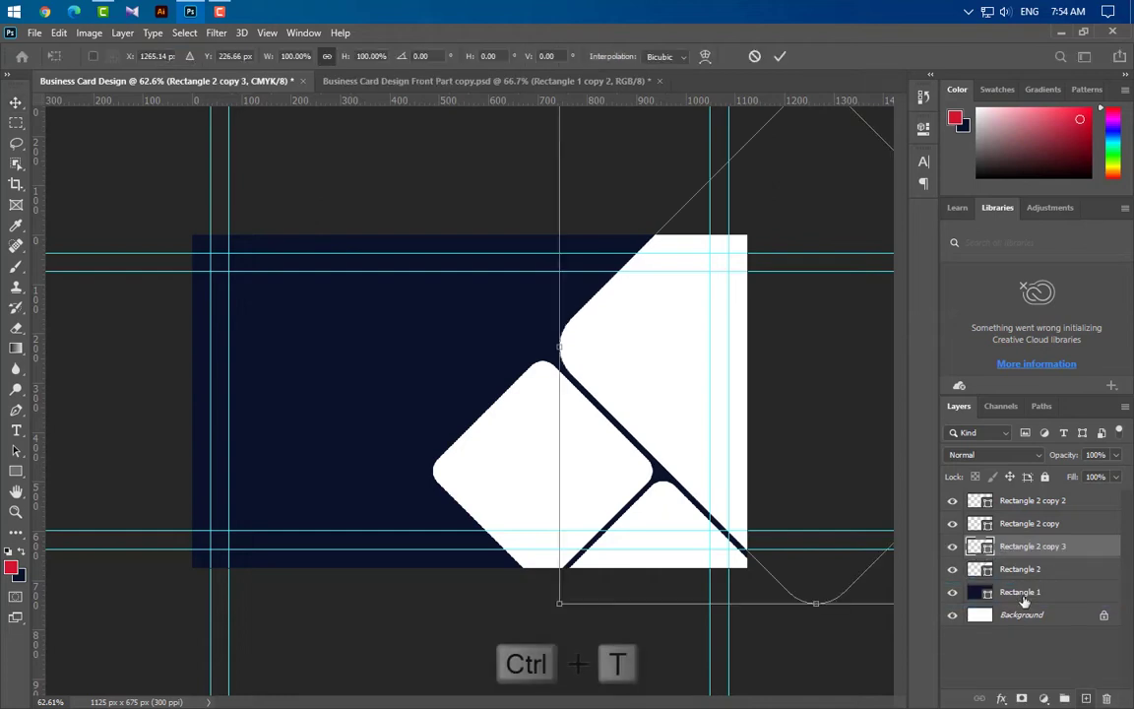
key("ctrl+minus")
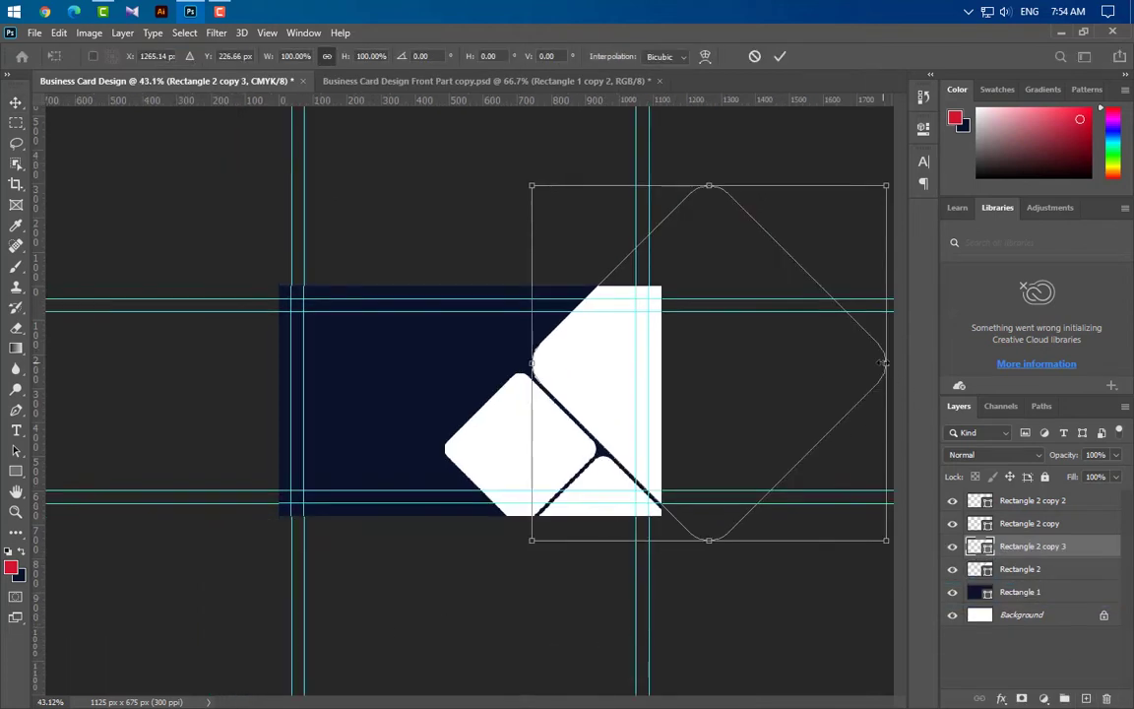
left_click_drag(890, 384, 850, 386)
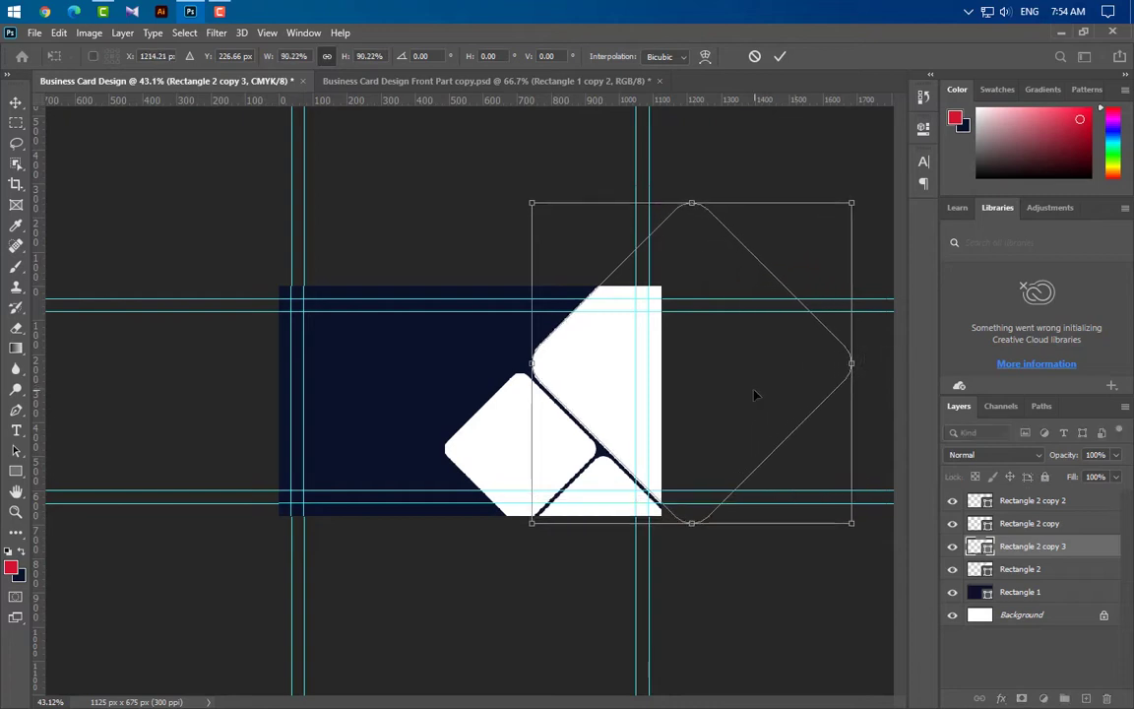
left_click_drag(754, 392, 714, 397)
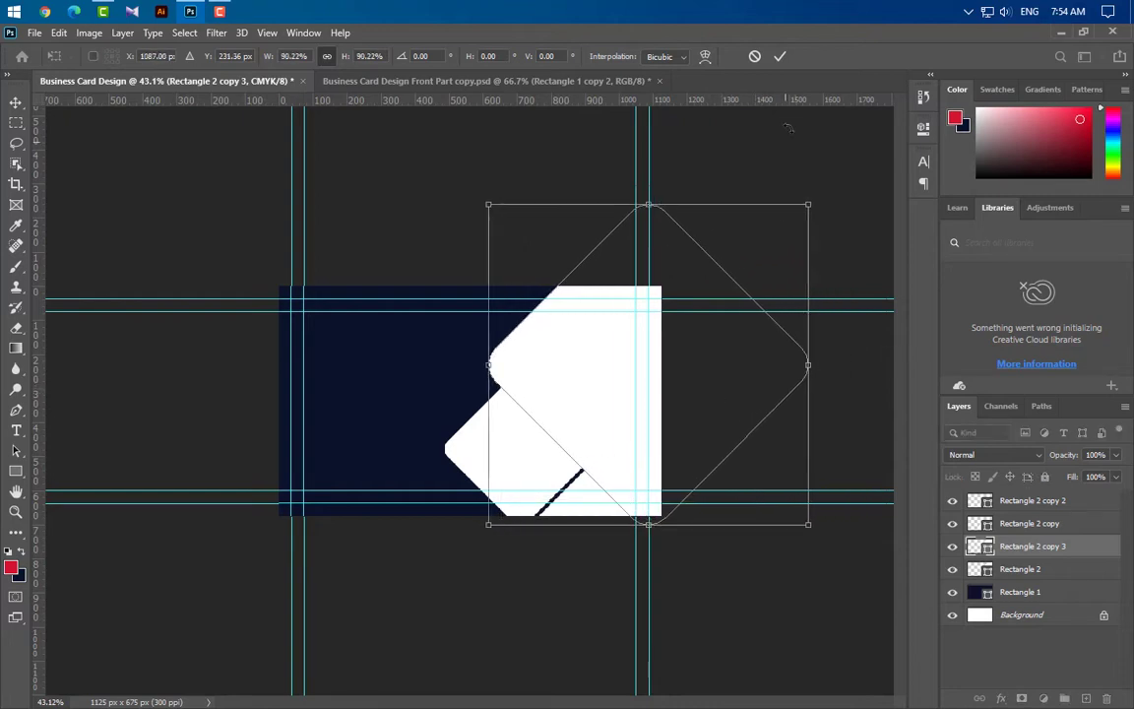
left_click(777, 57)
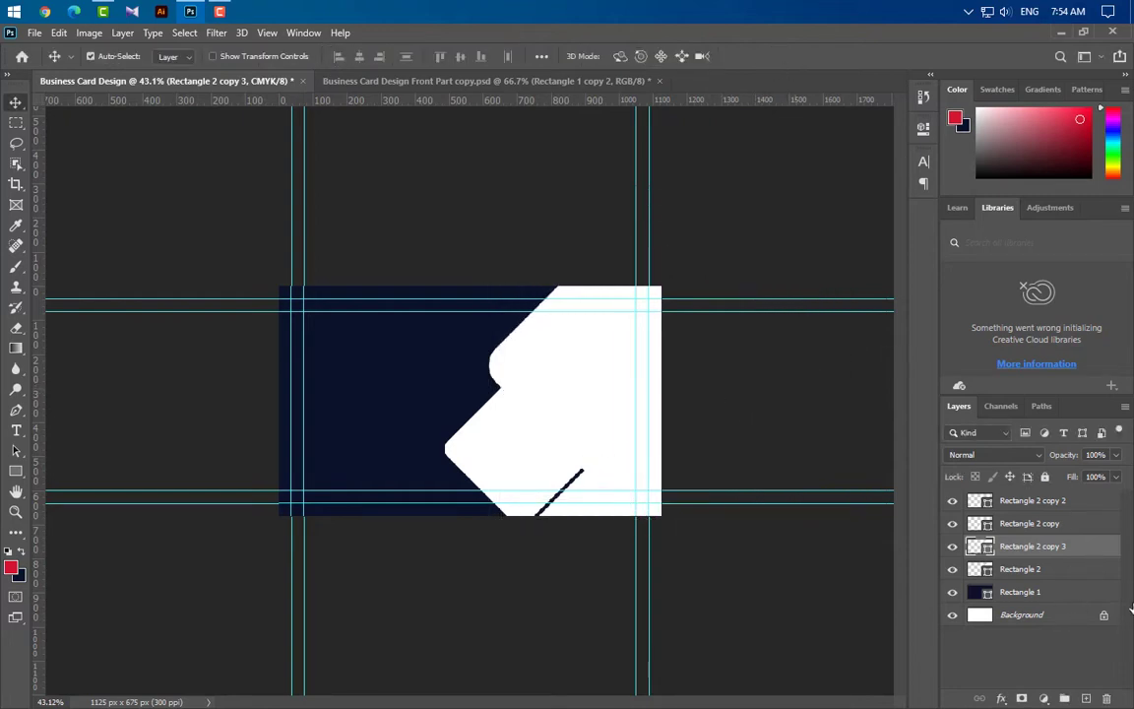
Add a Gradient Overlay to Rectangle 2 copy 3 running from red #d41f34 to navy #0b152c
double_click(1083, 545)
left_click(521, 551)
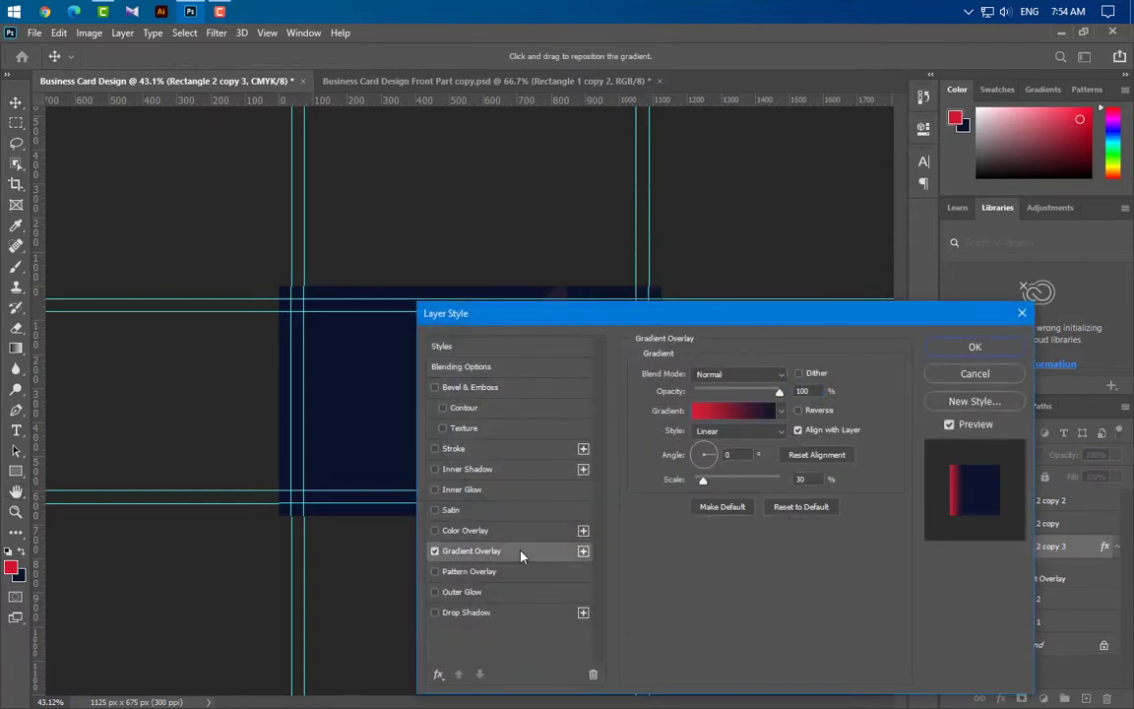
left_click_drag(838, 313, 825, 560)
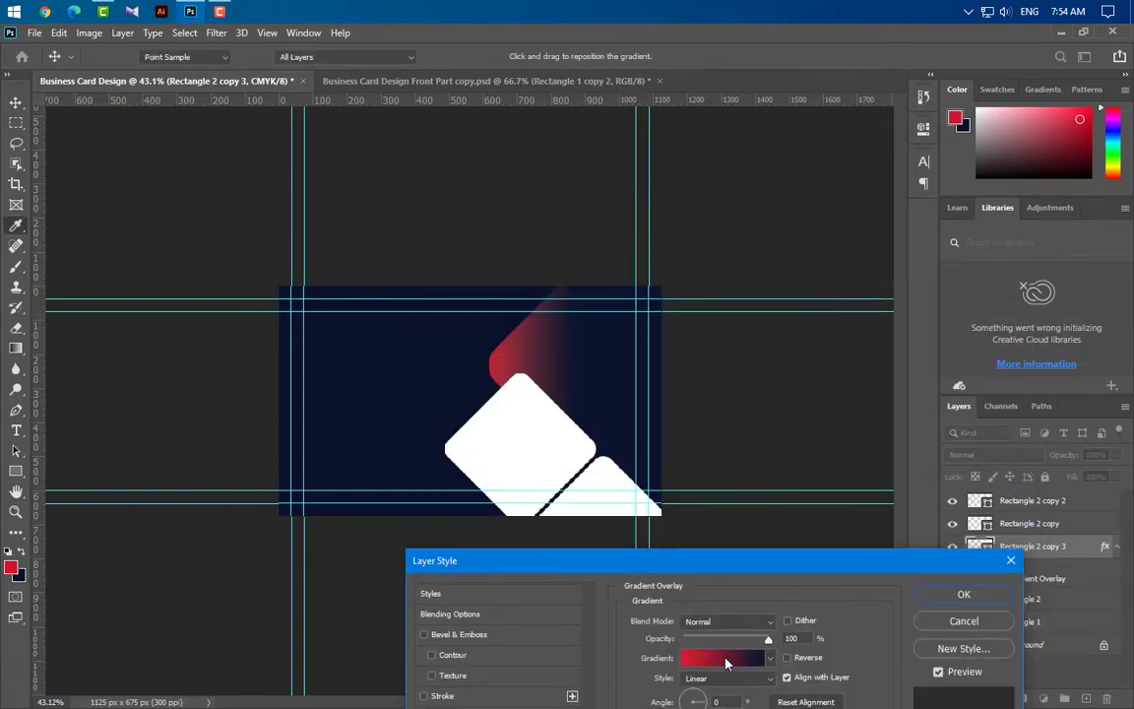
left_click(723, 657)
double_click(712, 426)
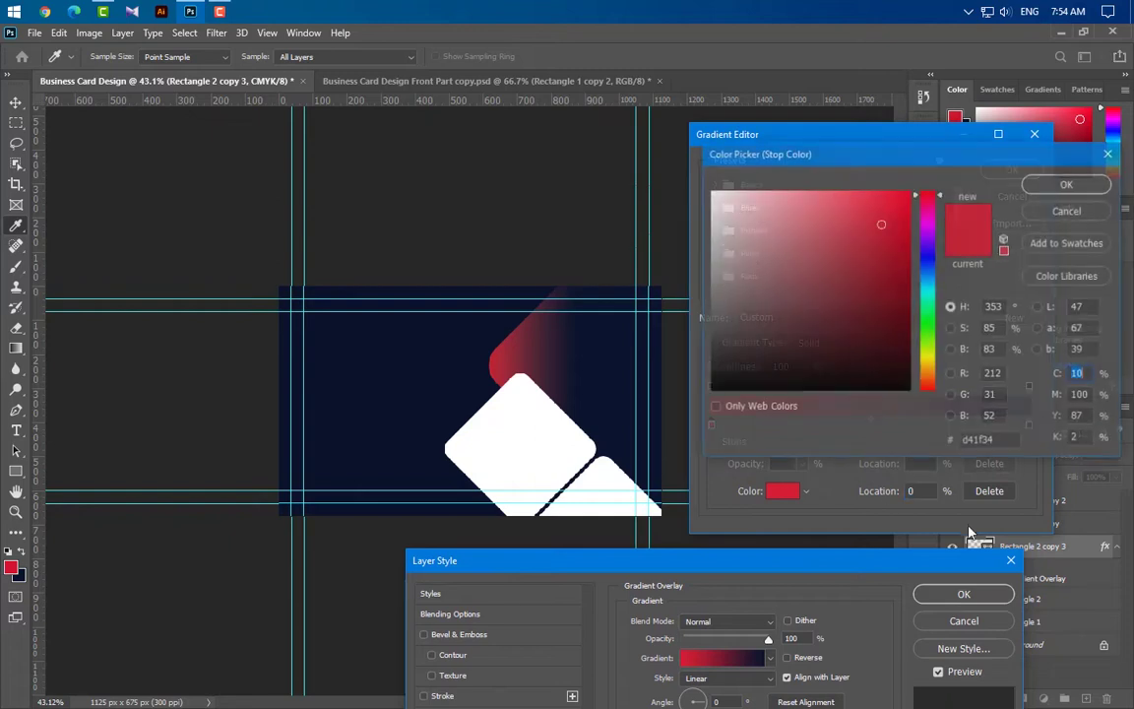
left_click(1067, 182)
left_click(1028, 424)
double_click(1028, 424)
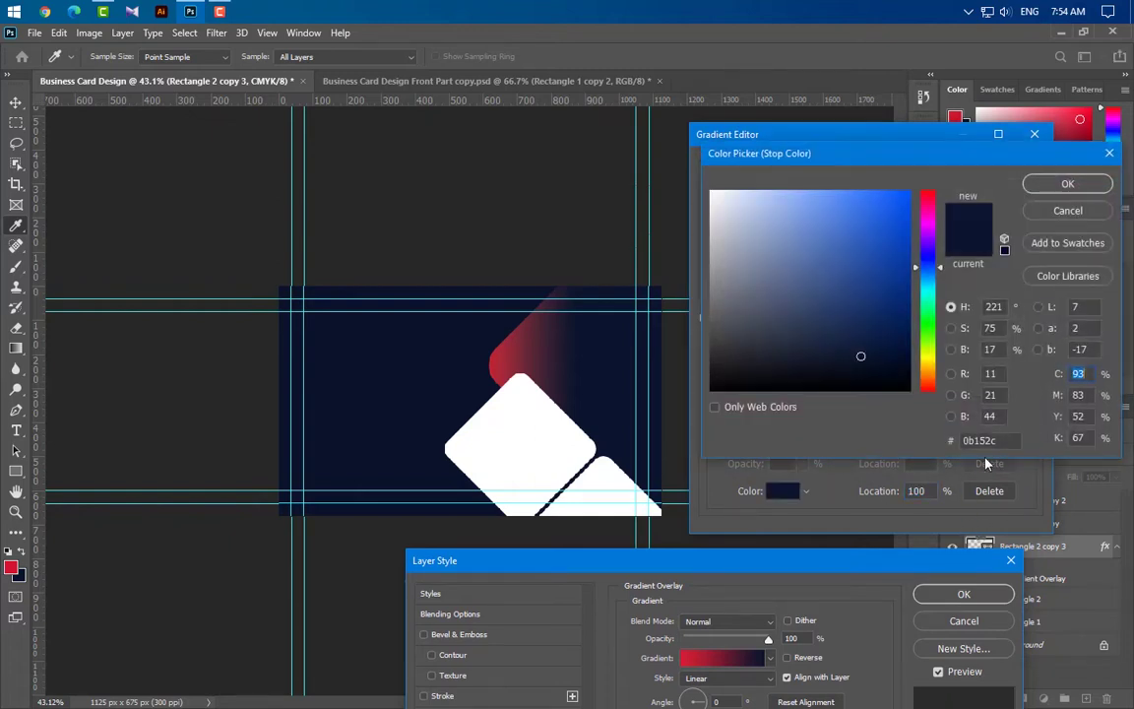
left_click(1038, 210)
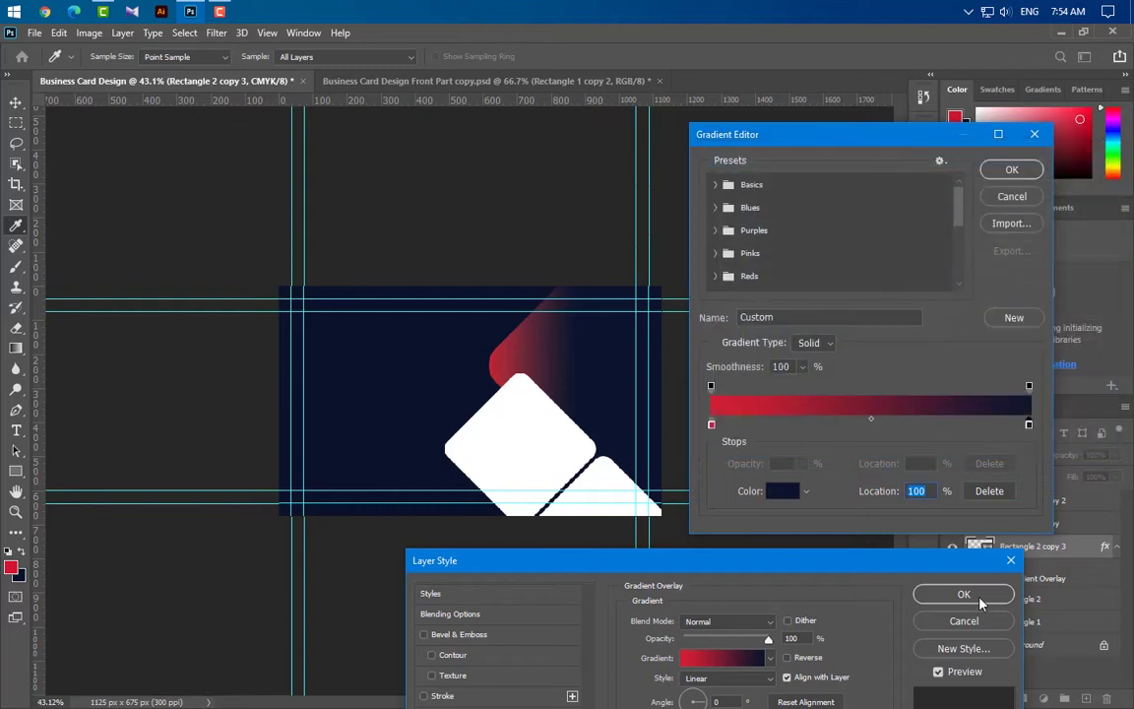
left_click(1011, 170)
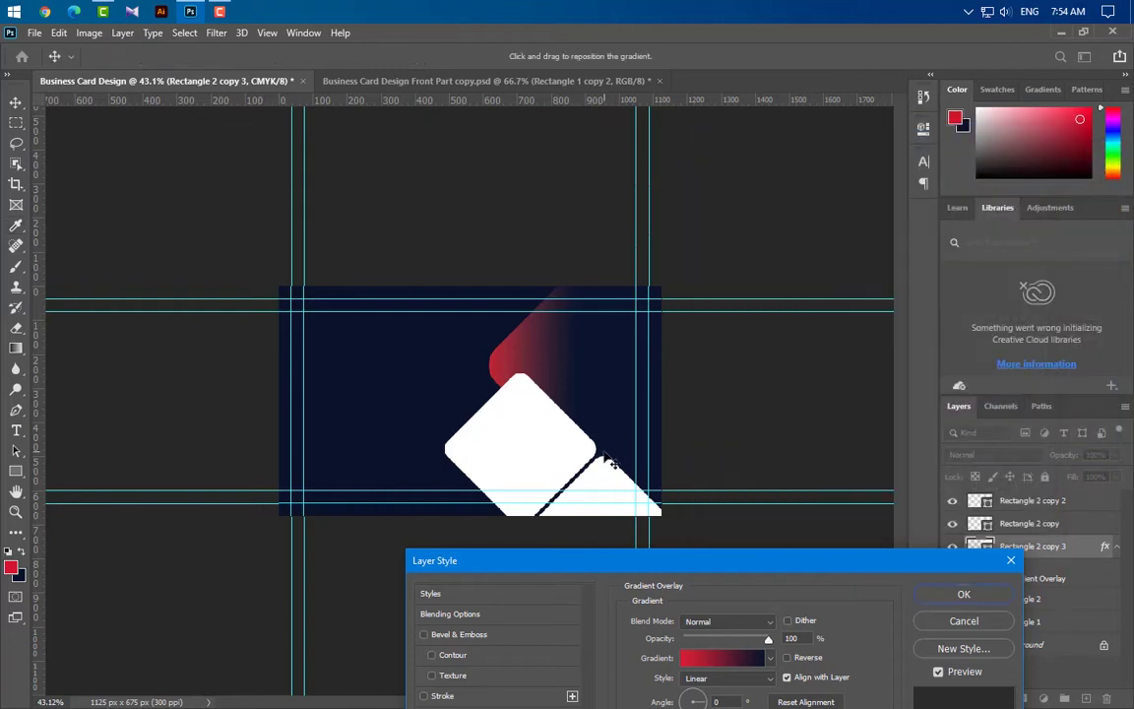
Apply the linear red-to-navy gradient overlay at 30% scale
left_click_drag(785, 560, 814, 451)
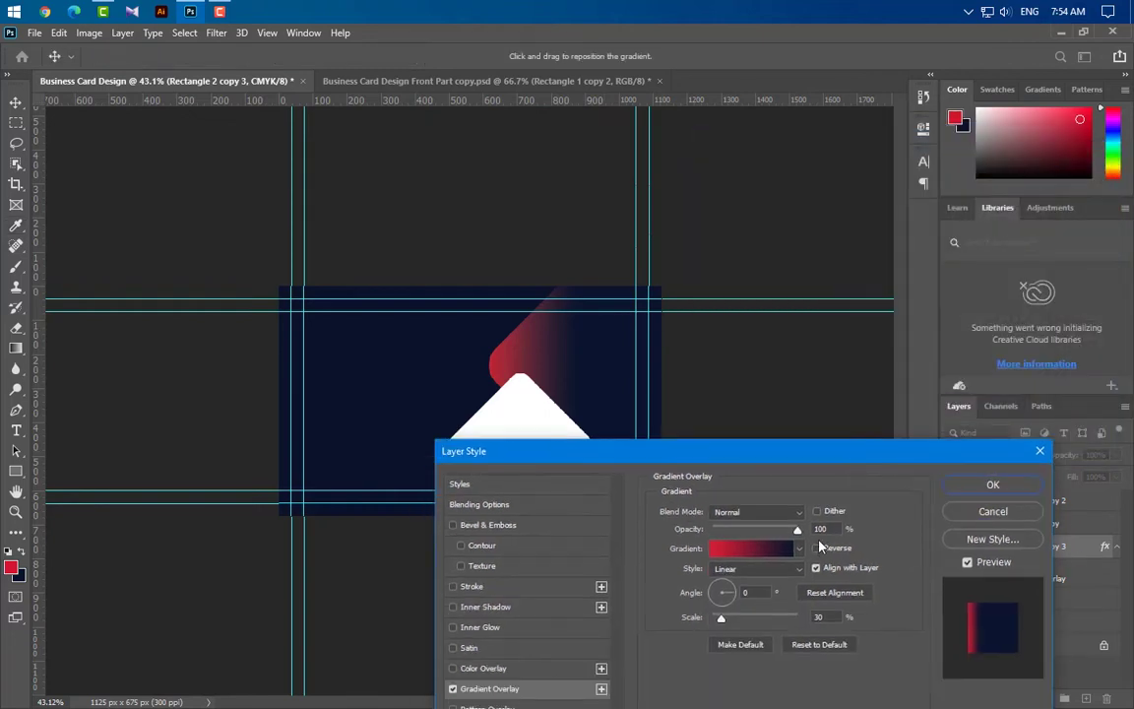
left_click(820, 528)
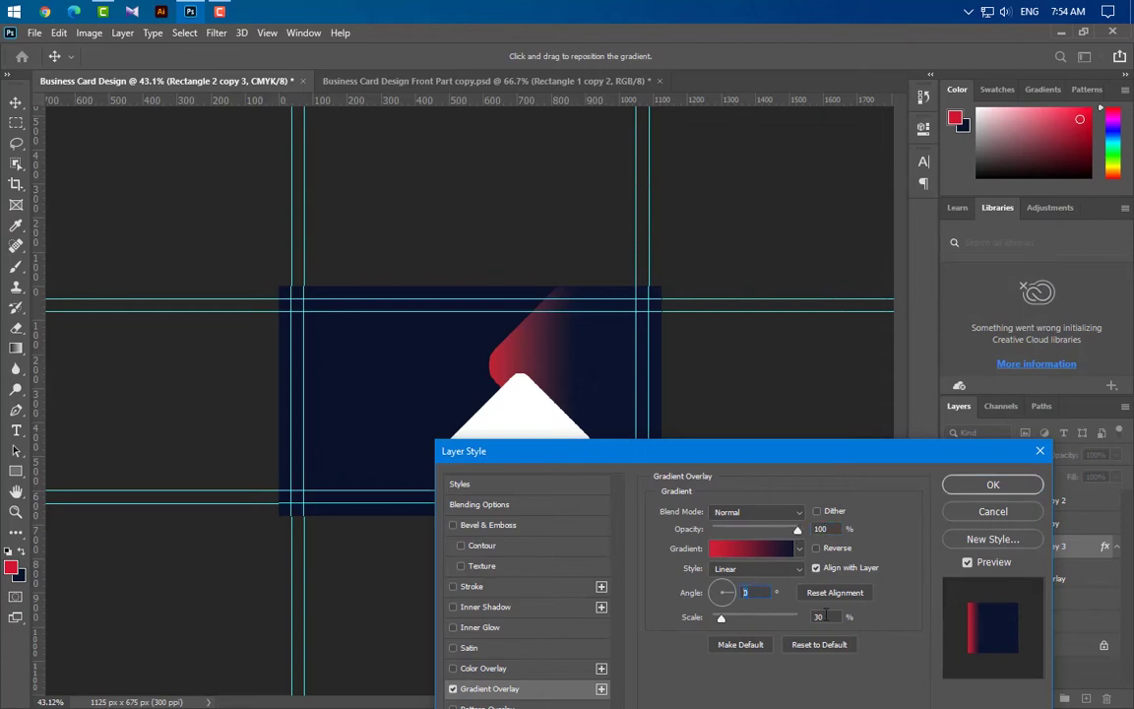
left_click(1026, 488)
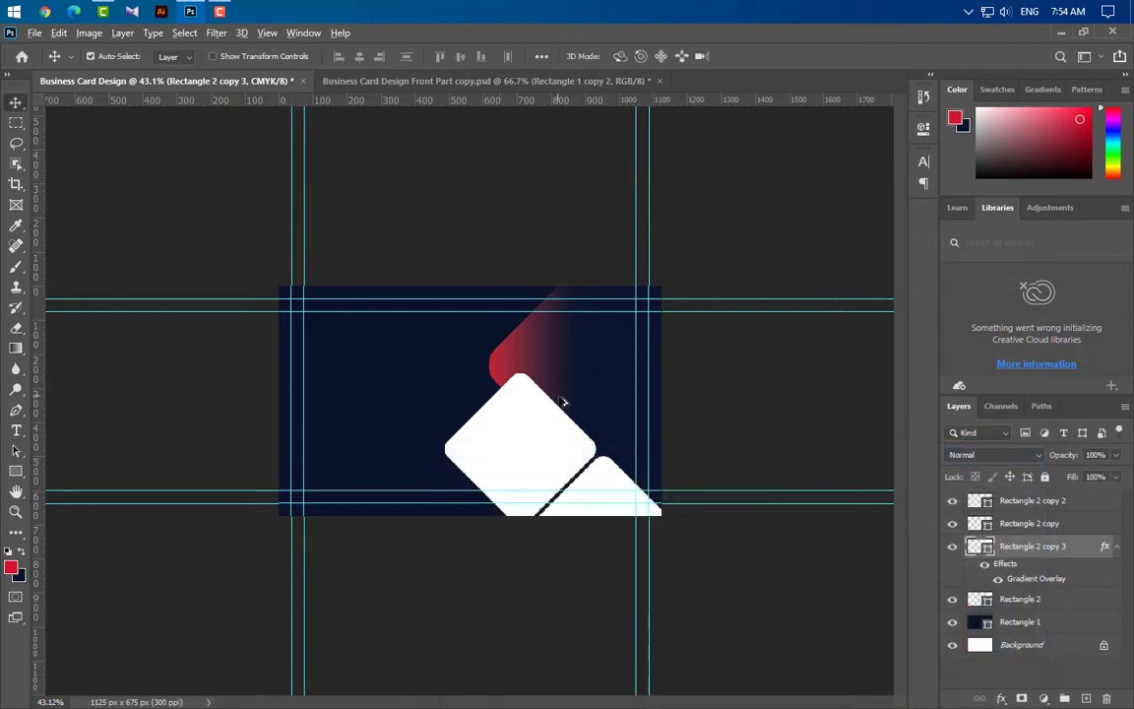
scroll(867, 516, "up", 2)
Rasterize Rectangle 2 copy 3 and move it to the top of the layer stack
right_click(1078, 555)
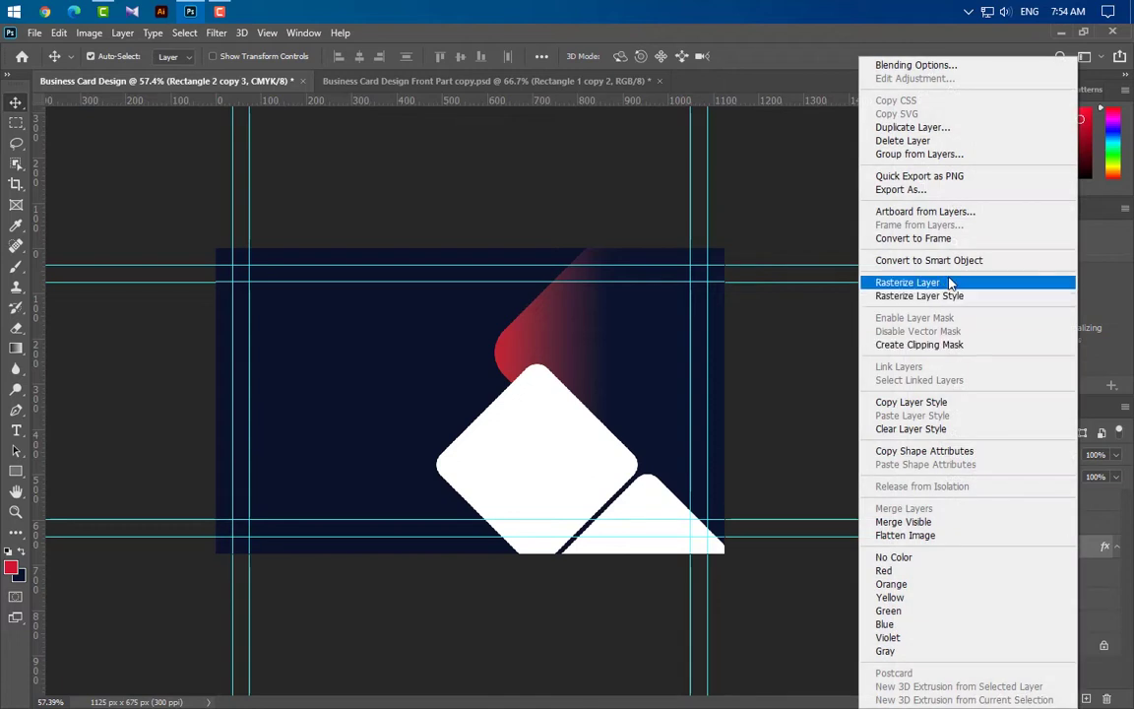
left_click(847, 280)
left_click_drag(1079, 545, 1062, 504)
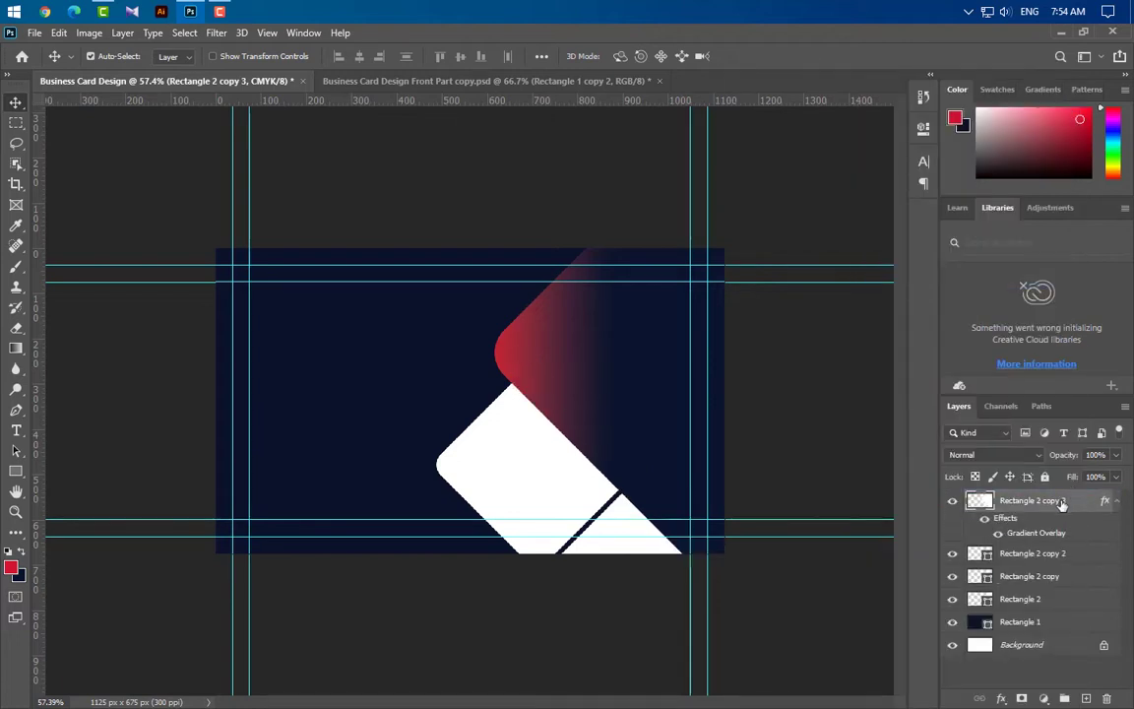
Softly erase the copy's right side with a 400 px, 0% hardness eraser
left_click(14, 326)
left_click(103, 49)
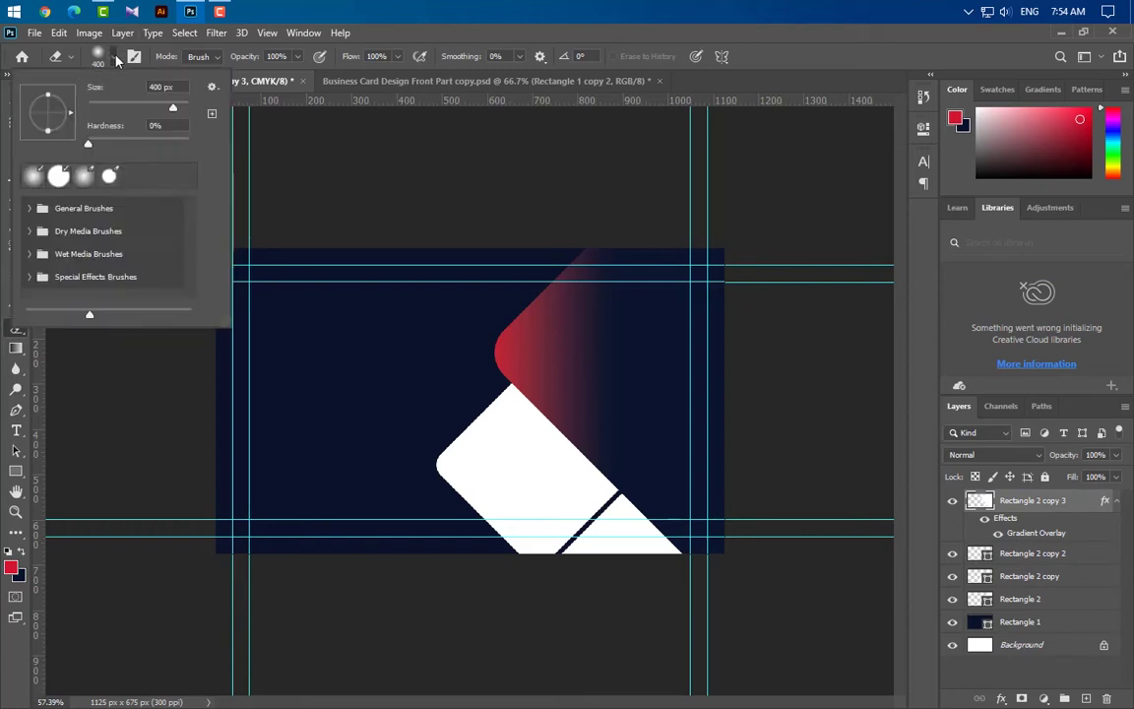
left_click(103, 49)
mouse_move(795, 256)
left_mouse_down()
mouse_move(770, 372)
mouse_move(759, 633)
mouse_move(740, 203)
mouse_move(693, 599)
mouse_move(694, 198)
mouse_move(683, 620)
mouse_move(687, 173)
mouse_move(794, 481)
left_mouse_up()
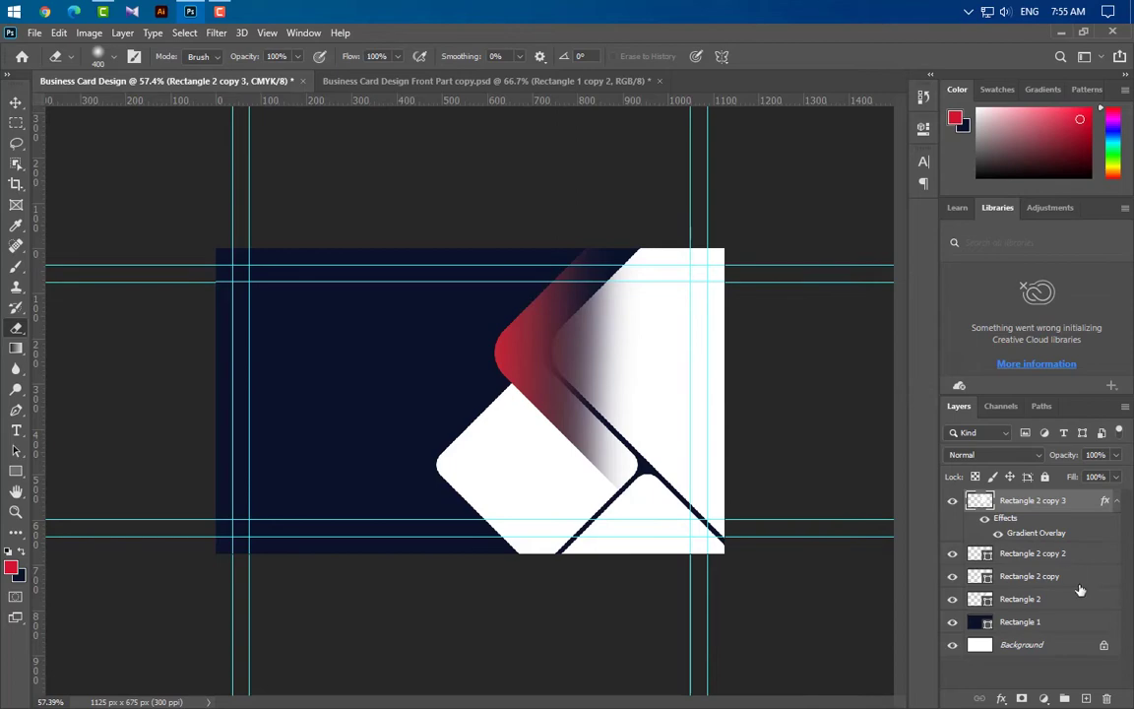
double_click(1035, 533)
left_click_drag(602, 331, 620, 452)
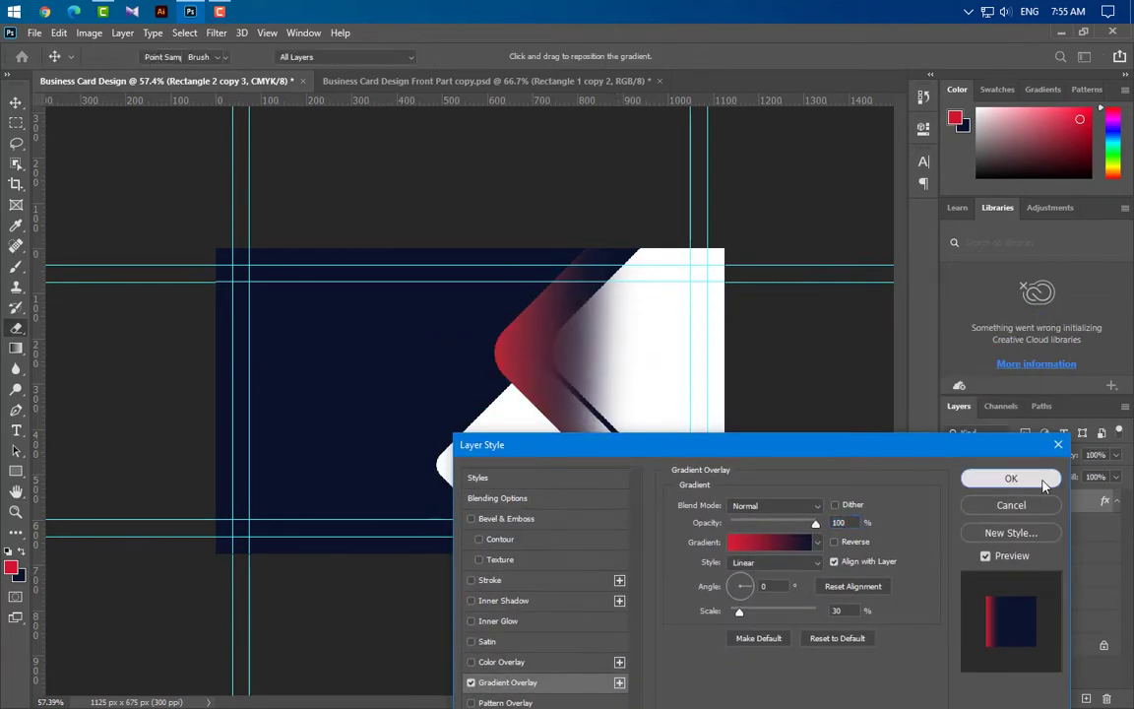
left_click(1009, 477)
Duplicate the rectangle layer and make it an outline with no fill and a 5 px stroke
key("v")
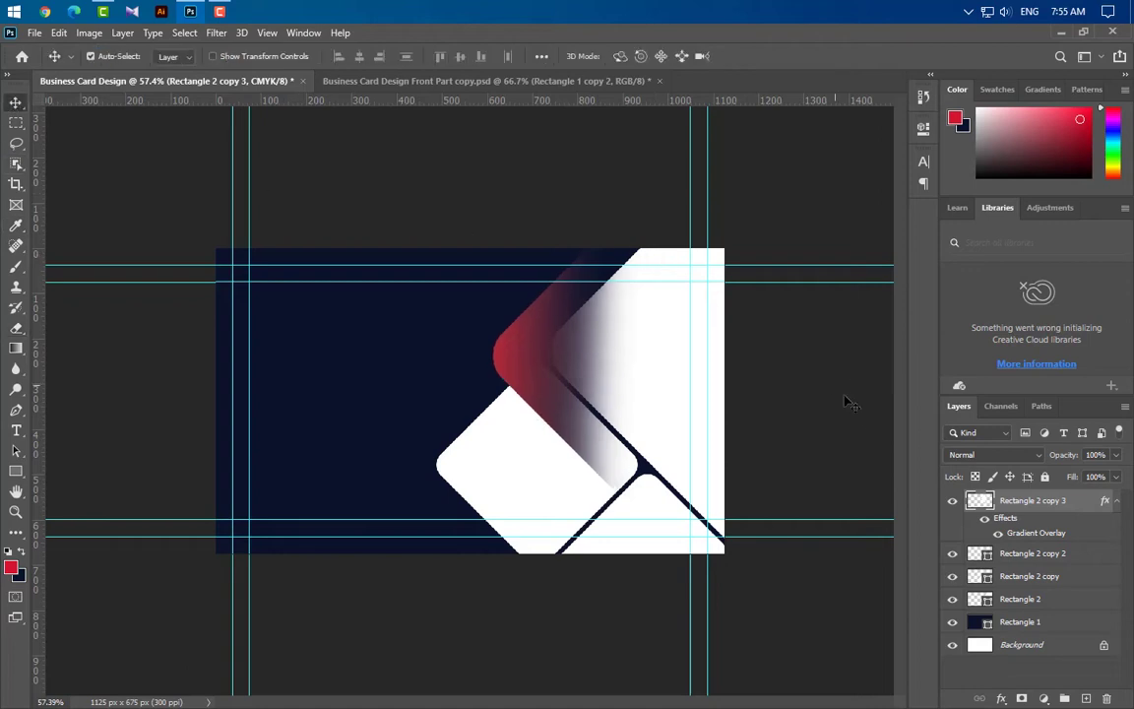
left_click_drag(1082, 580, 1089, 551)
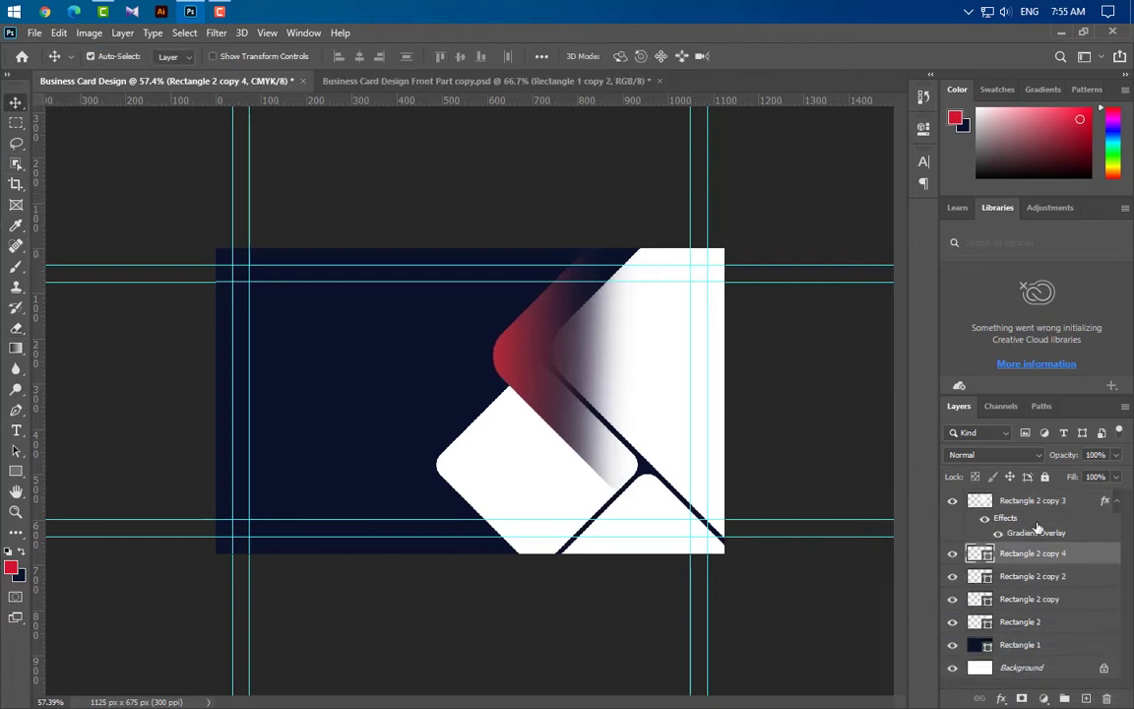
left_click(16, 471)
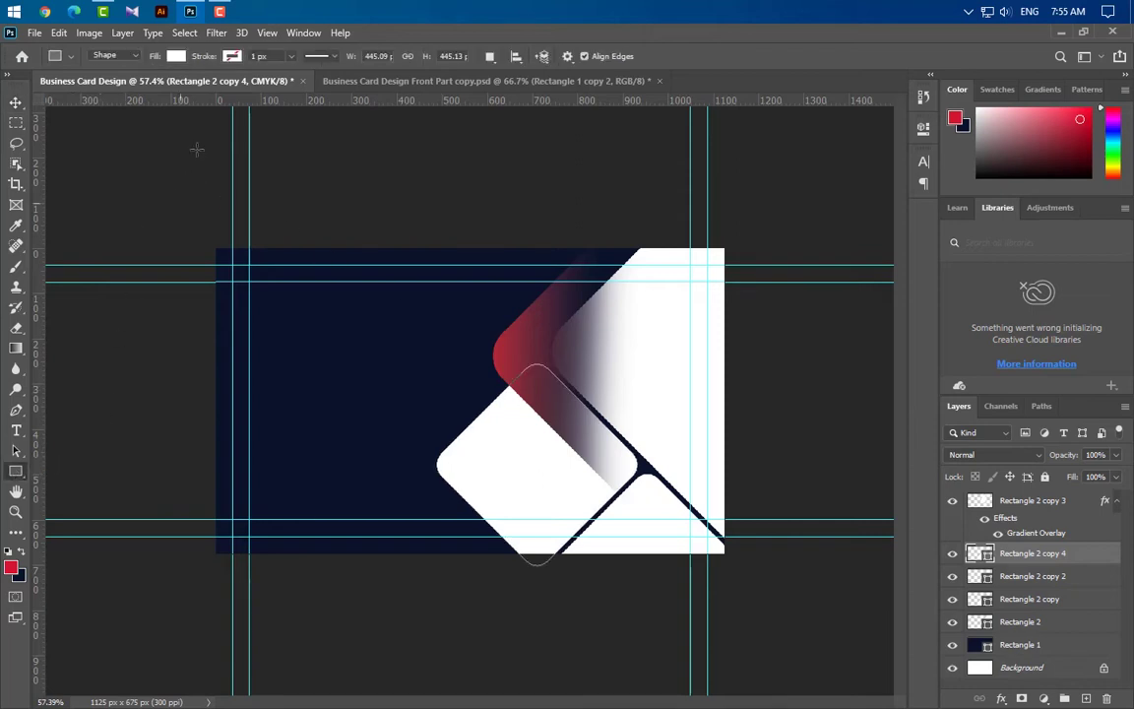
left_click(175, 56)
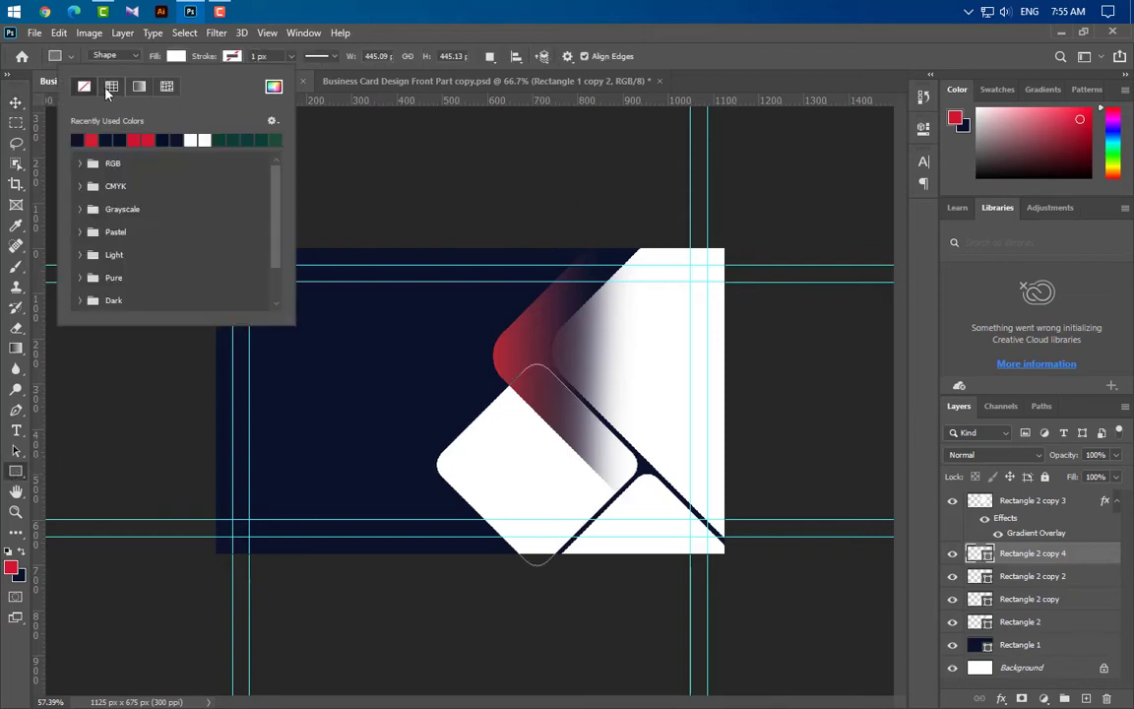
left_click(256, 56)
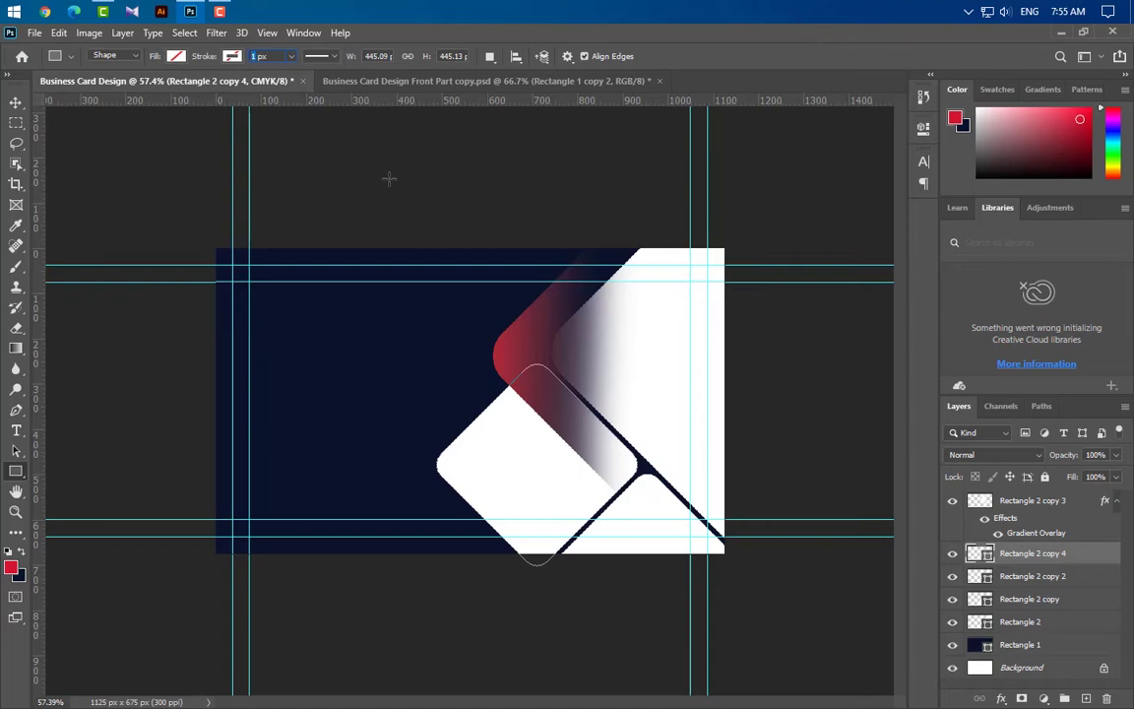
key("Return")
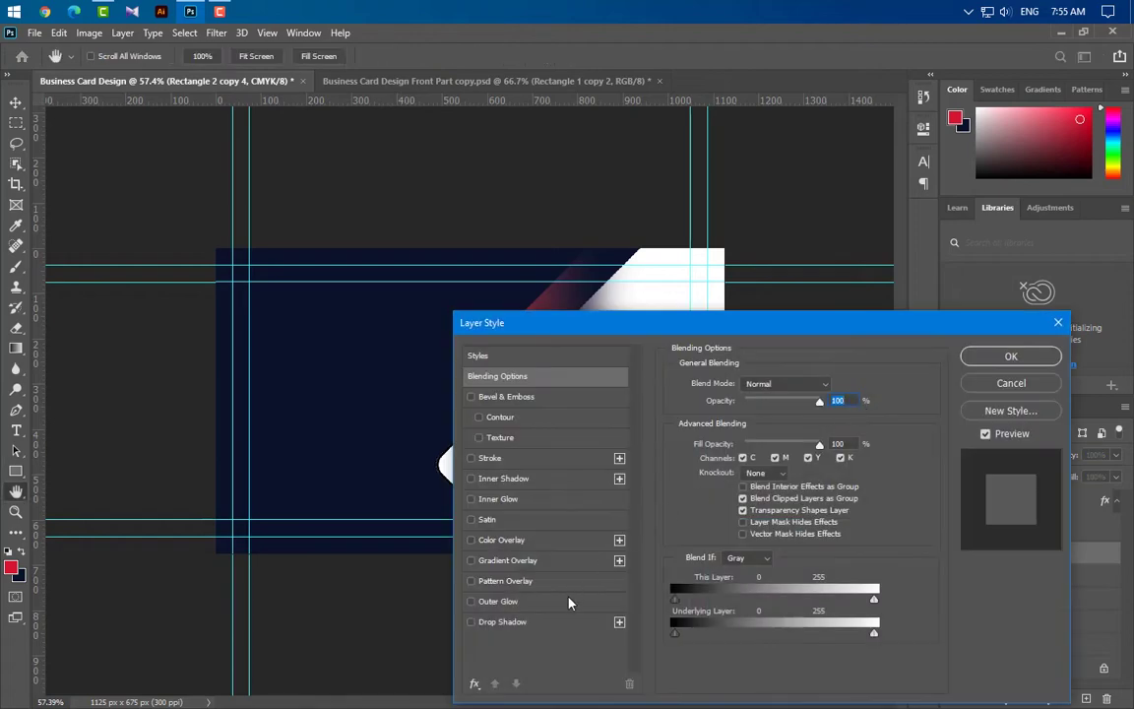
Give the outline a red-to-navy Gradient Overlay at scale 50 and move it to the top
left_click(551, 561)
left_click_drag(905, 323, 859, 706)
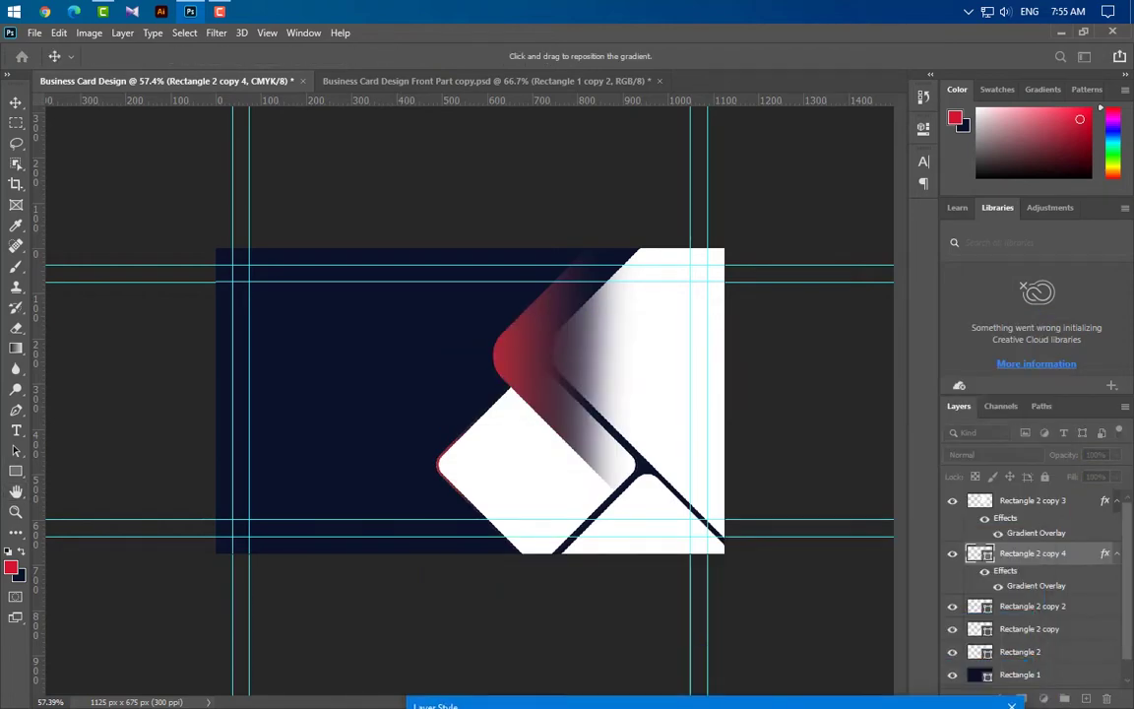
left_click_drag(547, 499, 618, 504)
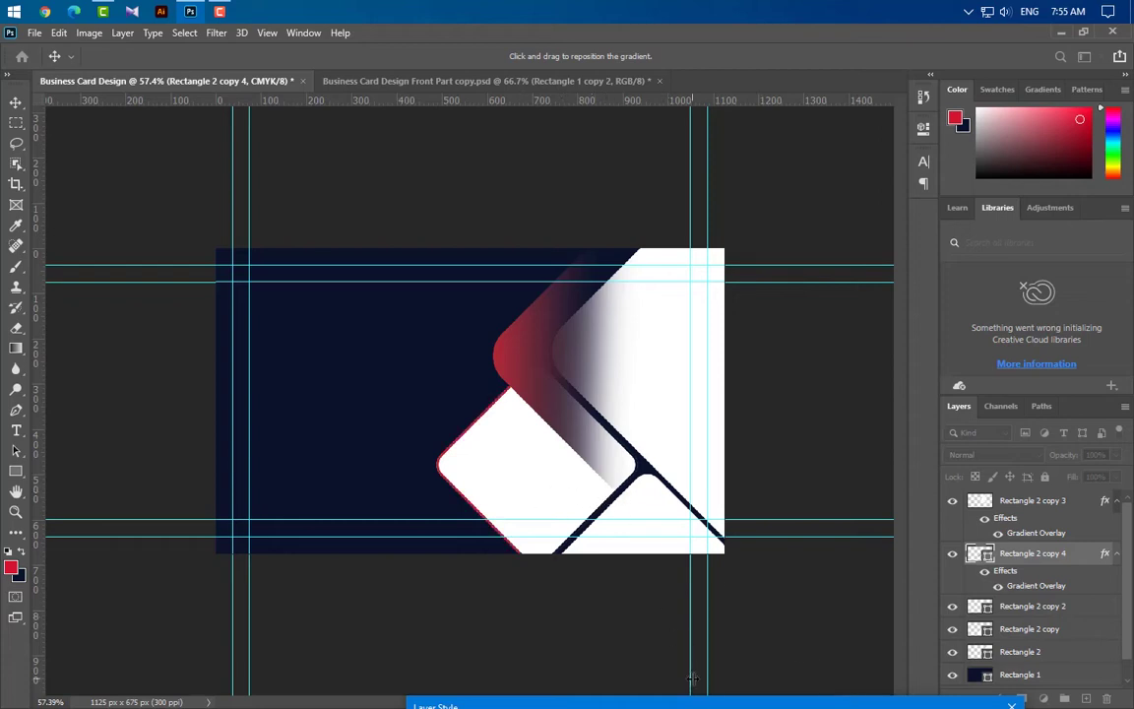
left_click_drag(699, 705, 712, 349)
left_click(768, 519)
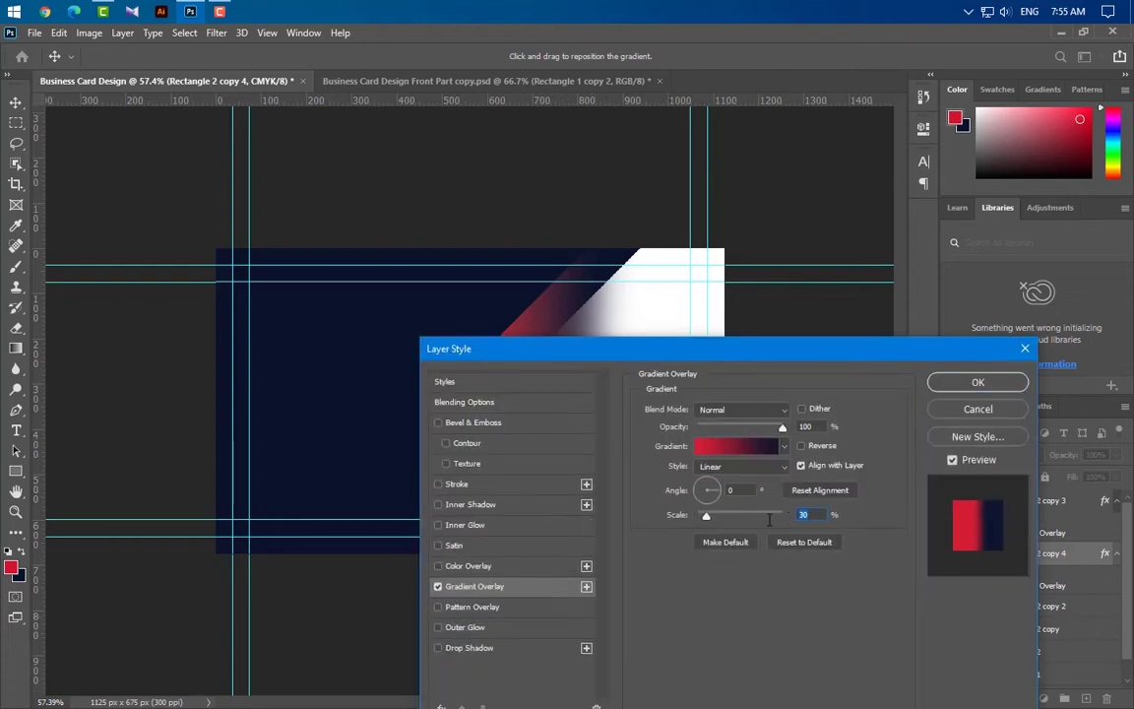
type("50")
left_click_drag(815, 357, 827, 530)
left_click(949, 549)
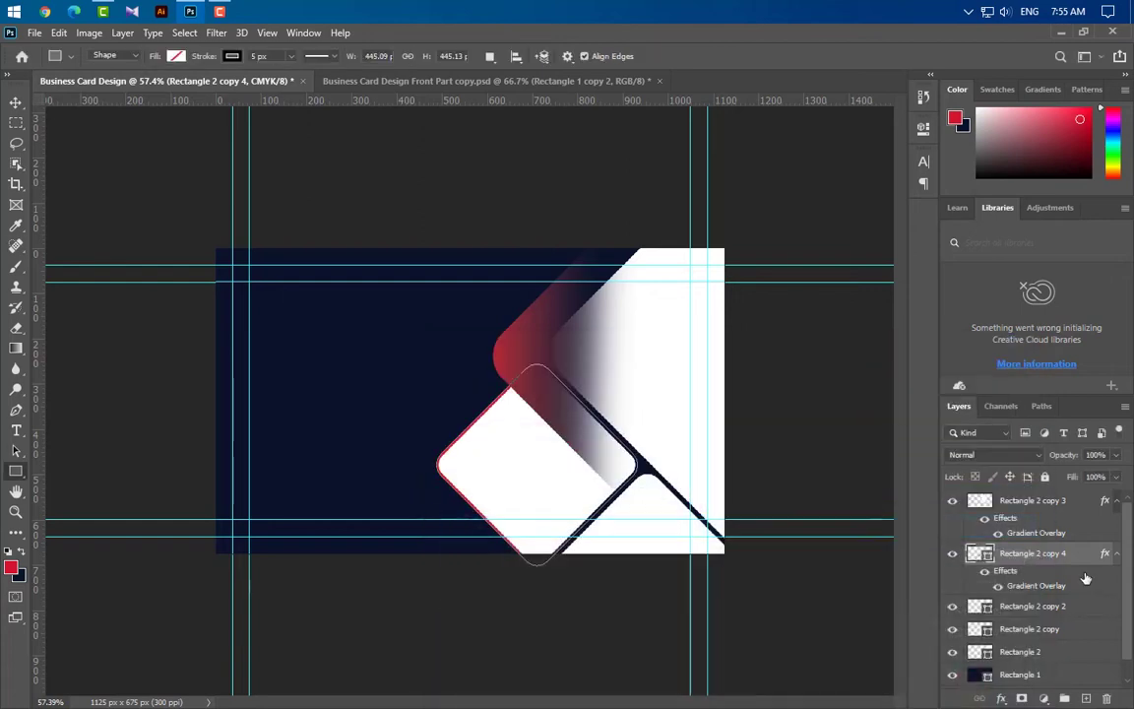
left_click_drag(1081, 556, 1072, 497)
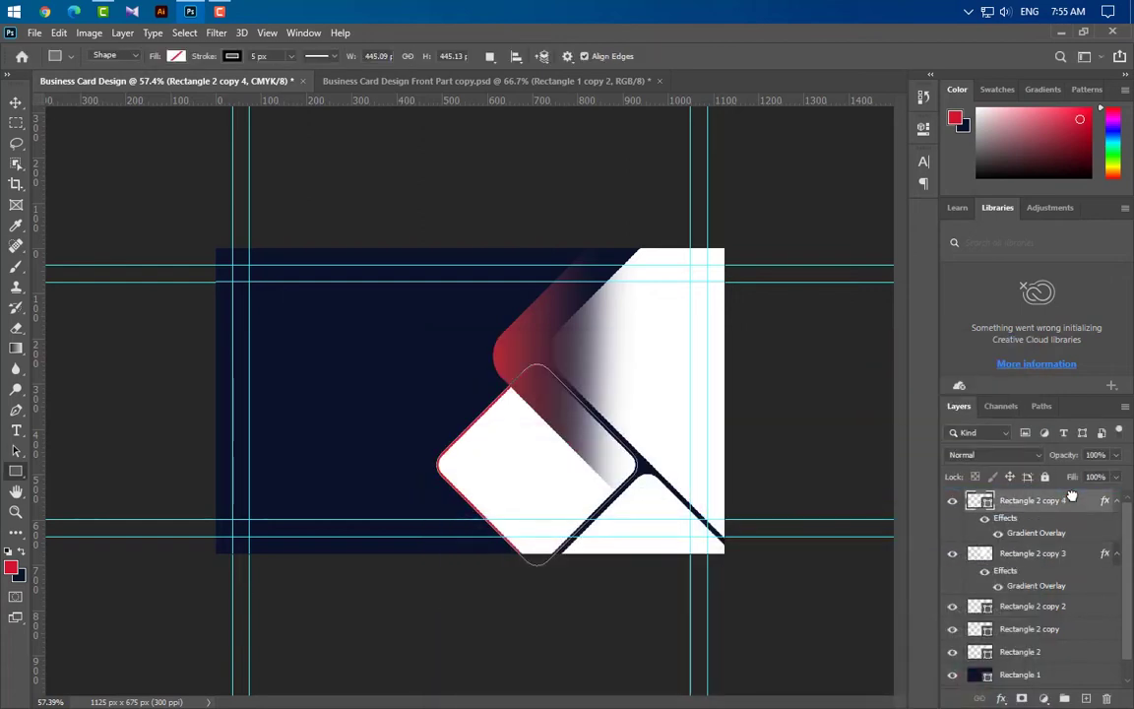
Move the outline up-right over the red tile and restack it below the white rectangles
key("ctrl+t")
left_click_drag(568, 502, 582, 352)
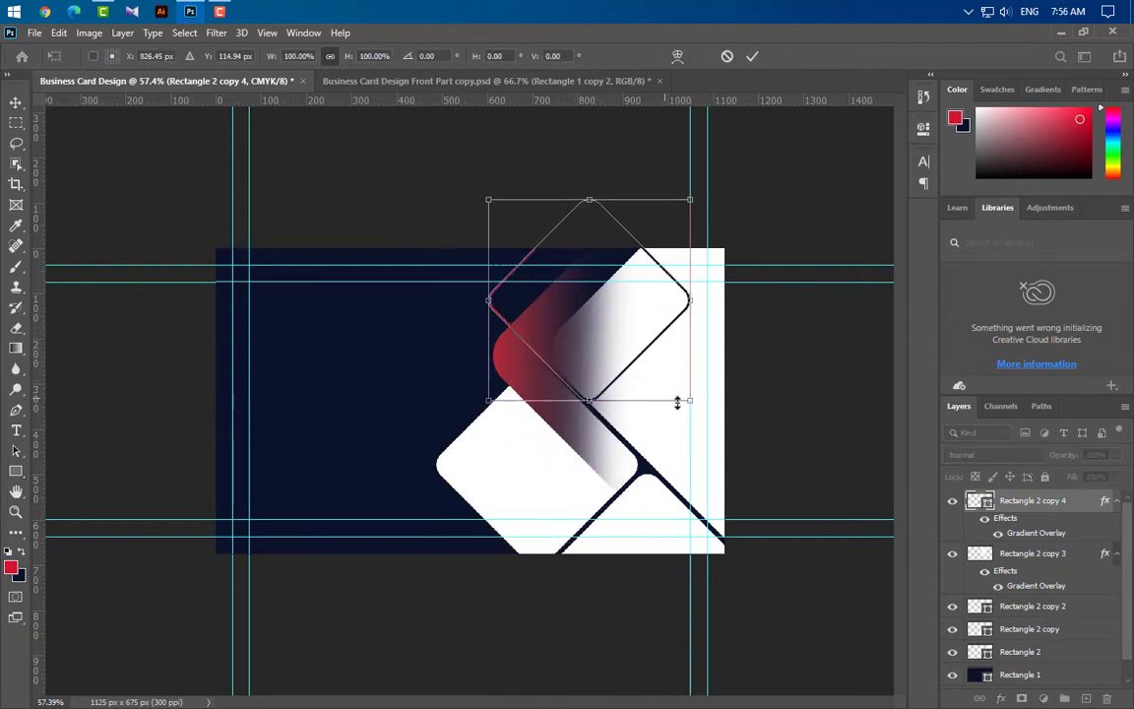
left_click(752, 56)
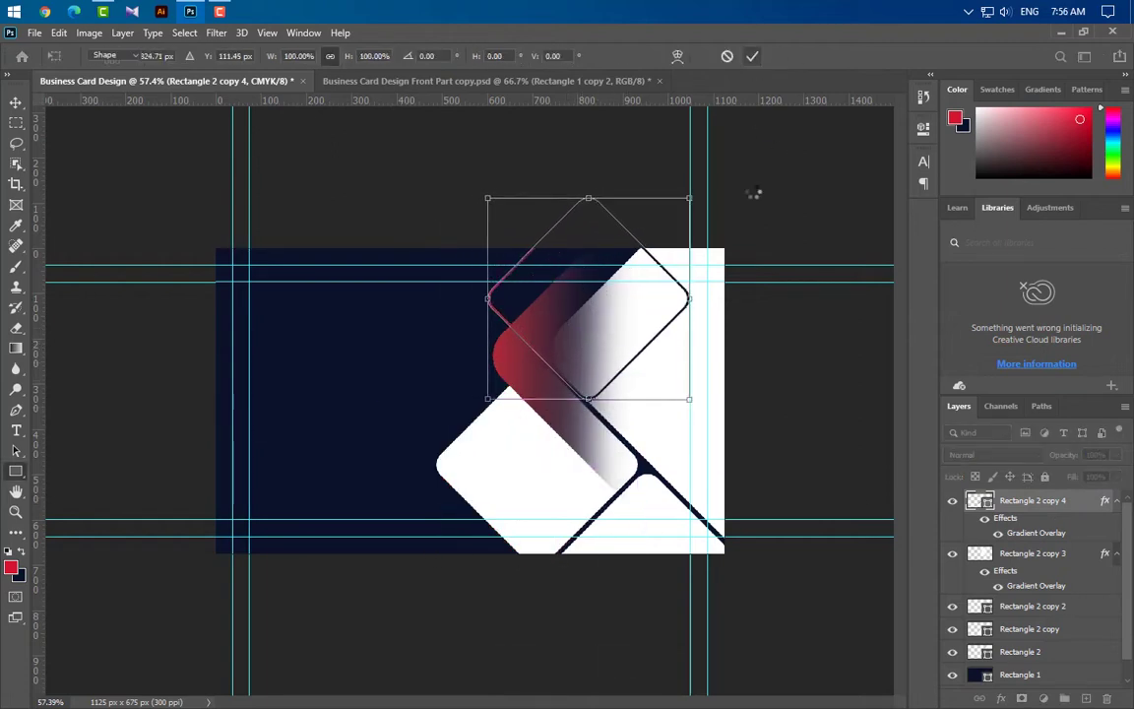
left_click(14, 103)
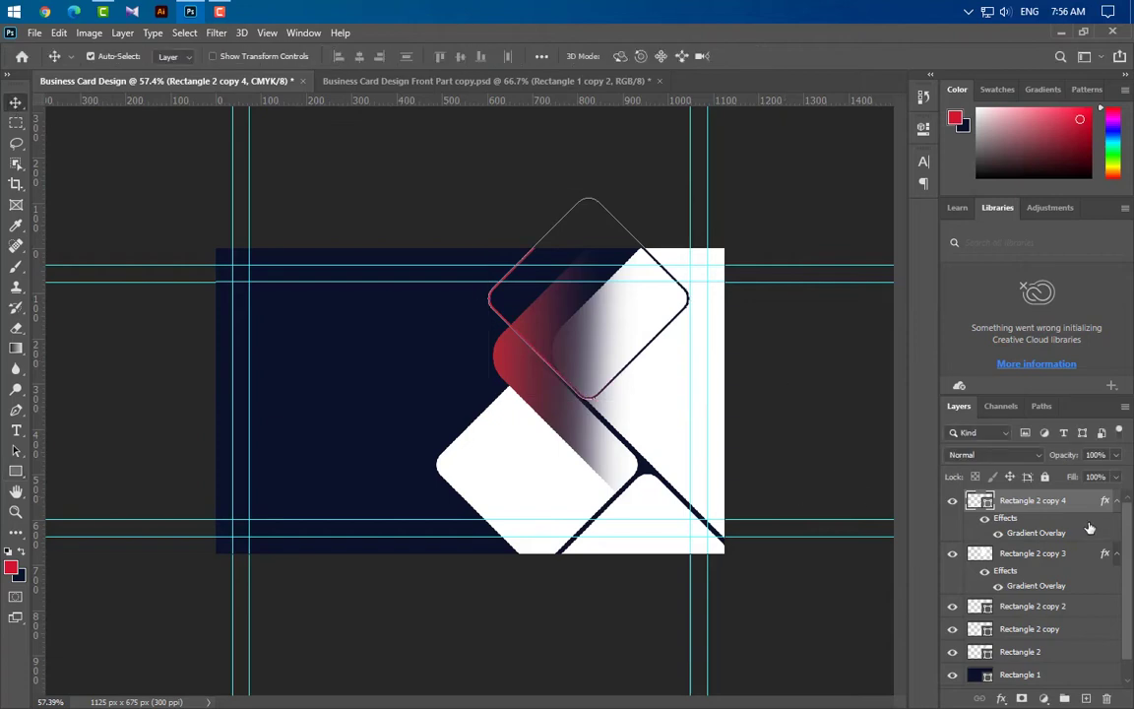
left_click_drag(1024, 500, 1053, 623)
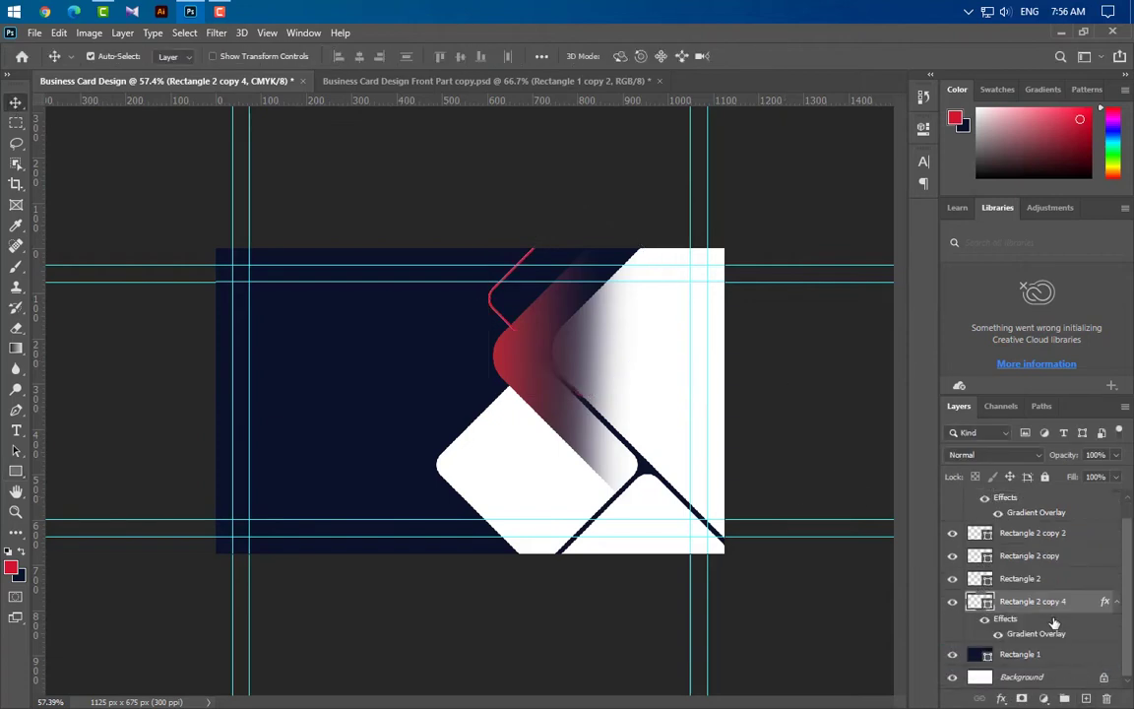
Group the three white rectangle layers into Group 1 and duplicate the Rectangle 2 copy 4 outline
left_click(1032, 532)
left_click(1023, 579, "shift")
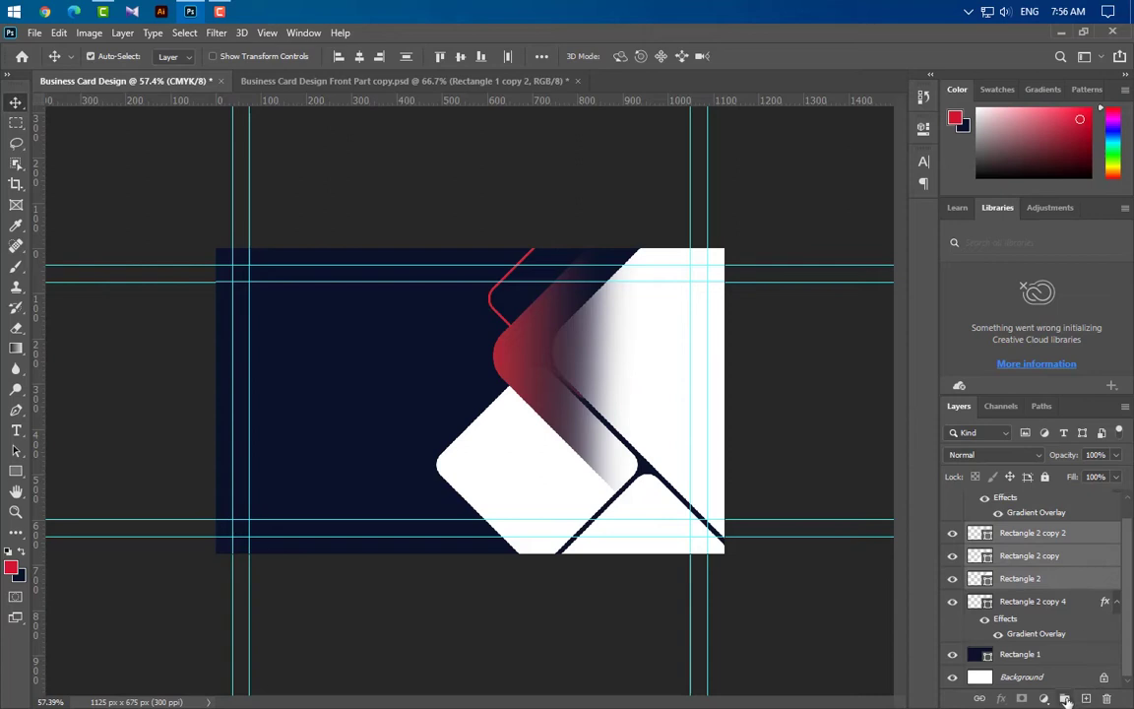
left_click(1065, 699)
left_click(1073, 585)
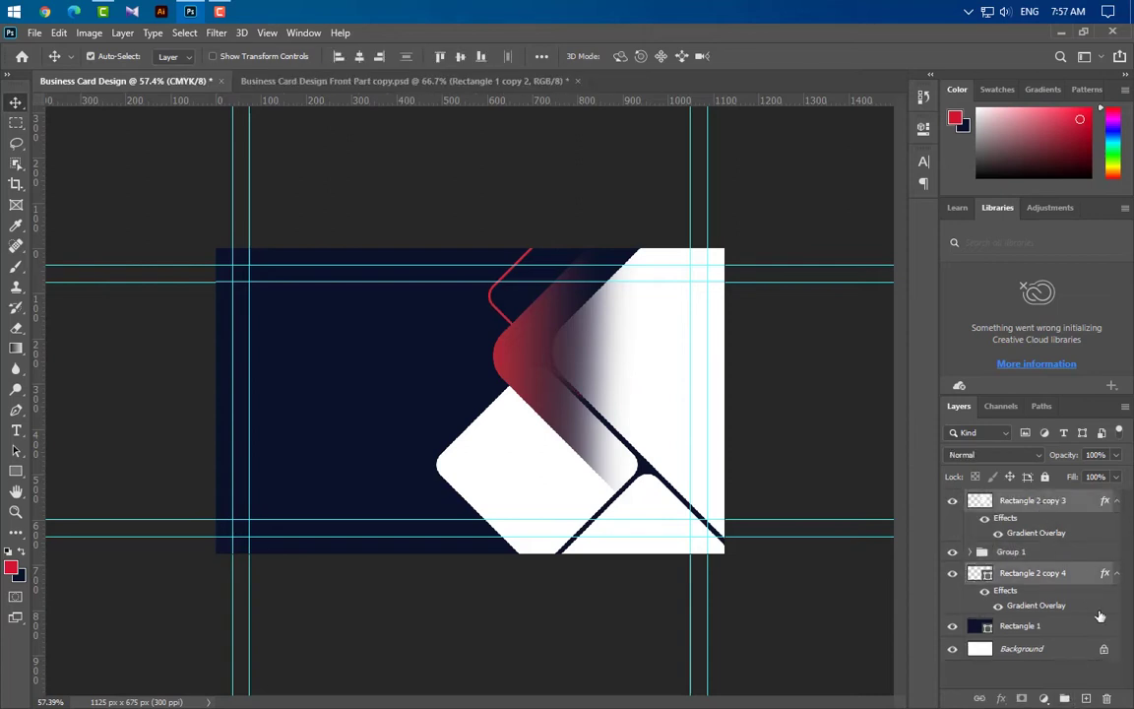
left_click_drag(1080, 581, 1082, 698)
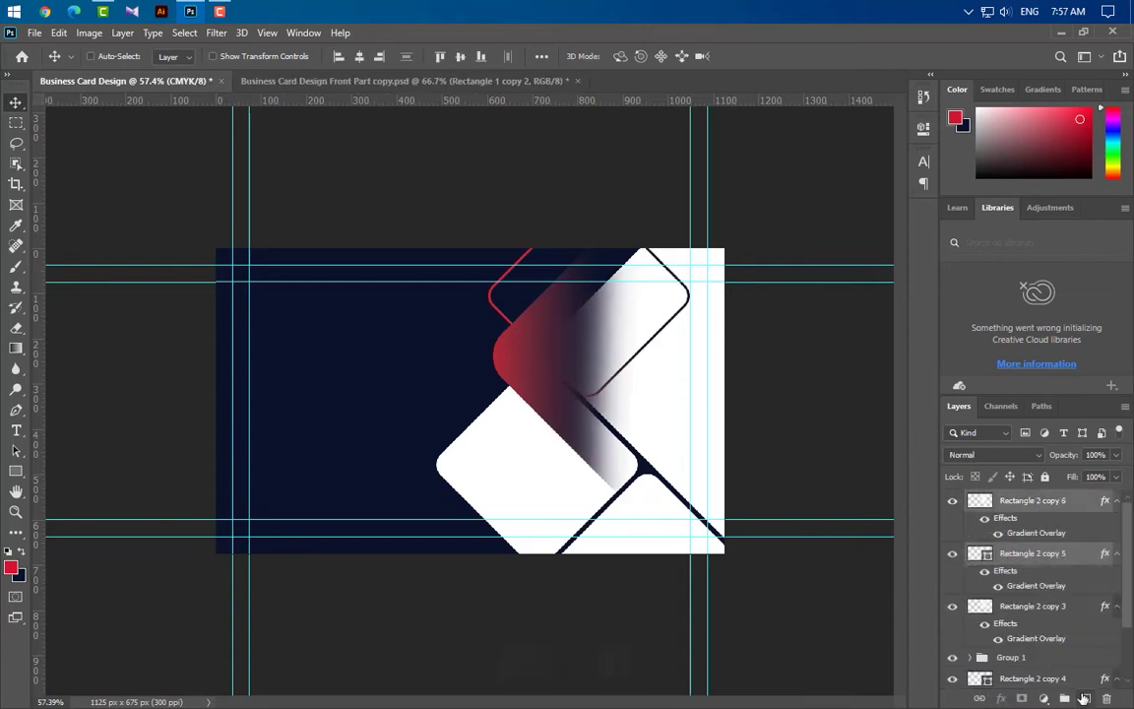
Rotate the outline copy 90° counter-clockwise, flip it vertically and move it to the card's bottom edge
key("ctrl+t")
right_click(604, 335)
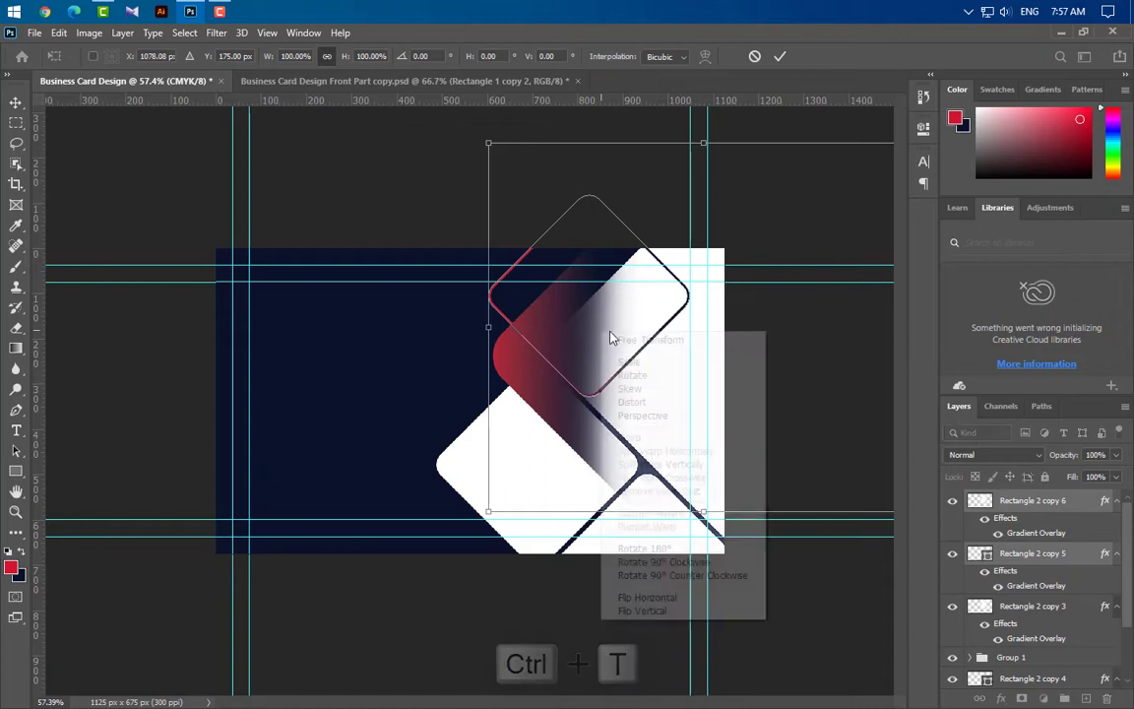
left_click_drag(640, 397, 524, 472)
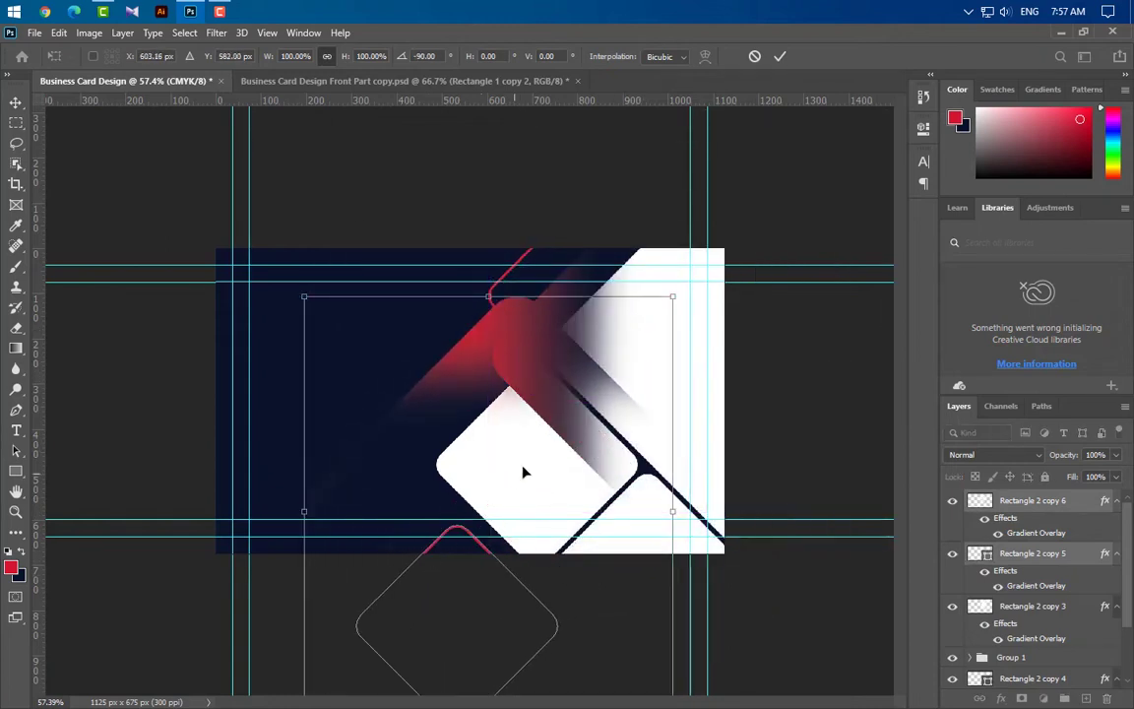
right_click(563, 413)
left_click(596, 687)
left_click_drag(499, 396, 488, 572)
left_click(780, 56)
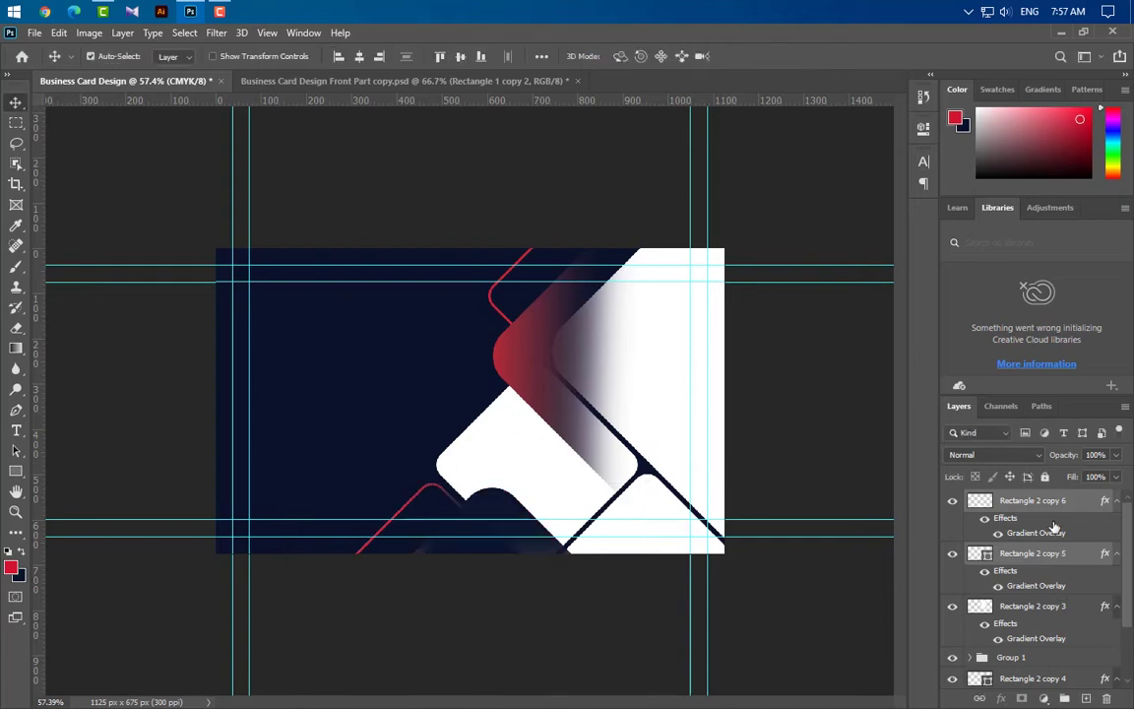
Show Rectangle 2 copy 6 and shift its gradient so red shows on the lower shape
left_click(952, 501)
double_click(1045, 535)
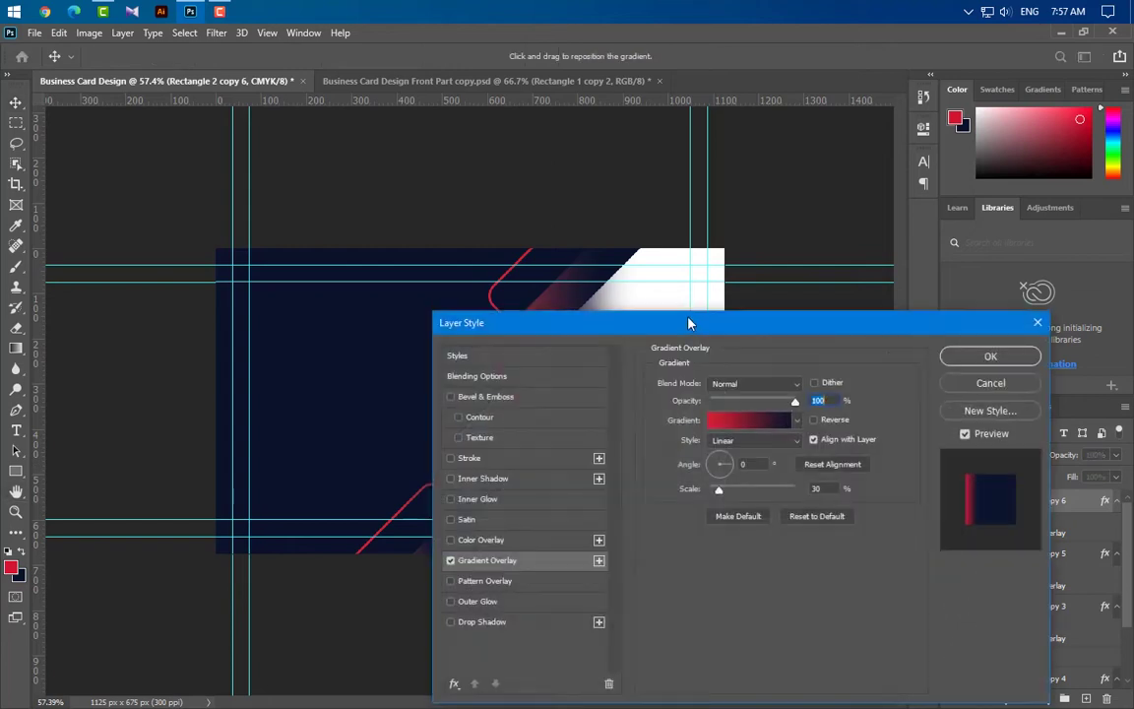
left_click_drag(689, 322, 956, 404)
left_click_drag(484, 563, 579, 571)
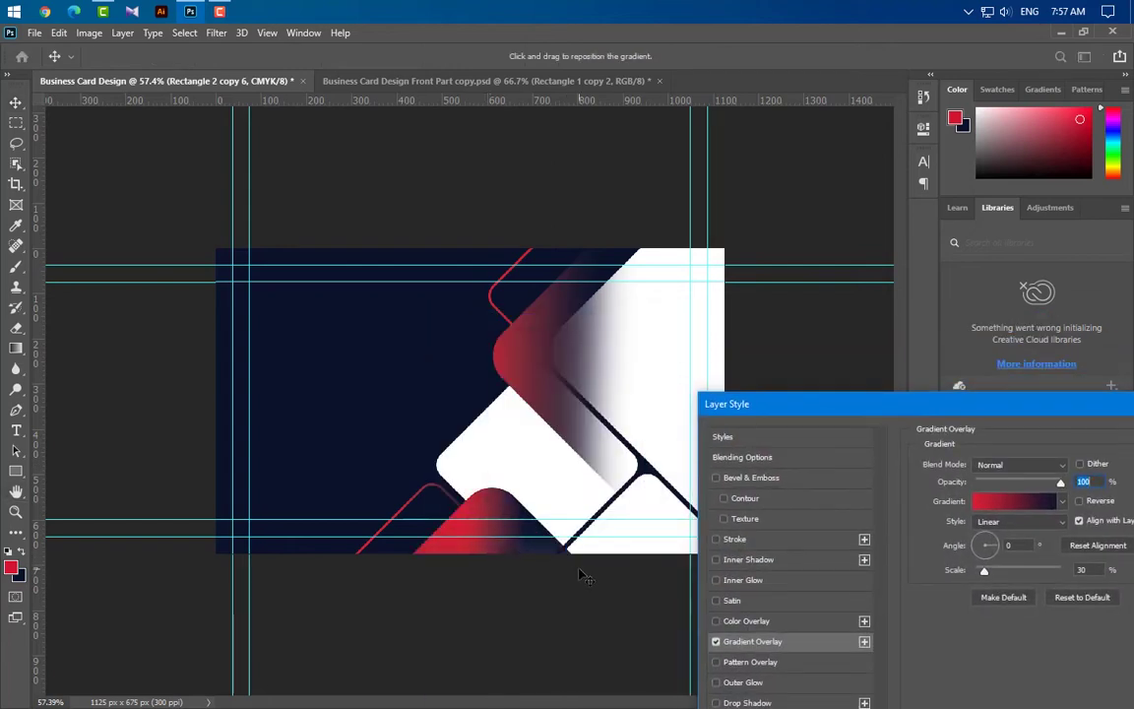
left_click_drag(1107, 413, 837, 450)
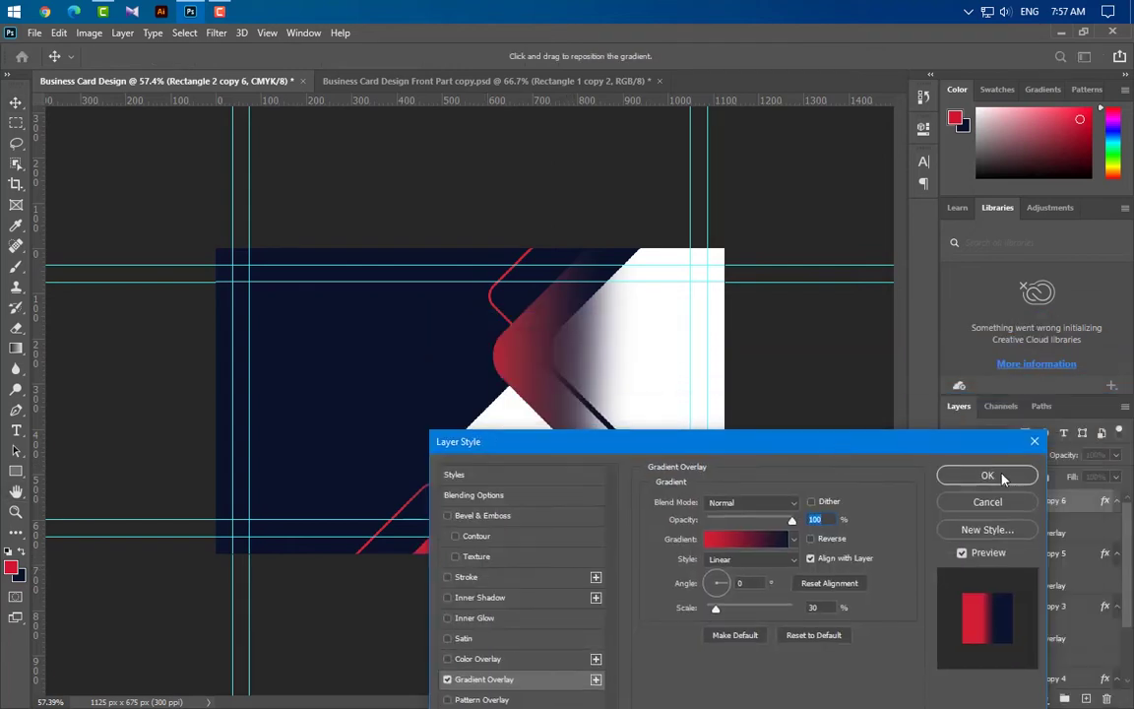
left_click(1006, 473)
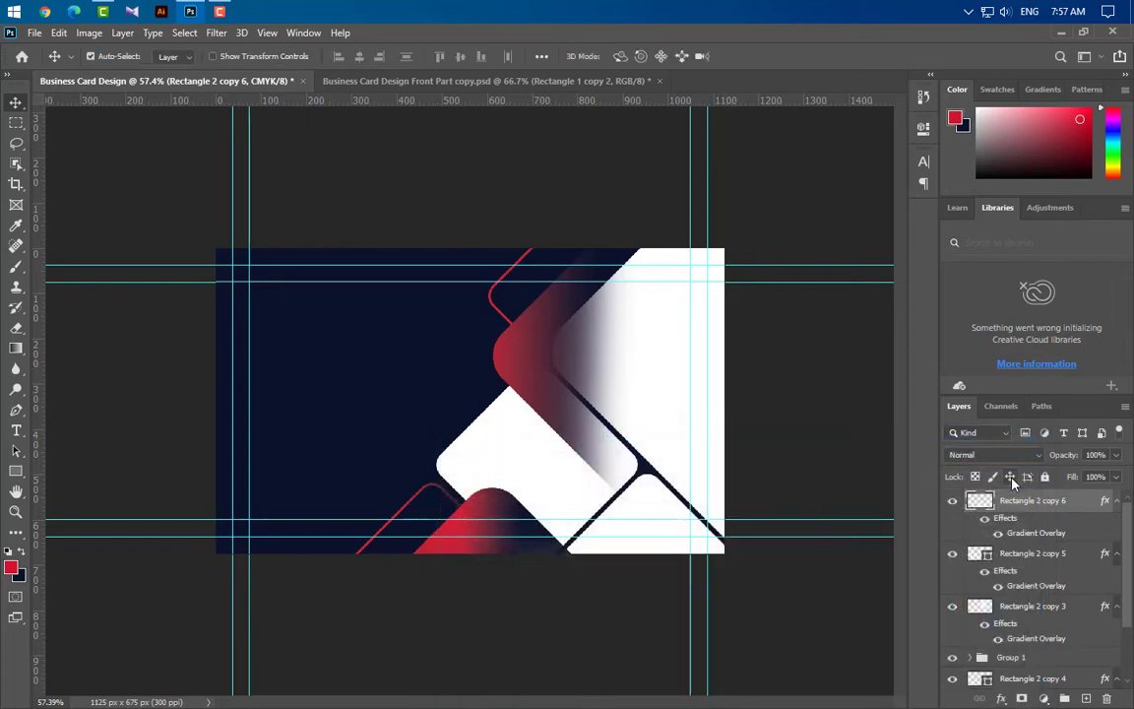
Confirm Rectangle 2 copy 5's gradient overlay and move the layer below Group 1
double_click(1036, 586)
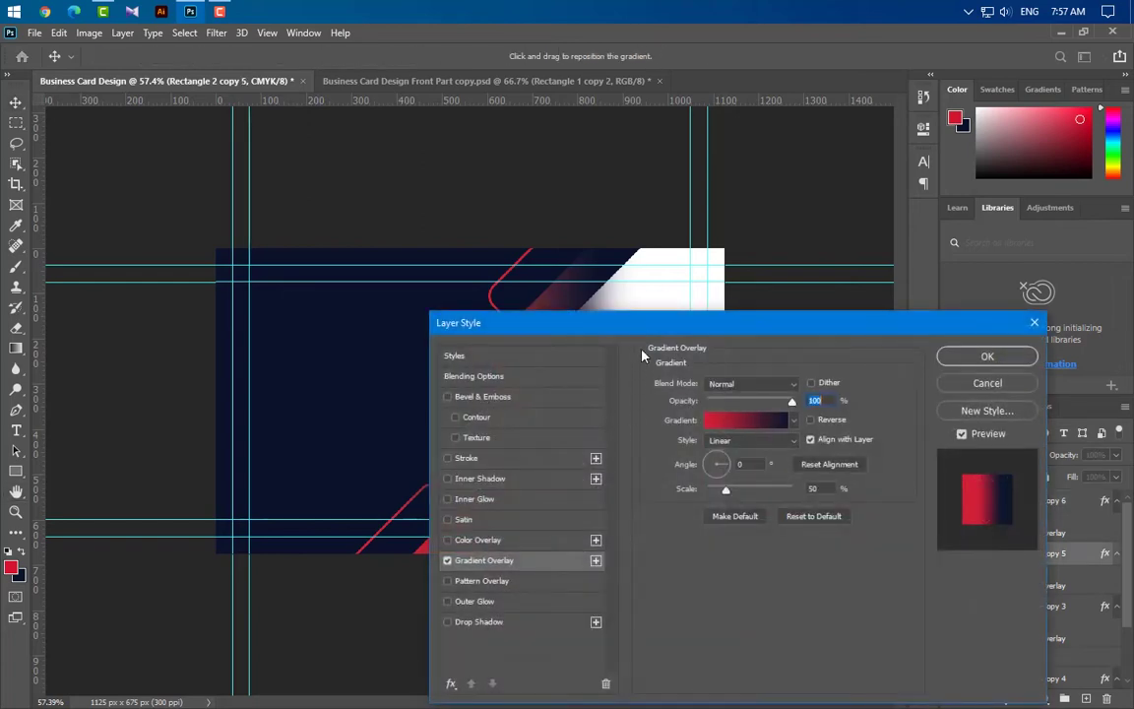
left_click_drag(577, 313, 736, 306)
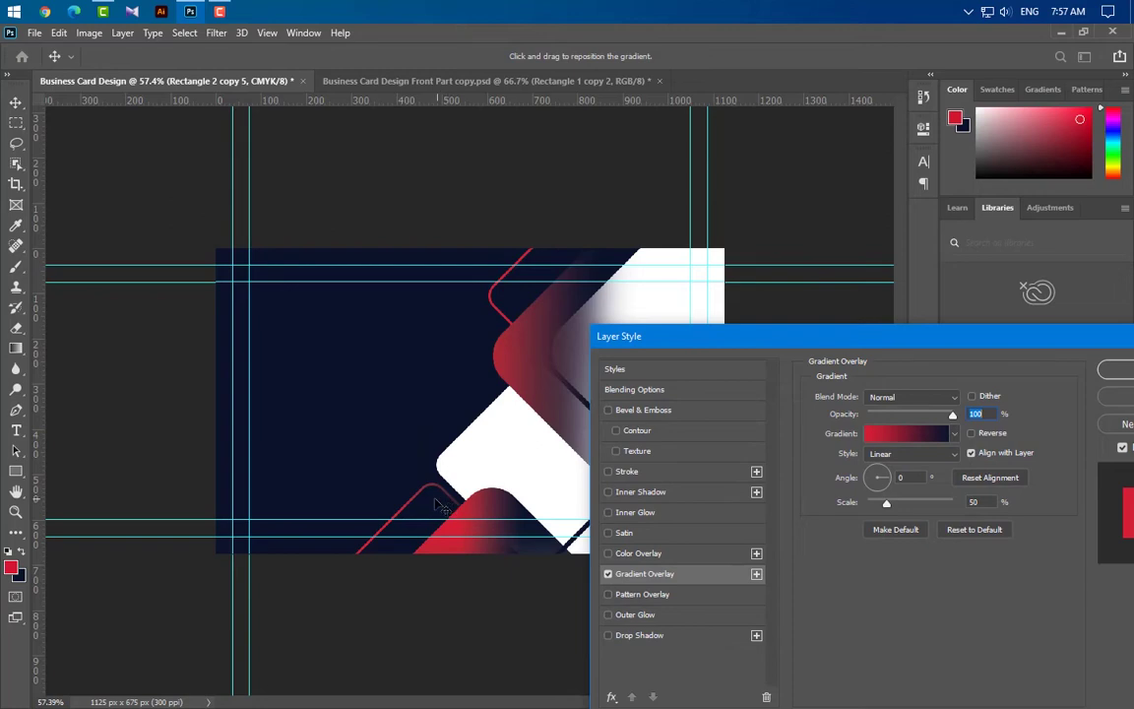
left_click(1121, 372)
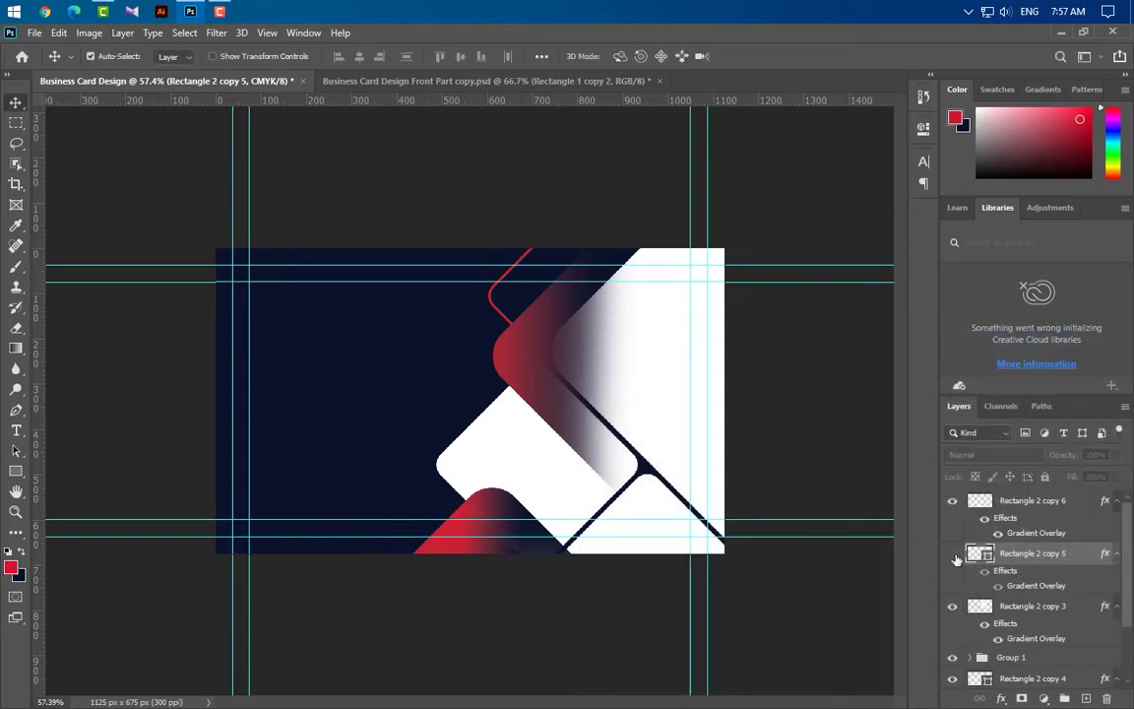
left_click_drag(1075, 562, 1068, 640)
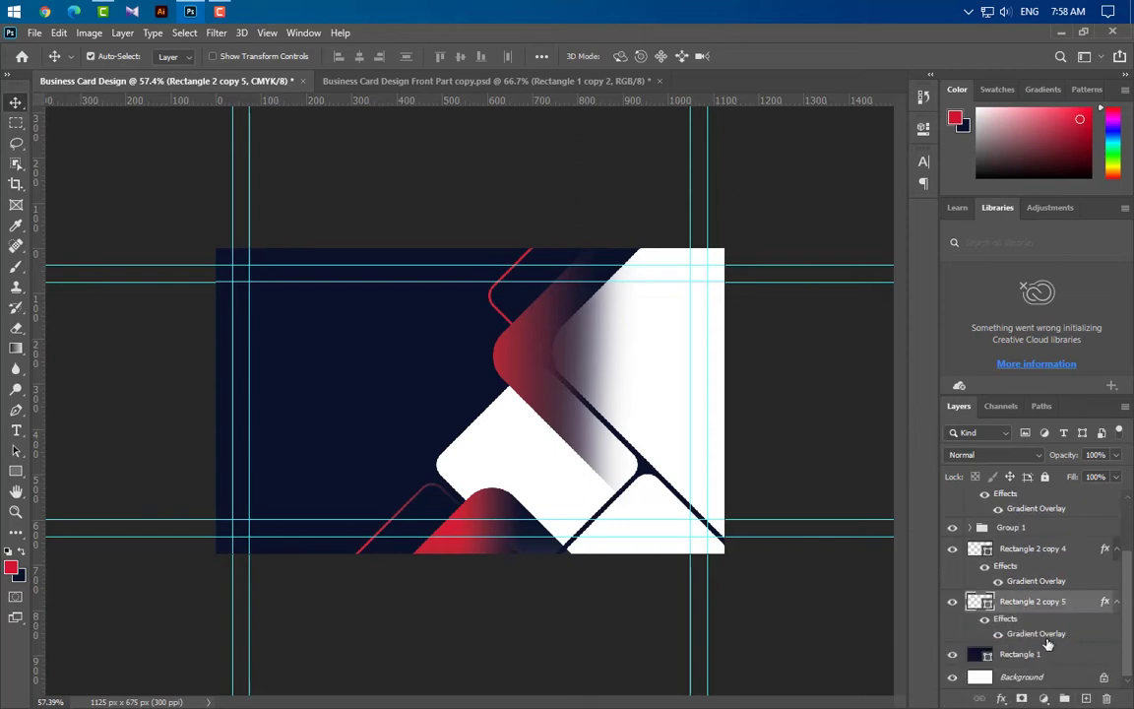
scroll(1048, 644, "up", 2)
left_click(1044, 606)
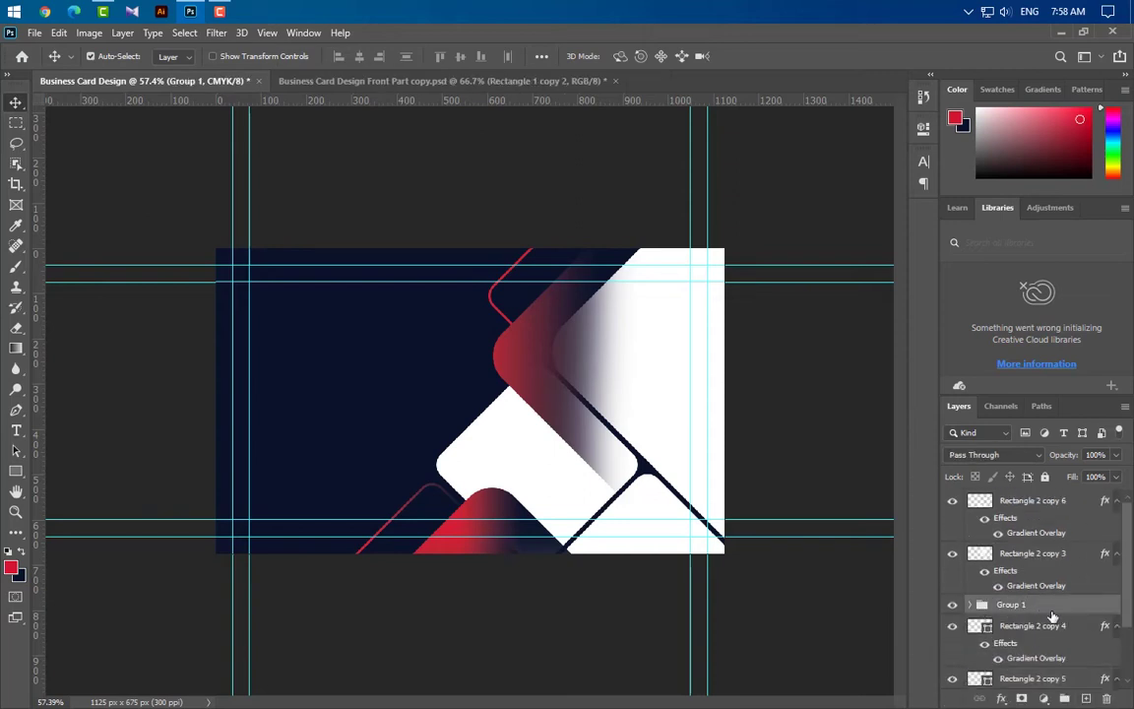
Place the woman's photo from the desktop onto the card, shifted right and slightly enlarged
left_click(190, 11)
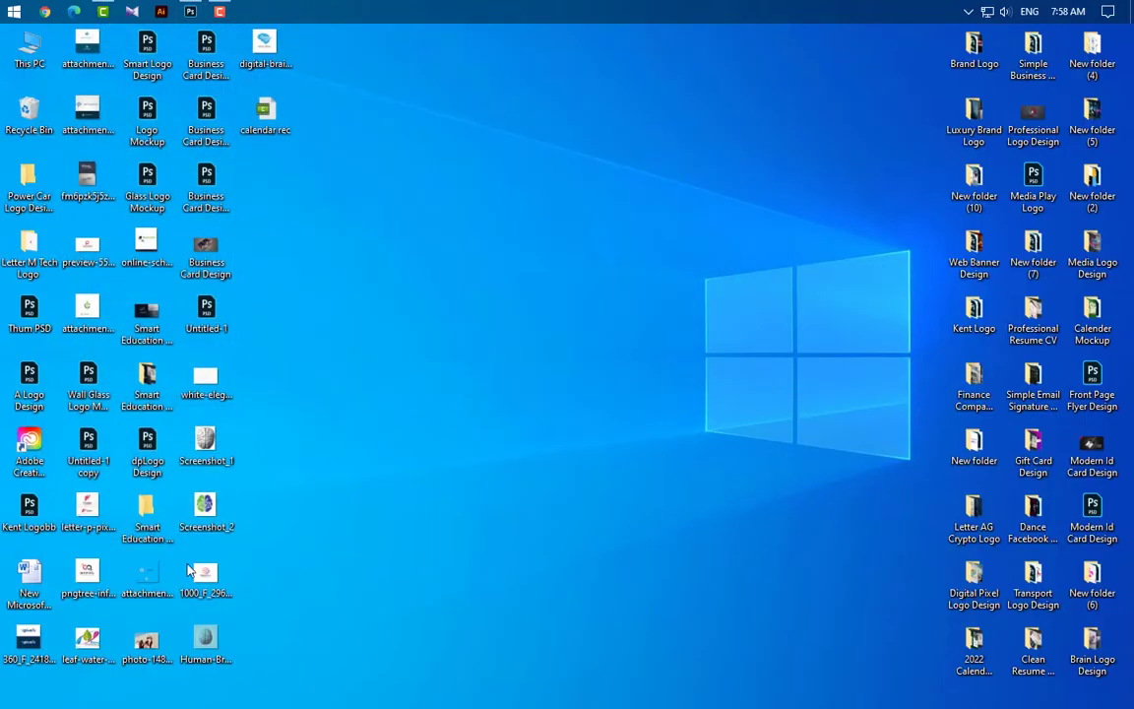
left_click(190, 11)
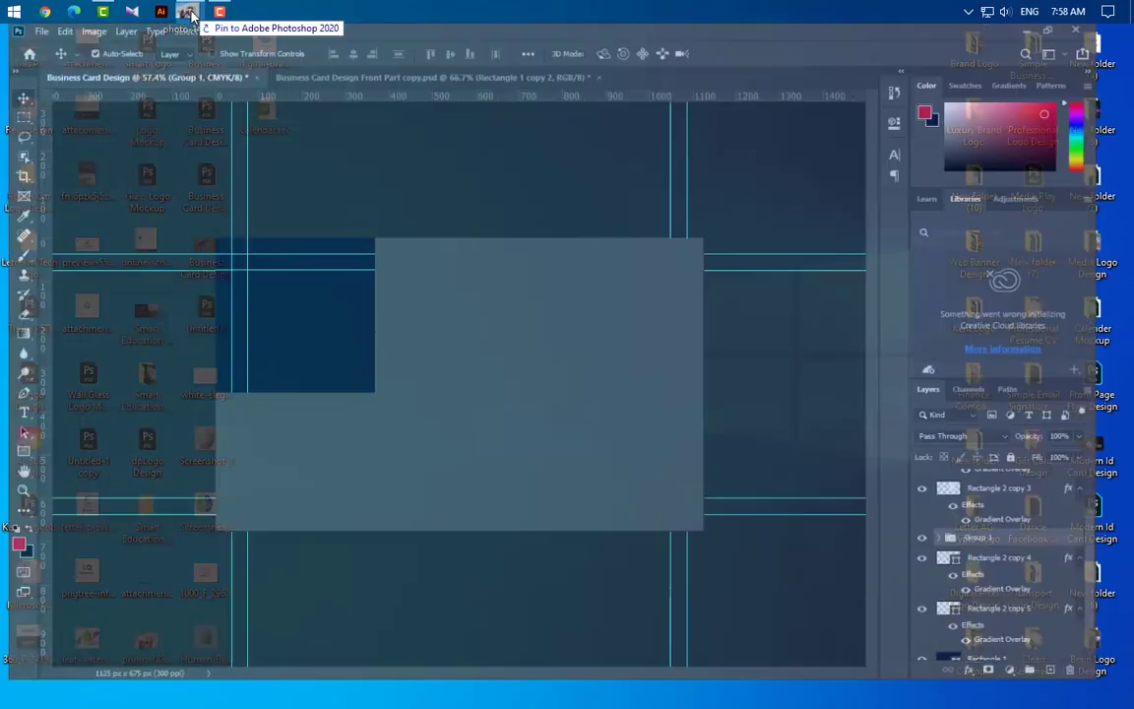
left_click_drag(467, 414, 466, 413)
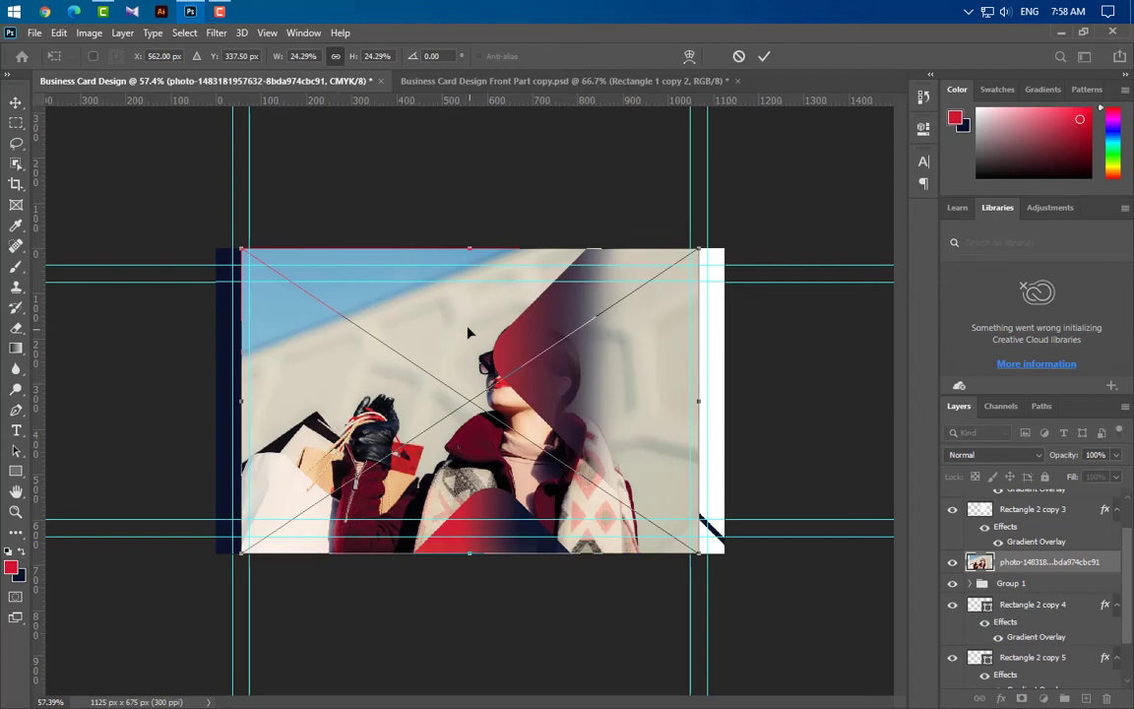
left_click_drag(569, 329, 630, 312)
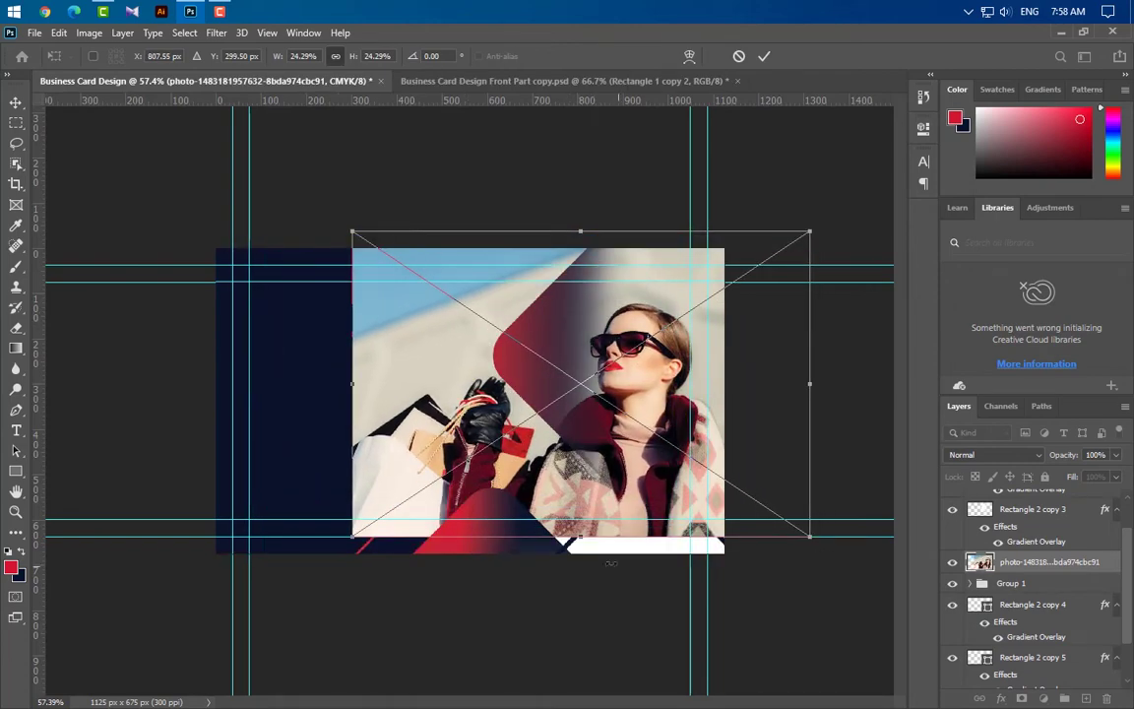
left_click_drag(585, 543, 586, 561)
left_click(764, 56)
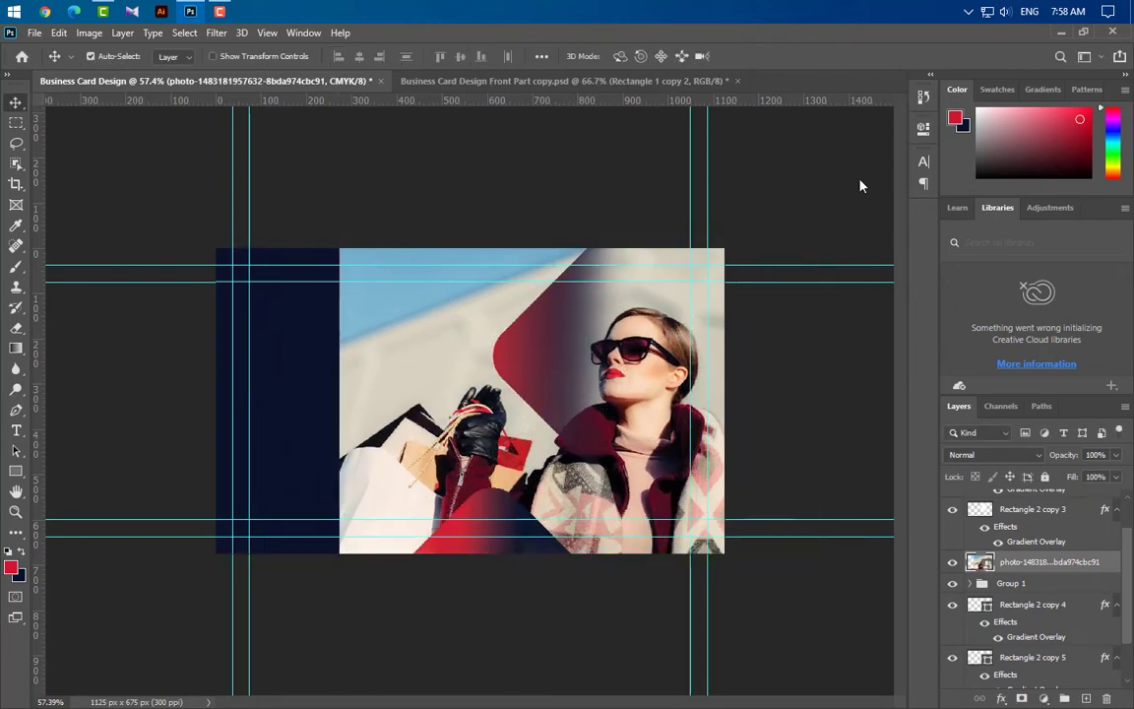
Clip the photo into the diamond shape and resize it to 25.03%
right_click(1063, 563)
left_click(917, 382)
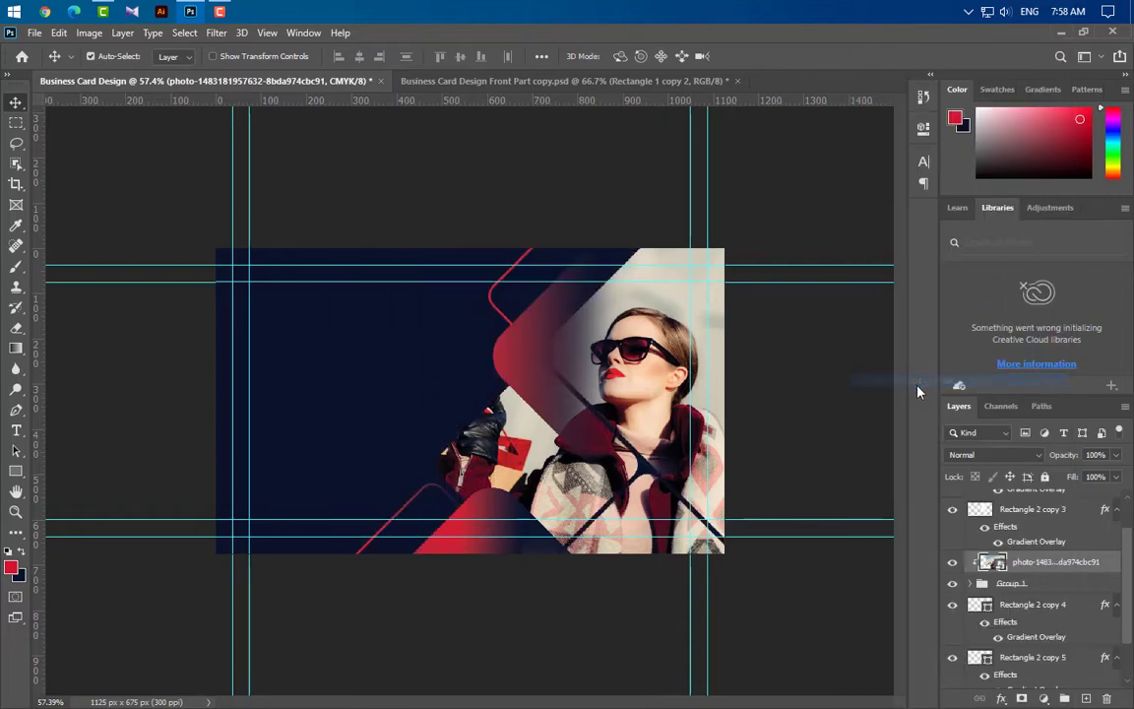
key("ctrl+t")
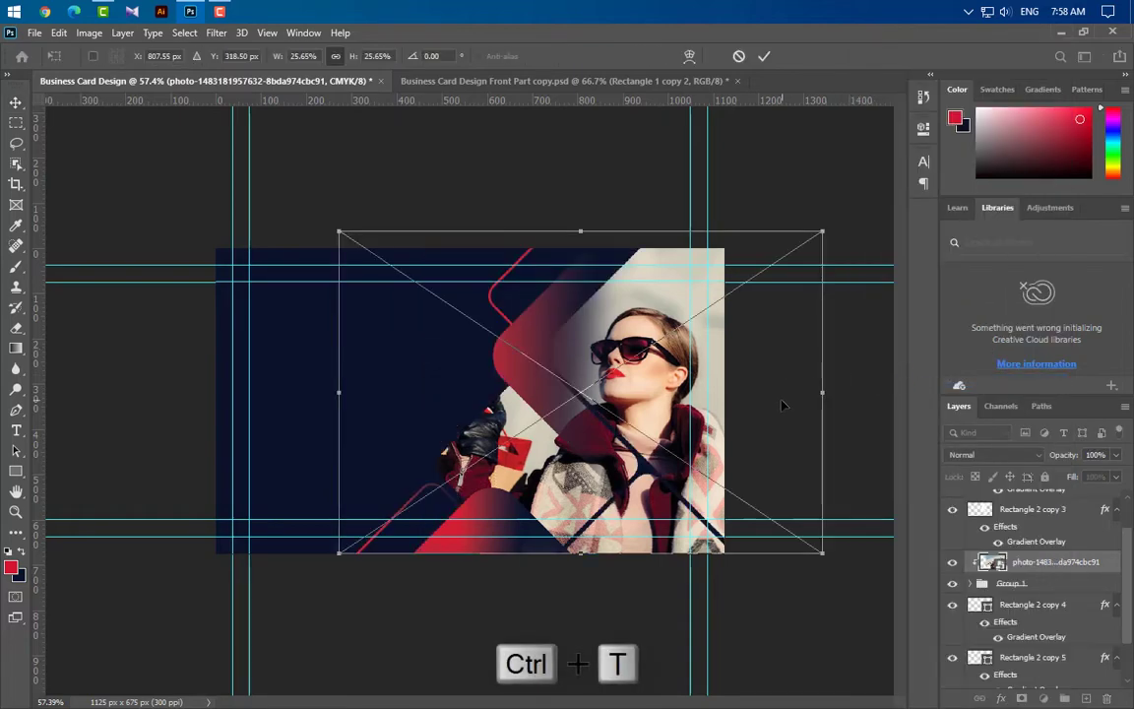
left_click_drag(571, 553, 573, 545)
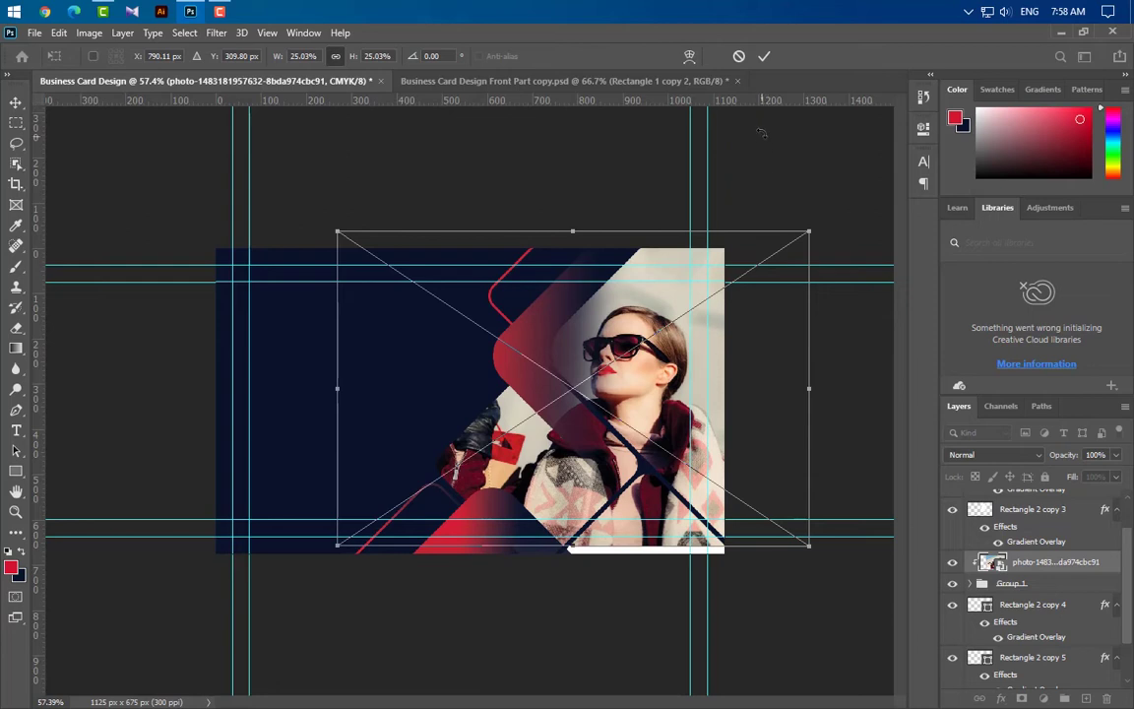
left_click(764, 56)
Duplicate Rectangle 2 copy 6 and a second rectangle layer, grouping the copies as Group 2
left_click(446, 499, "ctrl")
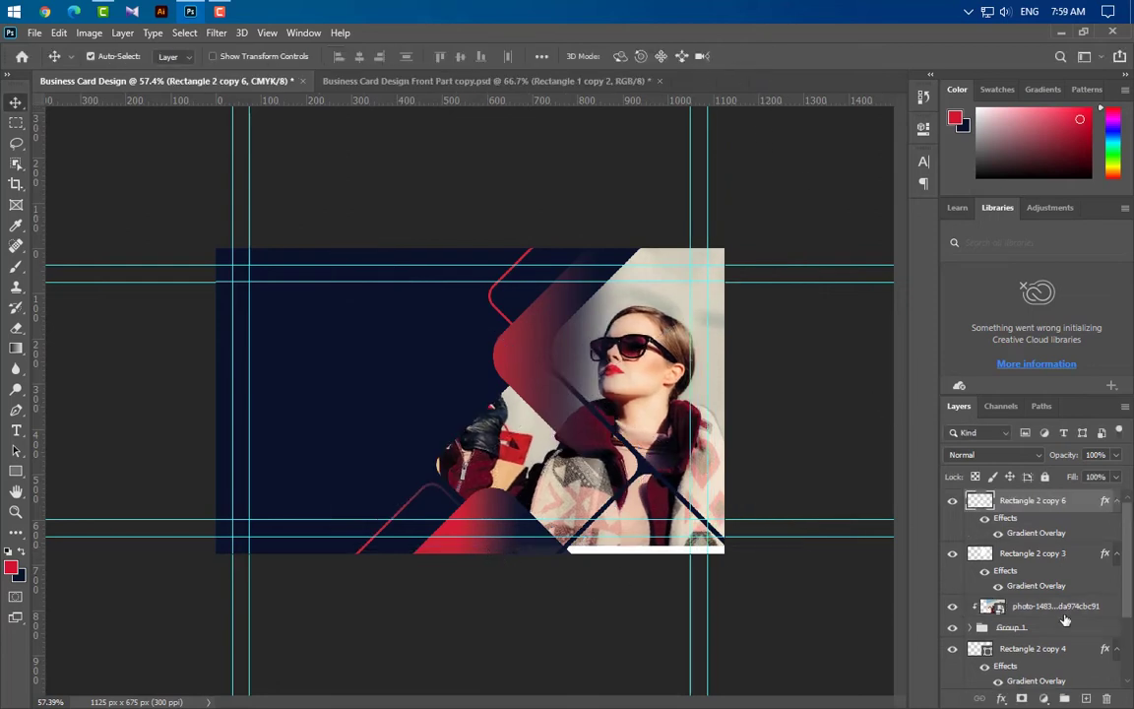
scroll(959, 559, "down", 5)
left_click(1031, 548)
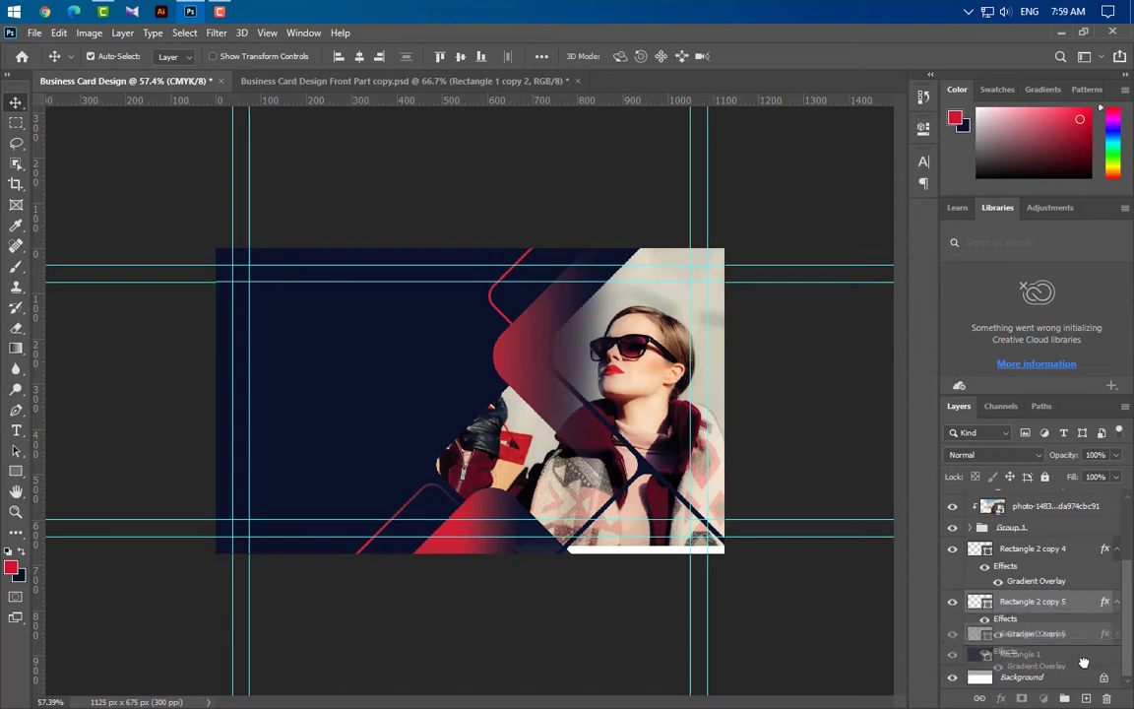
left_click(1031, 601, "shift")
left_click_drag(1031, 601, 1088, 699)
left_click(1065, 699)
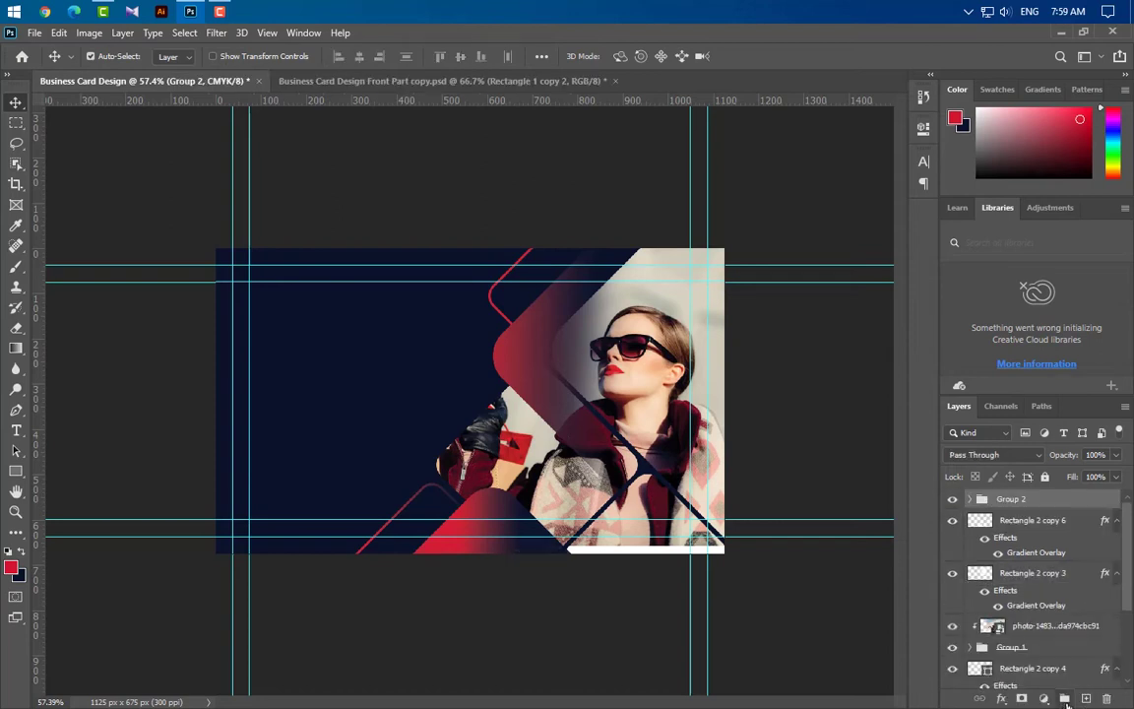
Flip Group 2 horizontally and vertically and move it into the card's top-left corner
key("ctrl+t")
right_click(568, 494)
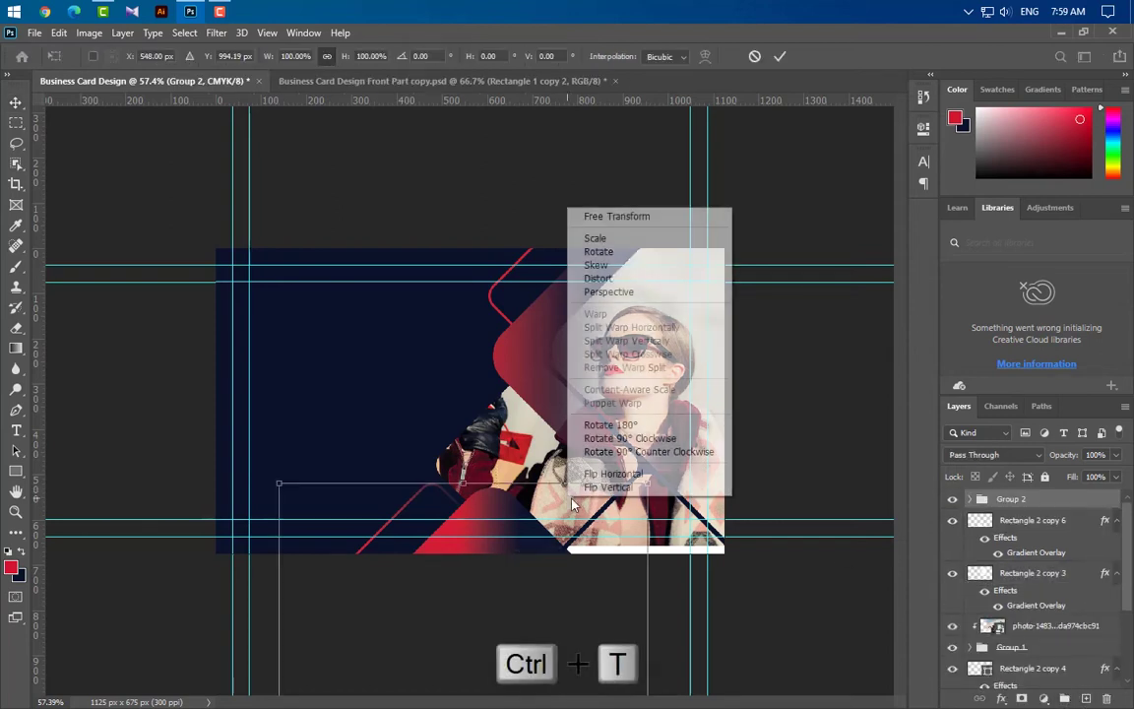
left_click(653, 473)
right_click(548, 502)
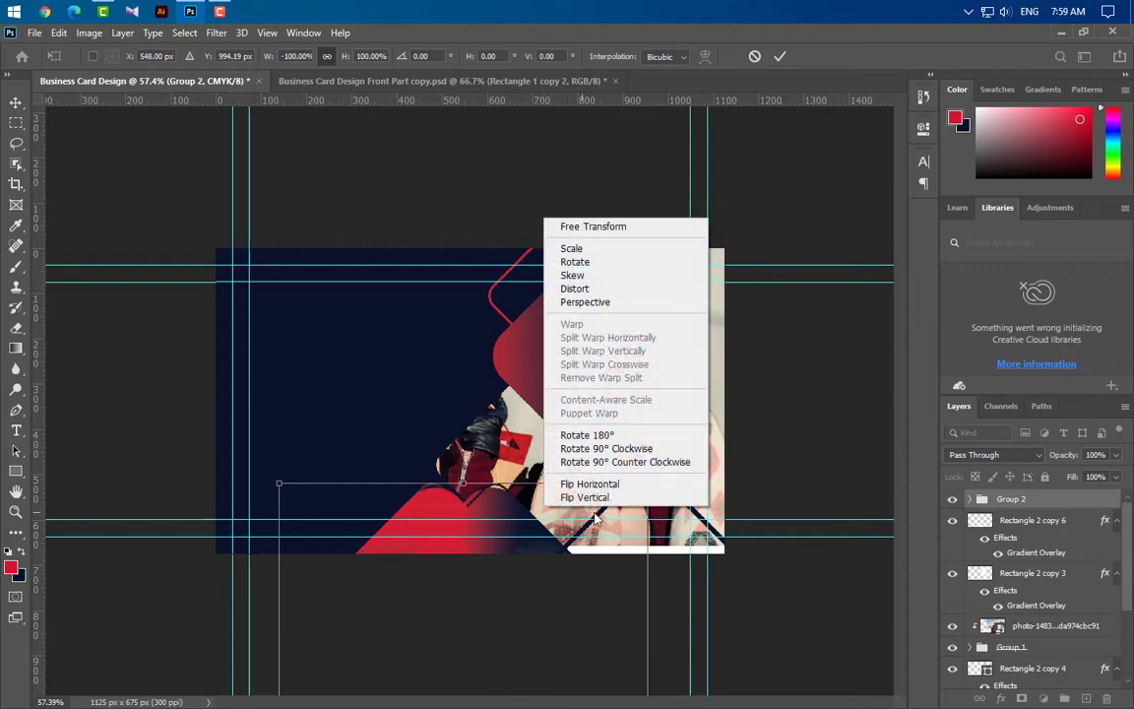
left_click(600, 497)
left_click_drag(604, 503, 389, 173)
left_click_drag(315, 327, 392, 301)
left_click(779, 56)
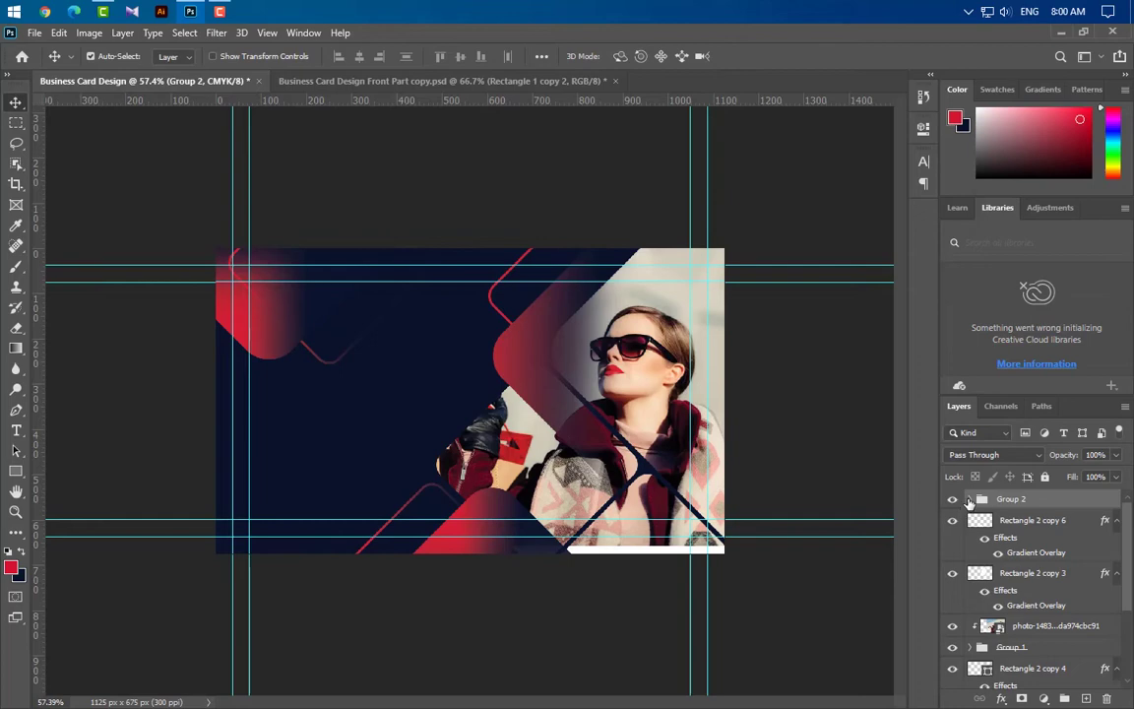
Reverse the Gradient Overlay on both Rectangle 2 copy 8 and Rectangle 2 copy 7
left_click(970, 499)
double_click(1048, 552)
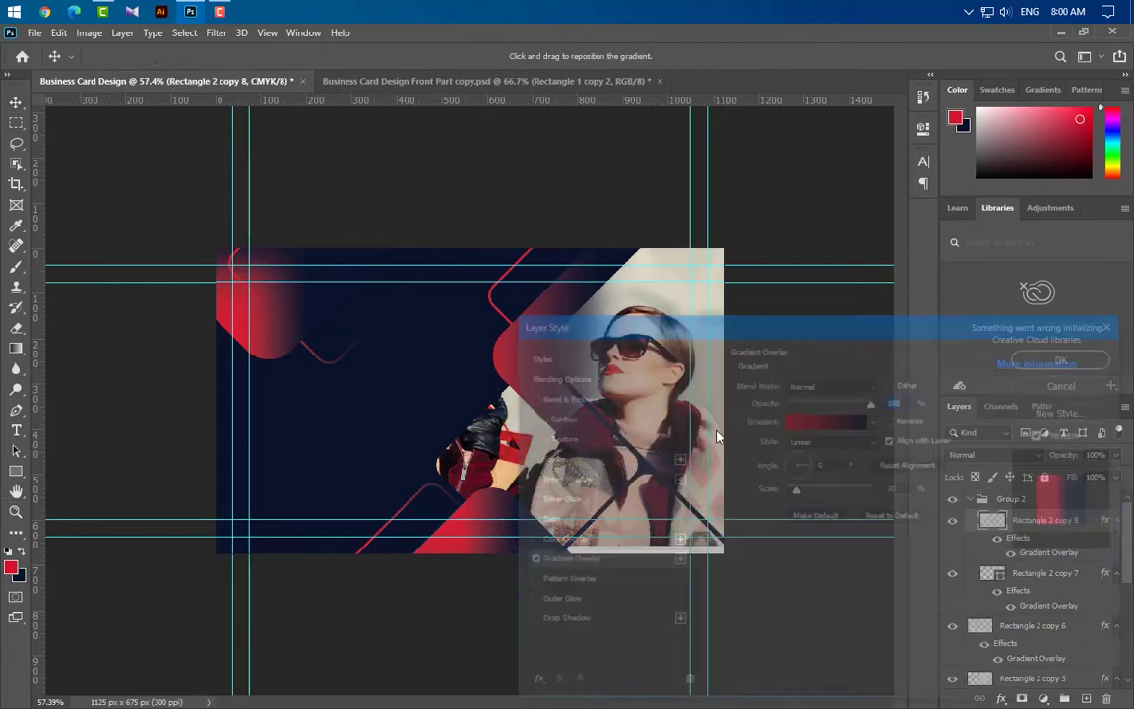
left_click(891, 423)
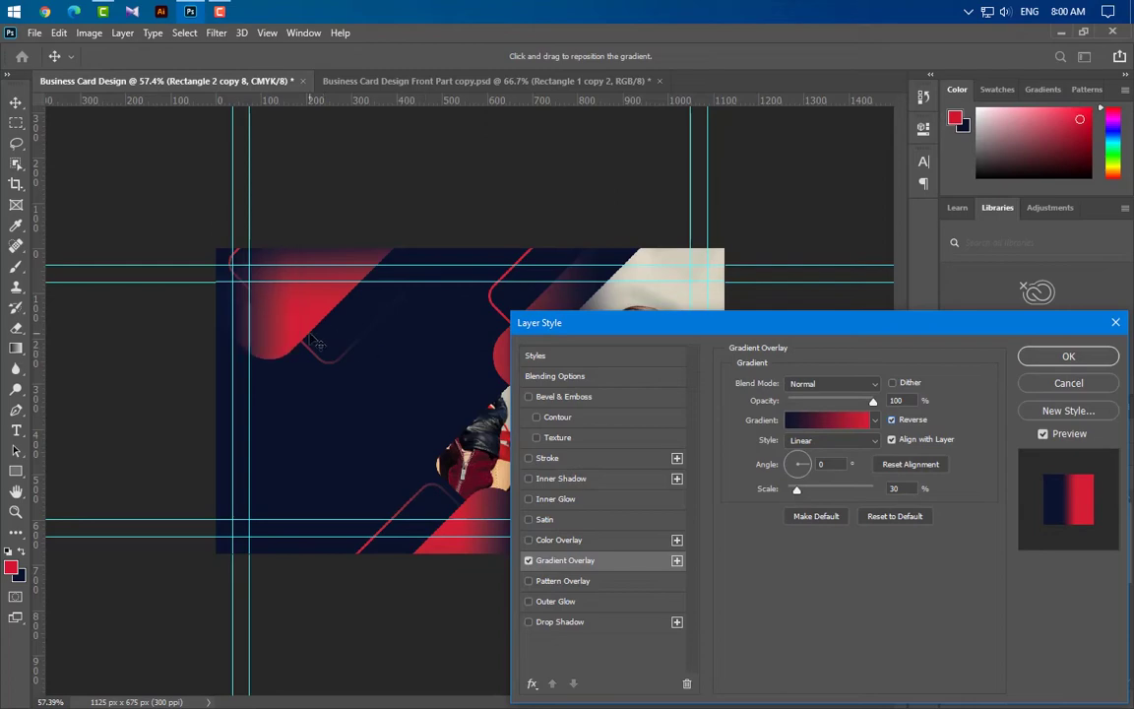
left_click(1067, 356)
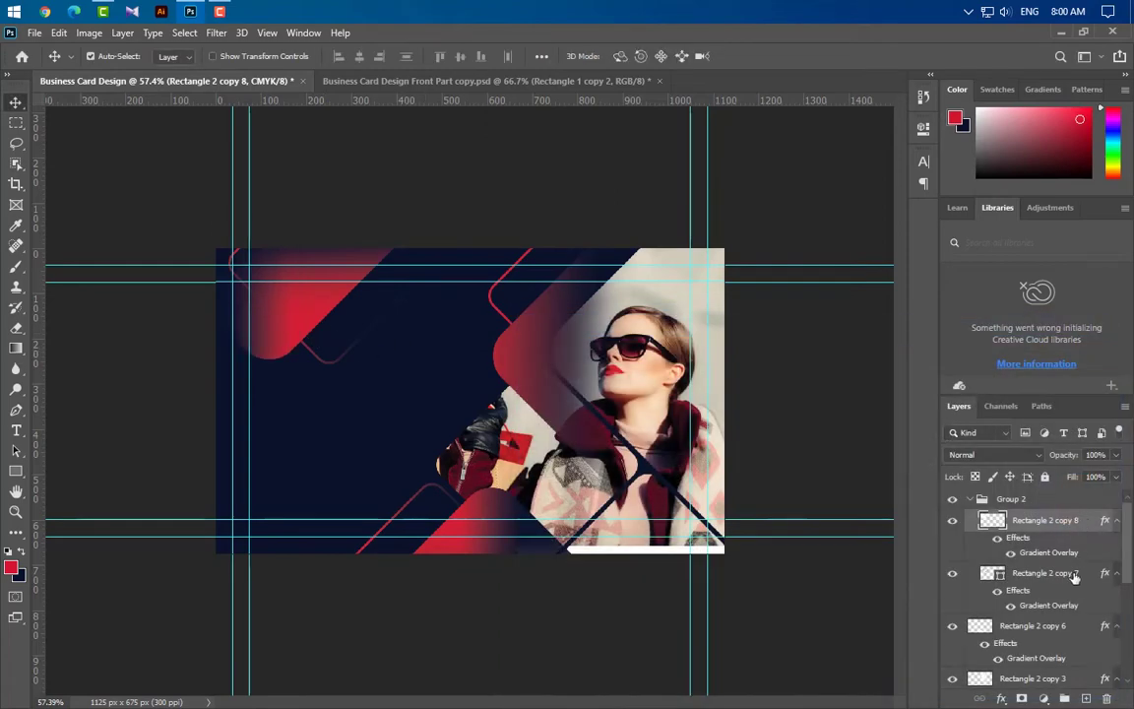
double_click(1051, 606)
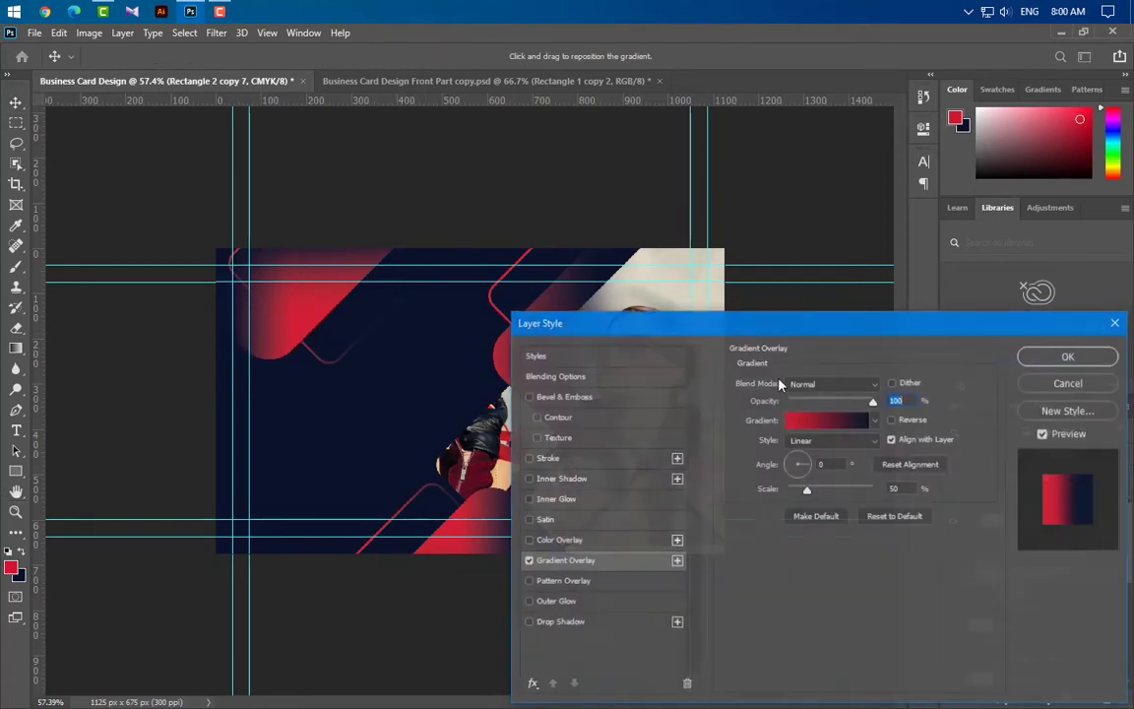
left_click(892, 420)
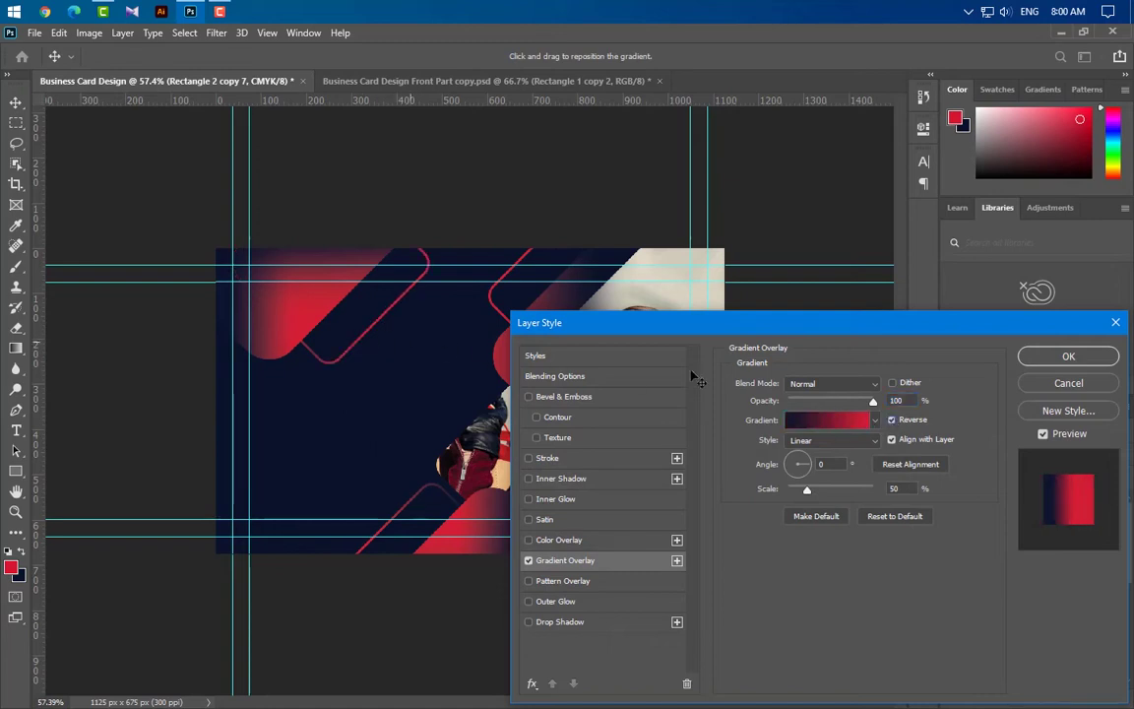
left_click(1075, 360)
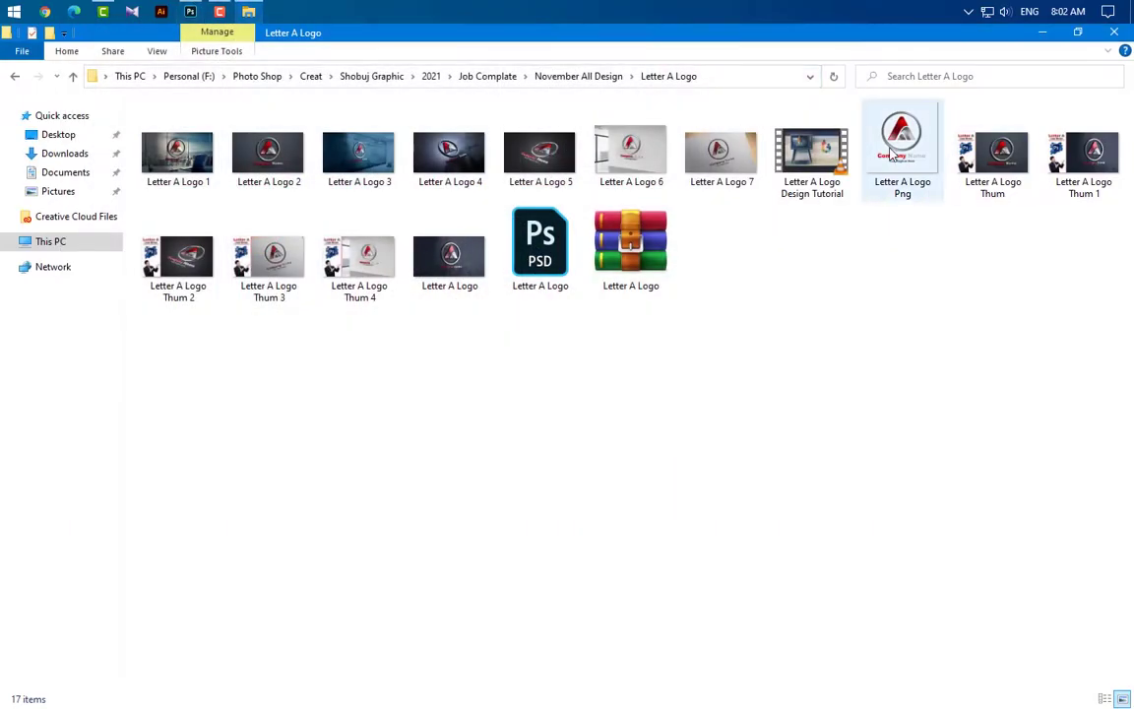
Place Letter A Logo Png at 10.77% in the top-left corner, its layer above Group 2
left_click_drag(891, 157, 297, 397)
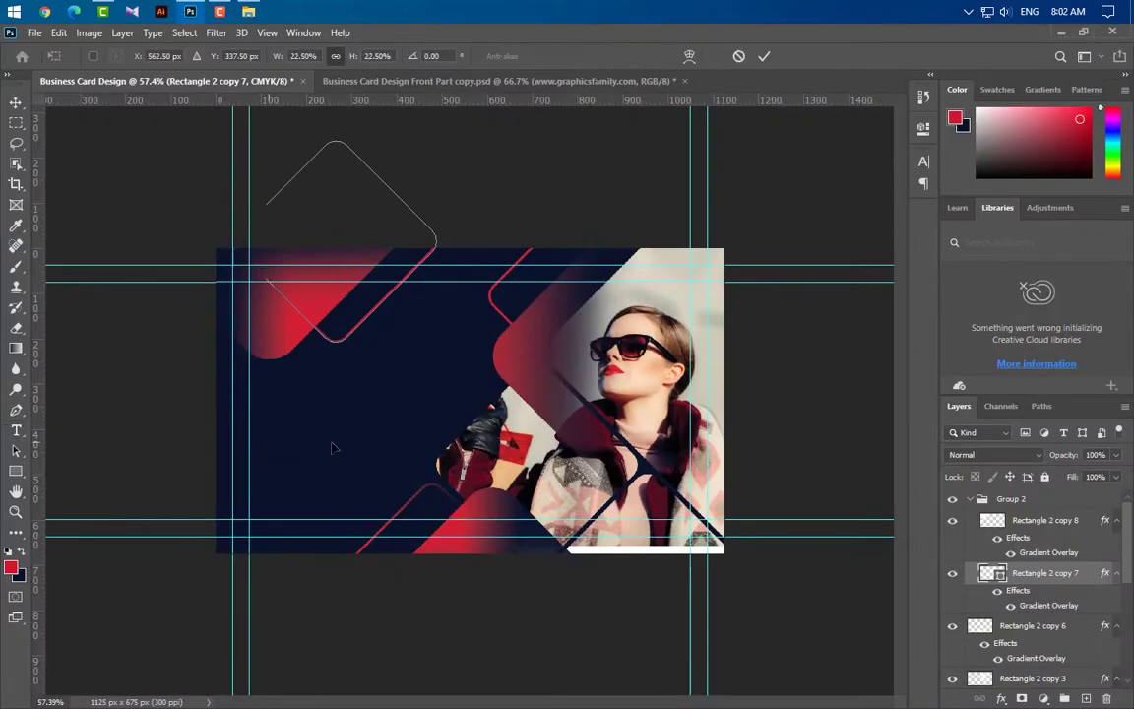
left_click_drag(628, 401, 364, 358)
left_click(764, 56)
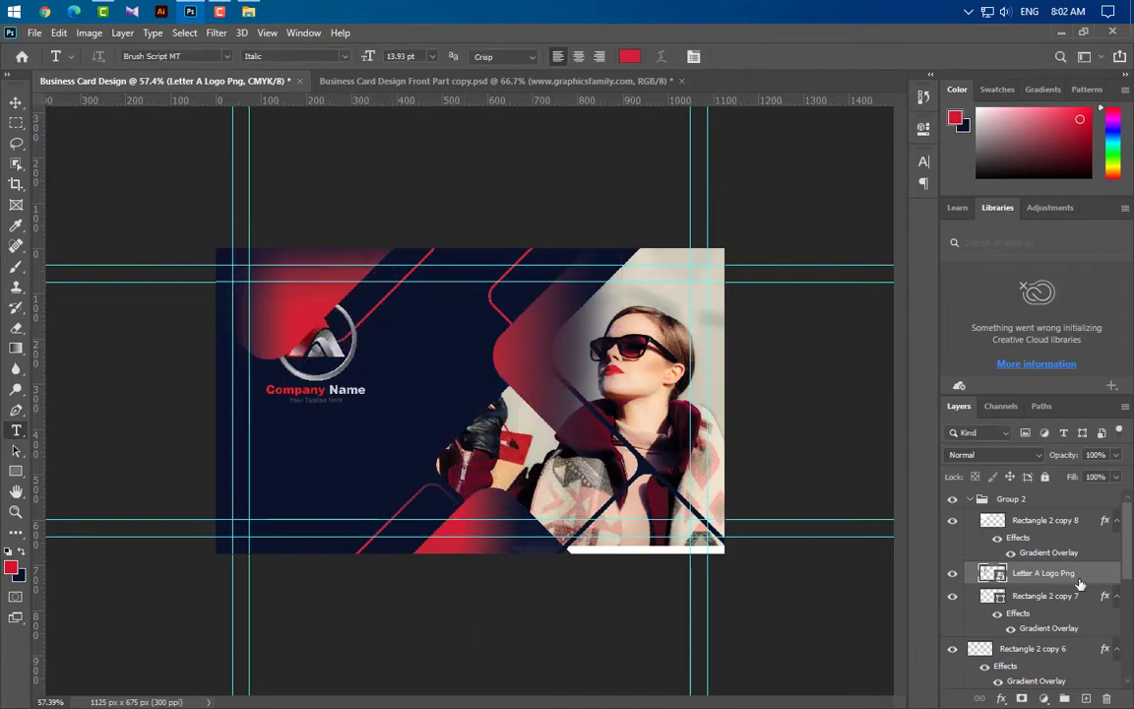
left_click_drag(1034, 573, 1072, 490)
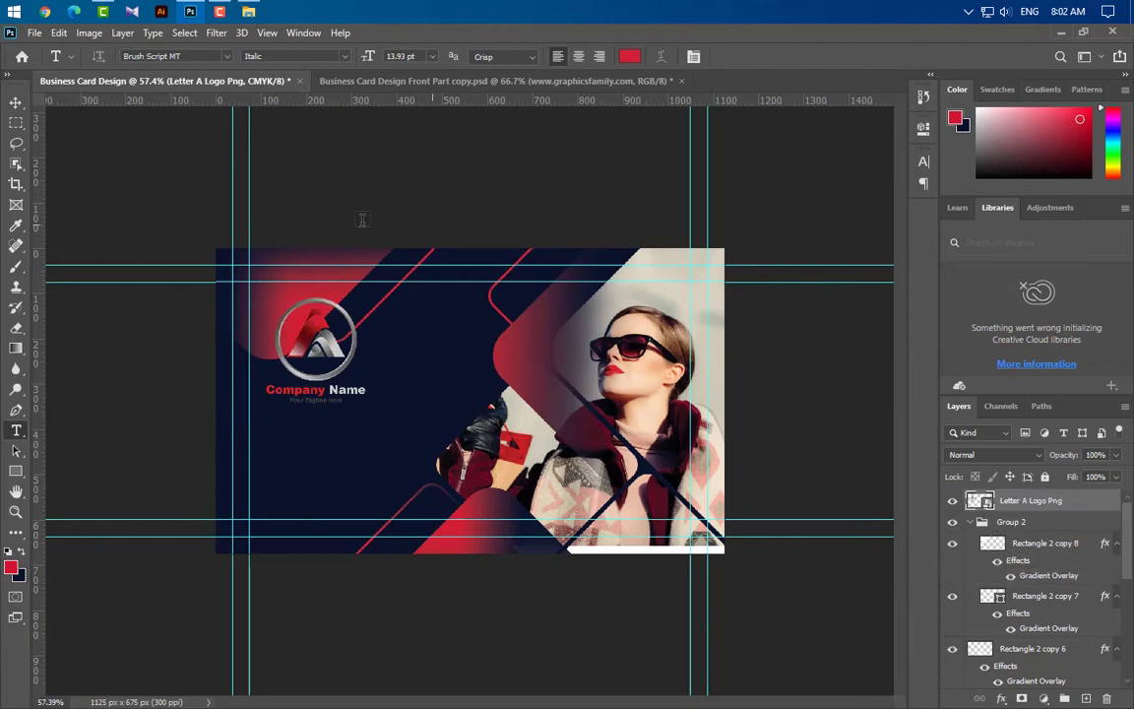
scroll(266, 346, "up", 6)
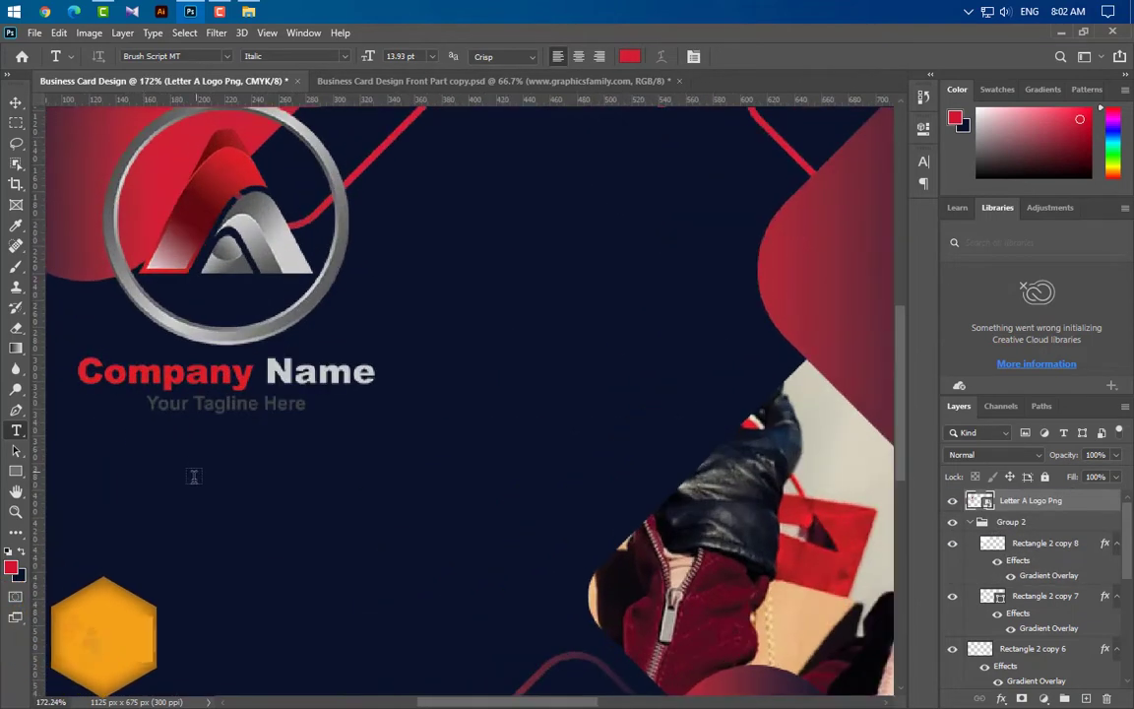
Draw a white-filled rectangle over the tagline and clip it to the logo layer
left_click(16, 472)
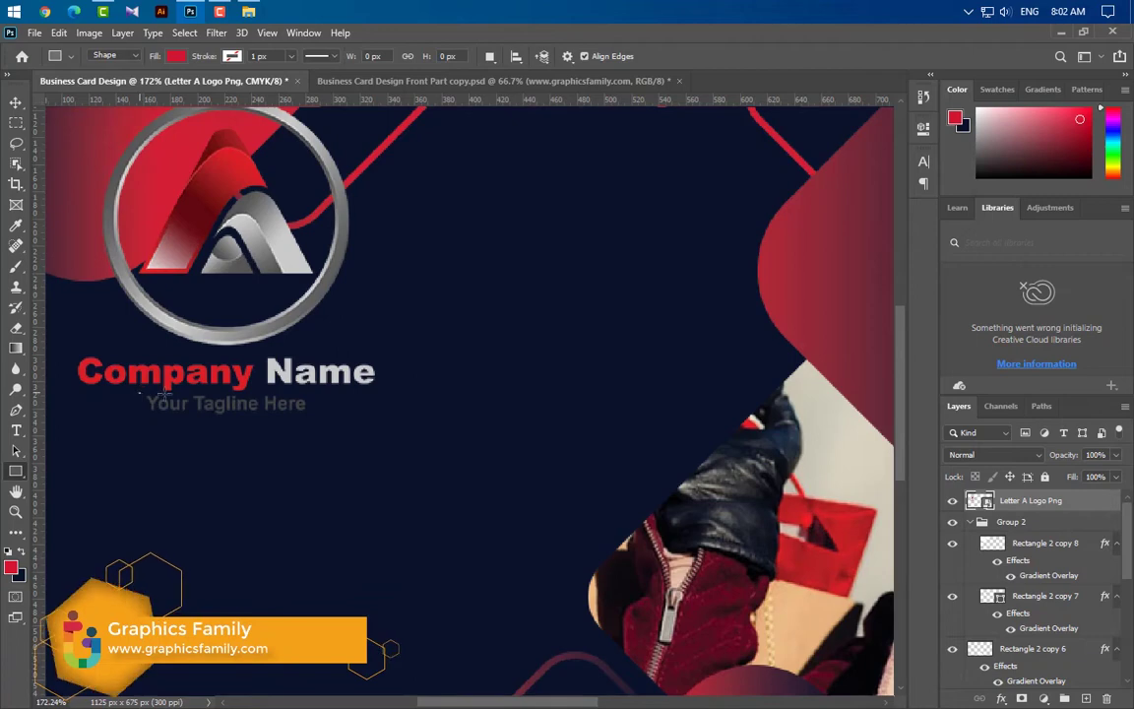
left_click_drag(138, 394, 335, 436)
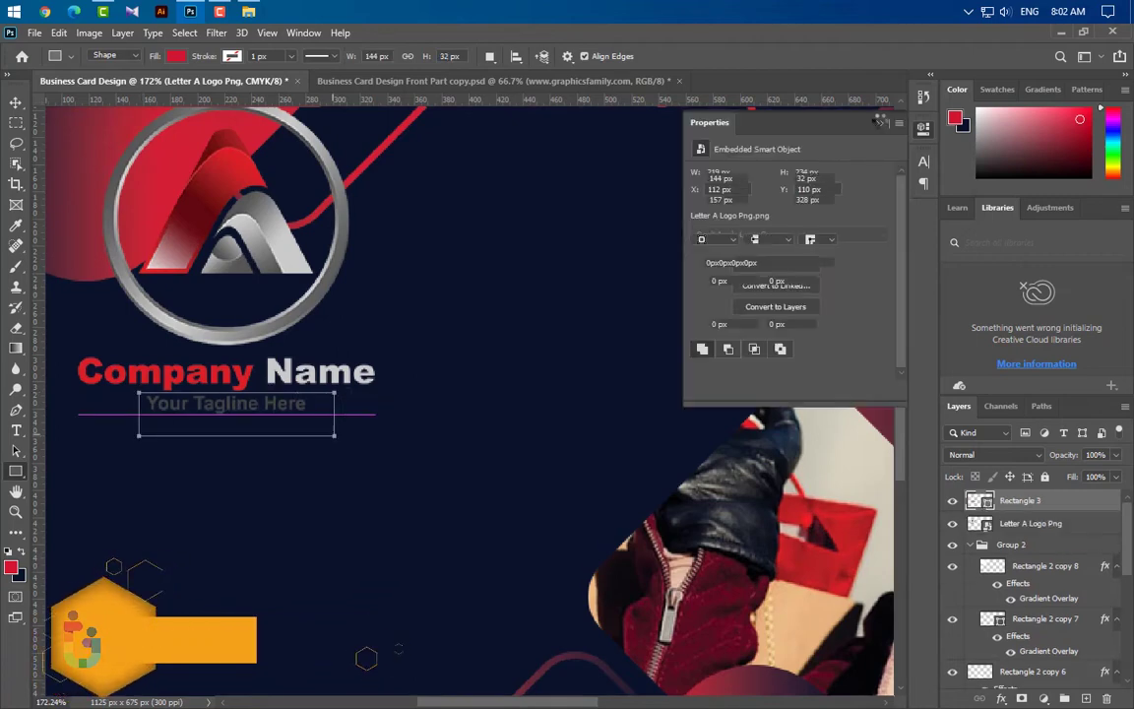
left_click(881, 123)
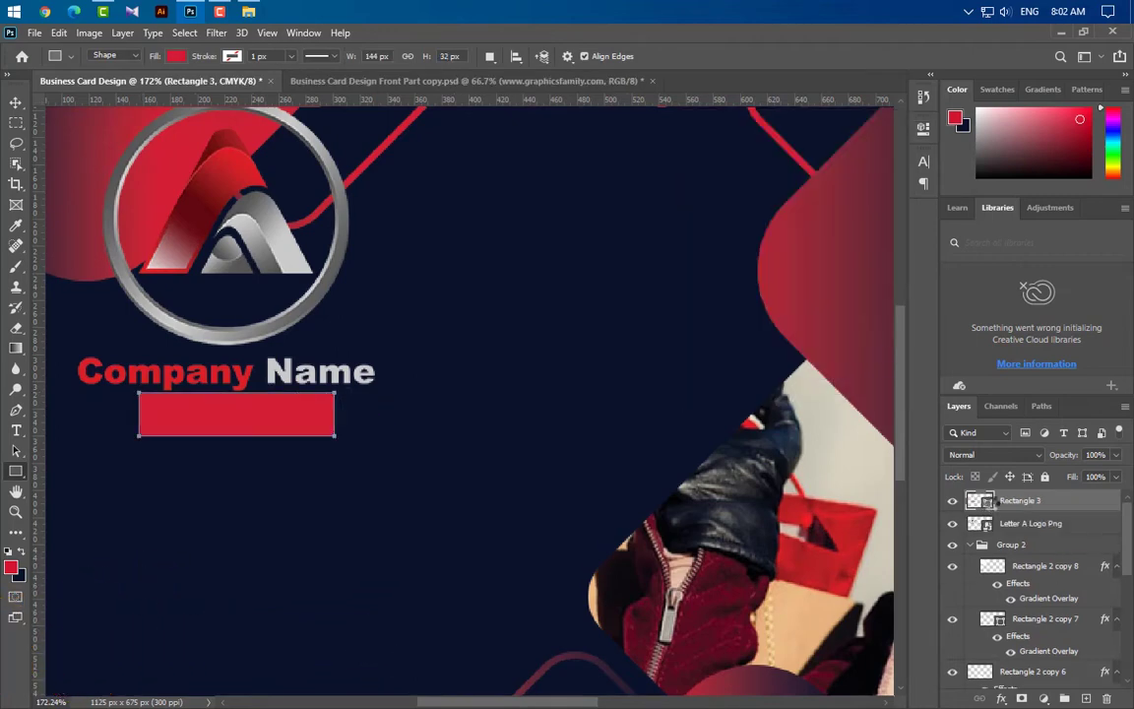
double_click(979, 500)
left_click(712, 193)
left_click(1064, 182)
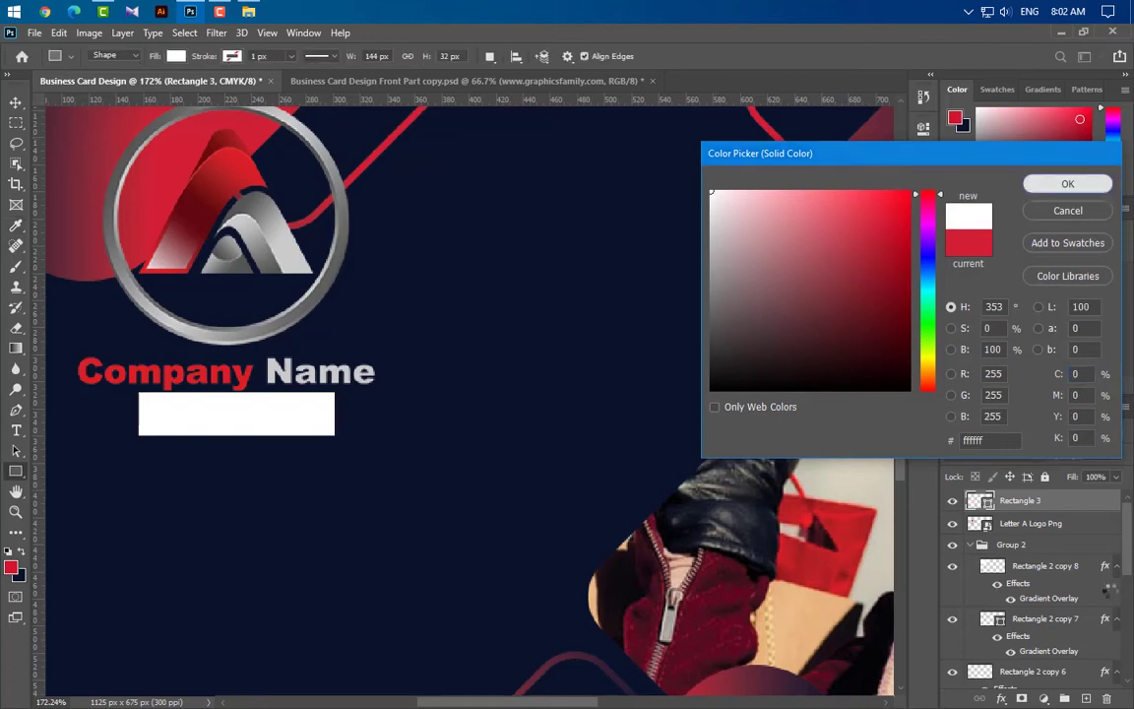
right_click(1068, 506)
left_click(886, 336)
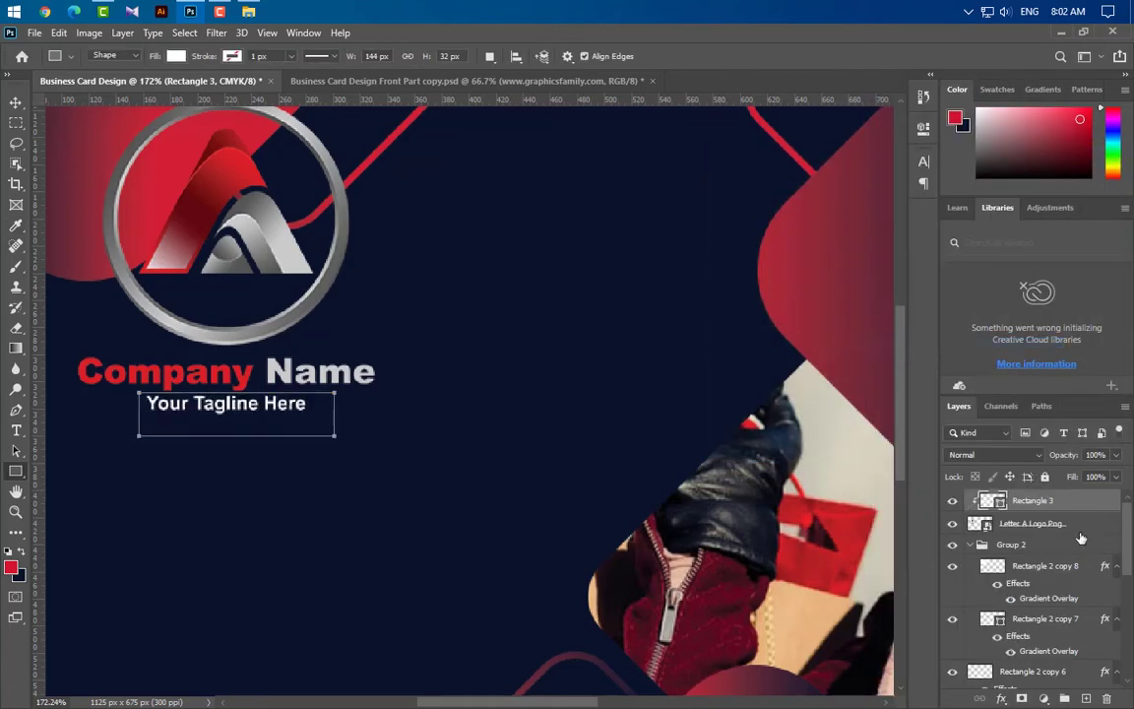
Group the white rectangle with the logo and name the group 'Logo'
left_click(1032, 522, "shift")
key("ctrl+g")
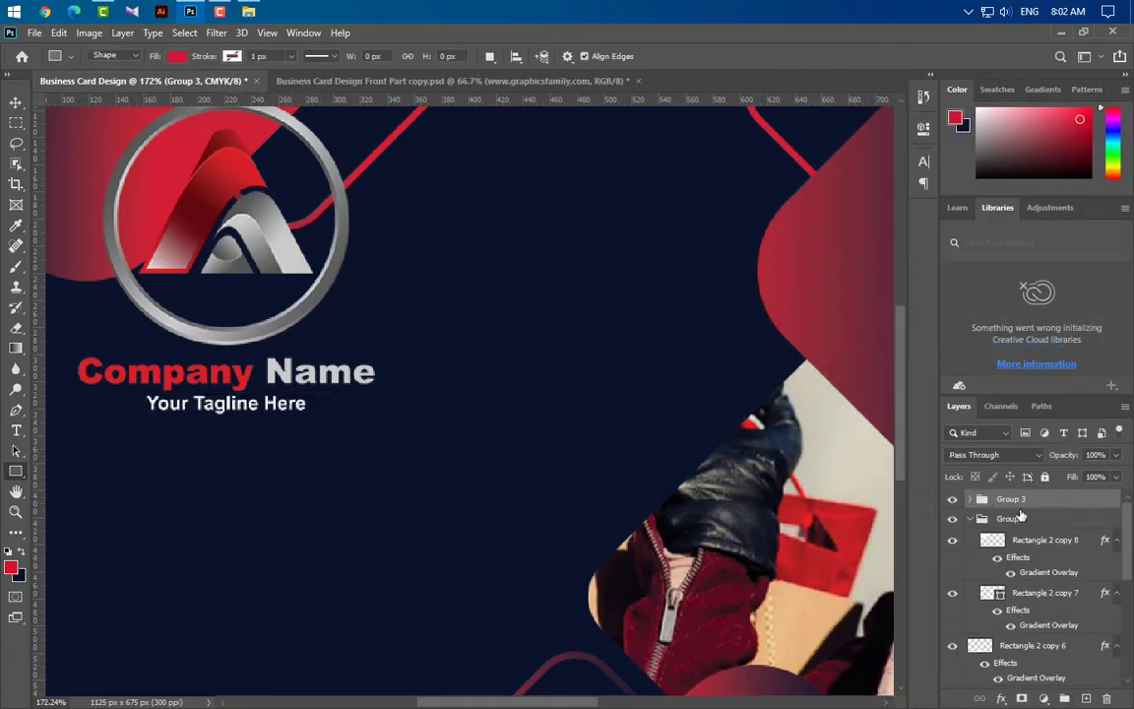
double_click(1012, 499)
type("Logo")
key("Return")
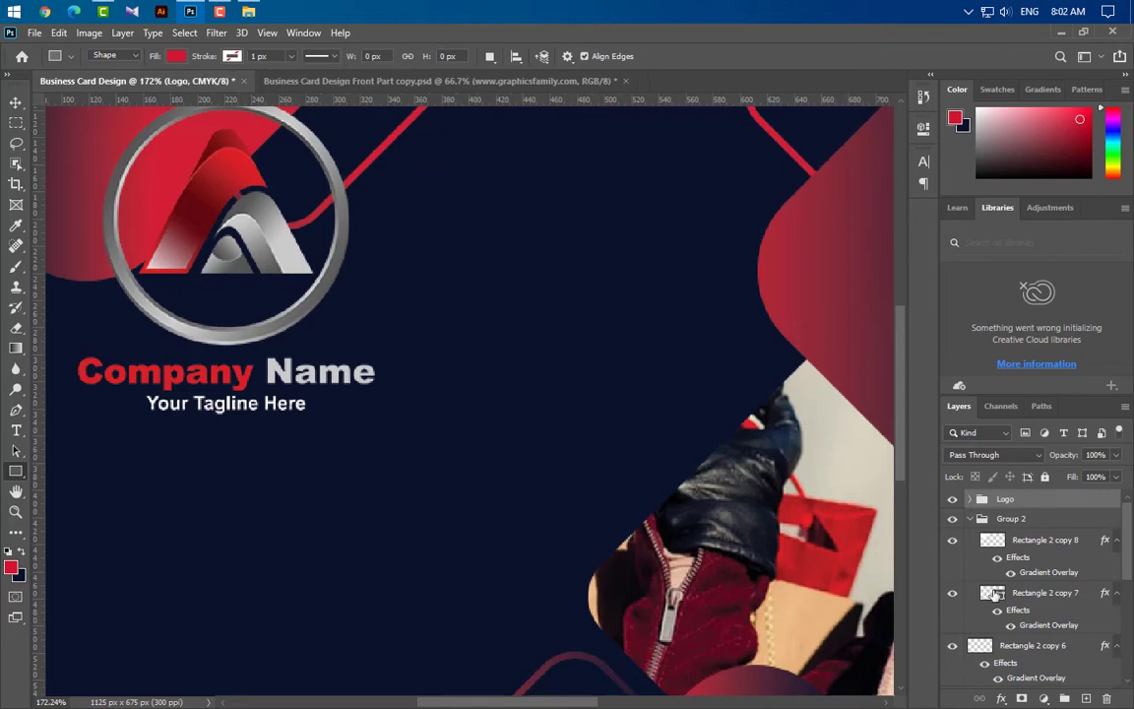
left_click(972, 518)
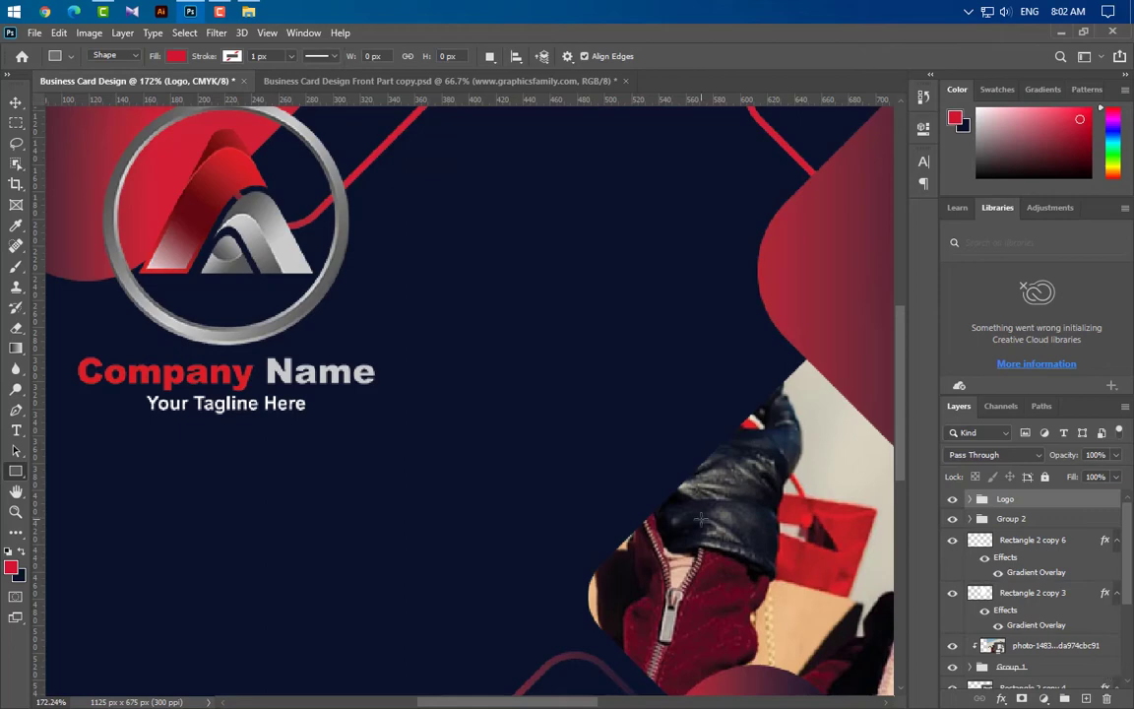
key("ctrl+0")
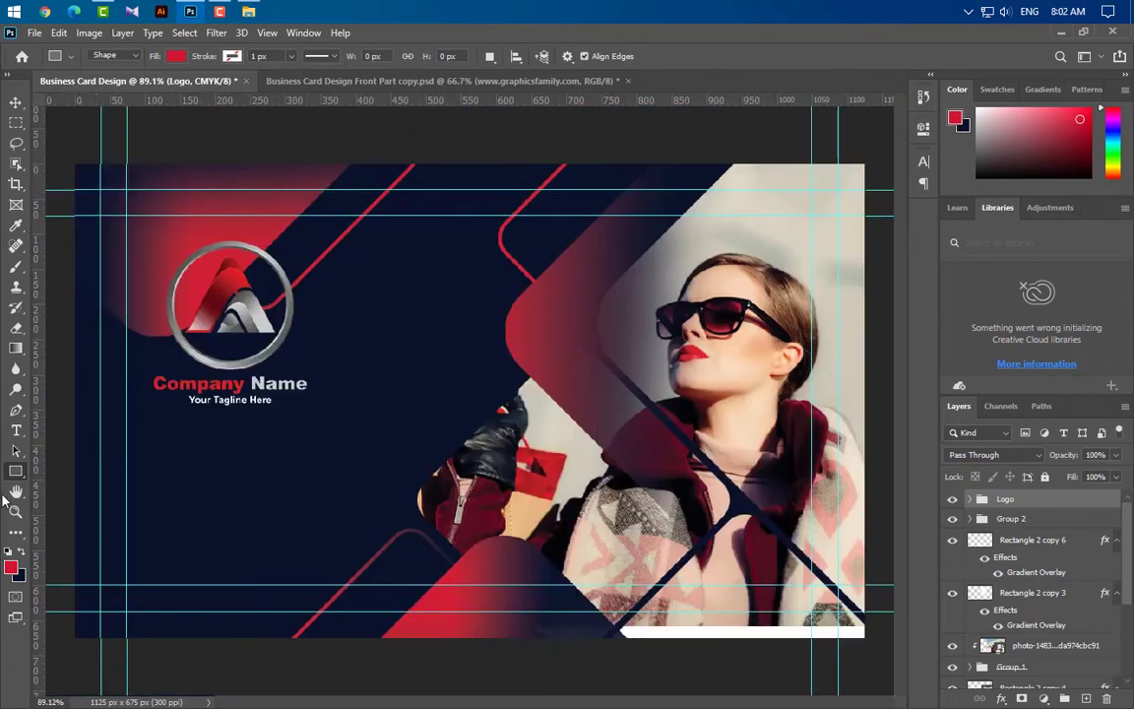
left_click(15, 430)
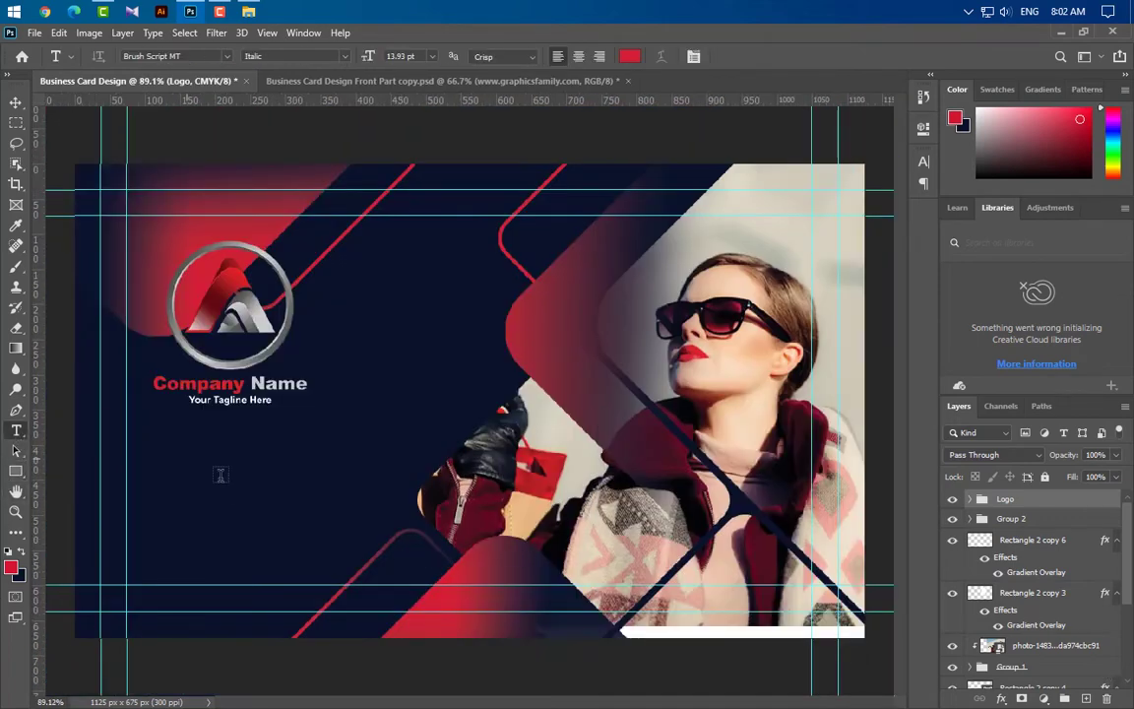
left_click(153, 552)
type("www")
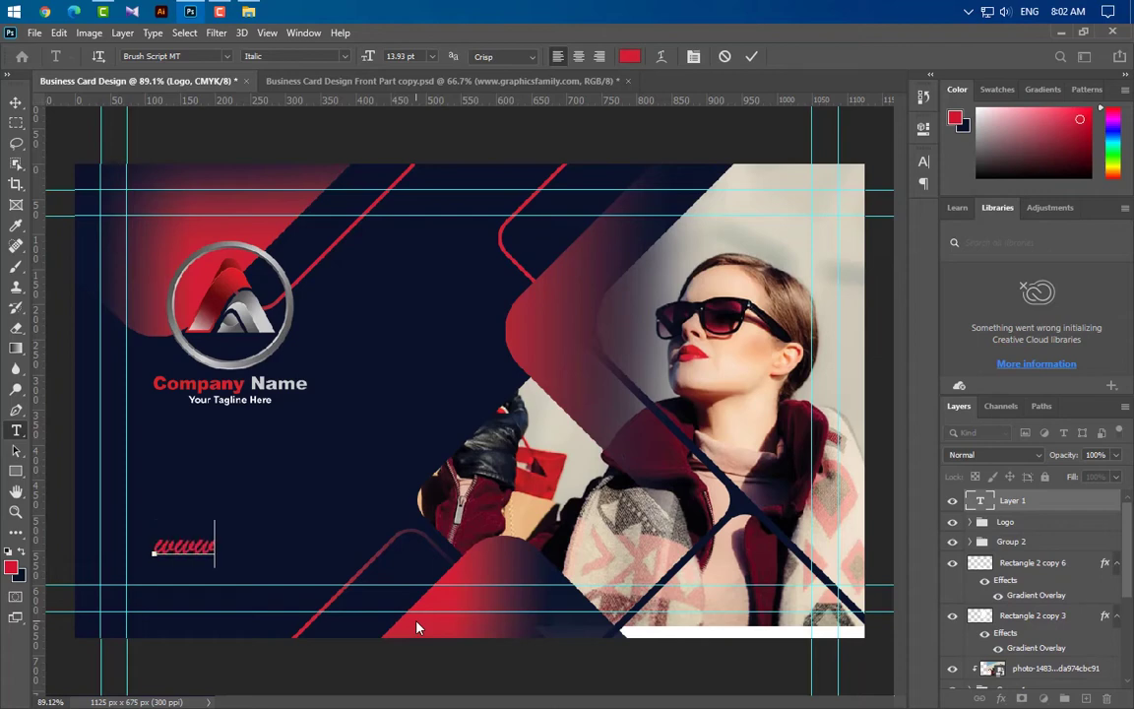
type(".gra")
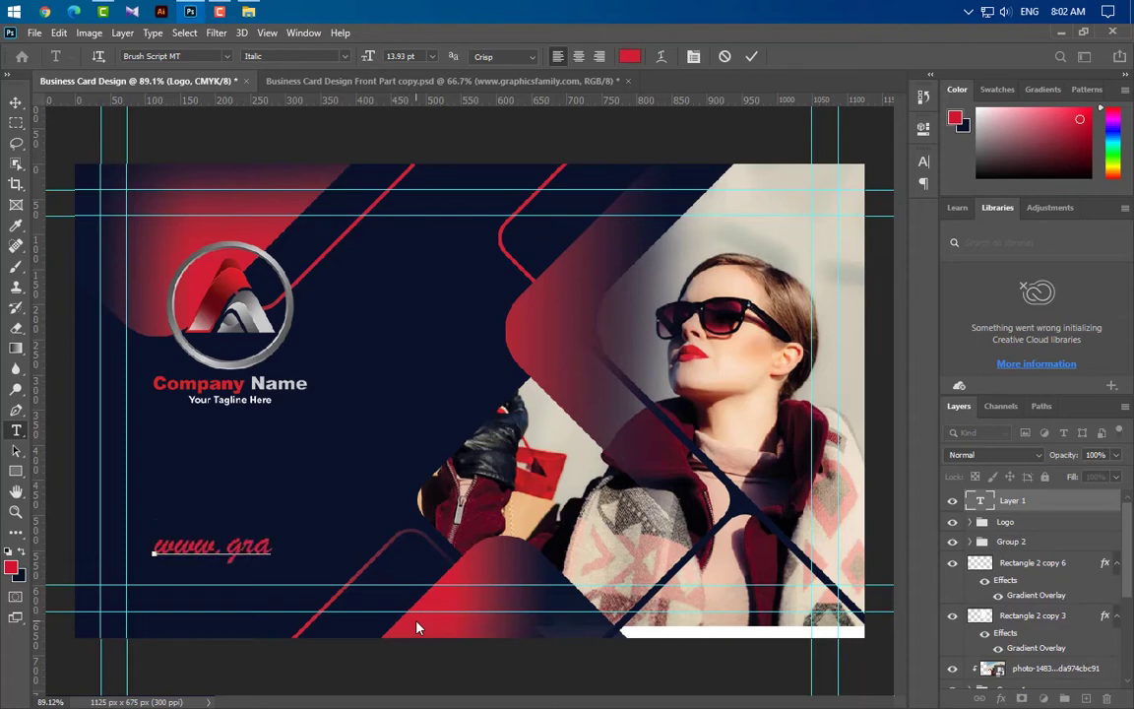
type("phics")
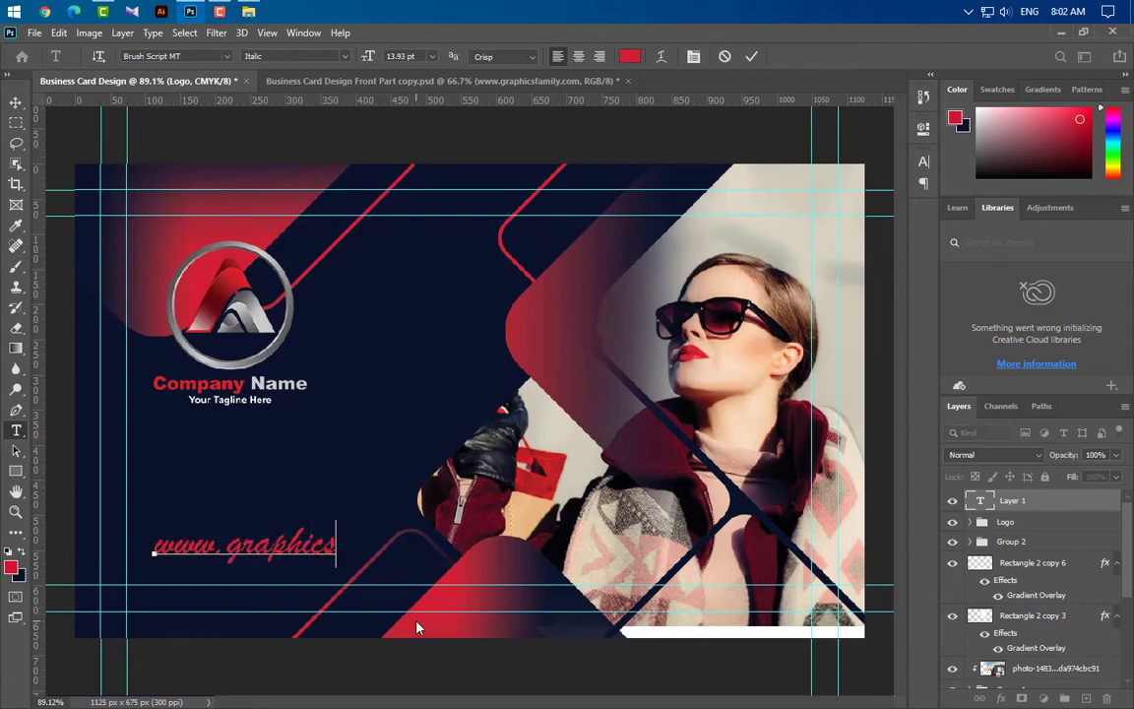
type("family")
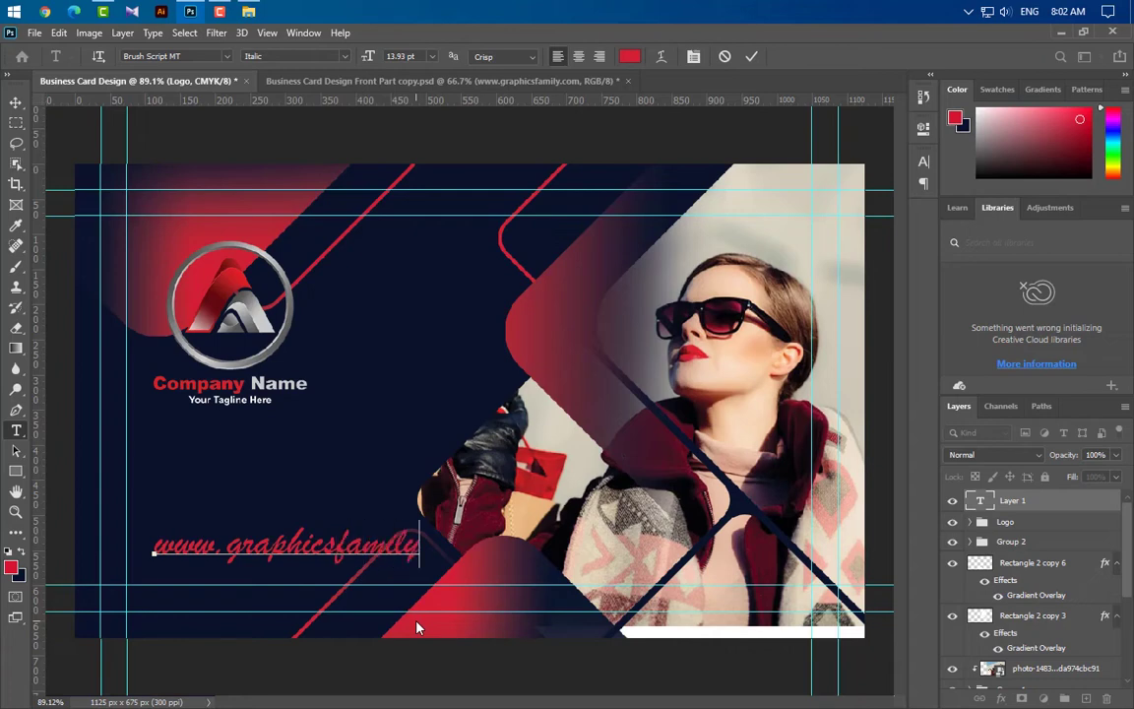
type(".com")
left_click(751, 57)
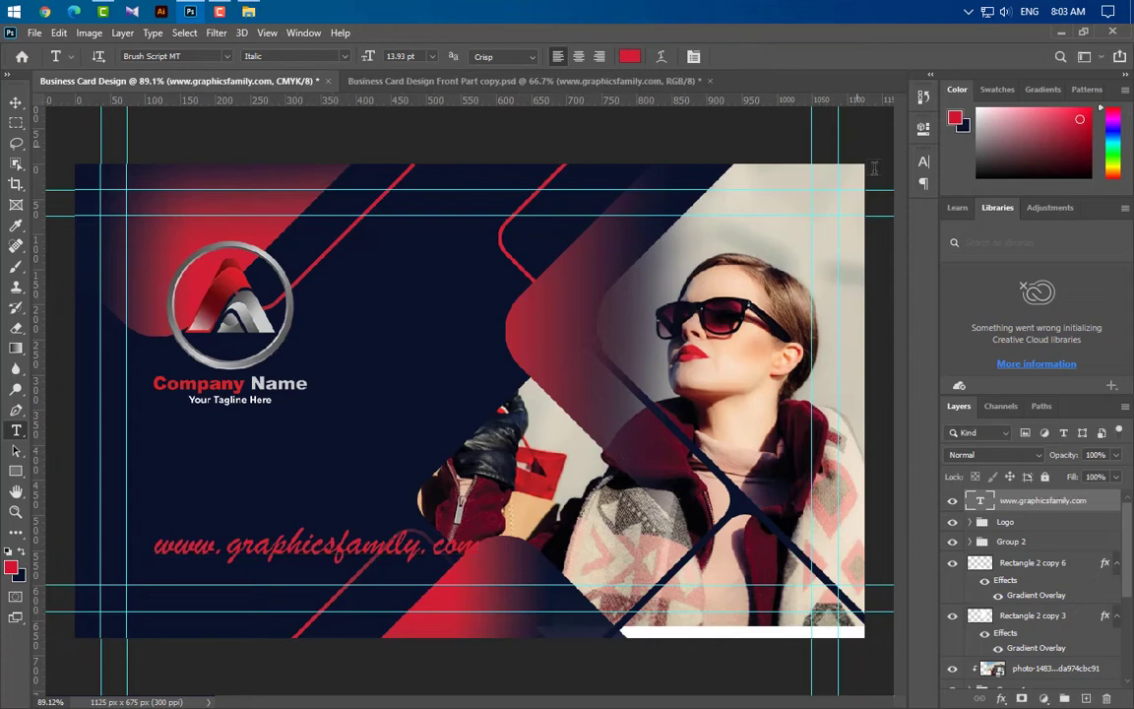
left_click(921, 163)
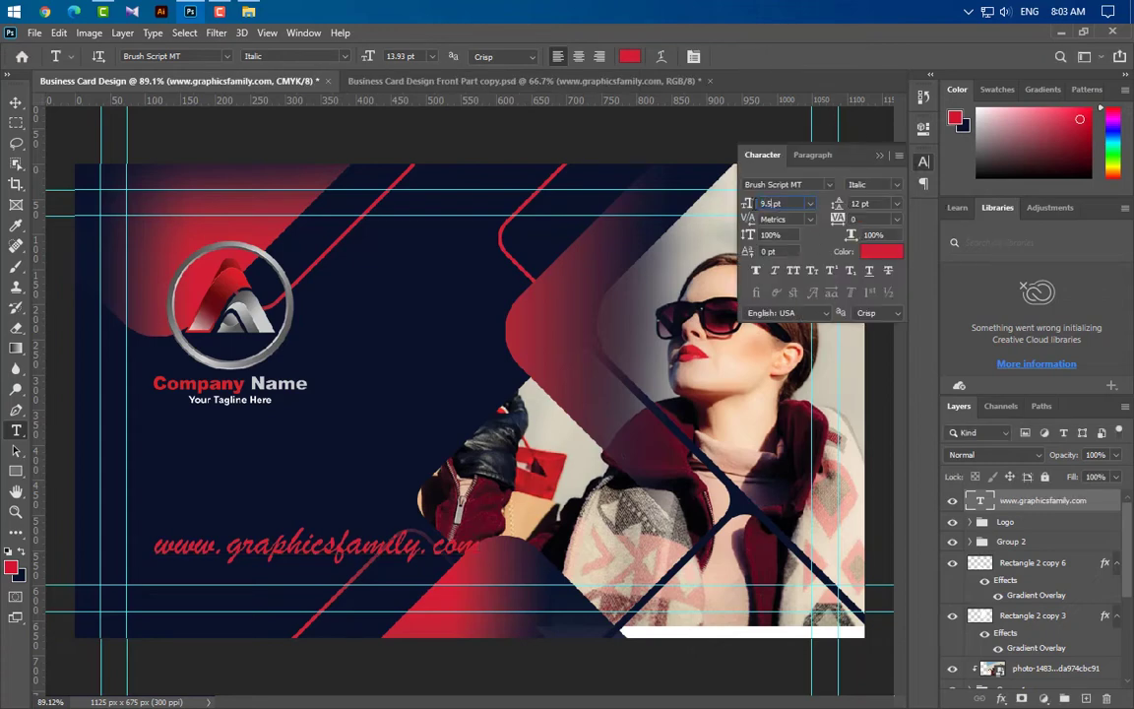
key("Return")
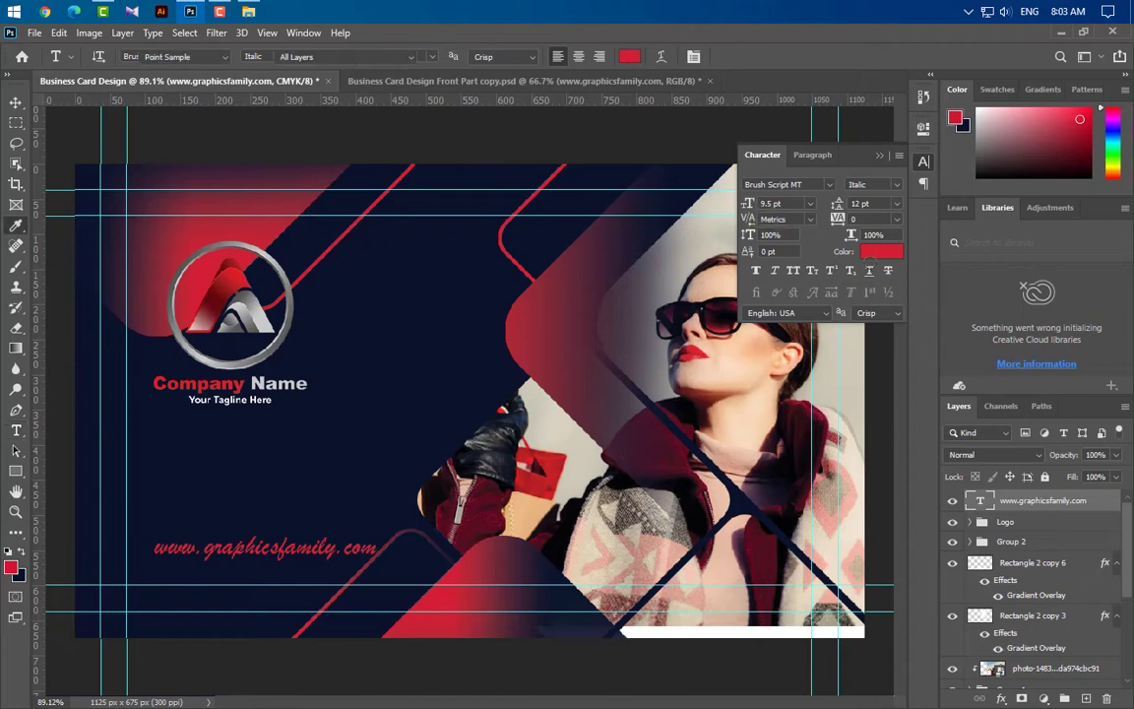
left_click(880, 251)
left_click(713, 193)
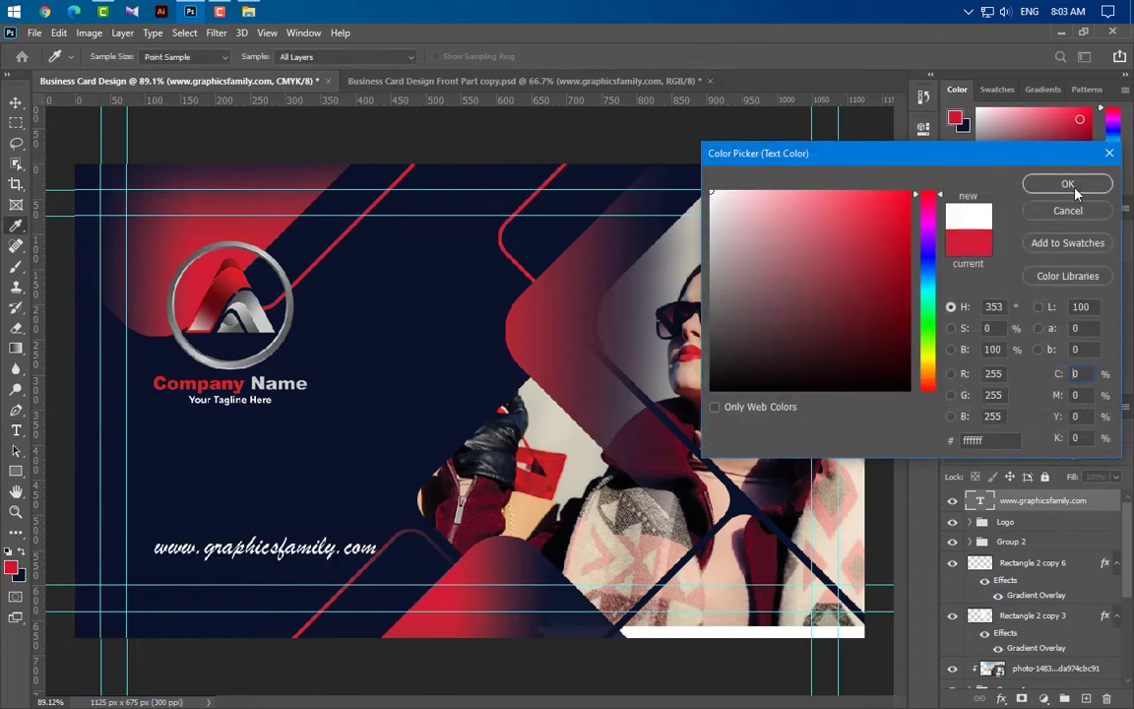
left_click(1068, 184)
left_click(879, 157)
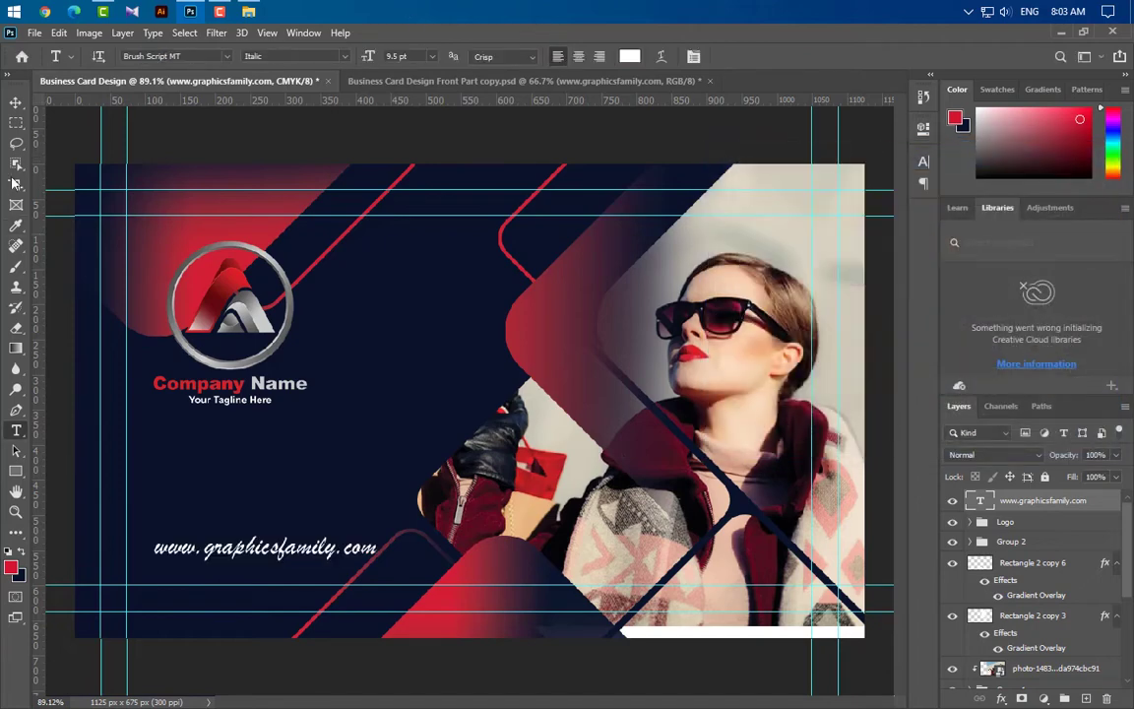
Select the Logo group in the Layers panel
left_click(15, 101)
left_click(971, 522)
left_click(1013, 543)
left_click(1013, 522)
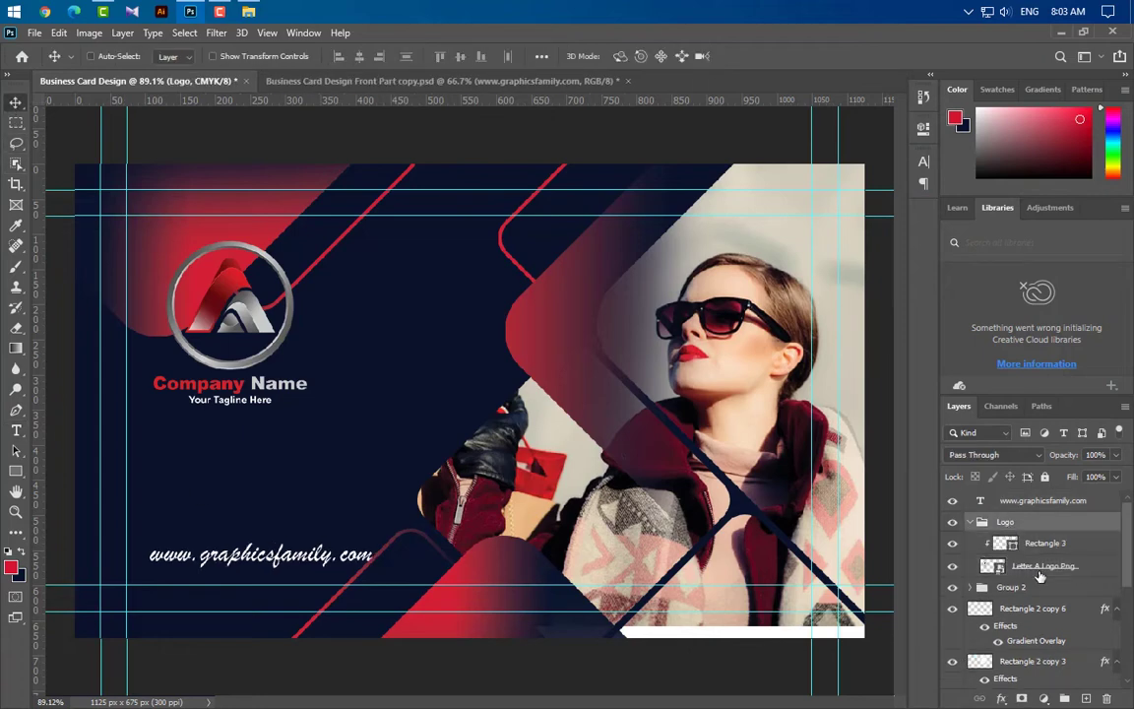
Nudge the Logo group slightly up and left with the arrow keys
key("ctrl+t")
key("Left")
key("Left")
key("Left")
key("Left")
key("Up")
key("Up")
key("Up")
key("Up")
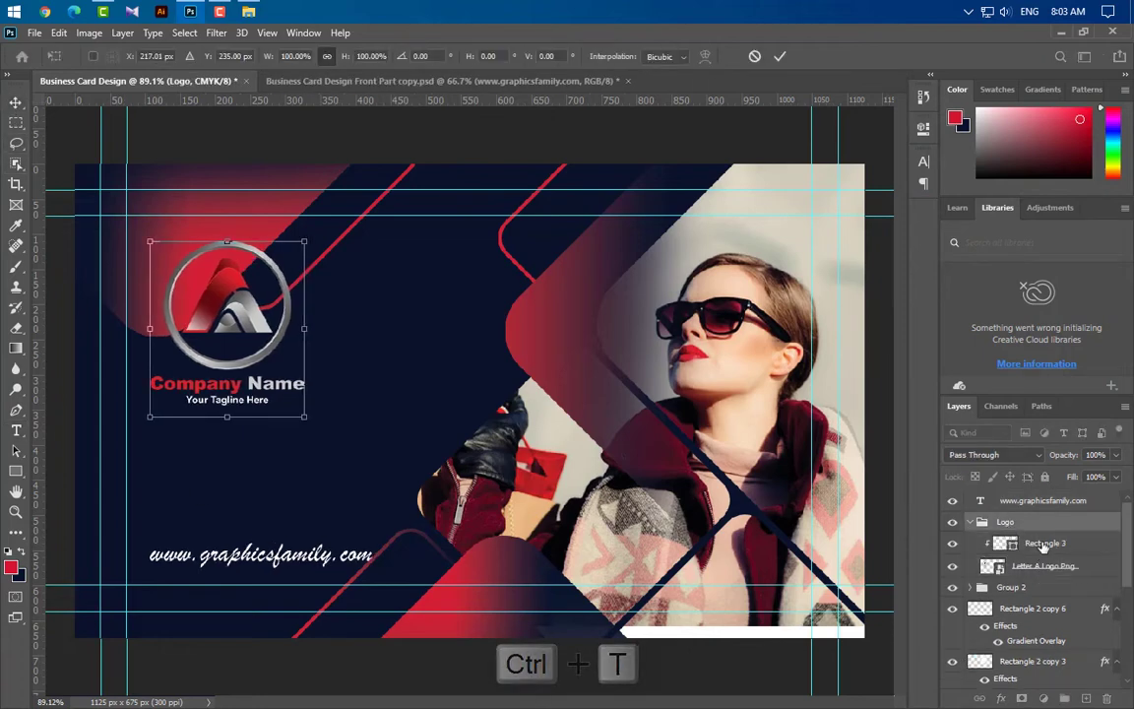
left_click(782, 56)
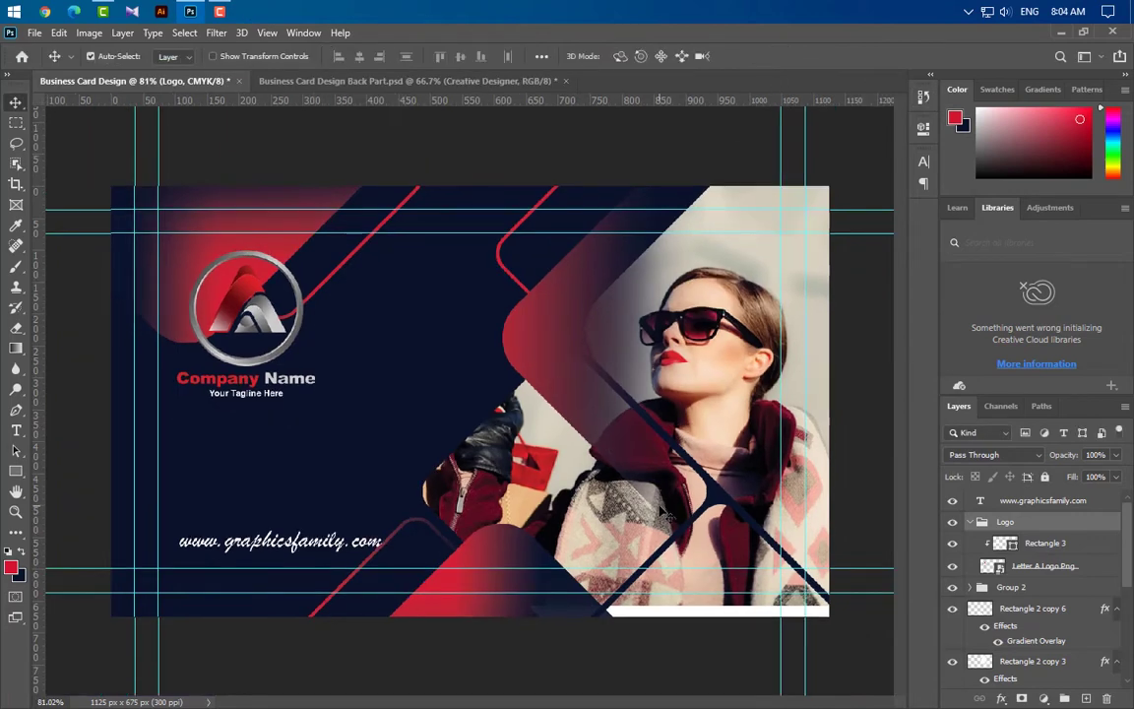
Delete the web address text layer from the card
left_click(971, 522)
left_click_drag(969, 504, 1043, 639)
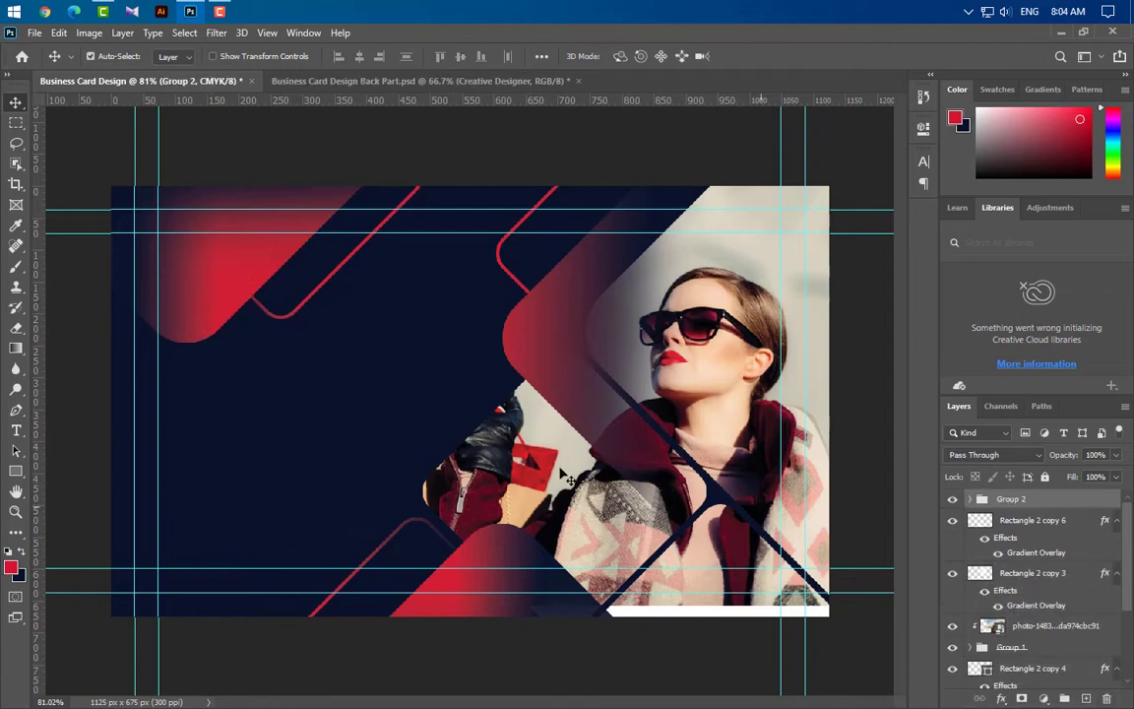
left_click(15, 431)
Retype the cardholder's name on the text line at the card's upper left
left_click(182, 281)
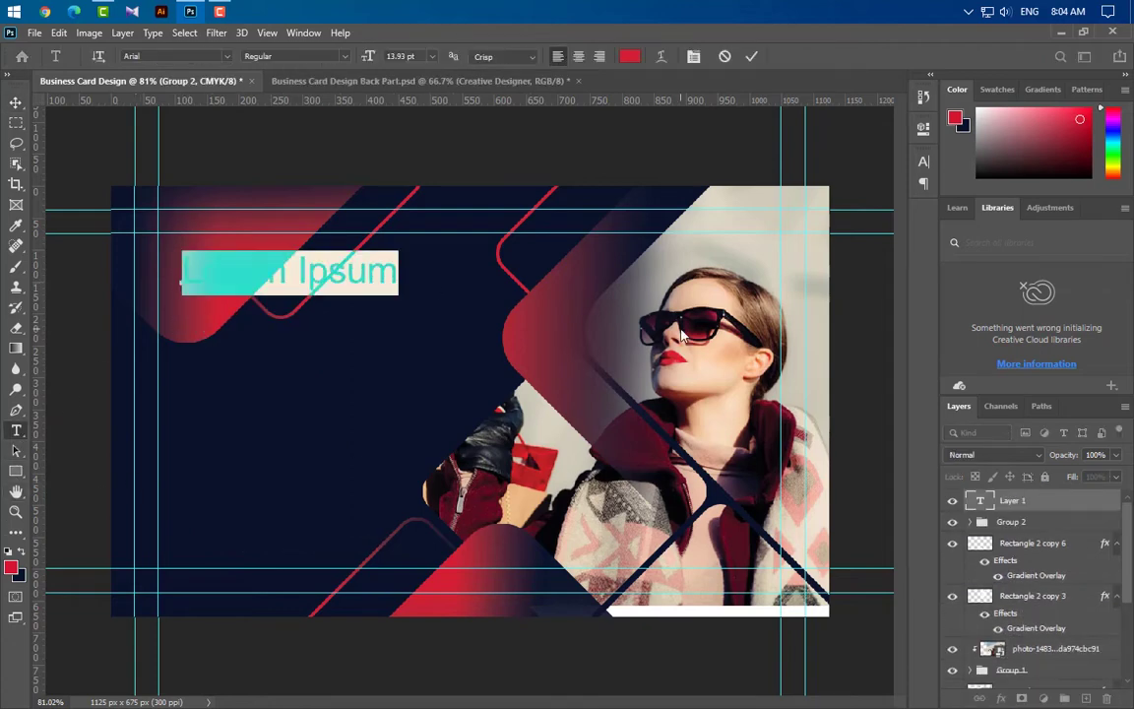
key("BackSpace")
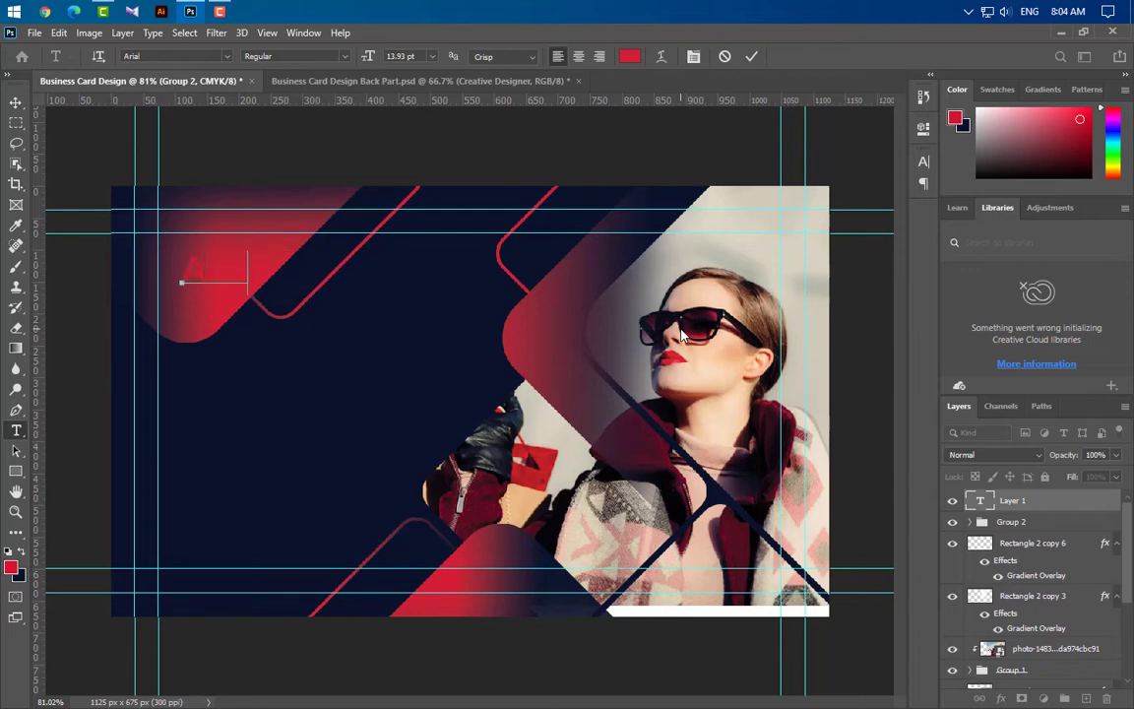
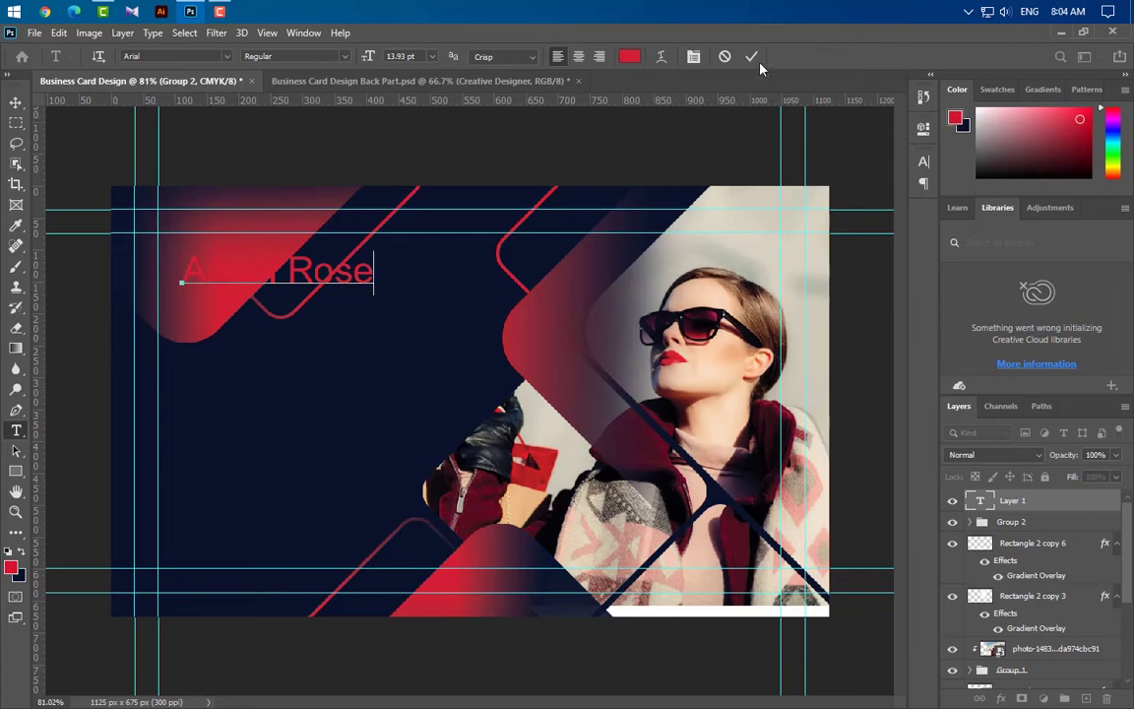
left_click(752, 57)
Set the name text to Brush Script MT in white
left_click(923, 163)
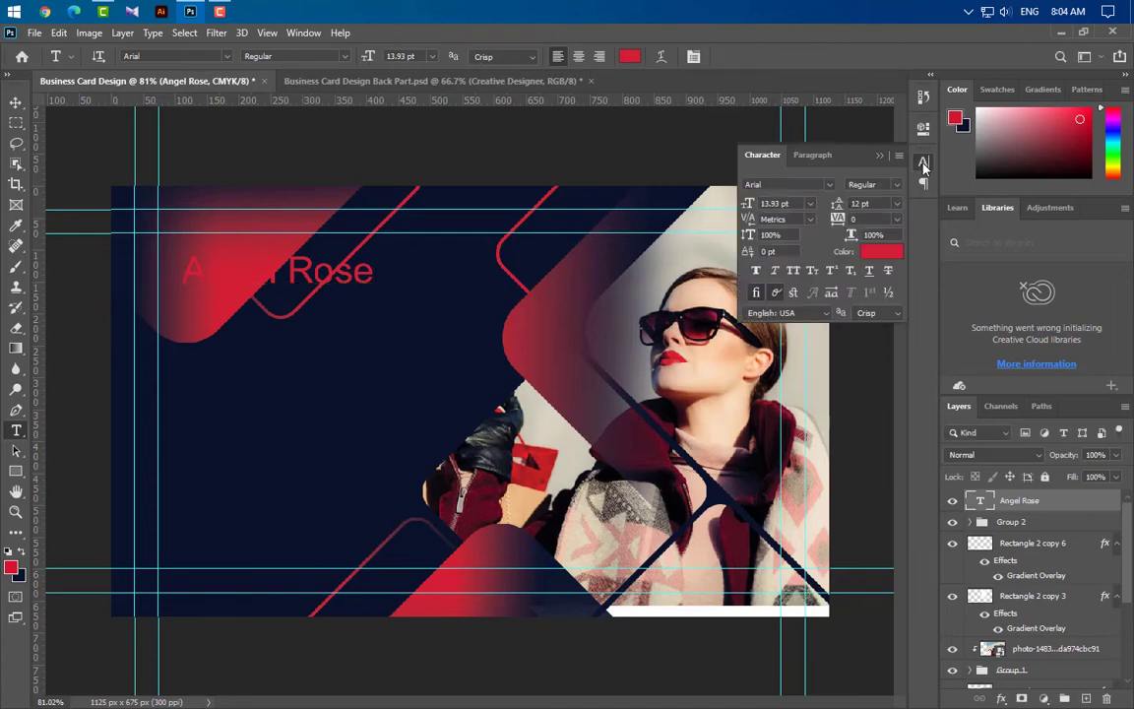
left_click(829, 184)
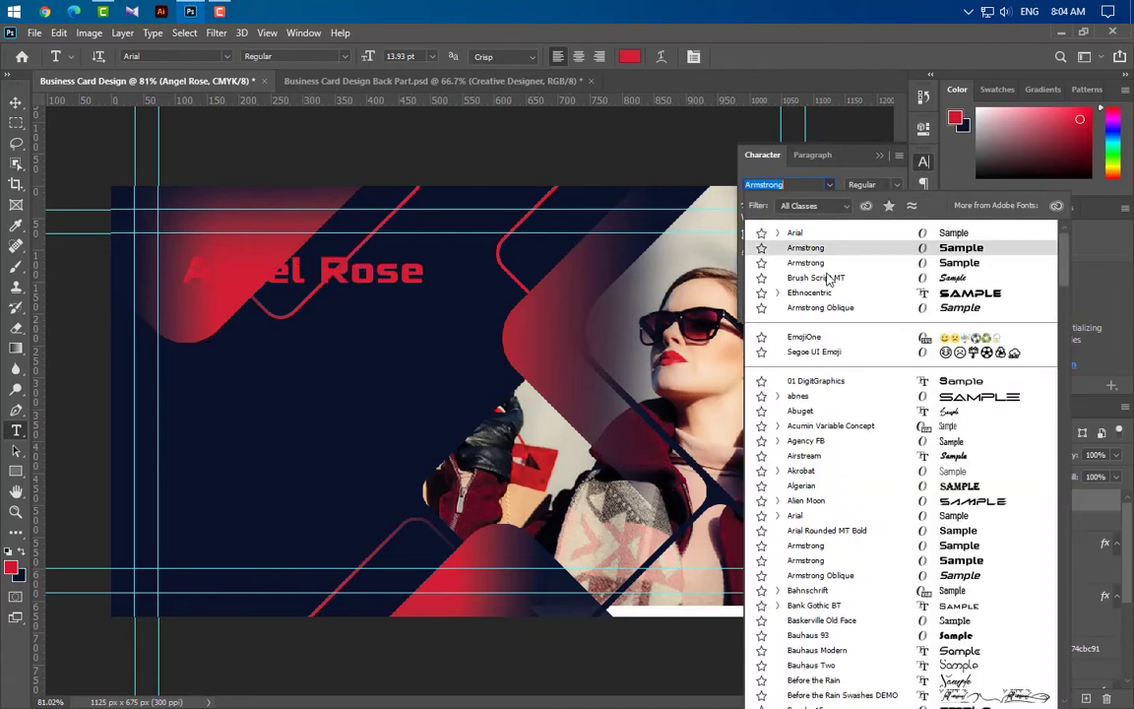
left_click(828, 278)
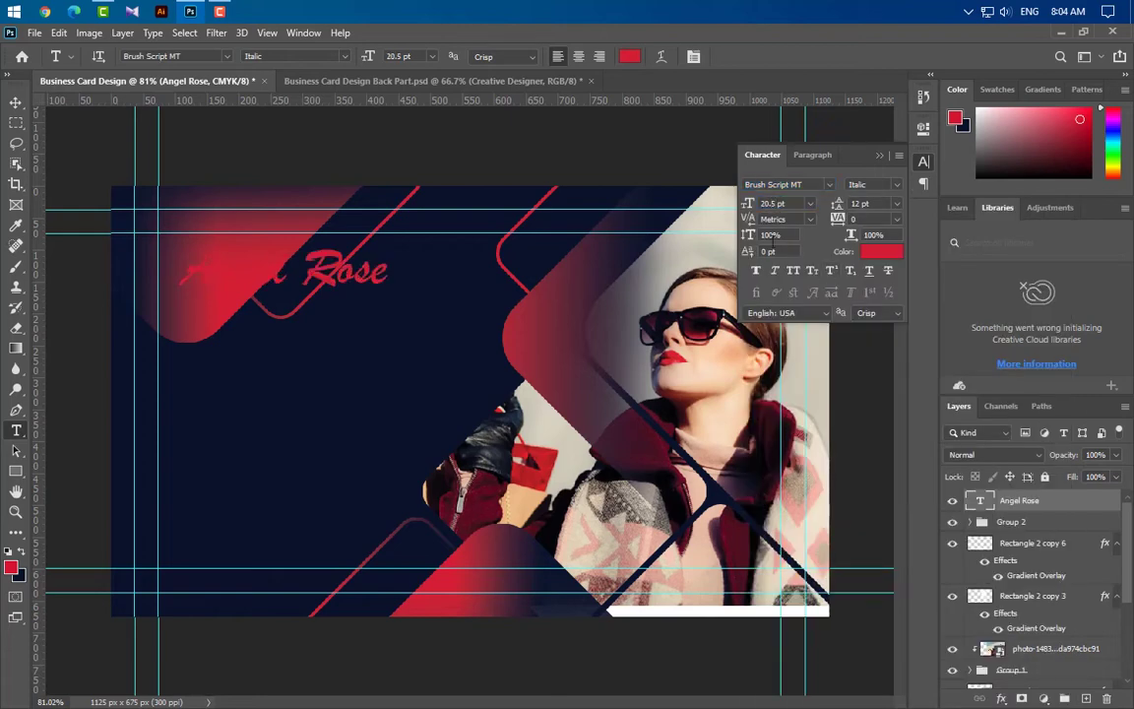
left_click(883, 254)
left_click_drag(867, 231, 471, 32)
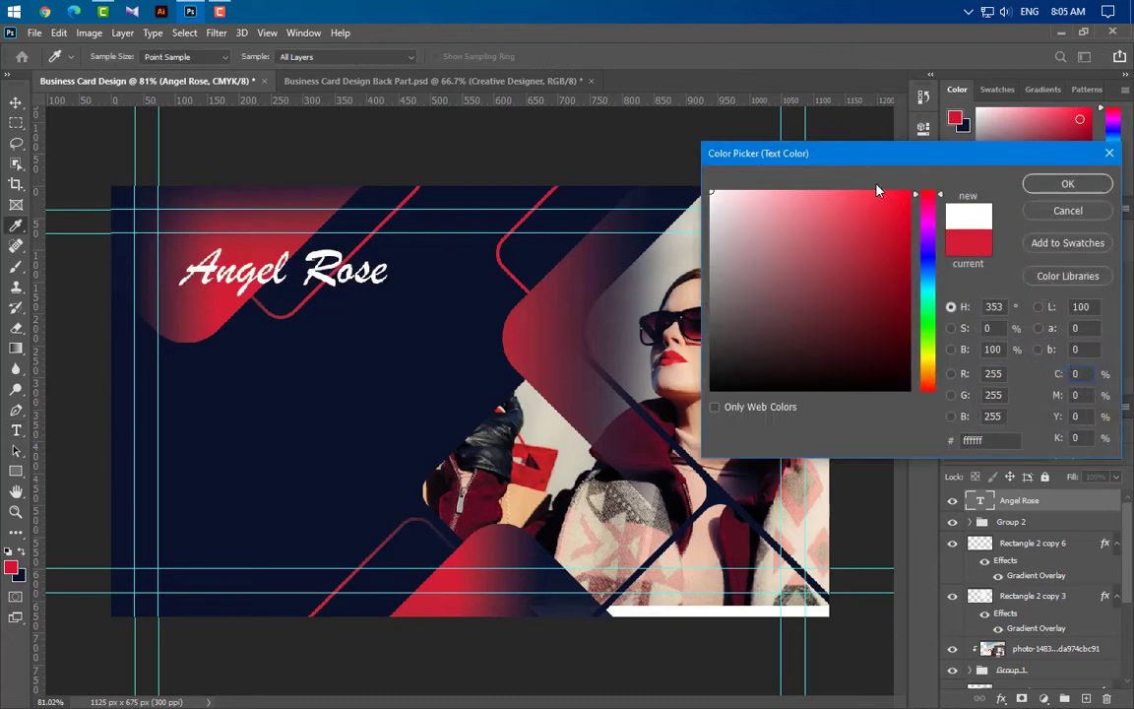
left_click(1026, 187)
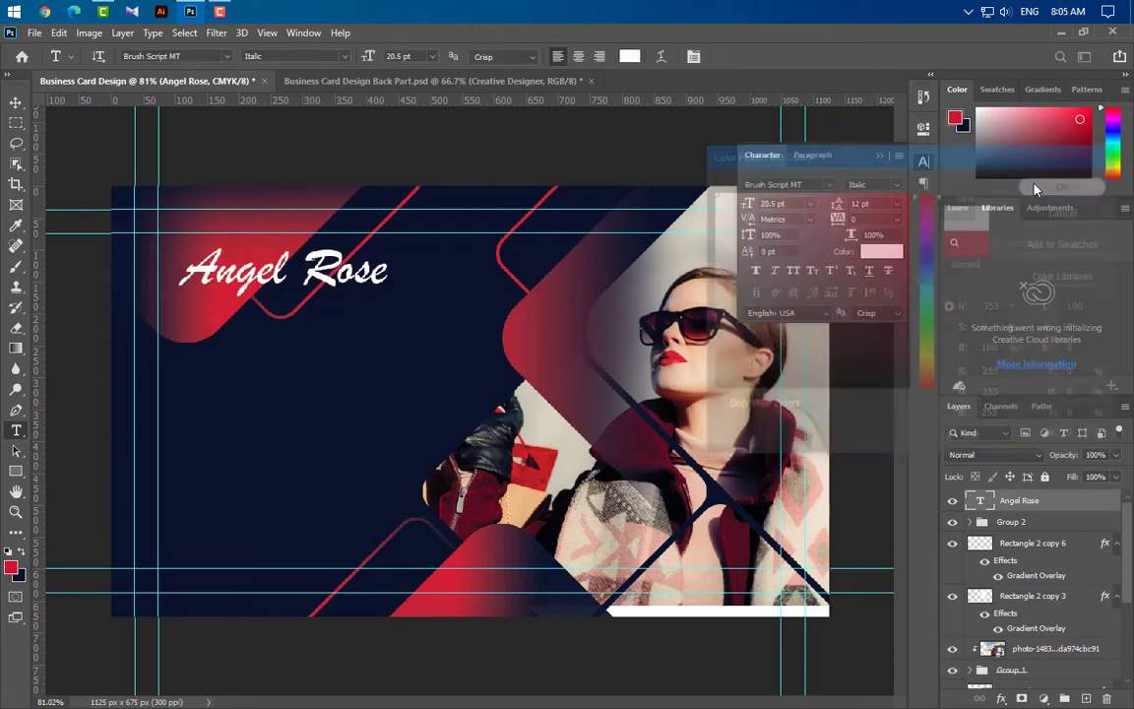
left_click(883, 155)
left_click(16, 102)
scroll(275, 325, "up", 2)
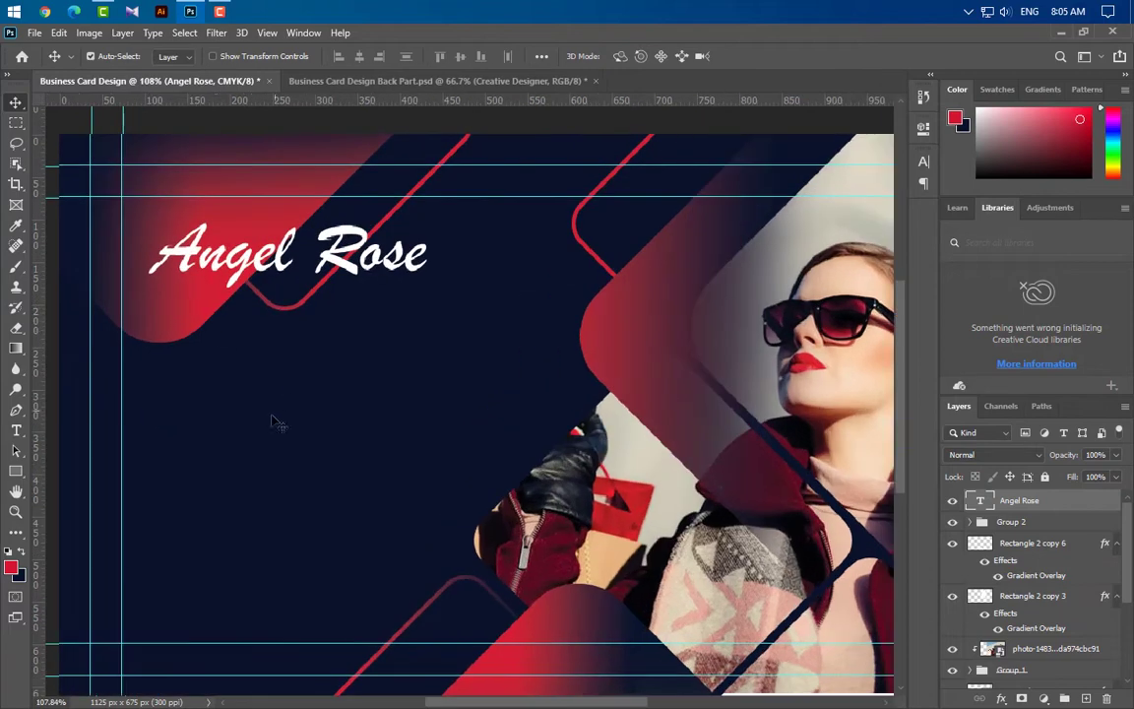
Add the text 'Creative Designer' beneath the name
left_click(16, 430)
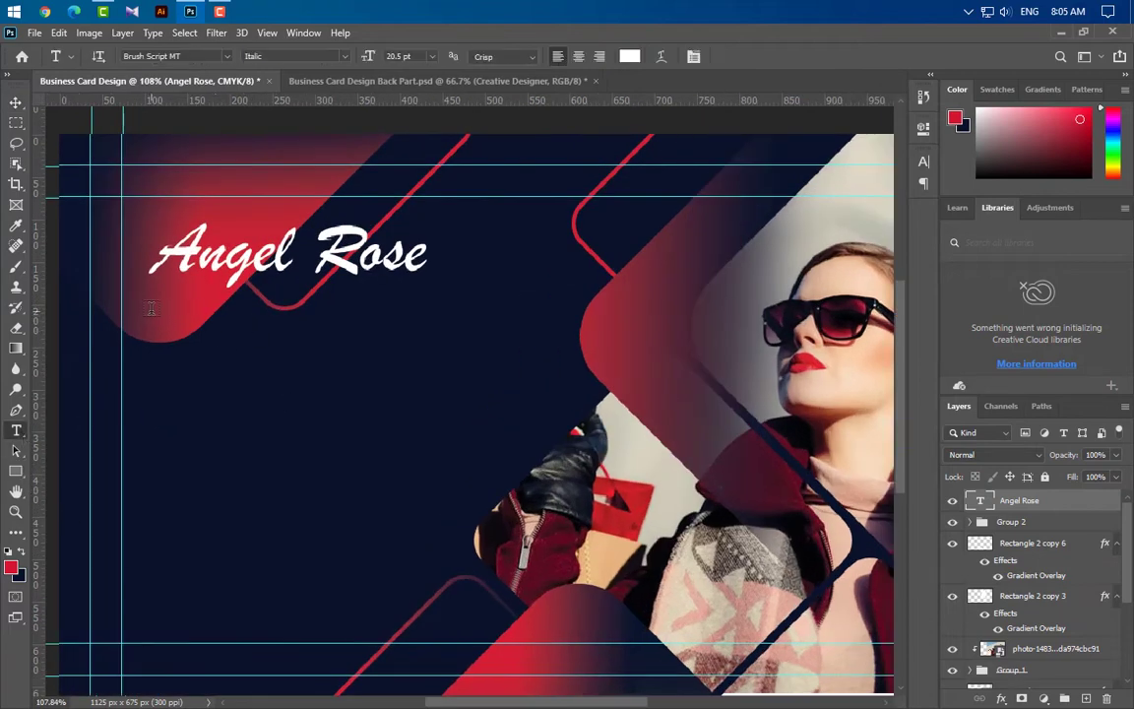
left_click(148, 310)
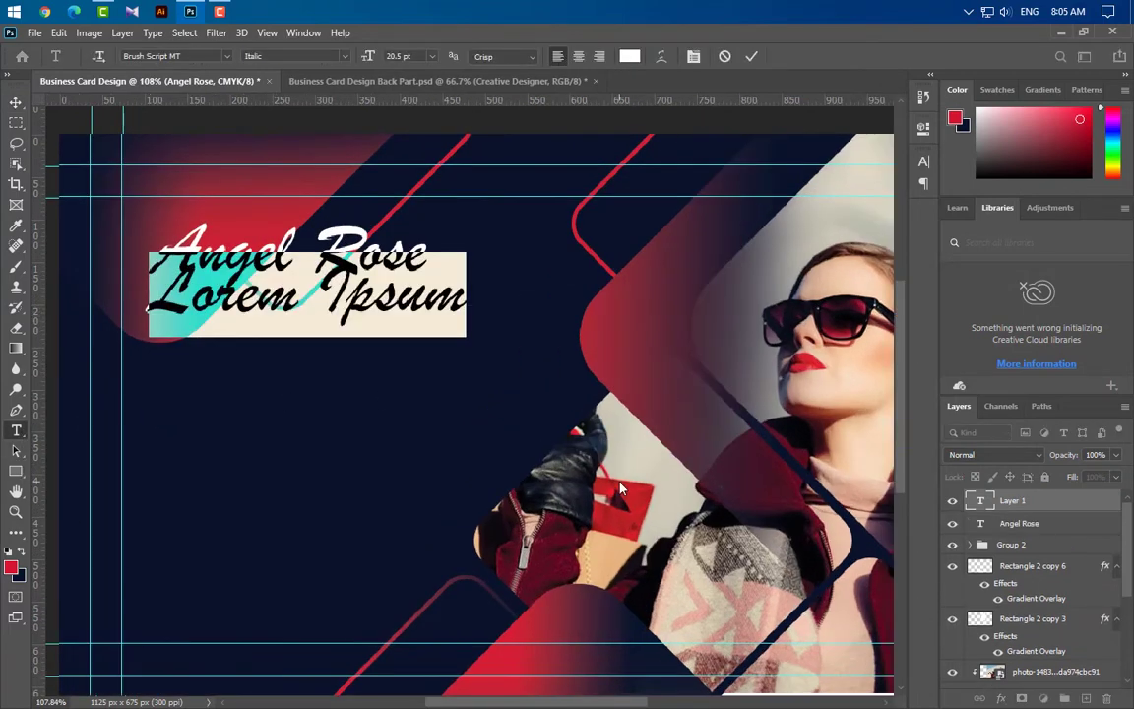
type("Creati")
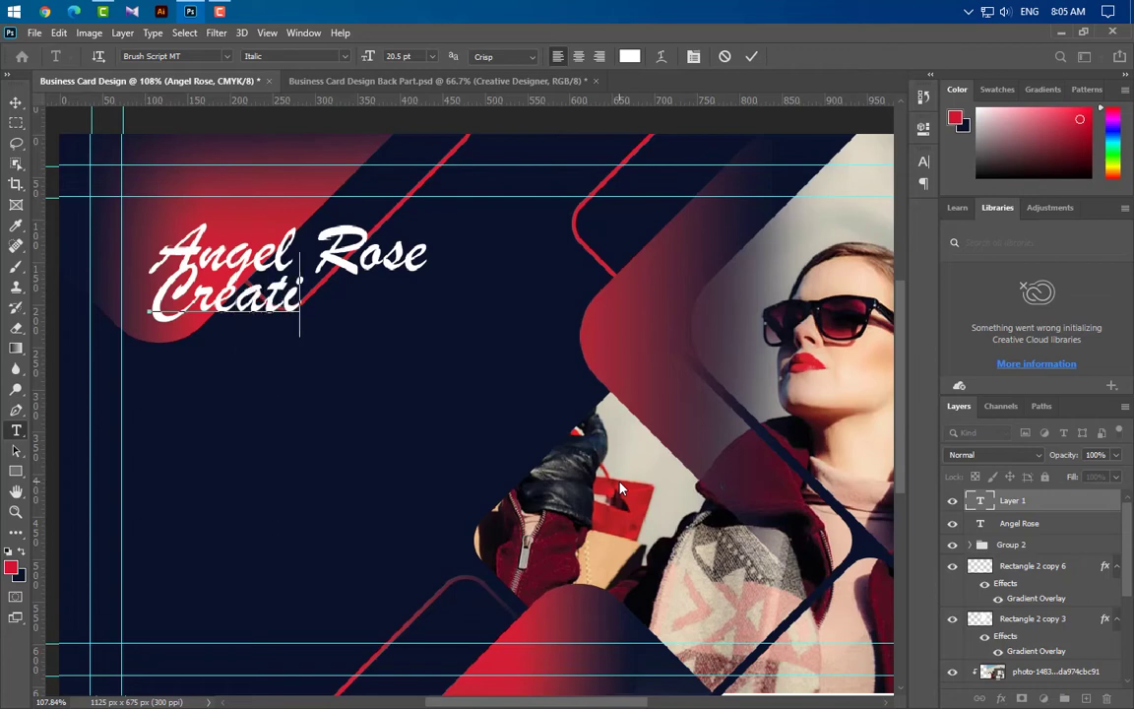
type("ve Des")
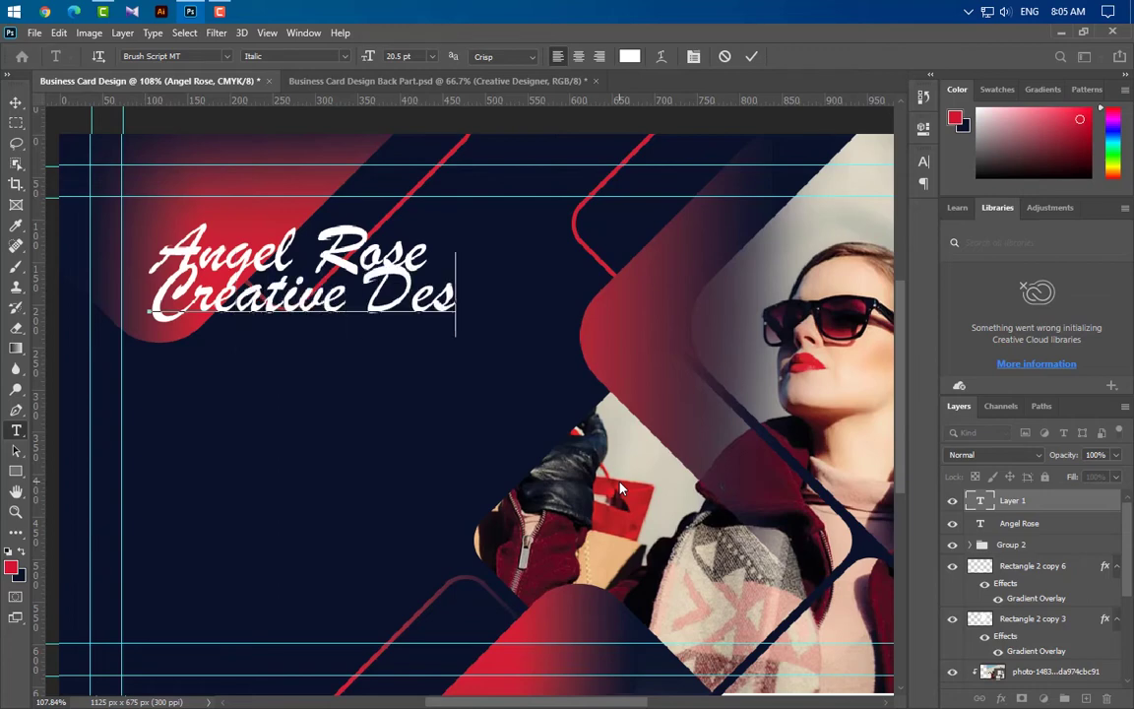
type("igner")
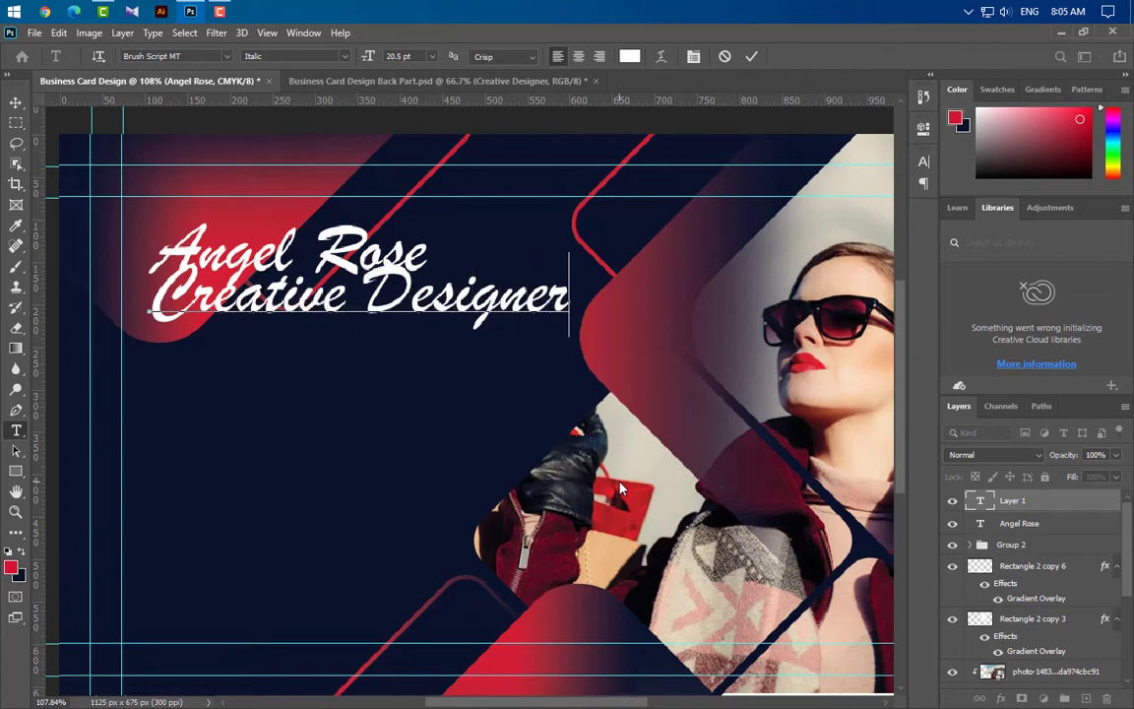
left_click(753, 57)
Style Creative Designer as 7.5 pt Arial Bold in red #d41632
left_click(923, 160)
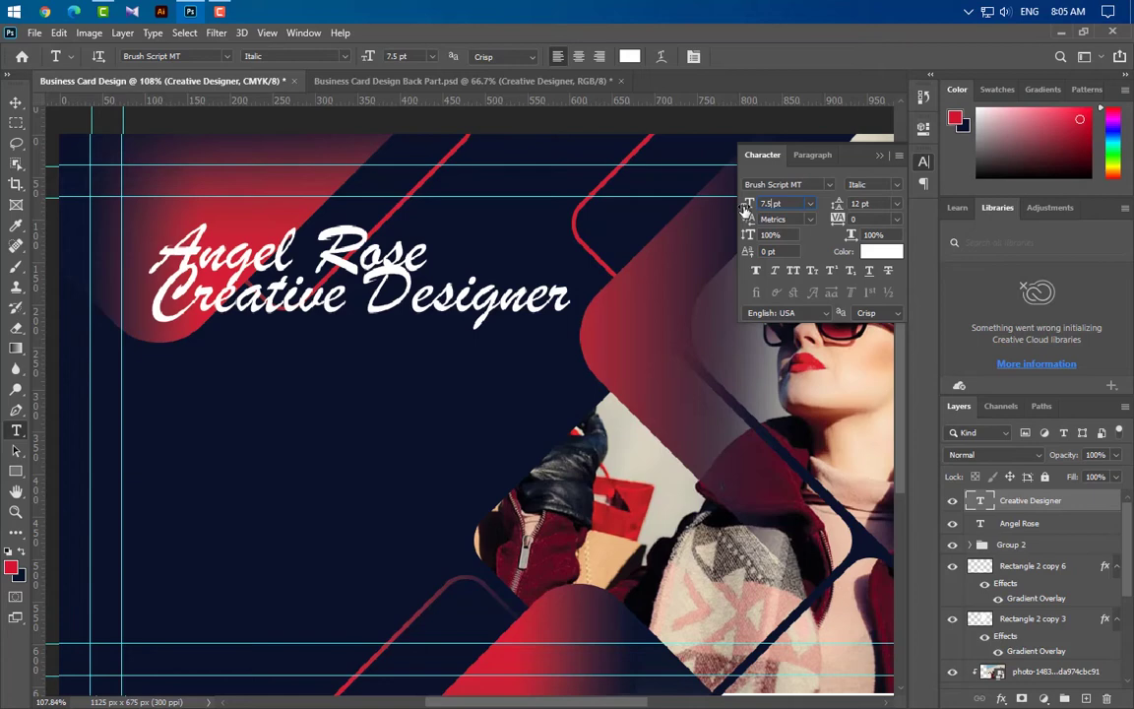
key("Return")
left_click(830, 185)
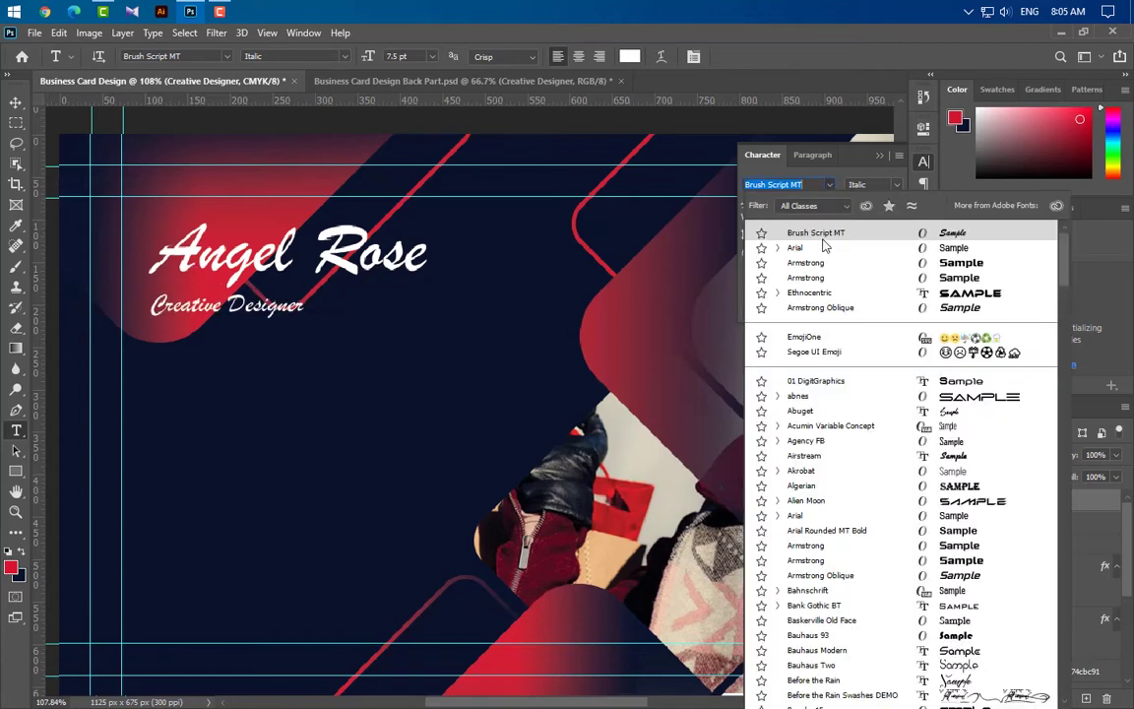
left_click(823, 251)
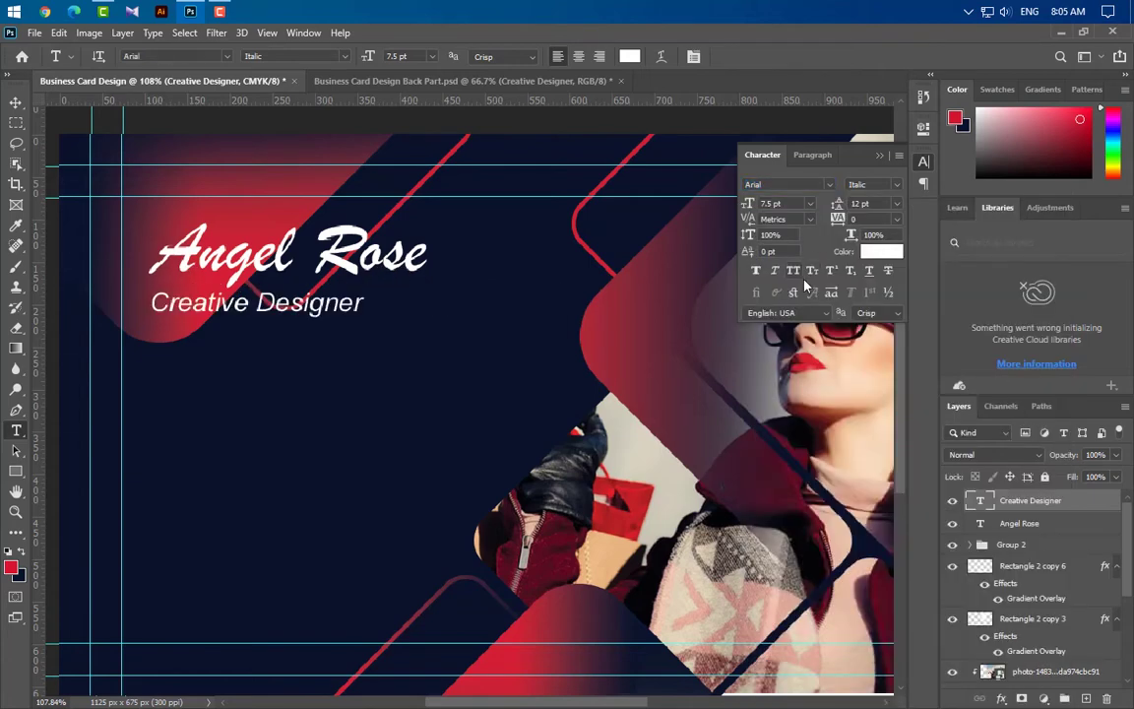
left_click(895, 185)
left_click(872, 237)
left_click(881, 251)
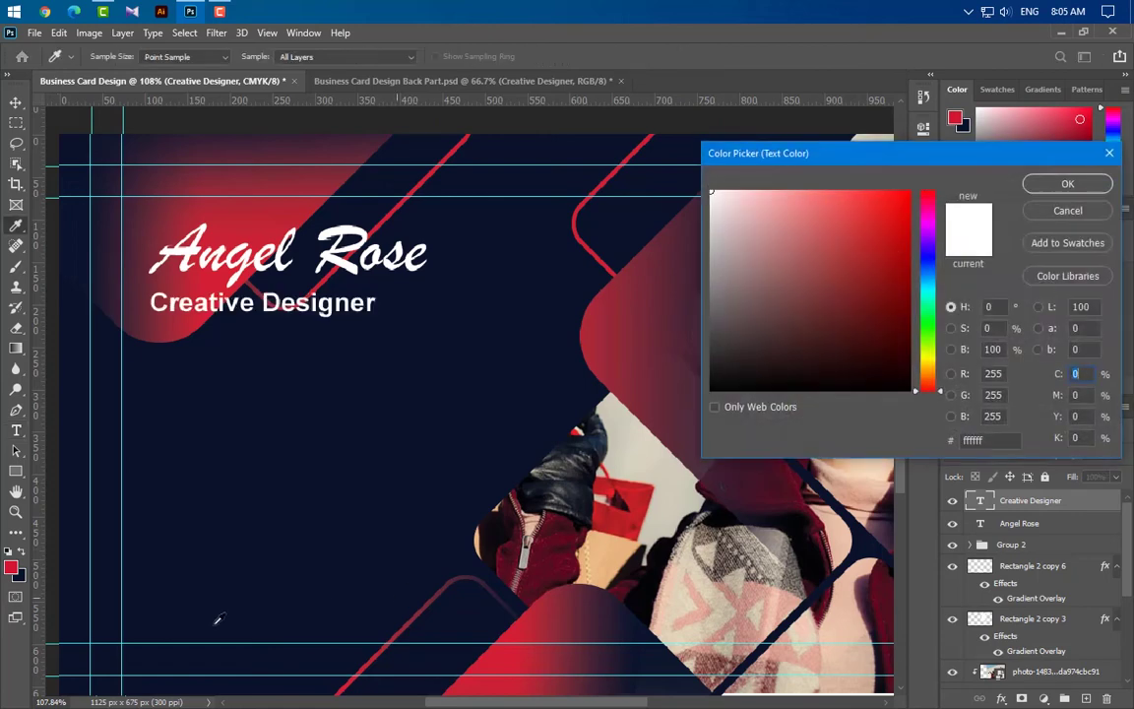
left_click(648, 389)
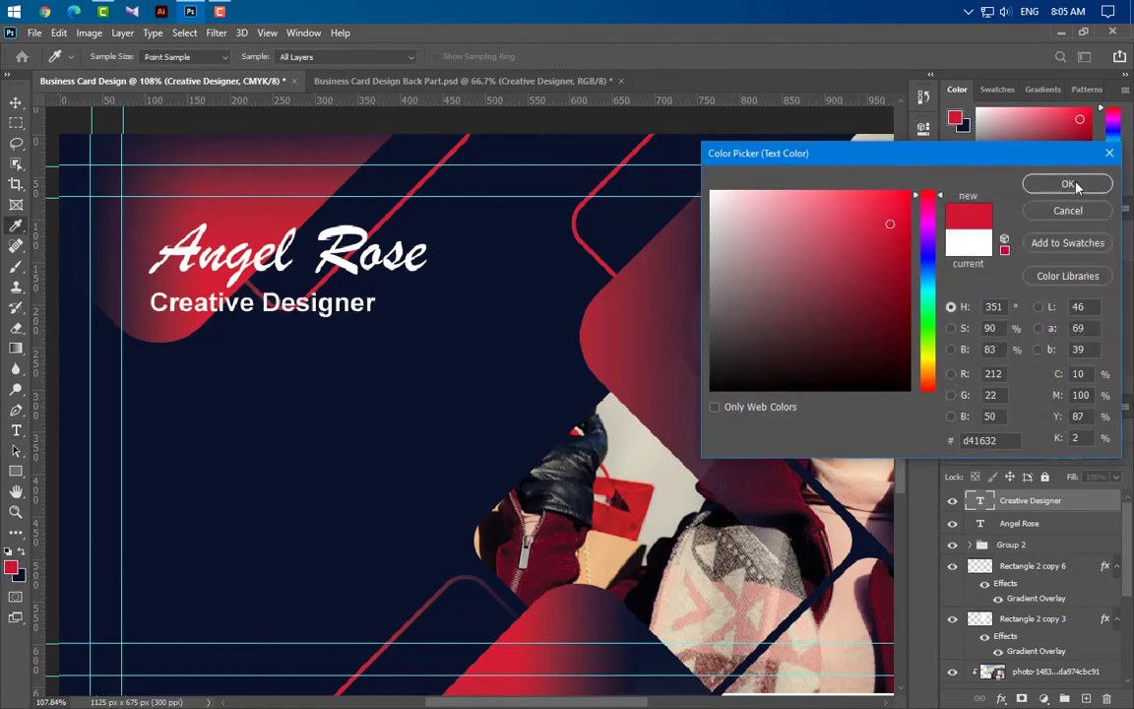
left_click(1068, 184)
left_click(880, 156)
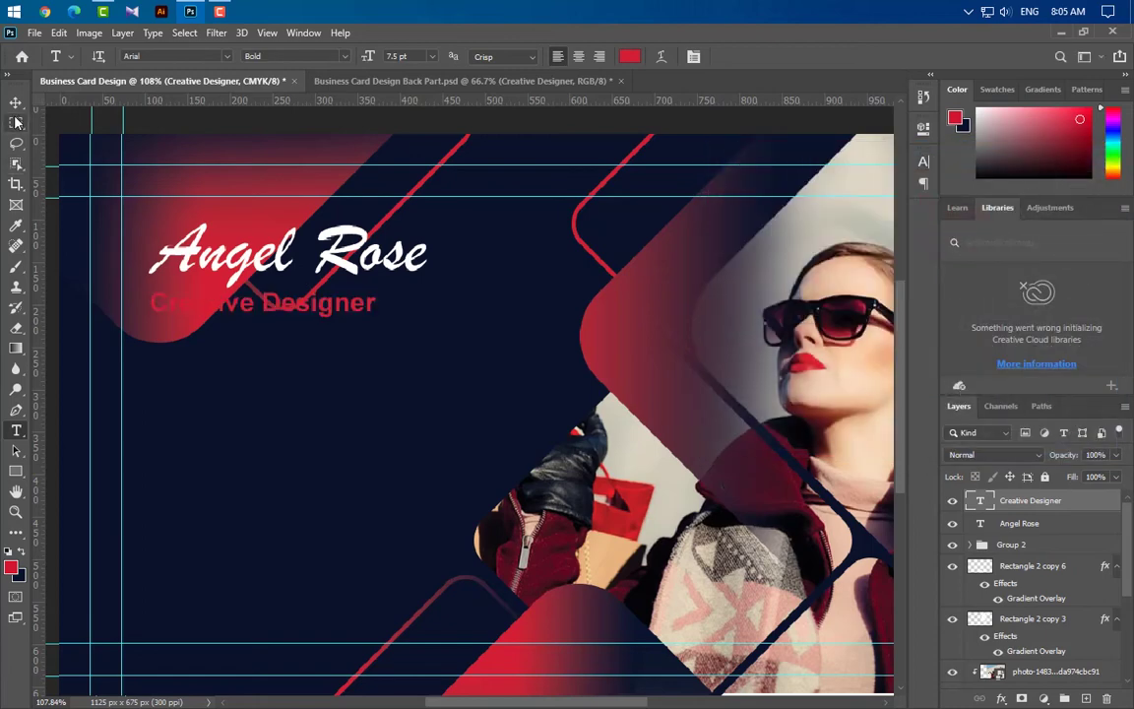
Draw a small white 34 × 7 px bar right of the Creative Designer line
key("v")
left_click(16, 470)
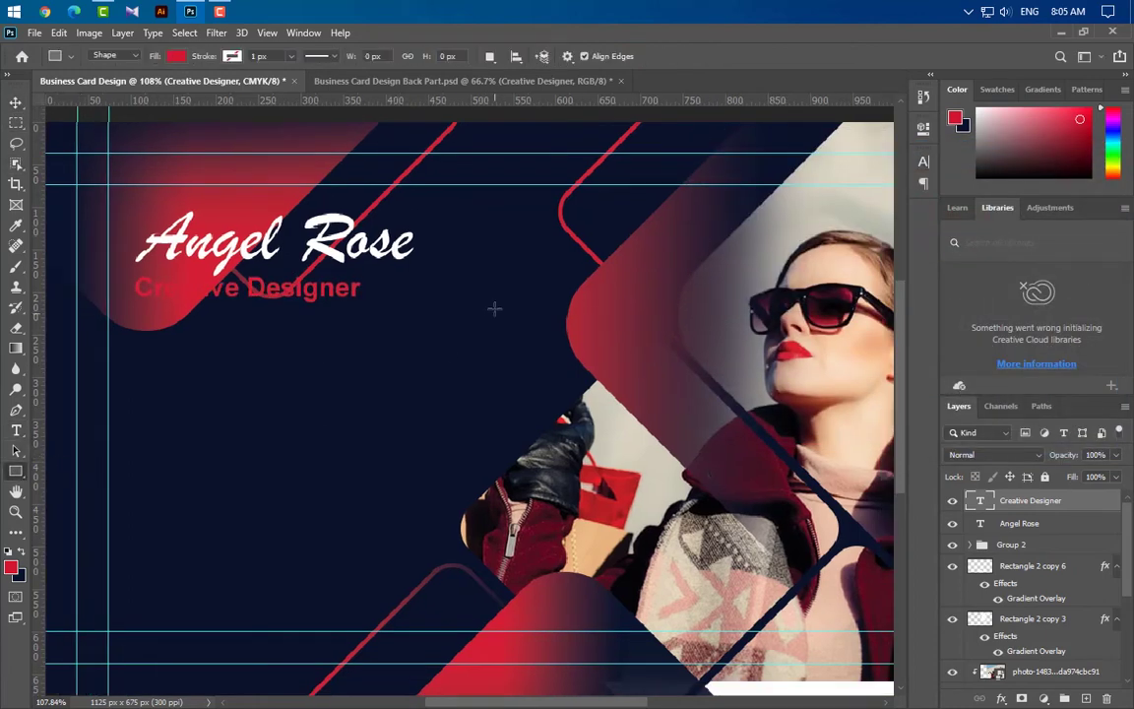
left_click_drag(389, 287, 396, 293)
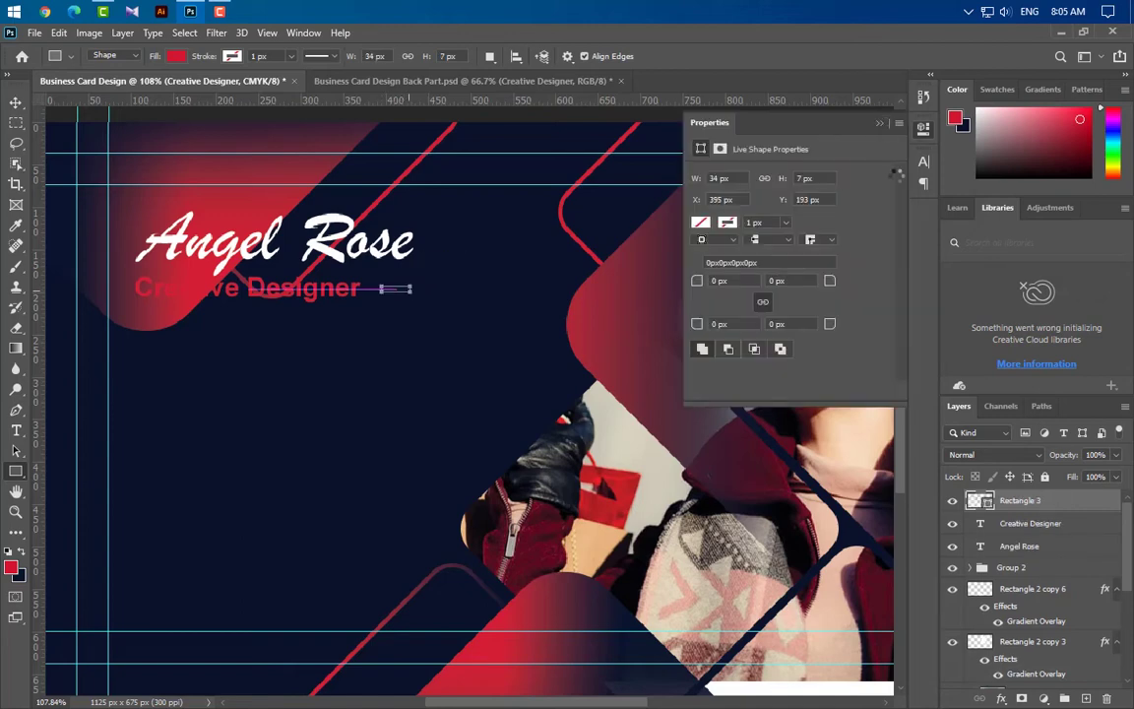
left_click(880, 122)
double_click(987, 504)
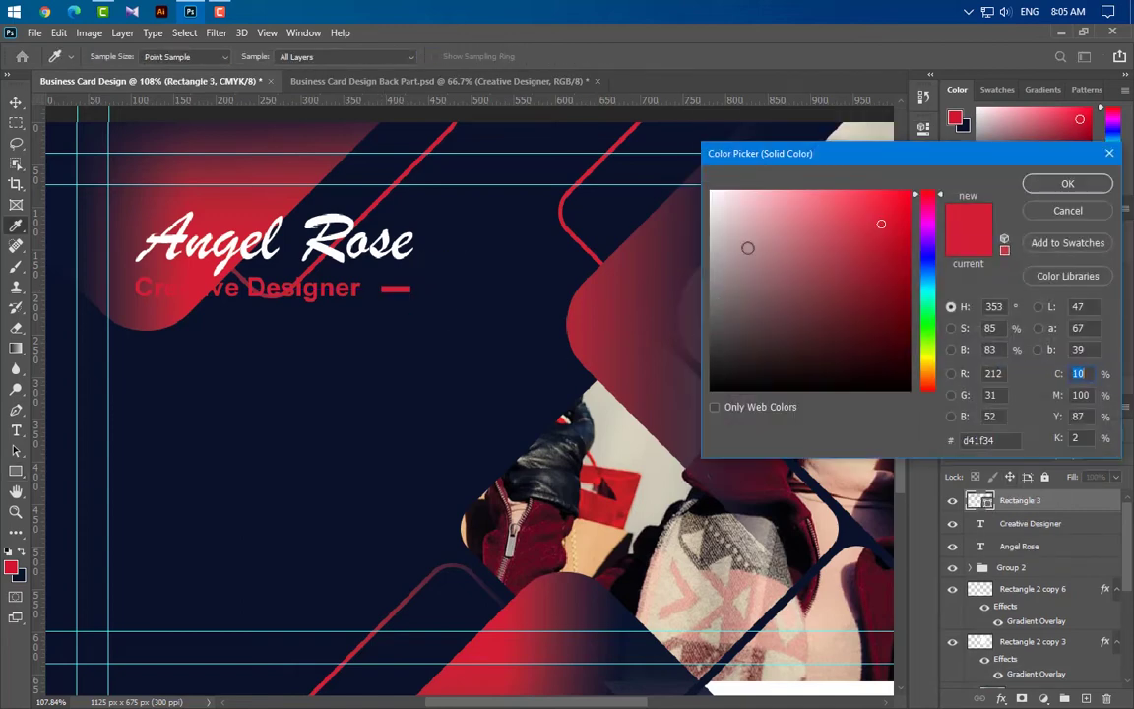
left_click(712, 193)
left_click(1036, 186)
key("v")
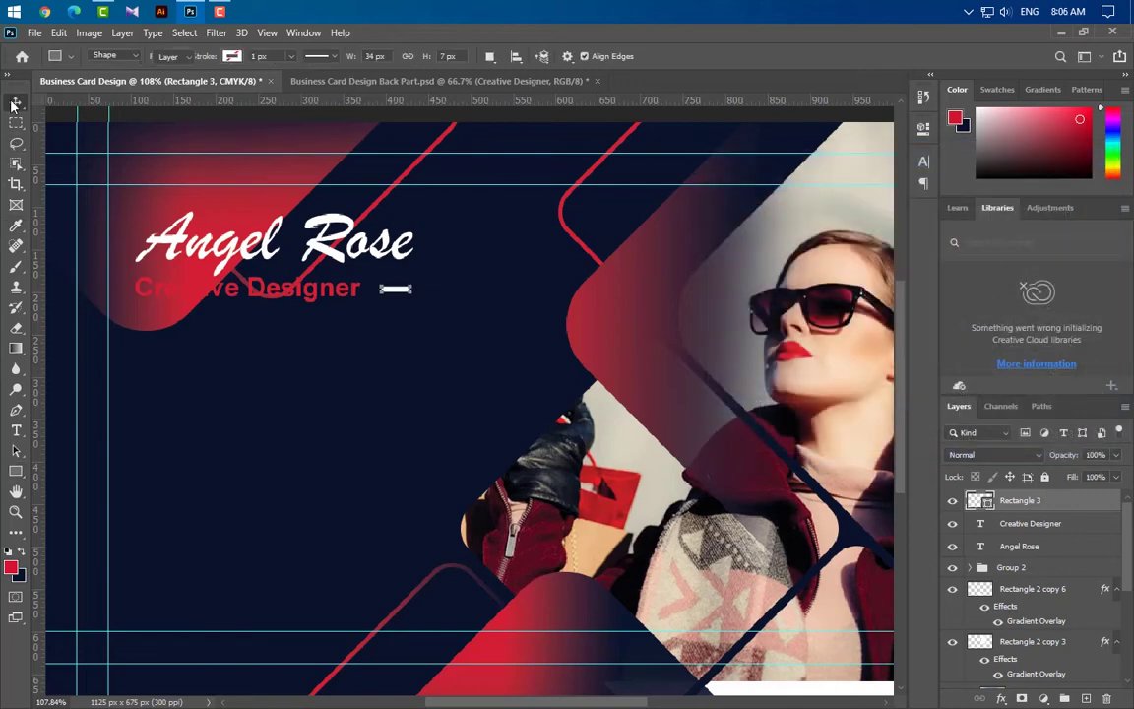
left_click(185, 328)
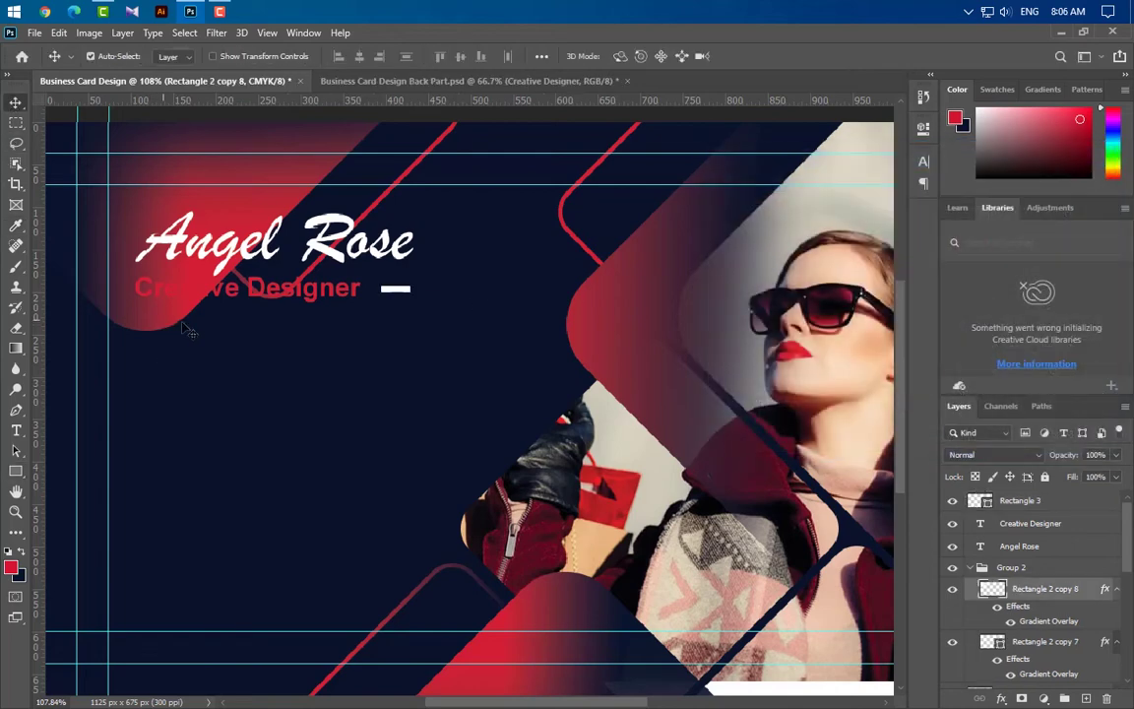
Set Rectangle 2 copy 8's gradient overlay to 135°, unreversed, with the red glow top-left
double_click(1046, 622)
left_click_drag(215, 246, 217, 224)
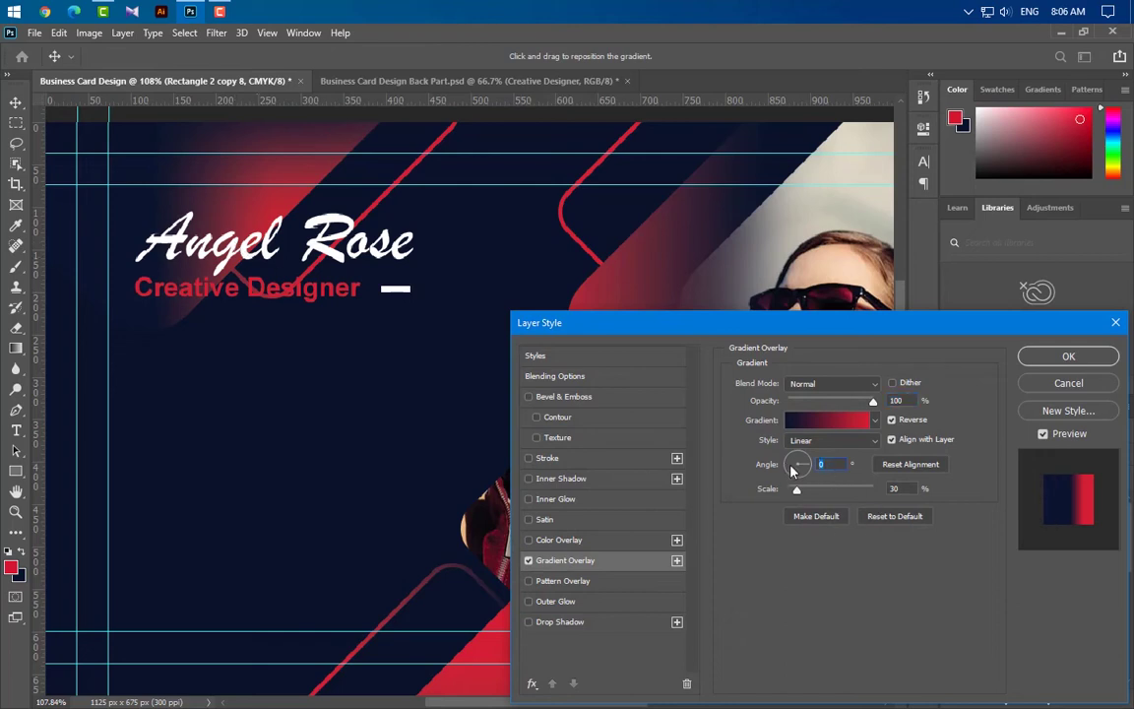
type("45")
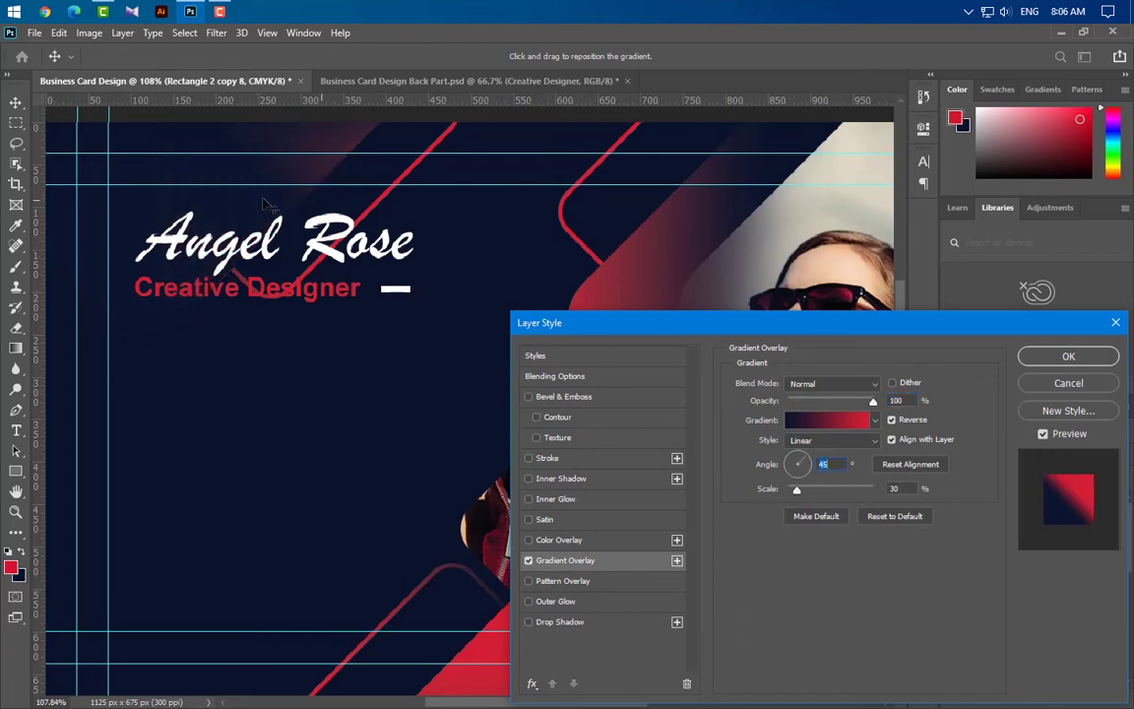
left_click_drag(243, 185, 185, 198)
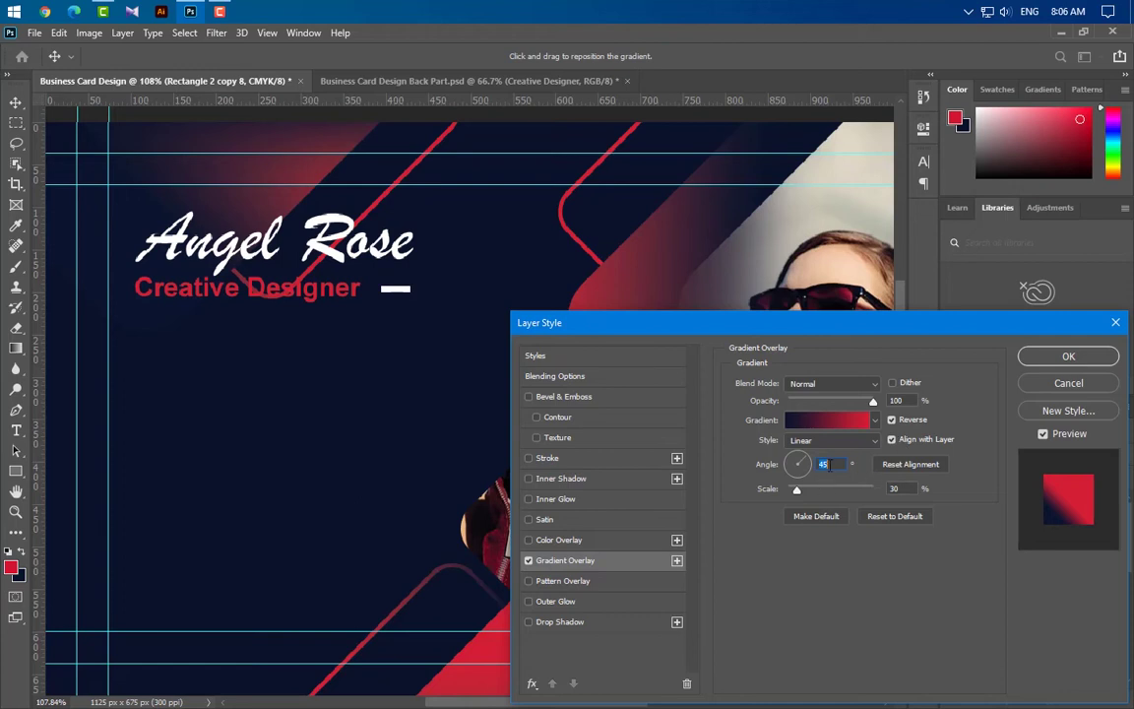
left_click_drag(784, 465, 791, 457)
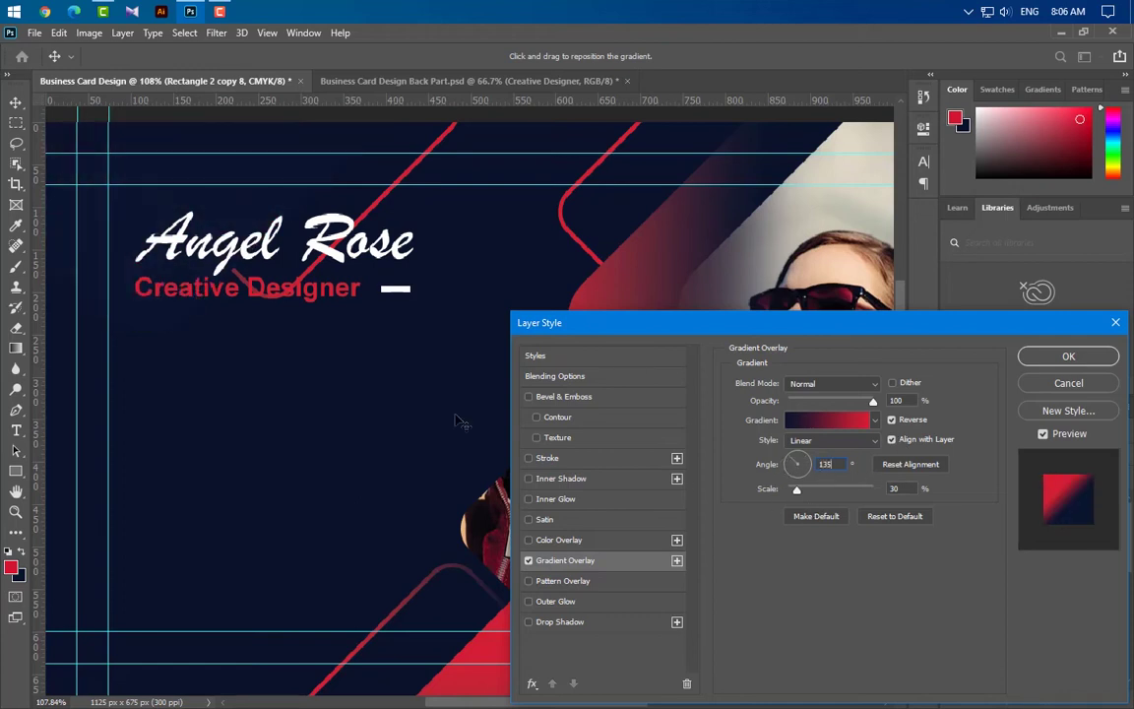
left_click_drag(418, 403, 384, 355)
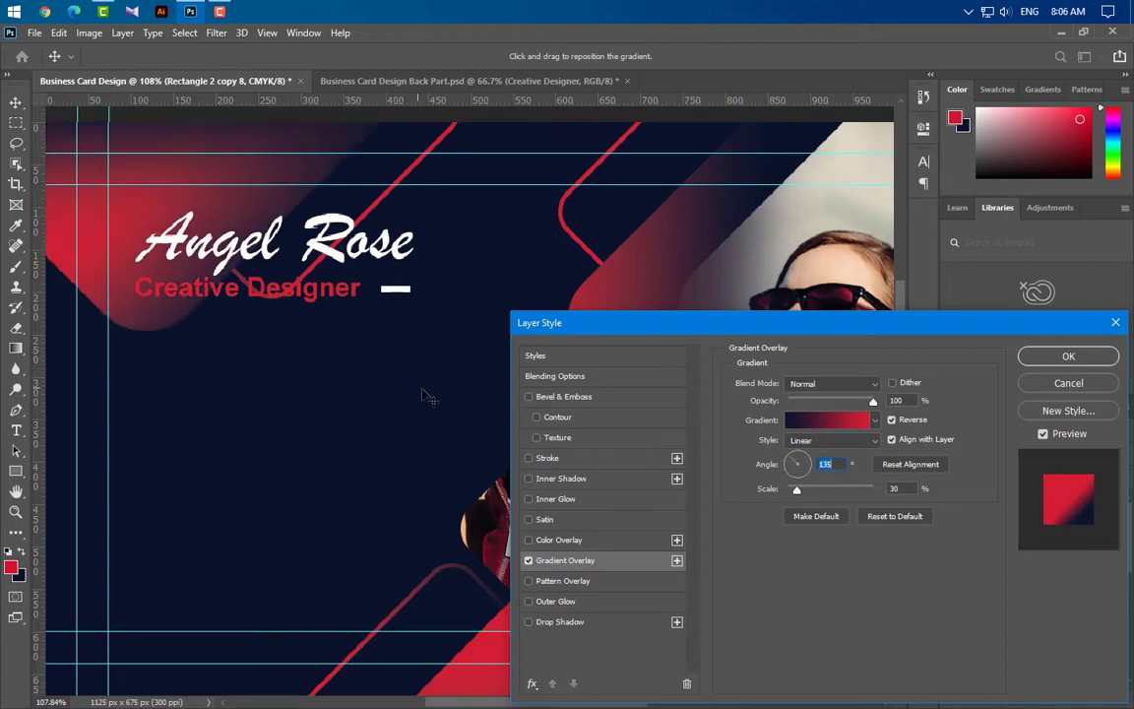
left_click(891, 420)
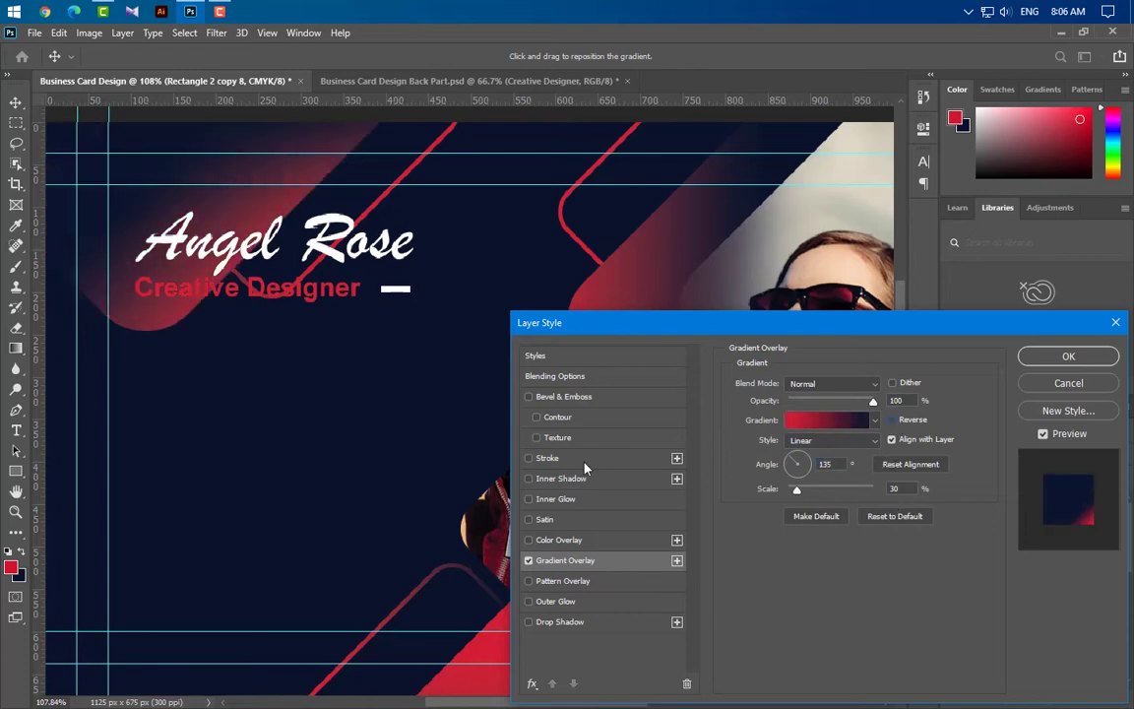
left_click_drag(217, 315, 243, 327)
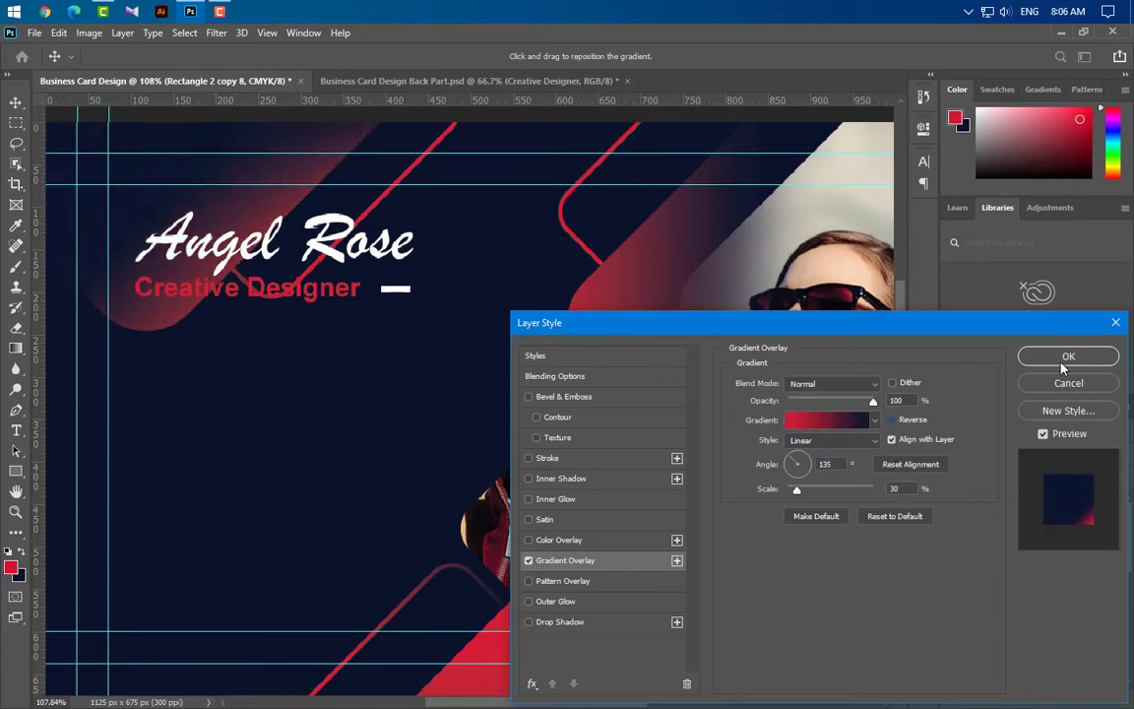
left_click(1065, 358)
key("ctrl+0")
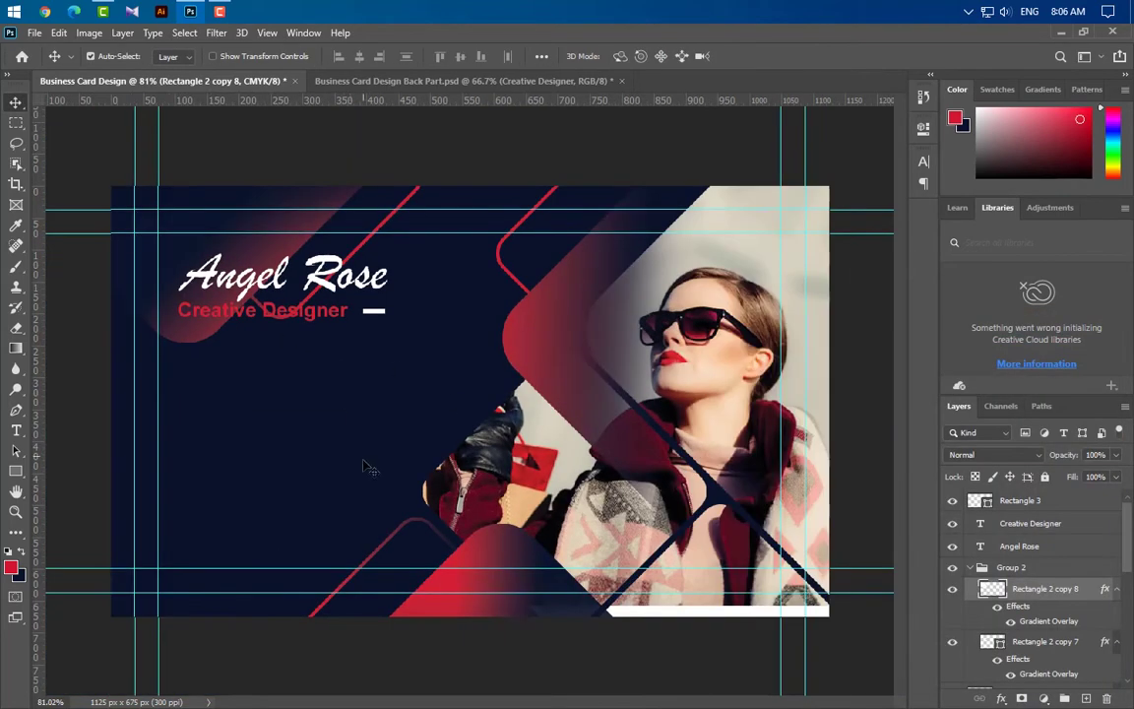
Apply Rectangle 2 copy 7's reversed gradient overlay at 0° and 50% scale
left_click(440, 253)
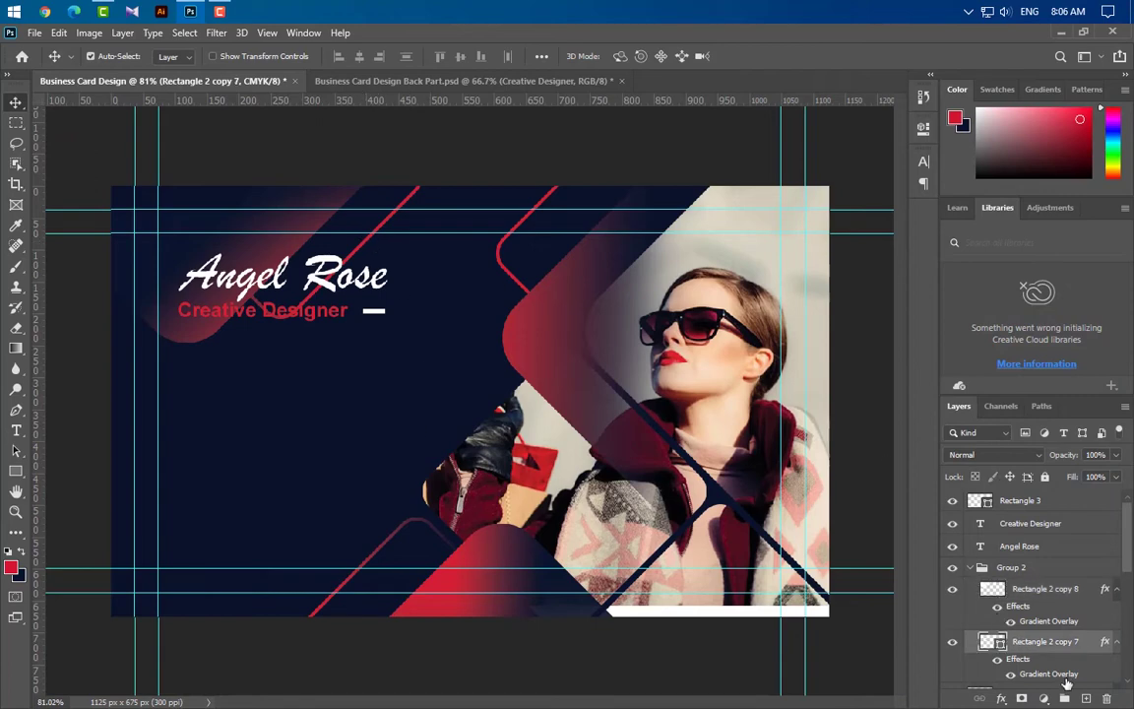
double_click(1048, 674)
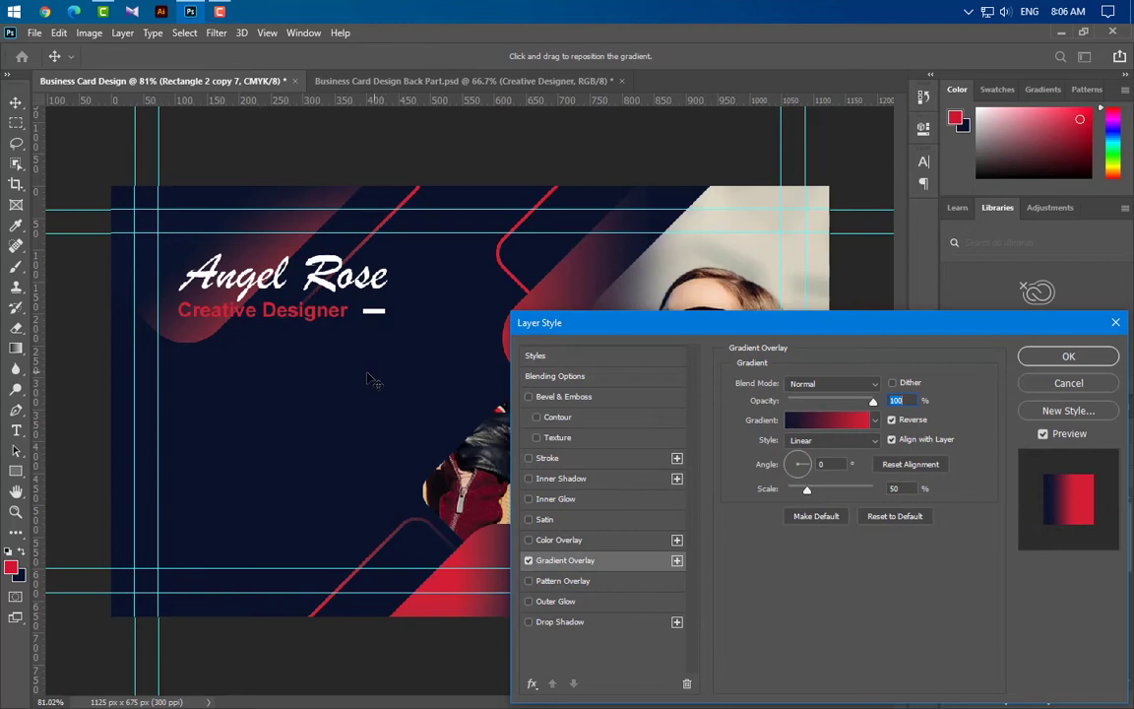
left_click(1067, 355)
left_click(15, 431)
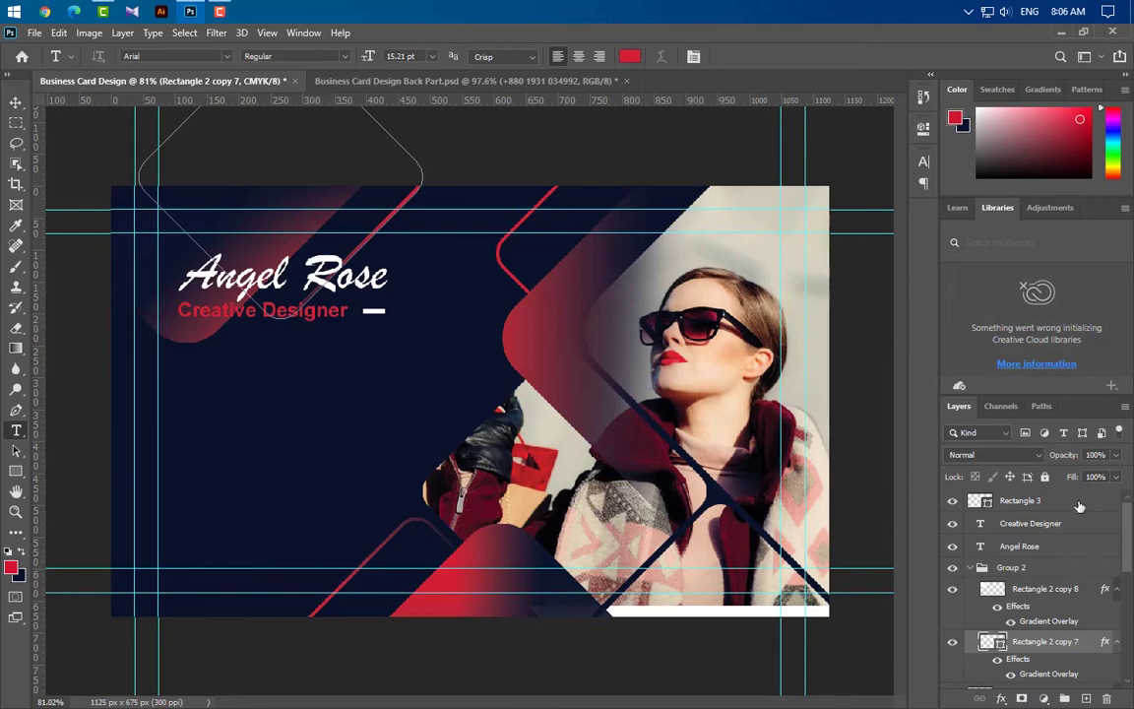
Type a phone number as a new text line on the card's left, below the title
left_click(1019, 500)
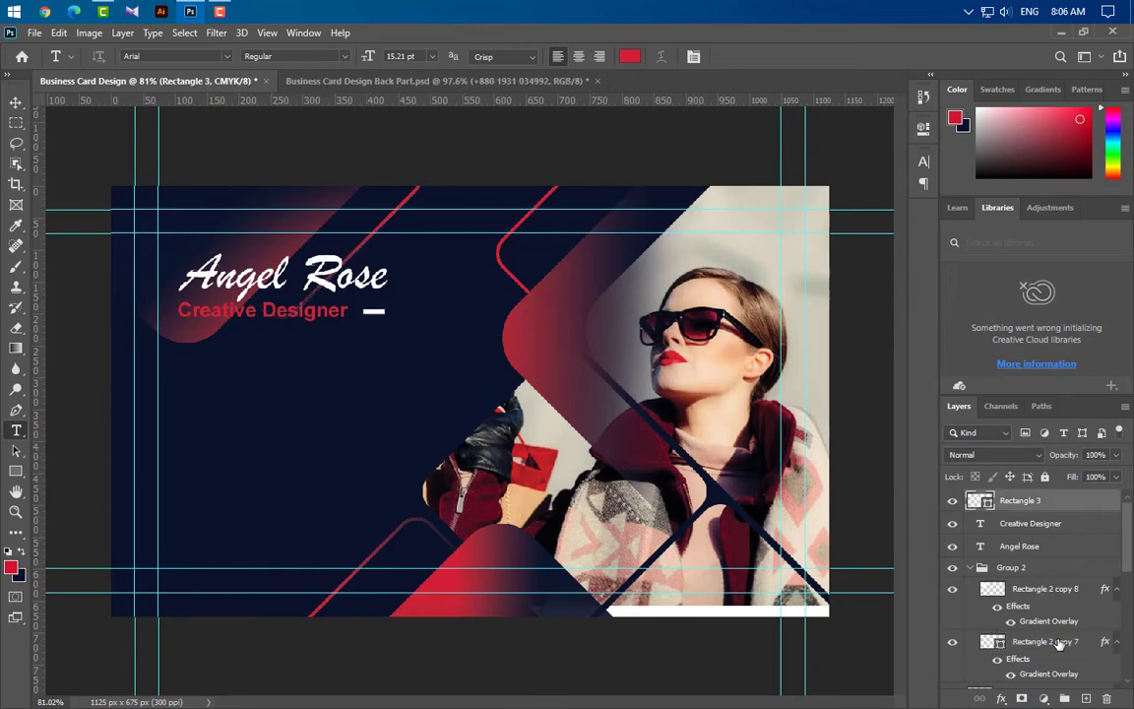
left_click(228, 430)
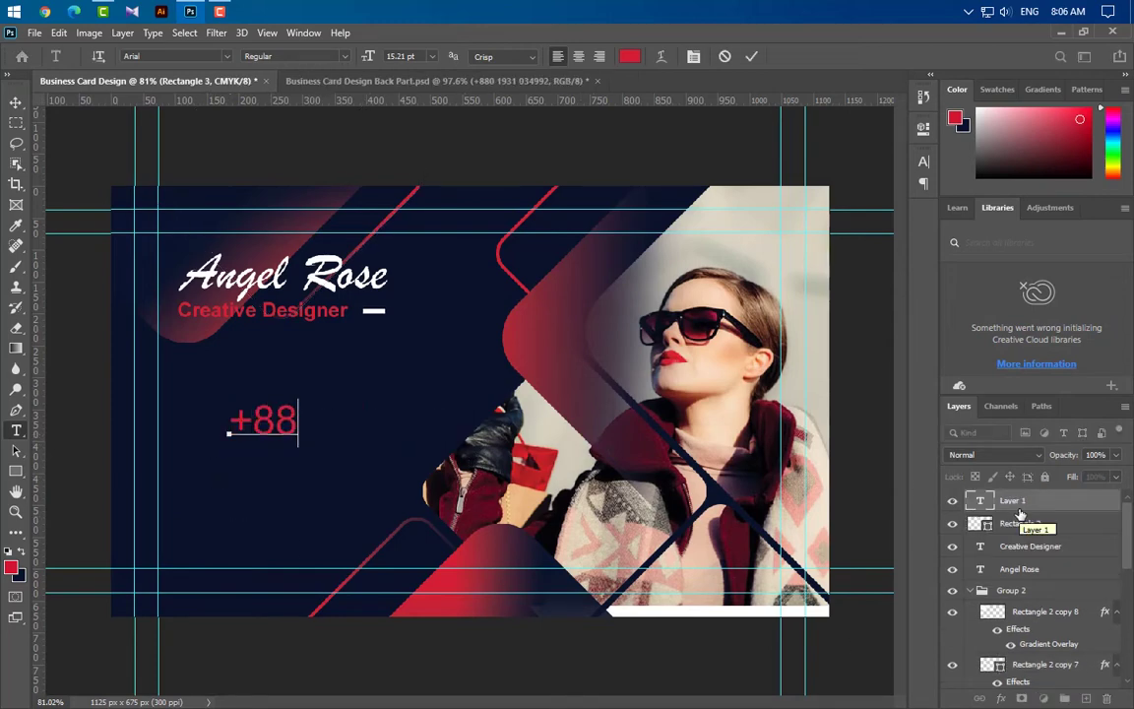
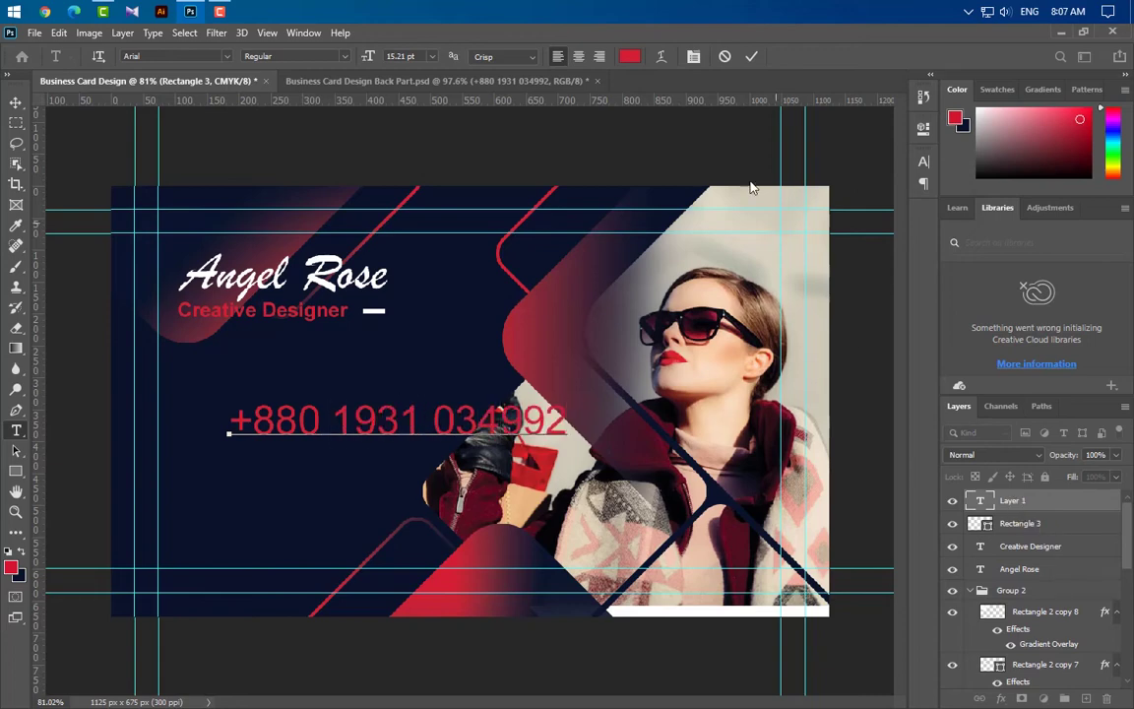
left_click(750, 57)
Format the phone number text as 6.6 pt and white
left_click(923, 164)
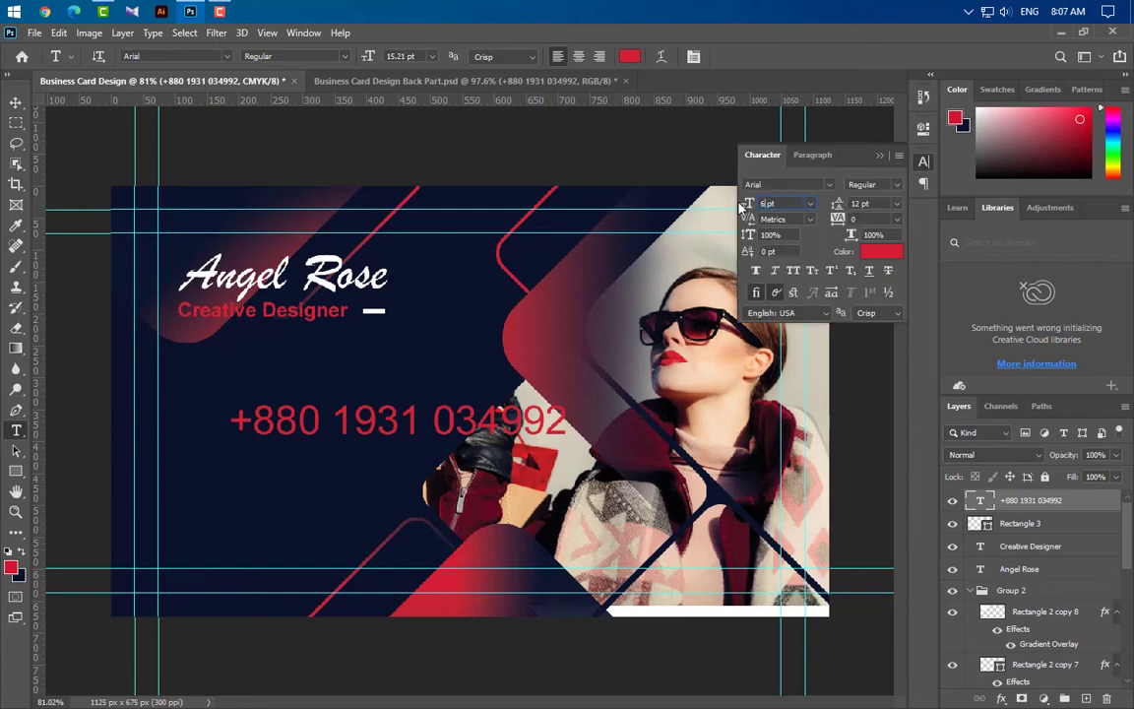
key("Return")
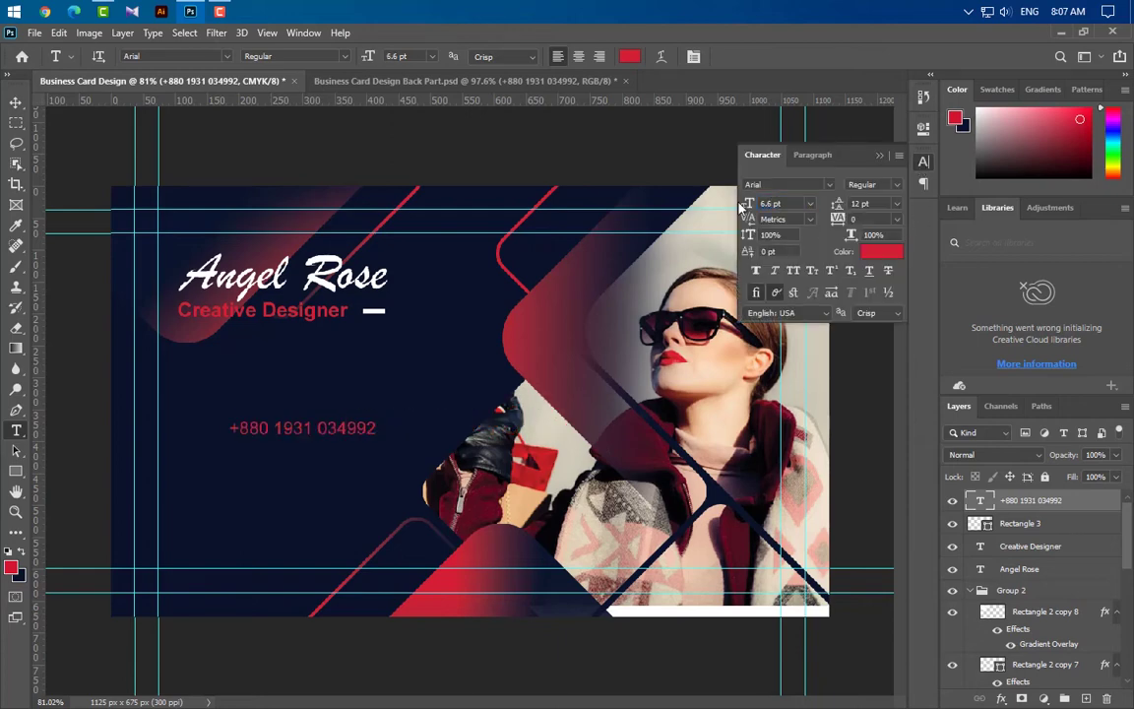
left_click(870, 254)
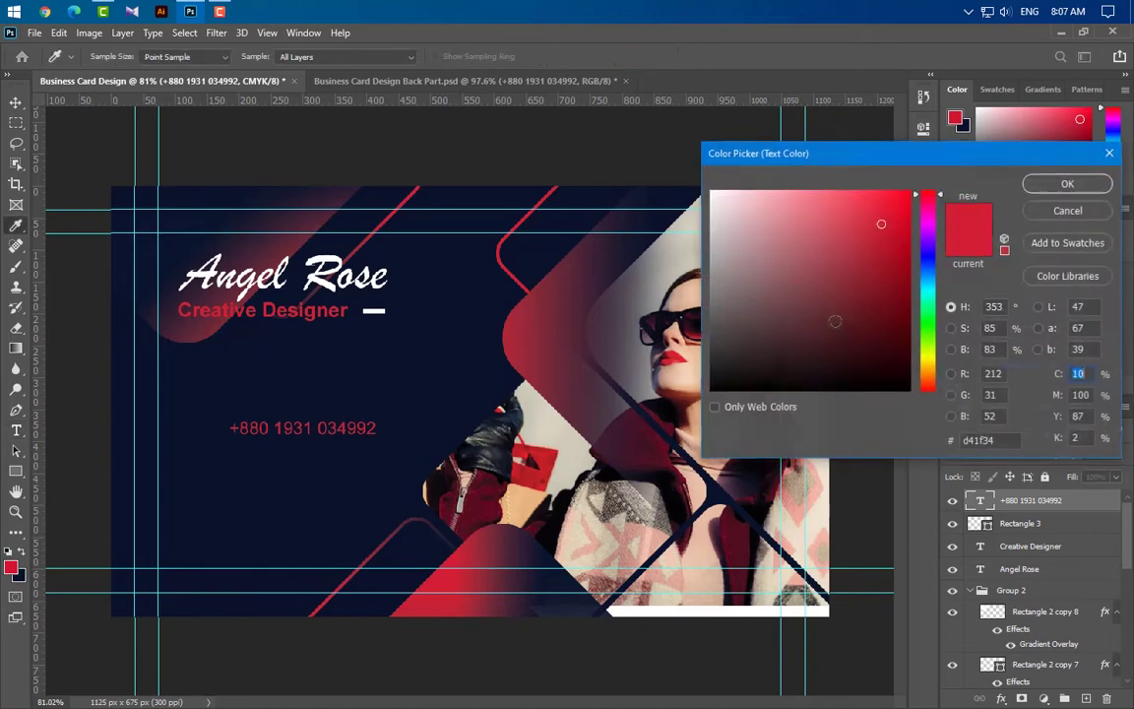
left_click_drag(878, 220, 706, 188)
left_click(1040, 187)
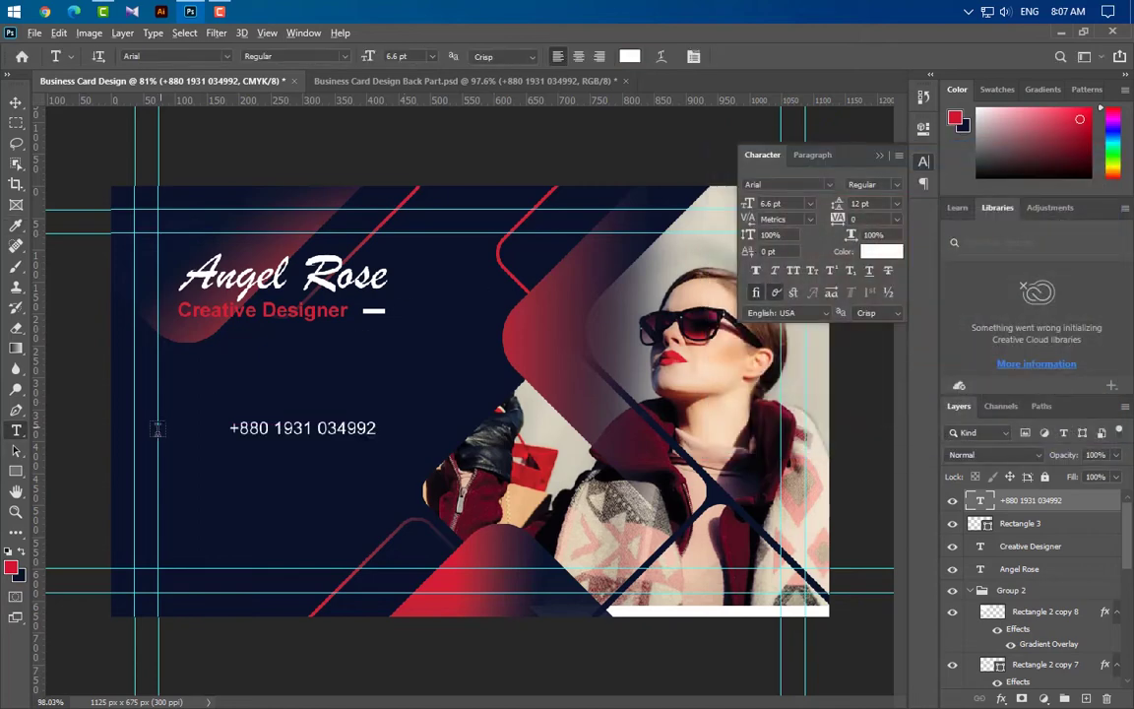
scroll(191, 434, "up", 5)
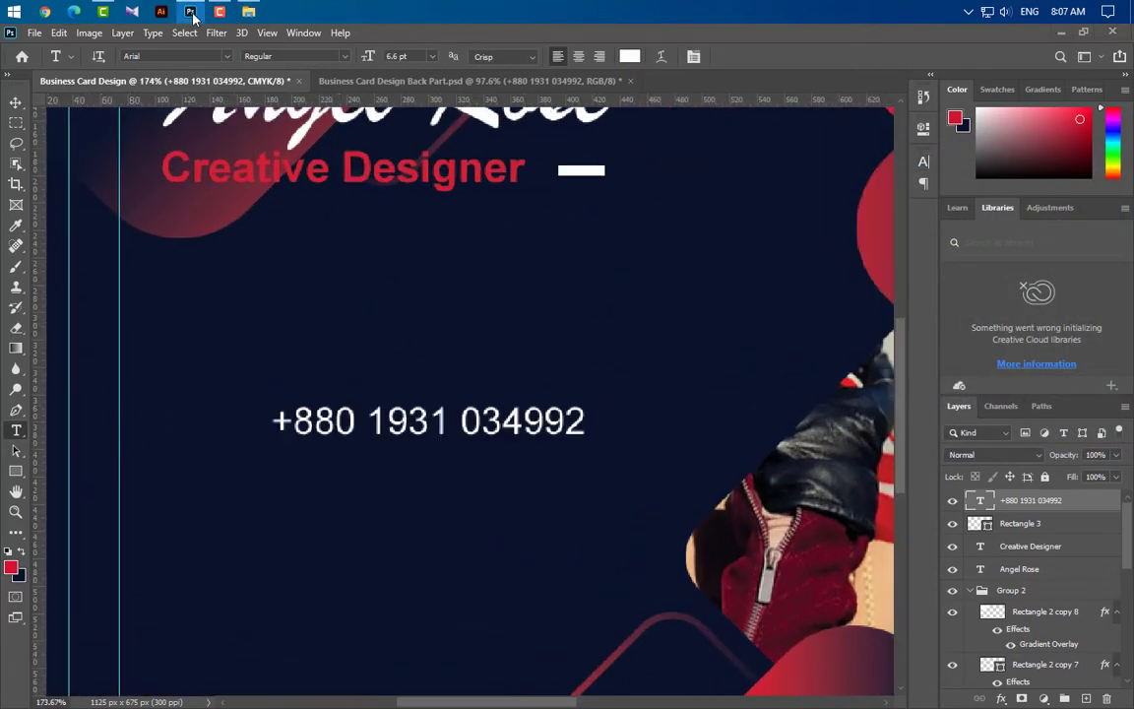
Place the dial_phone_telephone_call-512 handset icon, shrink it to about 37 px, and set it left of the number
left_click(187, 11)
left_click_drag(173, 56, 424, 520)
scroll(562, 471, "down", 2)
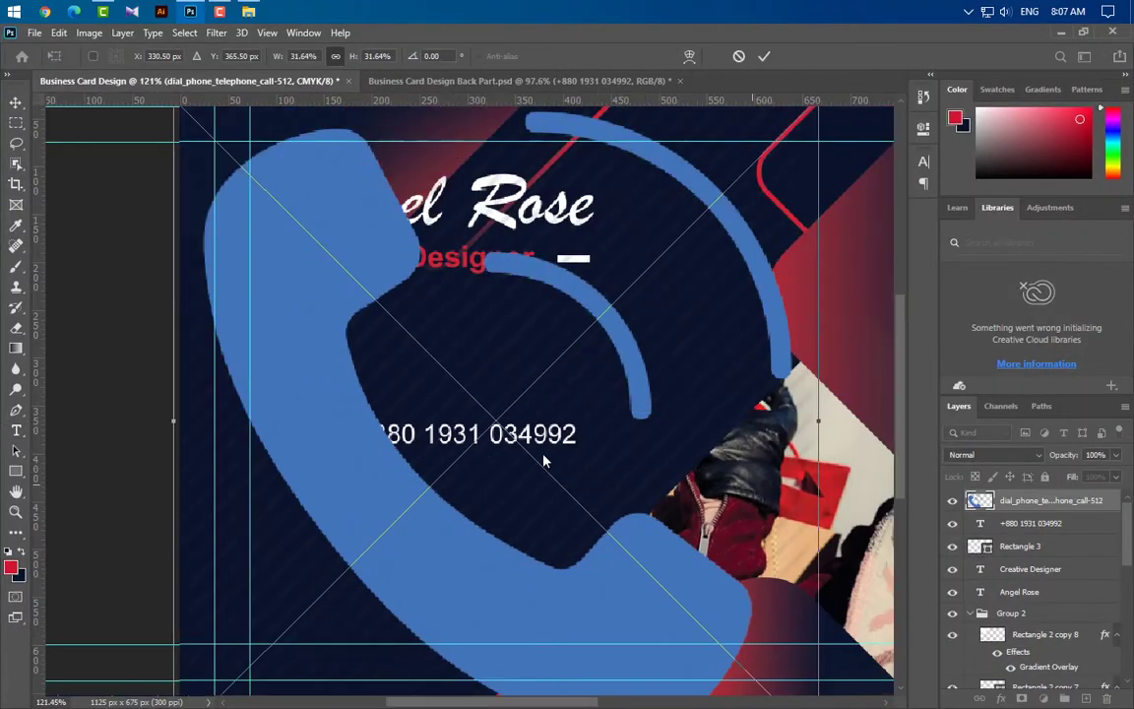
left_click_drag(815, 430, 211, 443)
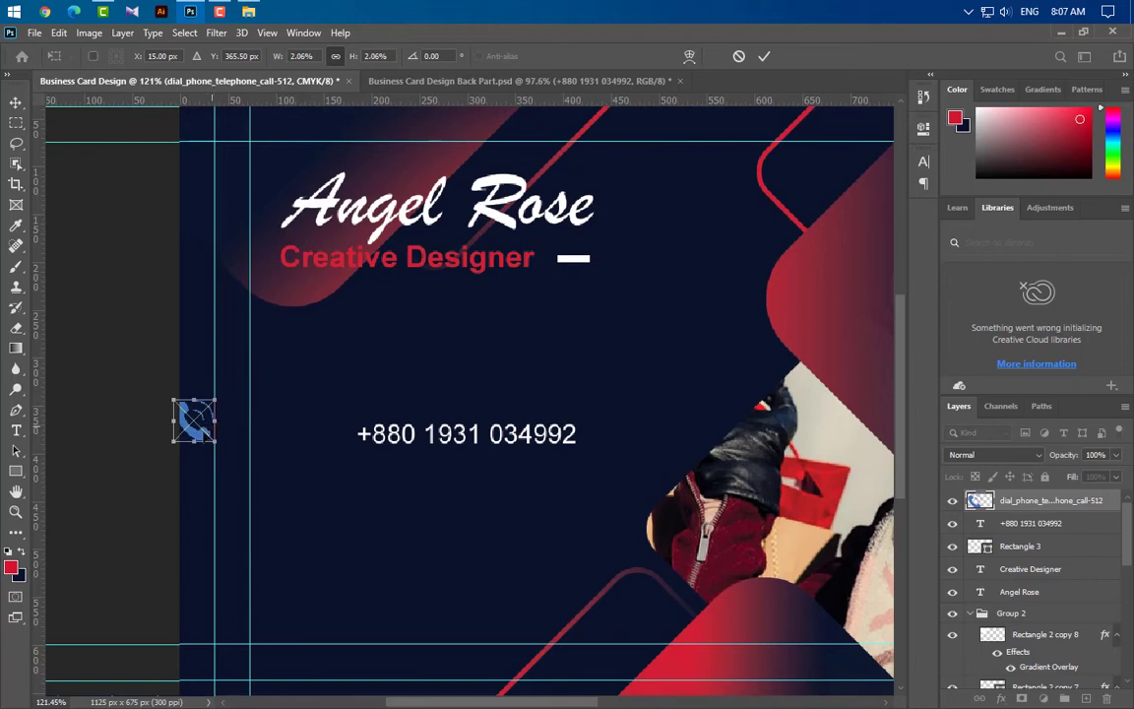
scroll(359, 482, "up", 2)
scroll(360, 482, "up", 2)
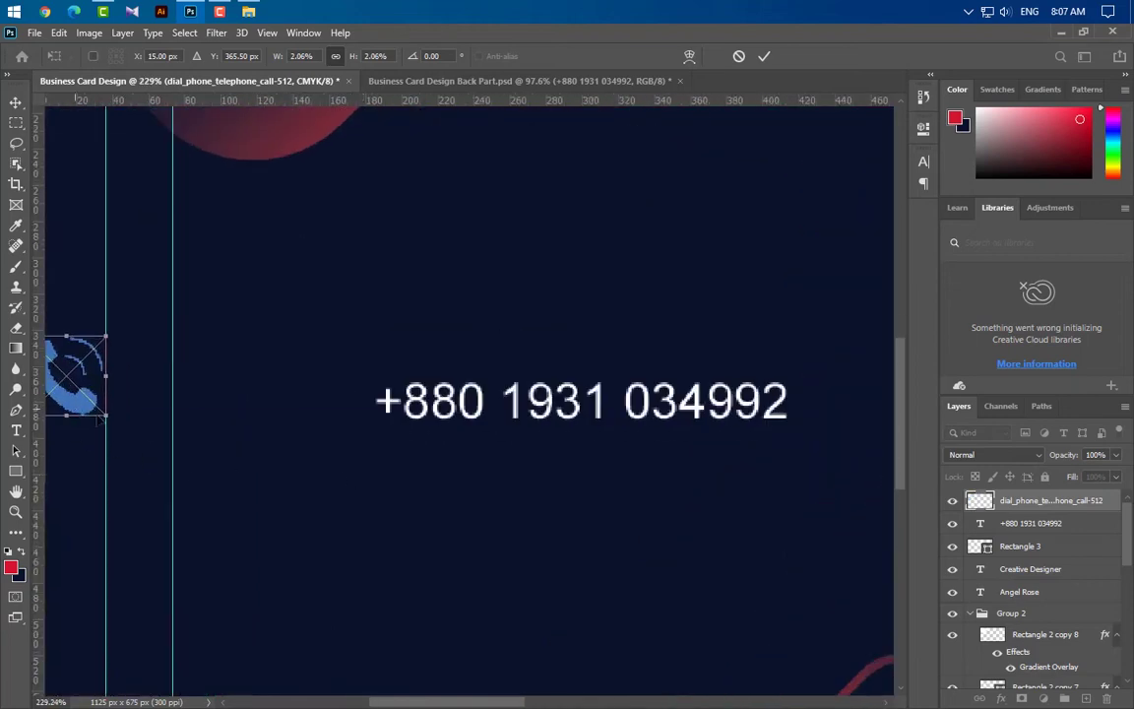
left_click_drag(99, 412, 226, 439)
left_click_drag(253, 399, 241, 400)
left_click(764, 56)
key("t")
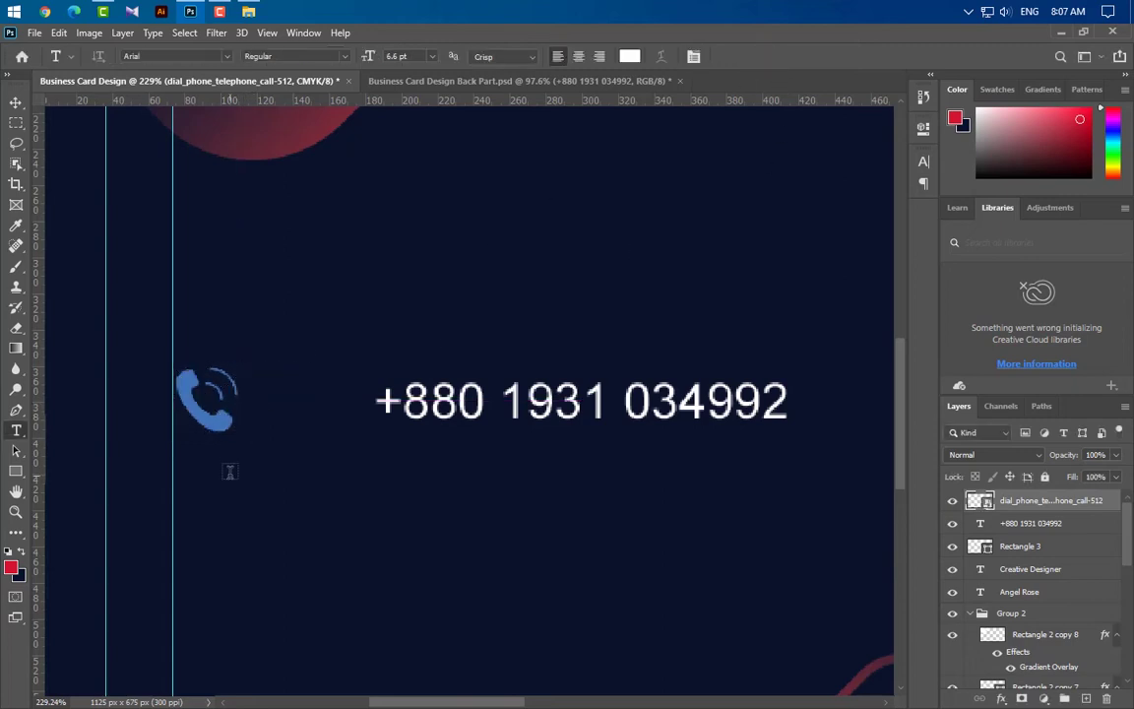
double_click(1113, 500)
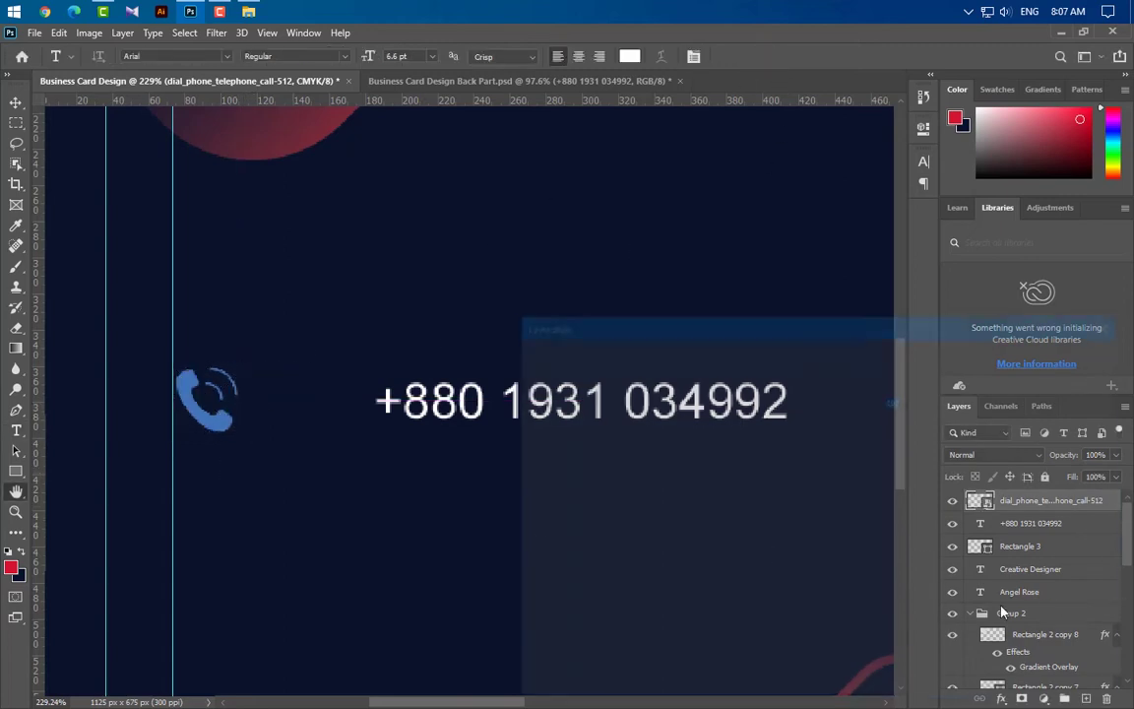
Give the handset icon a Color Overlay sampled from the card's red
left_click(558, 539)
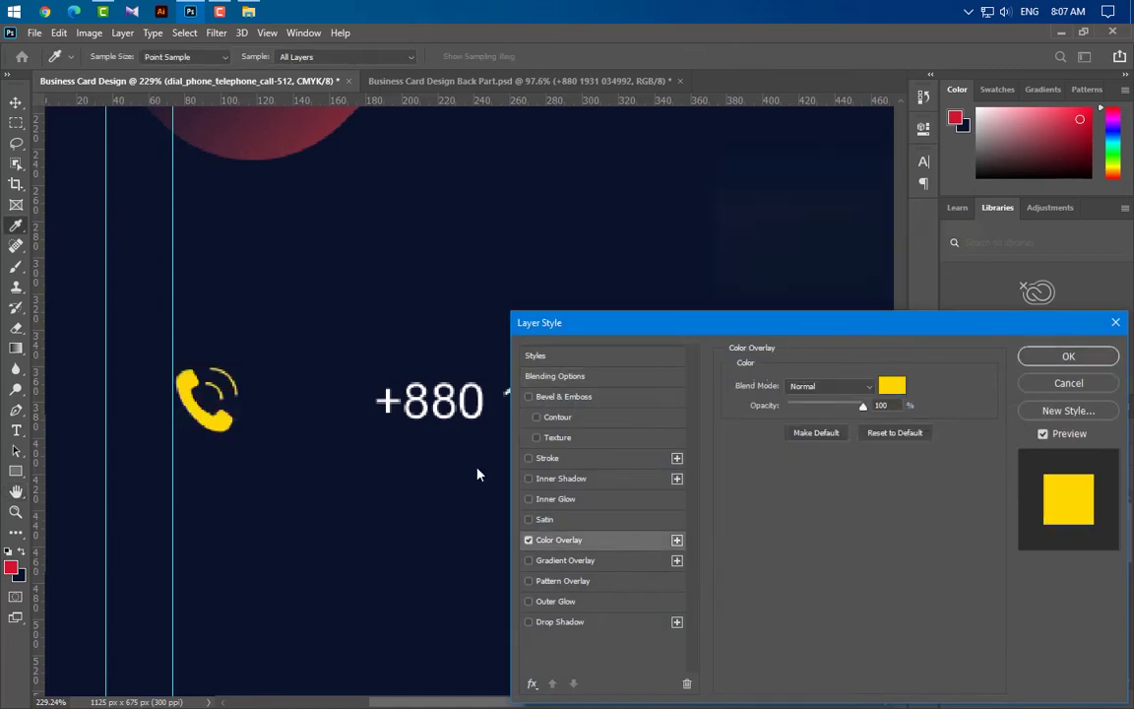
left_click(892, 385)
left_click(12, 567)
left_click(1067, 184)
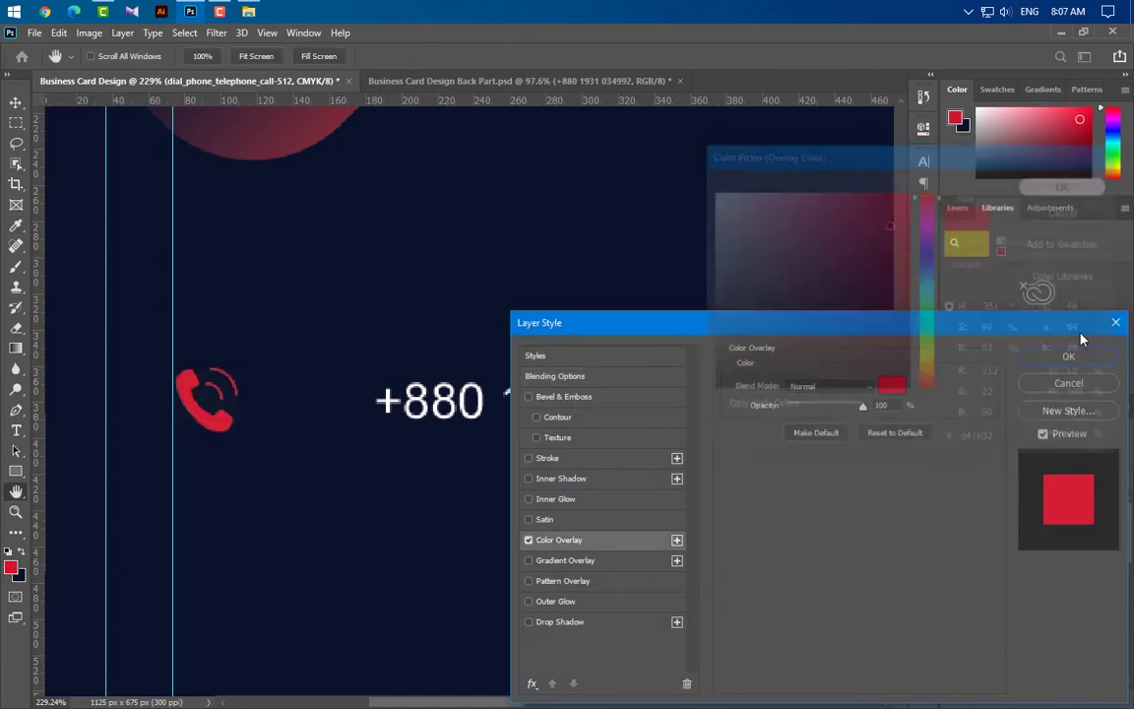
left_click(1068, 354)
Add a ':' text layer beside the icon, coloured the same red as the icon
left_click(260, 416)
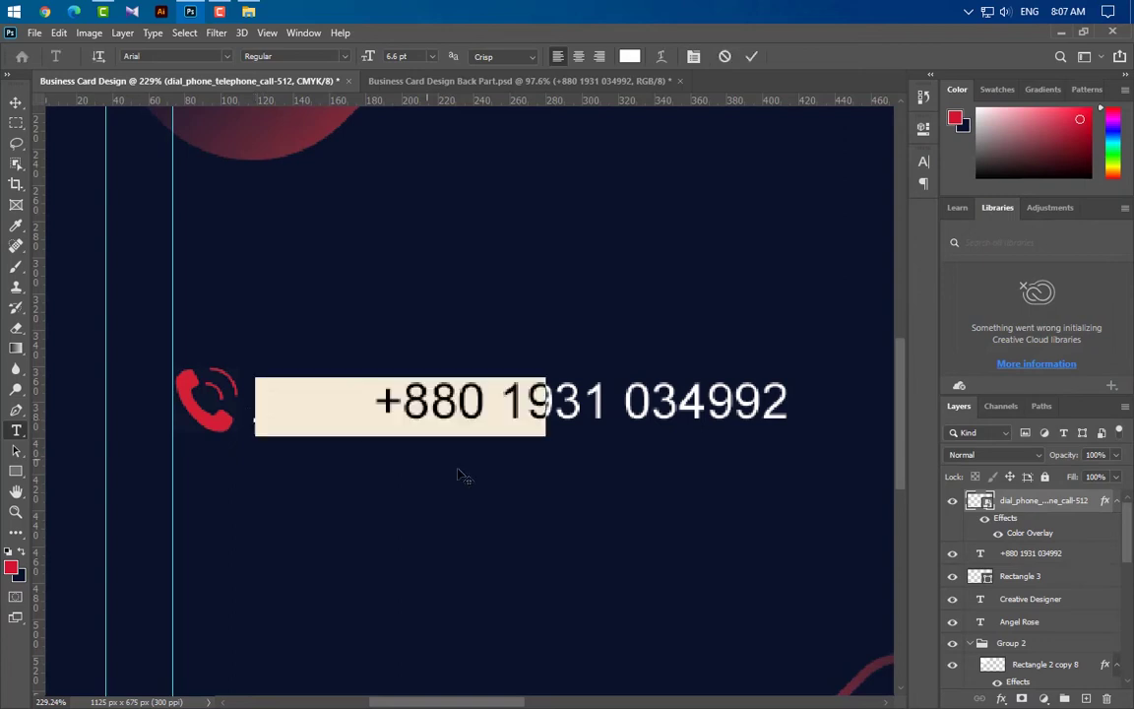
key("BackSpace")
type(":")
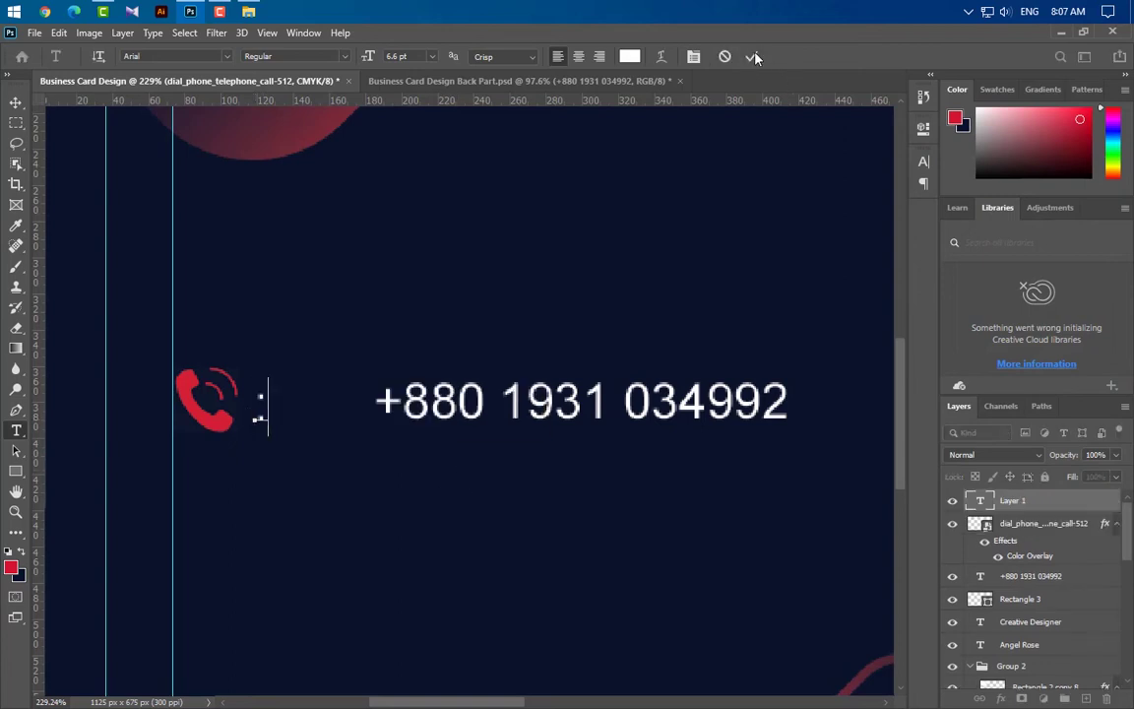
left_click(750, 56)
left_click(923, 163)
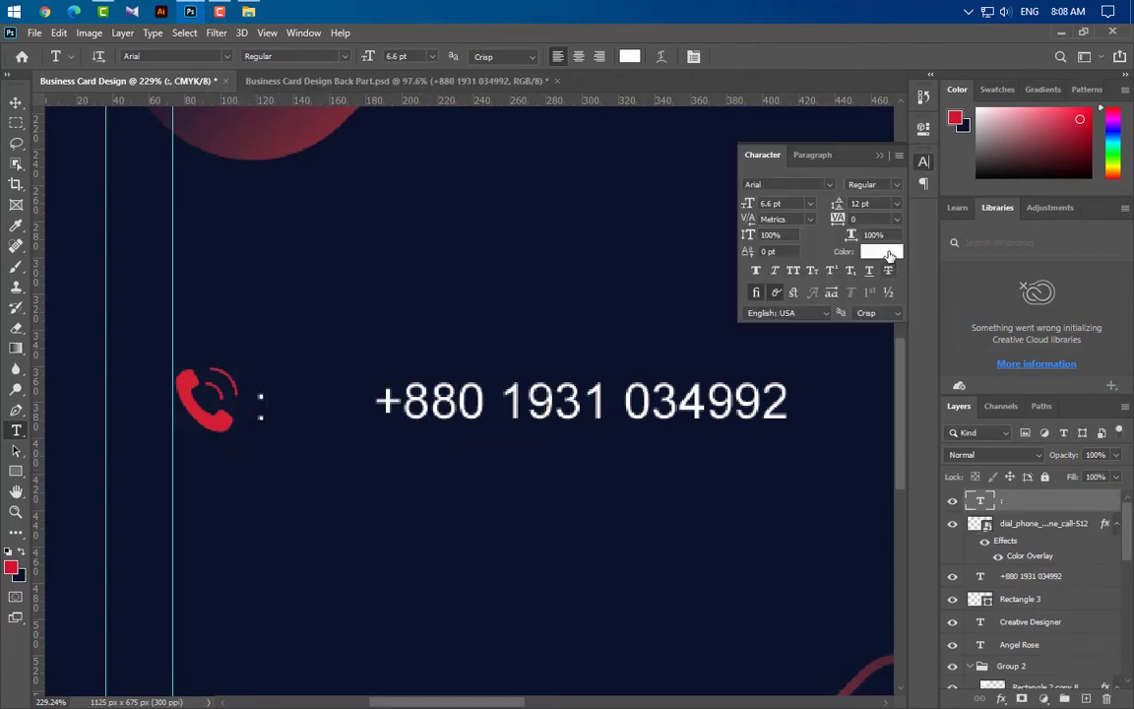
left_click(873, 251)
left_click(227, 413)
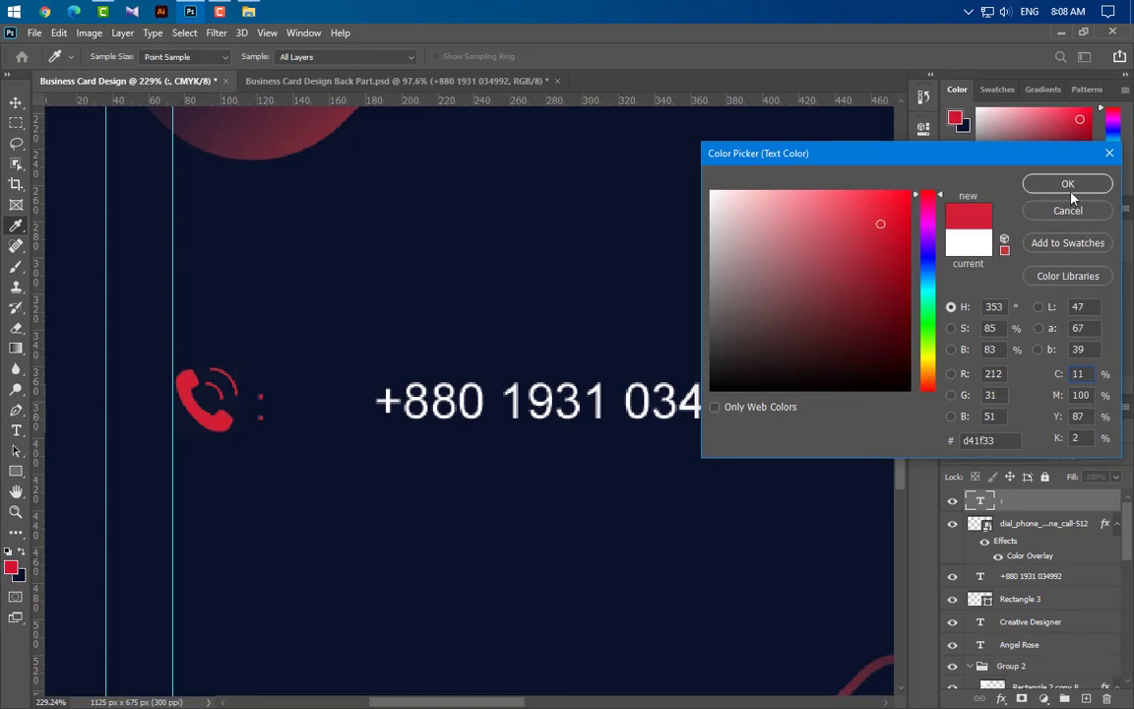
left_click(1067, 186)
Scale the colon up with Ctrl+T and shift it slightly right
key("ctrl+t")
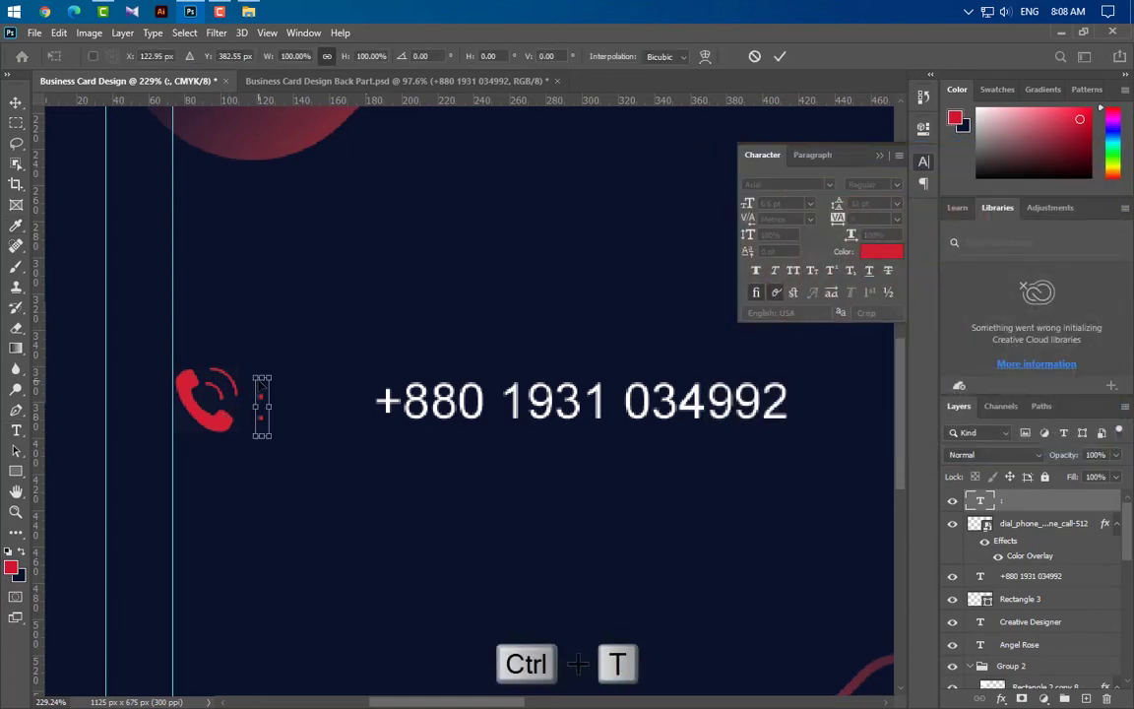
left_click_drag(262, 375, 260, 341)
left_click_drag(261, 434, 261, 453)
left_click_drag(262, 421, 283, 424)
left_click(779, 56)
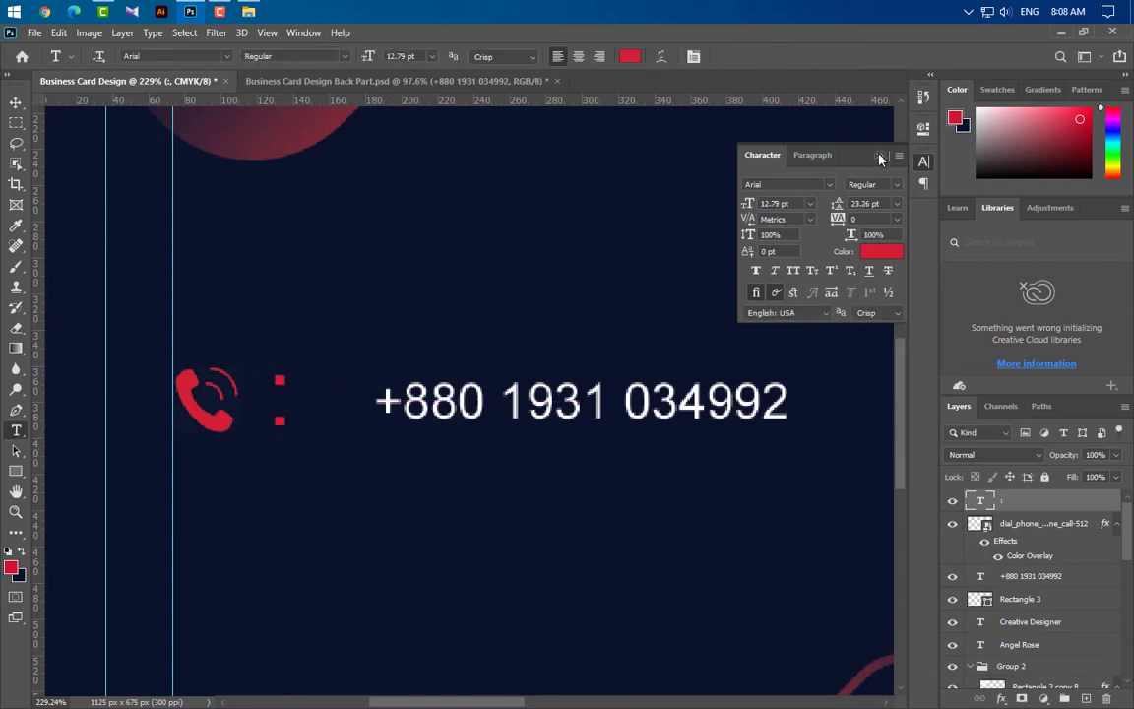
left_click(881, 158)
Nudge the number toward the colon, then group icon, colon and number into Group 3
key("v")
scroll(458, 514, "down", 5)
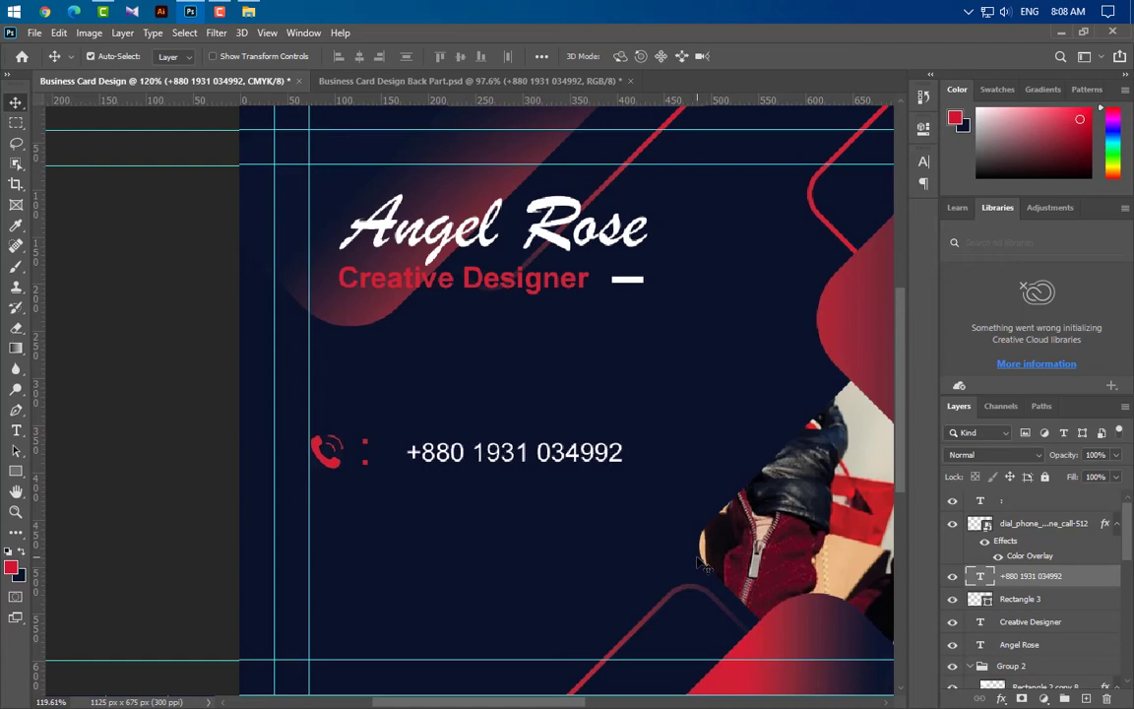
key("Left")
key("Left")
key("Left")
key("Left")
key("Left")
key("Left")
key("Left")
key("Left")
key("Left")
key("Left")
key("Left")
key("Left")
key("Left")
key("Left")
key("Left")
key("Left")
left_click(1043, 501)
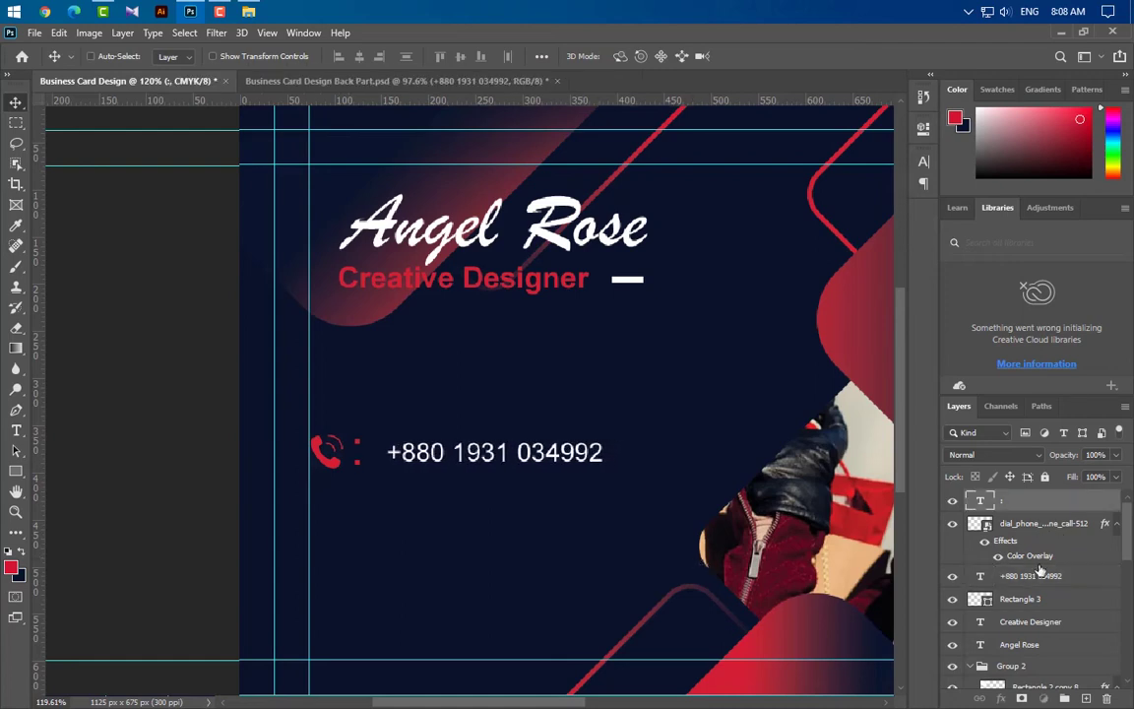
left_click(1030, 576, "shift")
key("ctrl+g")
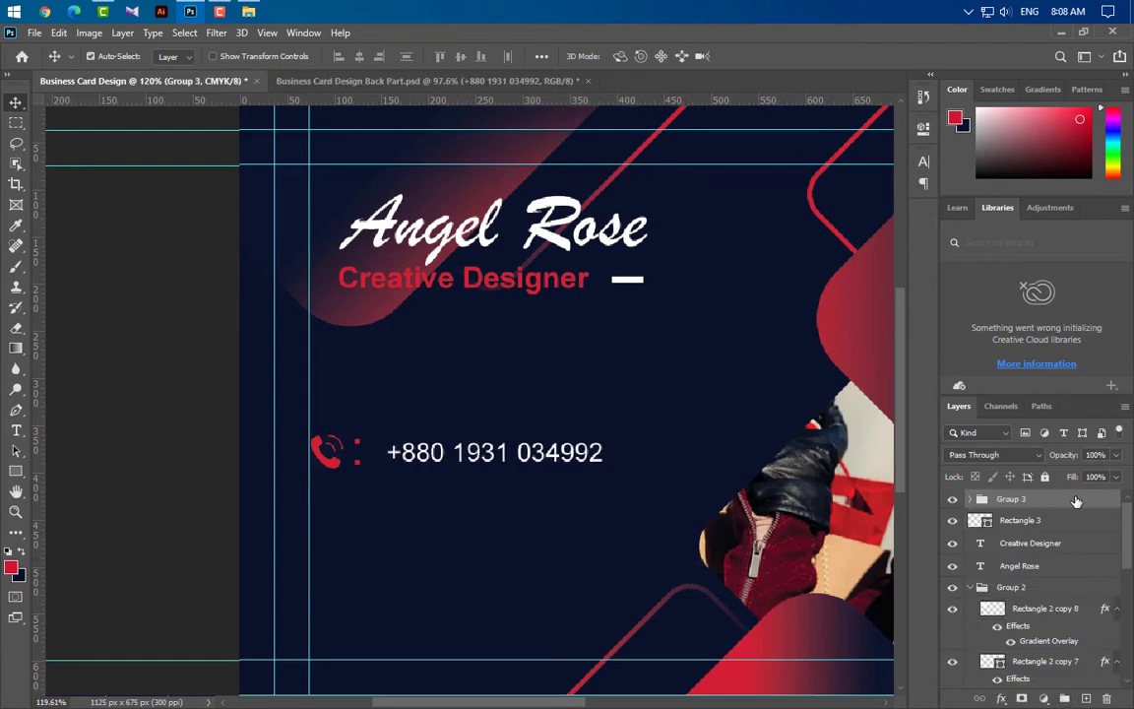
Duplicate Group 3 three times, nudging each copy down into evenly spaced rows
left_click_drag(1075, 501, 1085, 697)
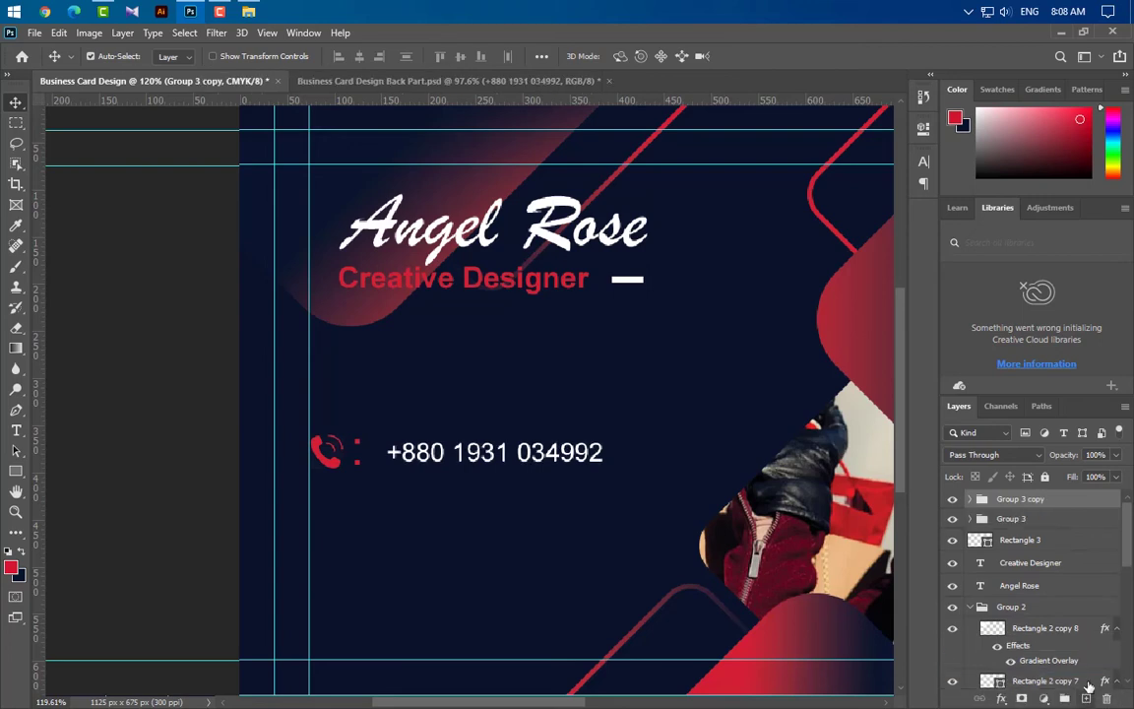
key("Down")
key("Down")
key("Down")
key("Down")
key("Down")
key("Down")
key("Down")
key("Down")
key("Down")
key("Down")
key("Down")
key("Down")
key("Down")
key("Down")
key("Down")
key("Down")
key("Down")
key("Down")
key("Down")
key("Down")
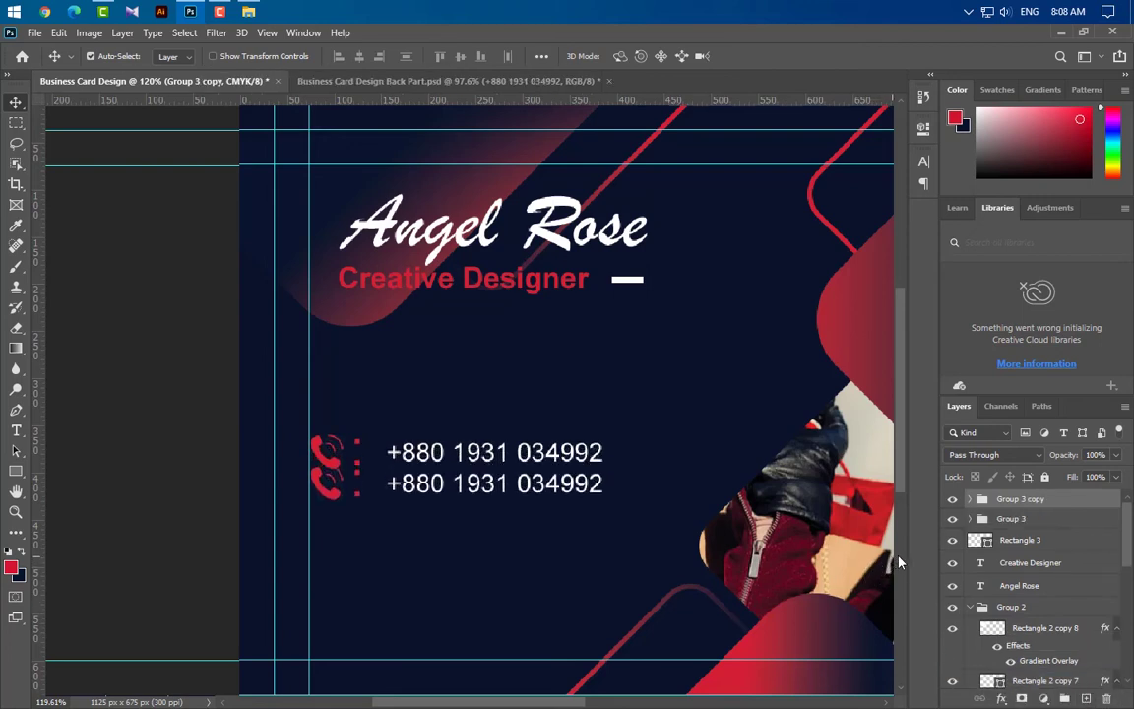
key("Down")
key("Down")
key("Down")
key("Down")
key("Down")
left_click_drag(1093, 508, 1086, 698)
key("Down")
key("Down")
key("Down")
key("Down")
key("Down")
key("Down")
key("Down")
key("Down")
key("Down")
key("Down")
key("Down")
key("Down")
key("Down")
key("Down")
key("Down")
key("Down")
key("Down")
key("Down")
key("Down")
key("Down")
key("Down")
key("Down")
key("Down")
key("Down")
key("Down")
key("Down")
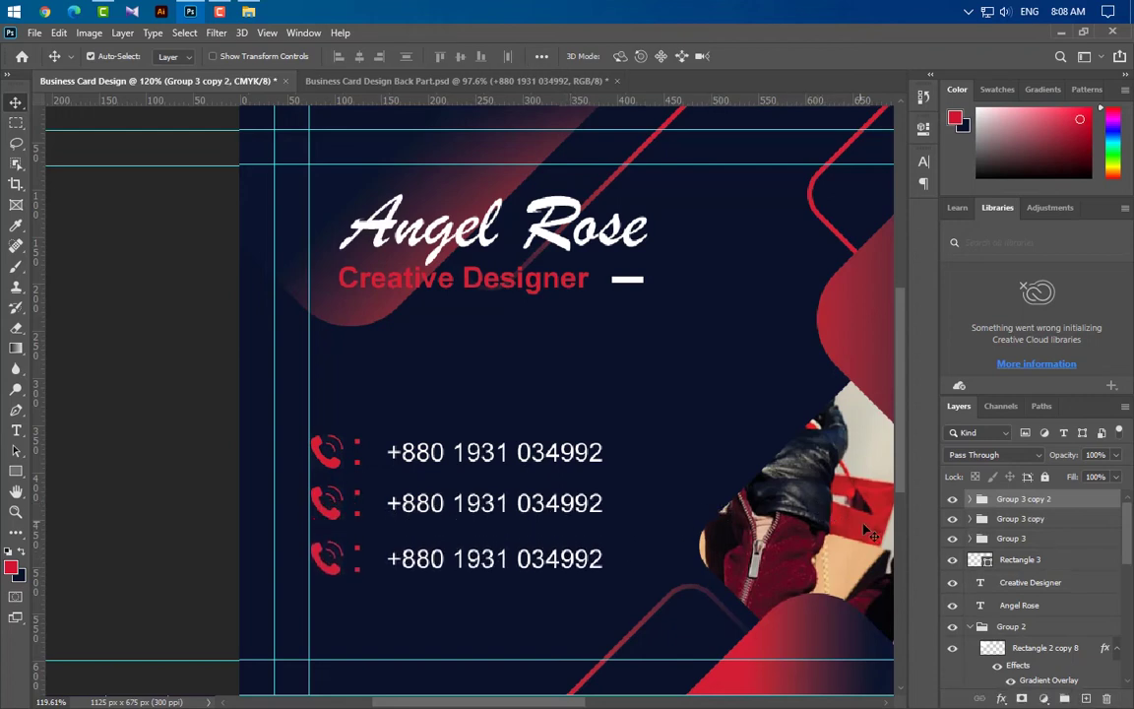
key("Up")
key("Up")
left_click_drag(1081, 505, 1086, 698)
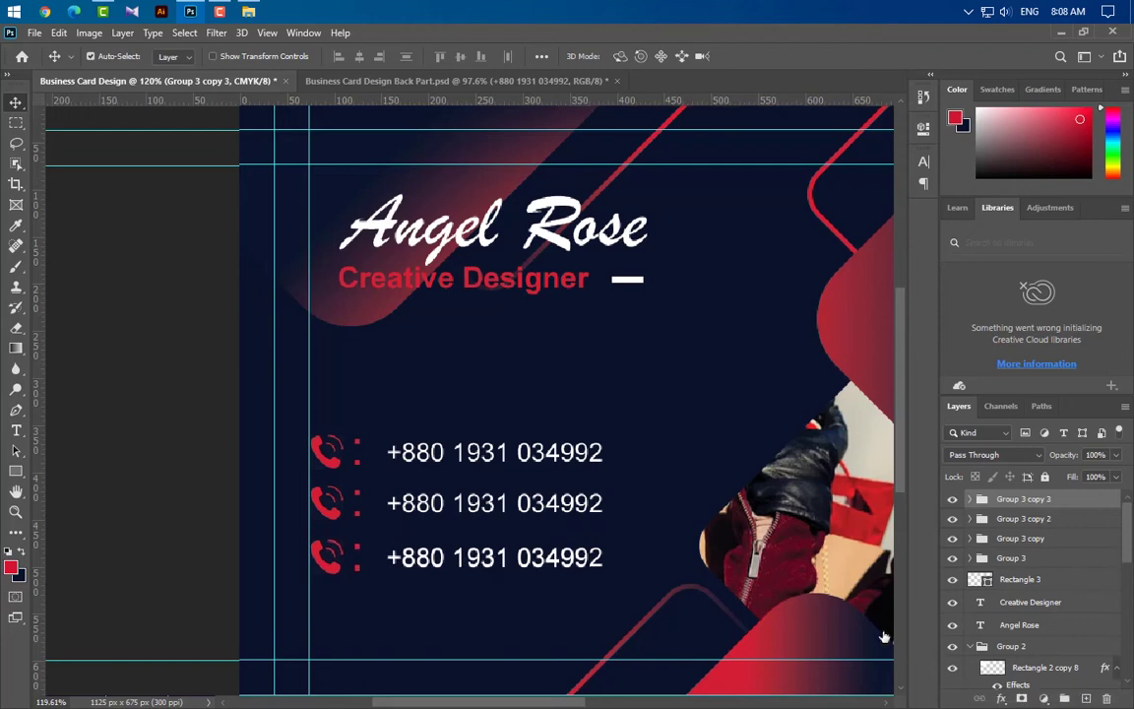
key("Down")
key("Down")
key("Down")
key("Down")
key("Down")
key("Down")
key("Down")
key("Down")
key("Down")
key("Down")
key("Down")
key("Down")
key("Down")
key("Down")
key("Down")
key("Down")
key("Down")
key("Down")
key("Down")
key("Down")
key("Down")
key("Down")
key("Down")
key("Down")
key("Down")
key("Down")
key("Down")
key("Down")
key("Down")
key("Down")
key("Down")
key("Down")
key("Down")
key("Down")
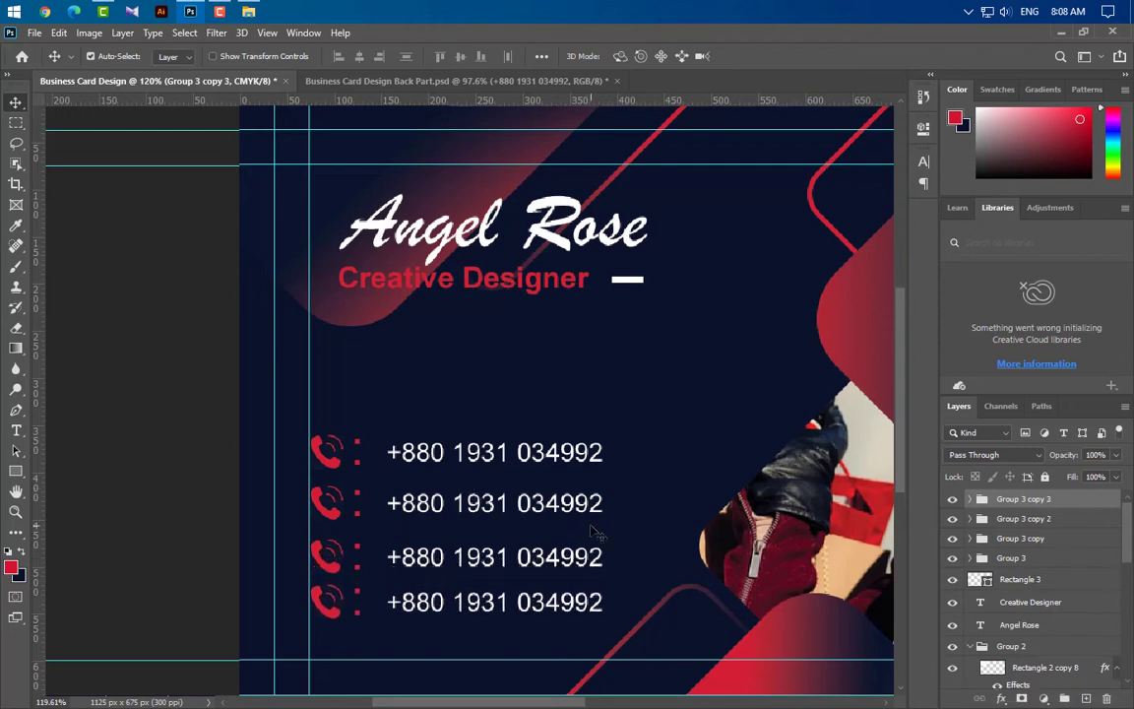
Replace the second row's phone number with an e-mail address
left_click(16, 430)
left_click(387, 503)
key("ctrl+a")
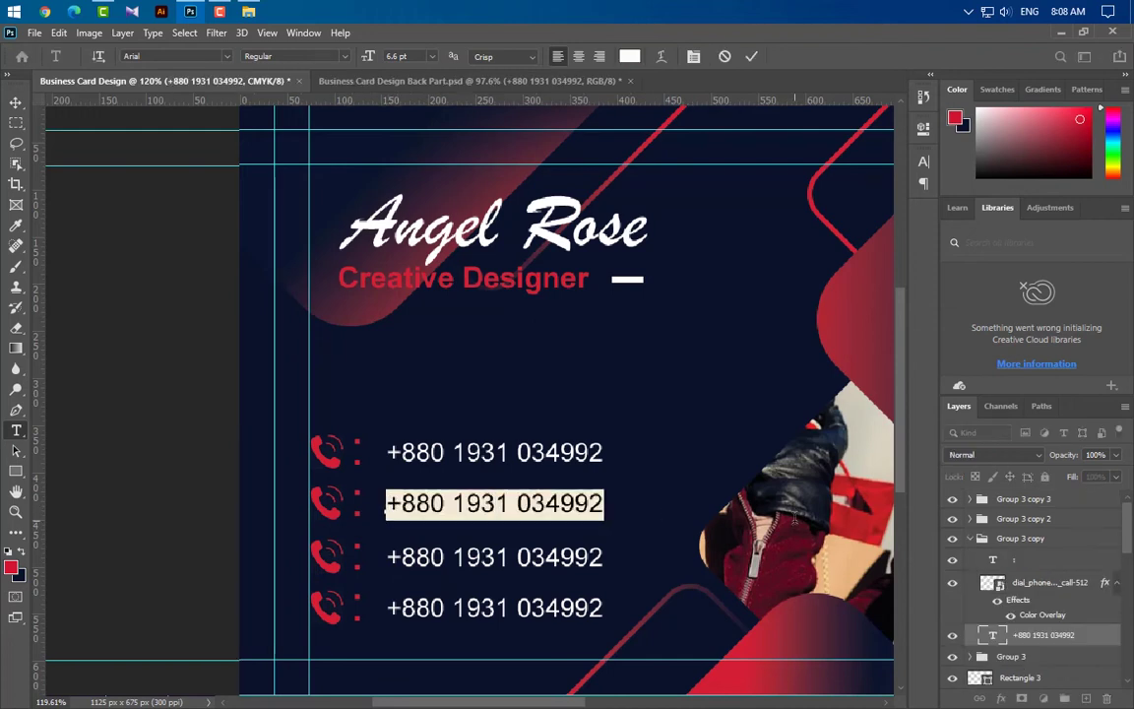
type("exampl")
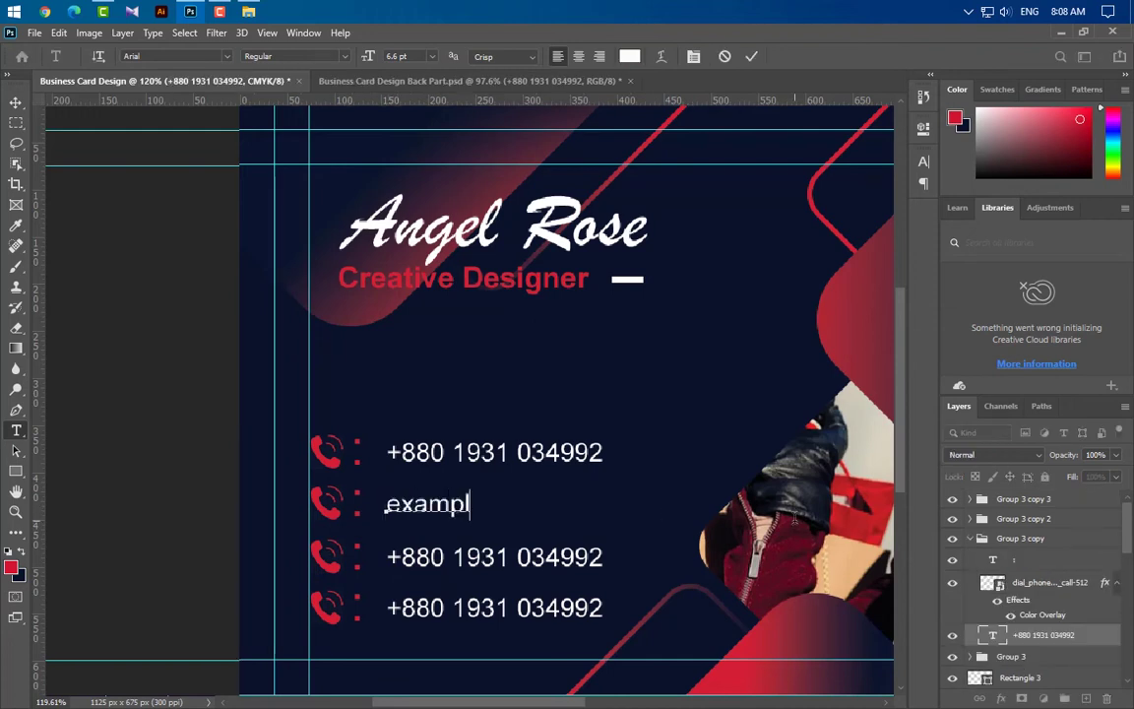
type("e@g")
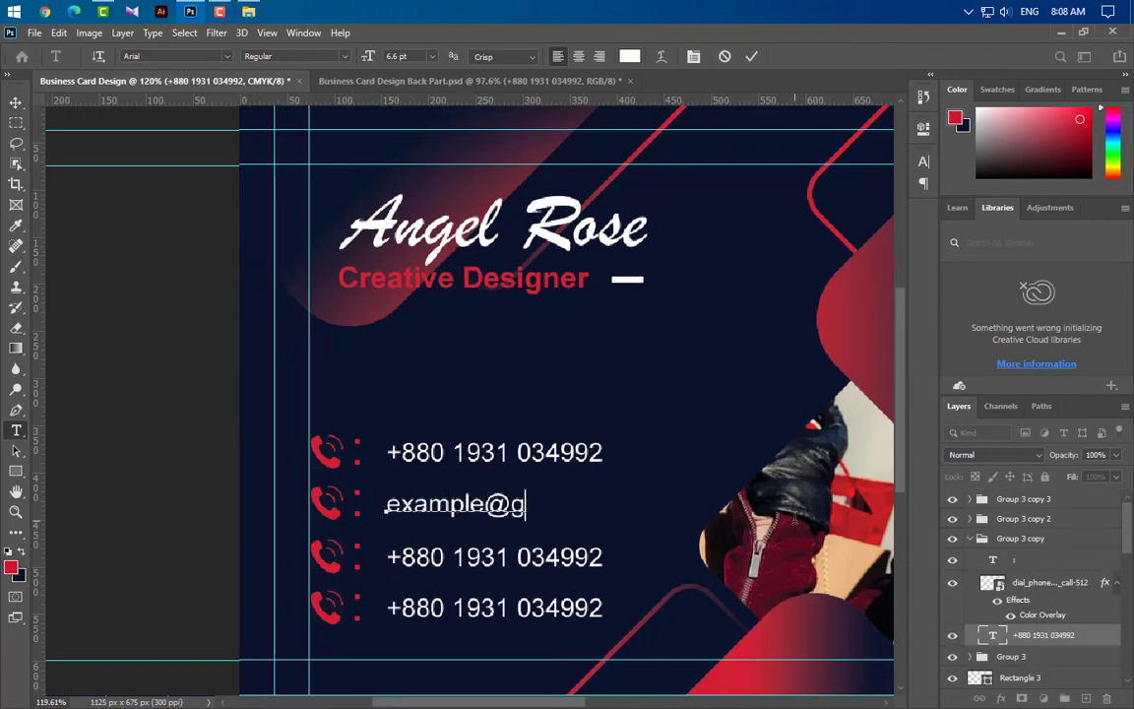
type("mail c")
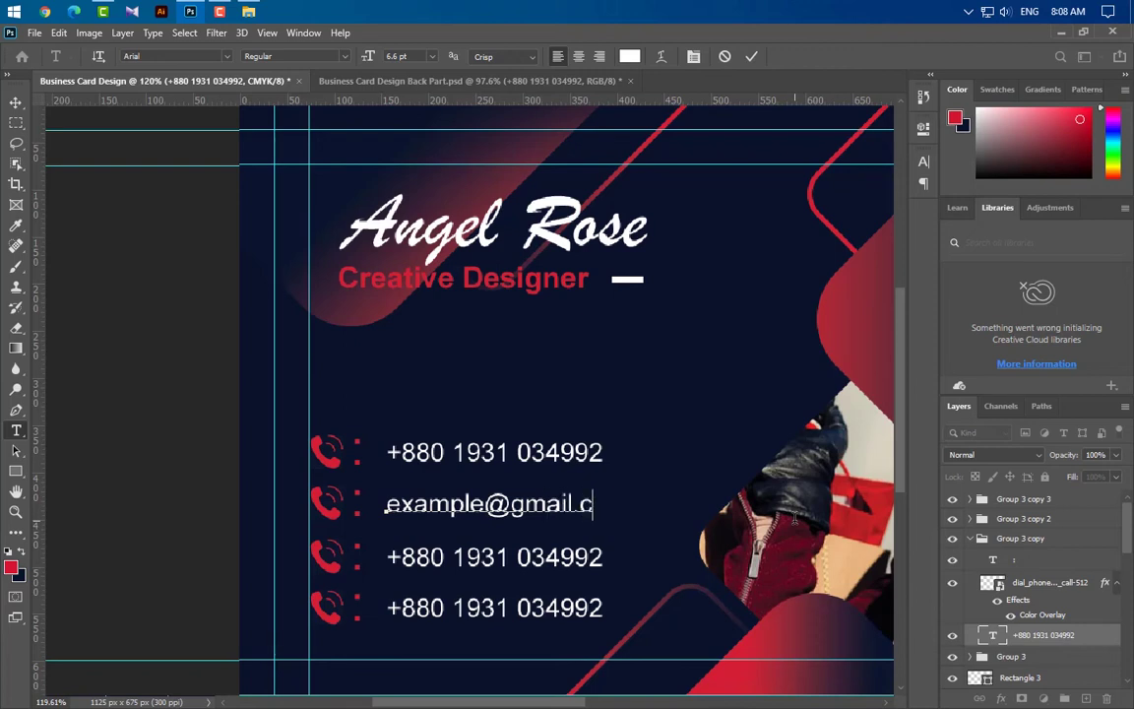
type("om")
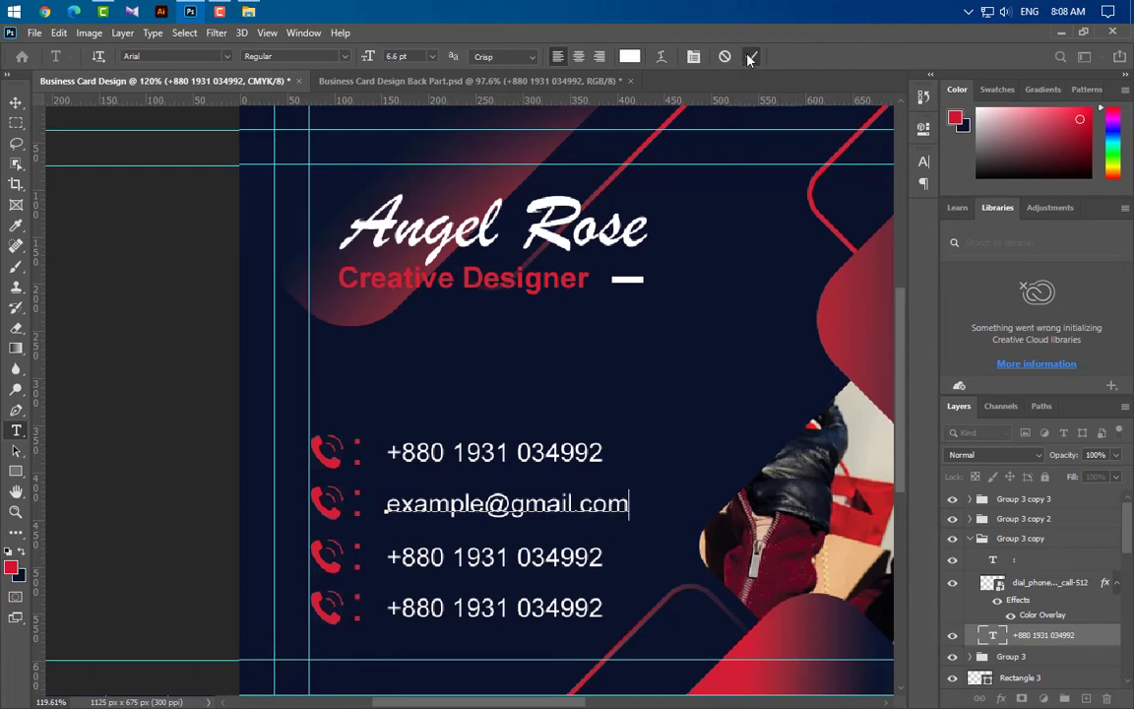
key("ctrl+Return")
left_click_drag(392, 557, 812, 557)
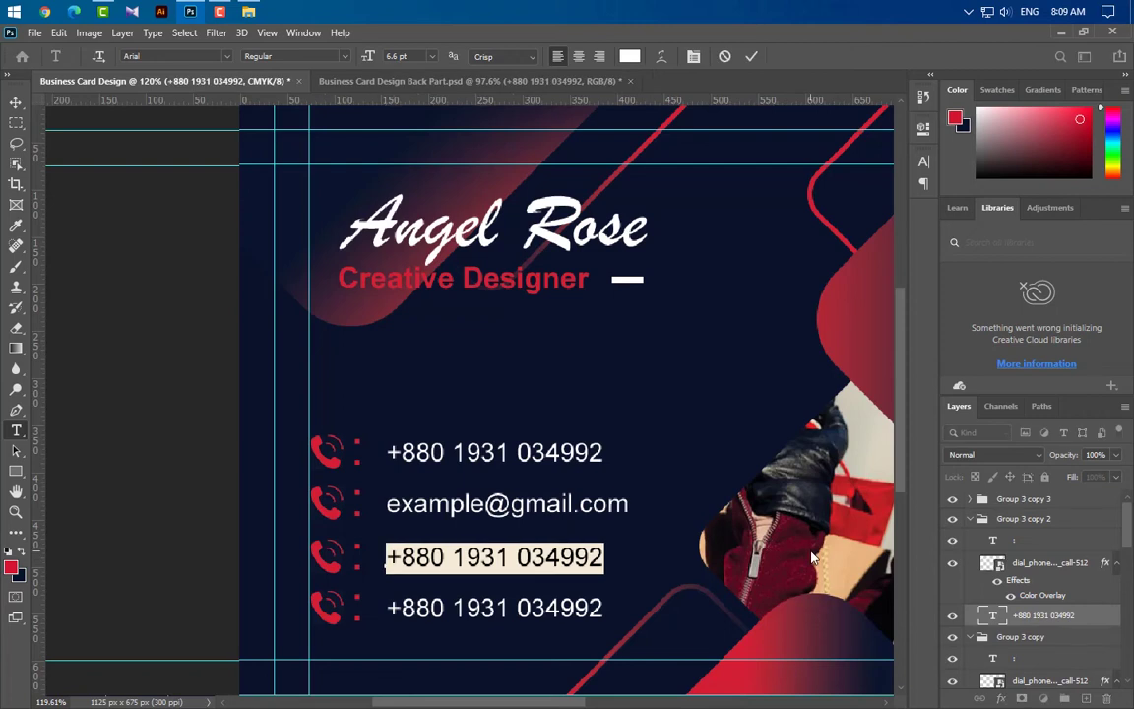
type("www.graphics")
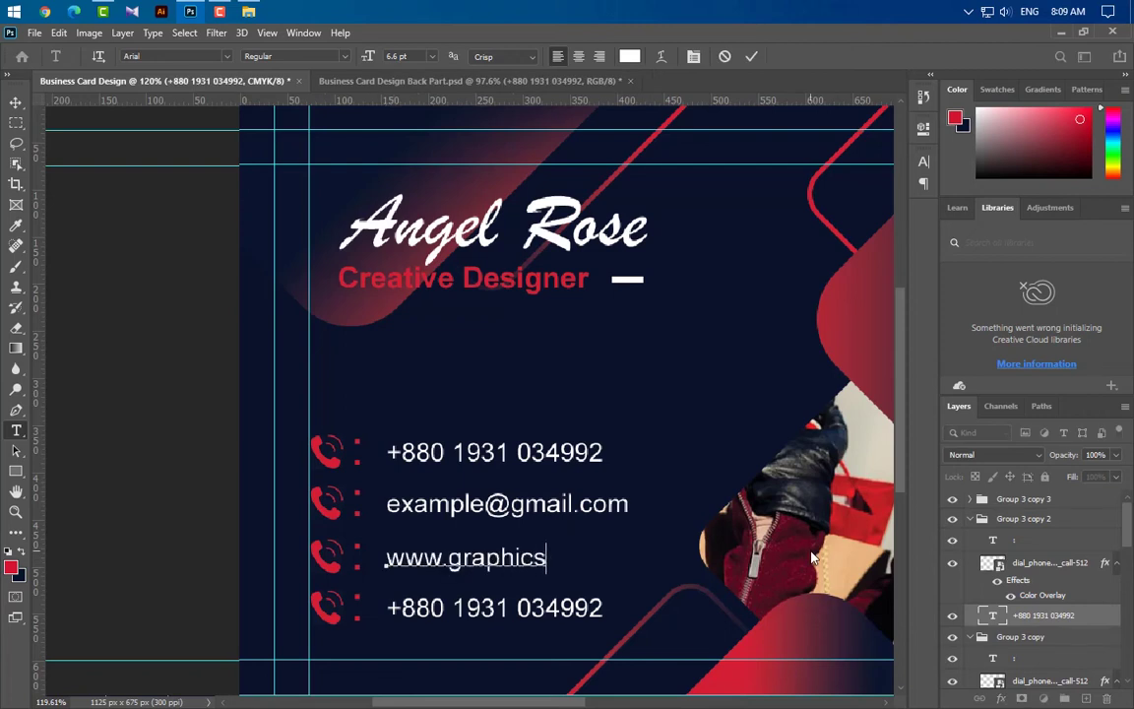
type("family")
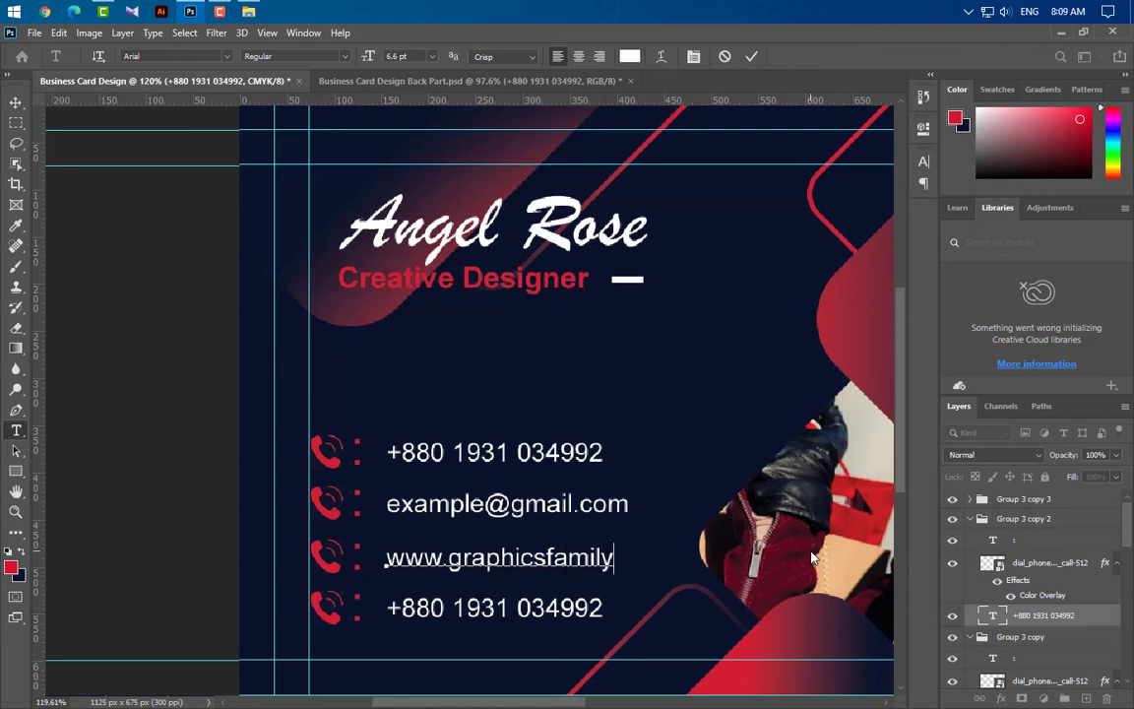
type(".com")
left_click(751, 56)
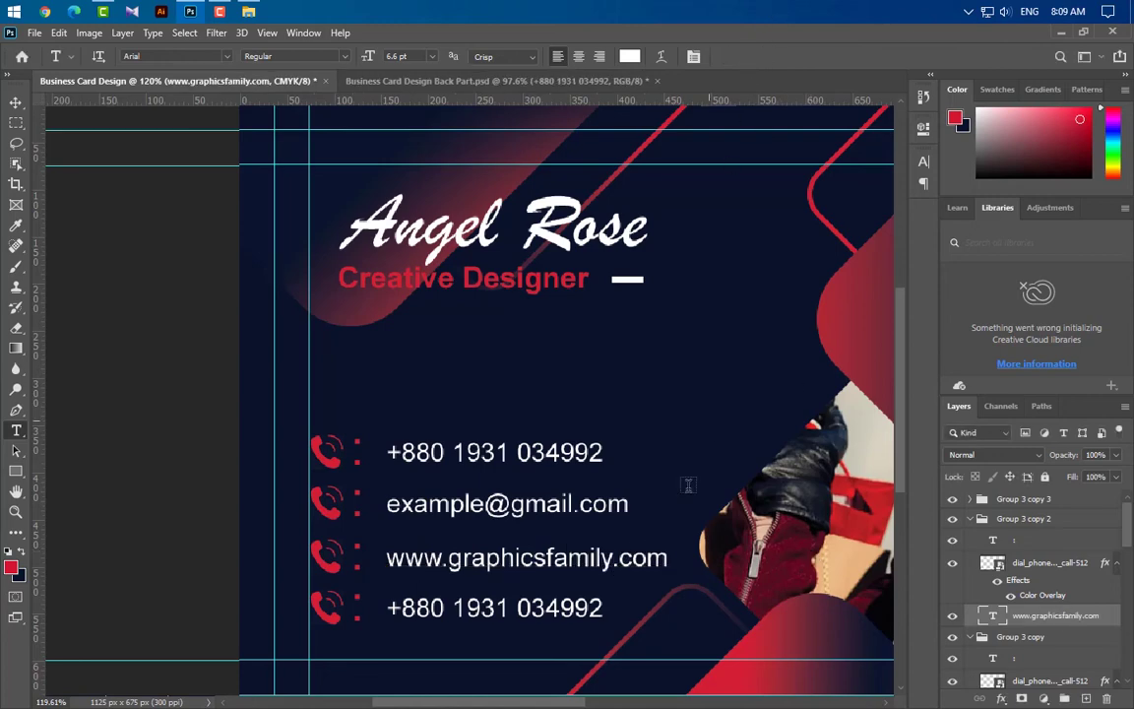
triple_click(391, 609)
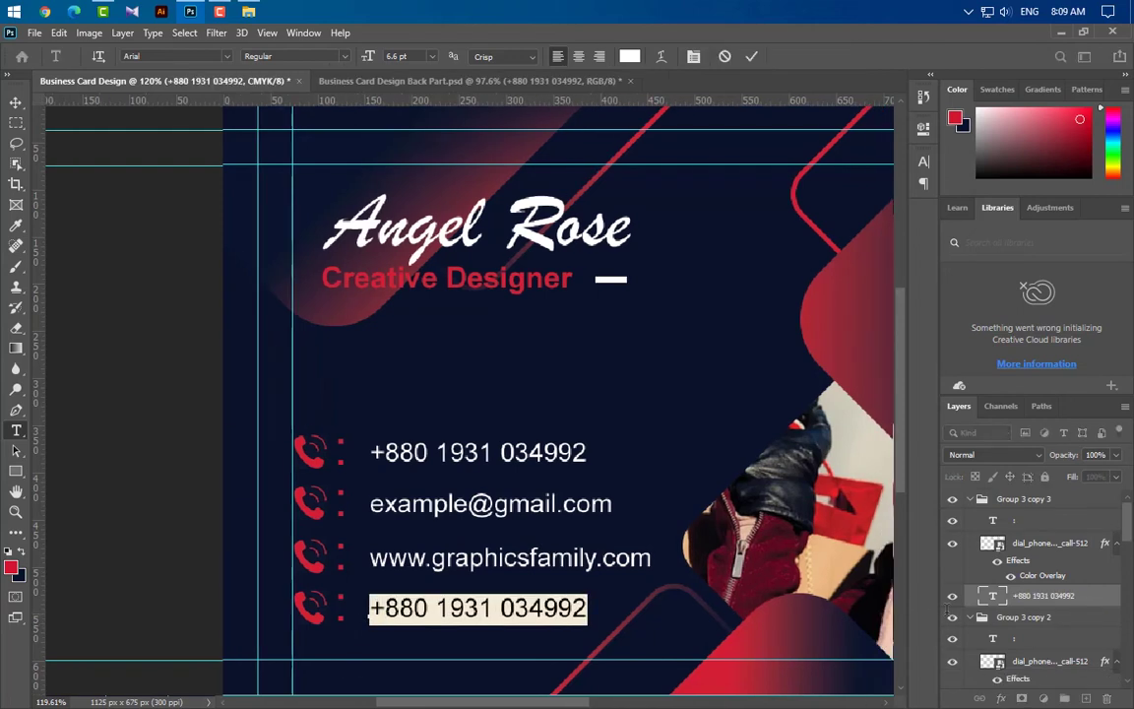
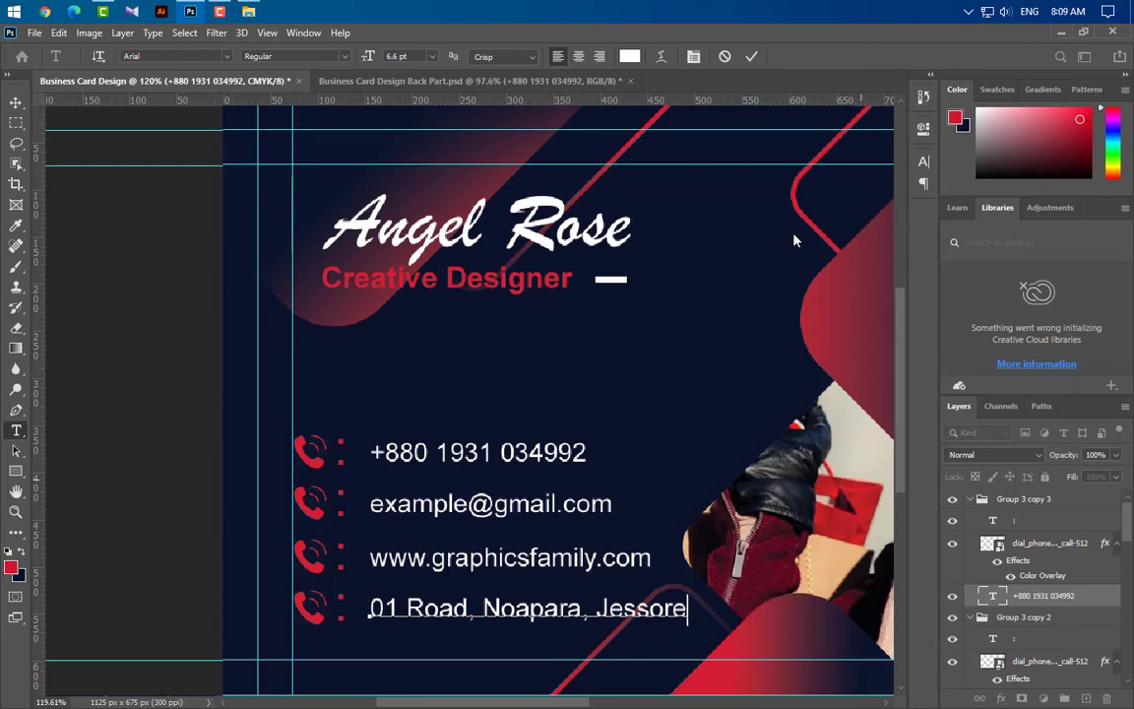
left_click(751, 56)
key("v")
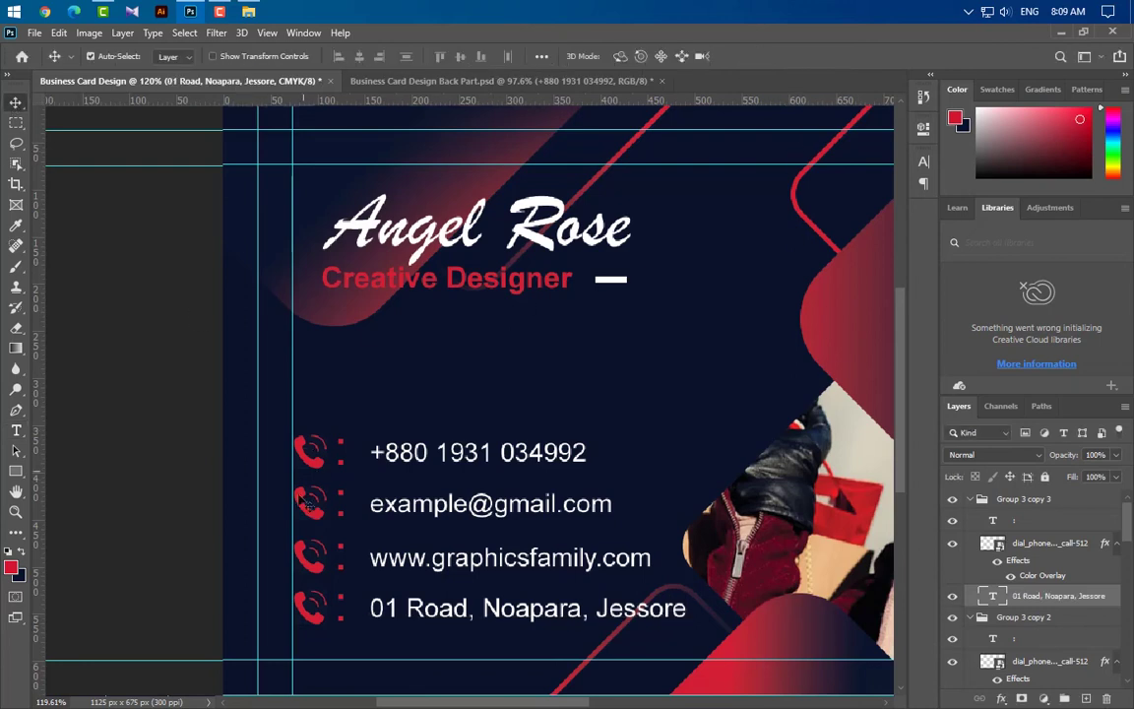
left_click(300, 492)
left_click(248, 10)
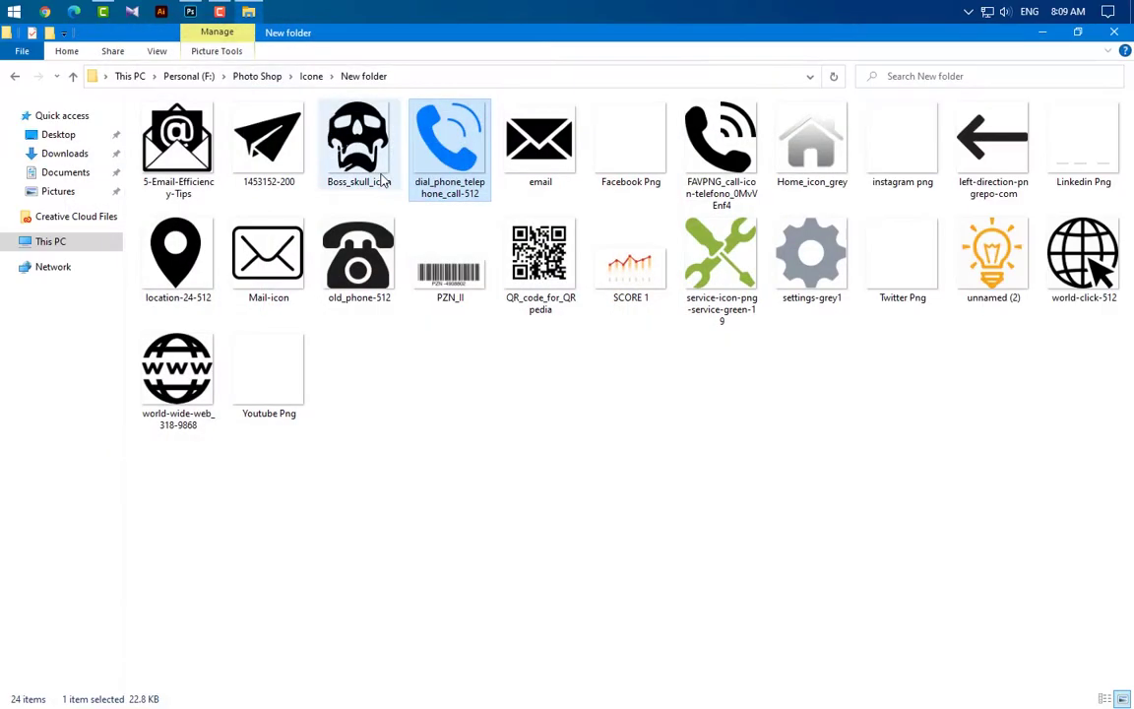
left_click_drag(274, 157, 488, 522)
left_click_drag(875, 694, 343, 453)
left_click_drag(307, 406, 329, 503)
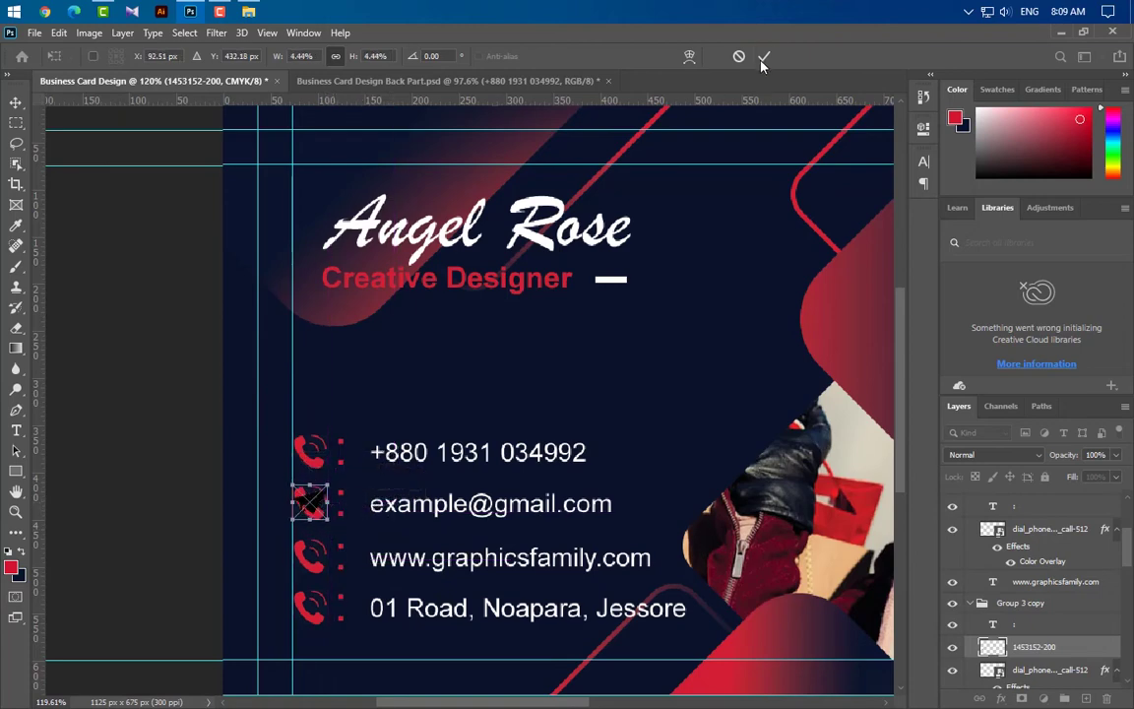
left_click(764, 57)
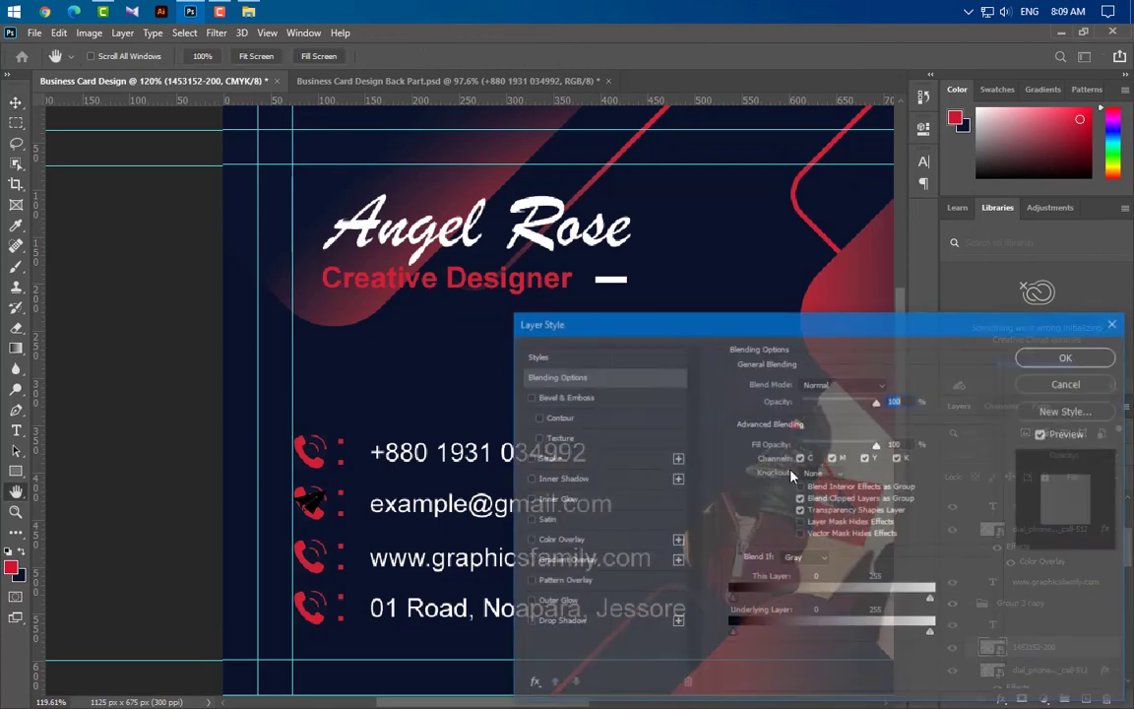
left_click(558, 539)
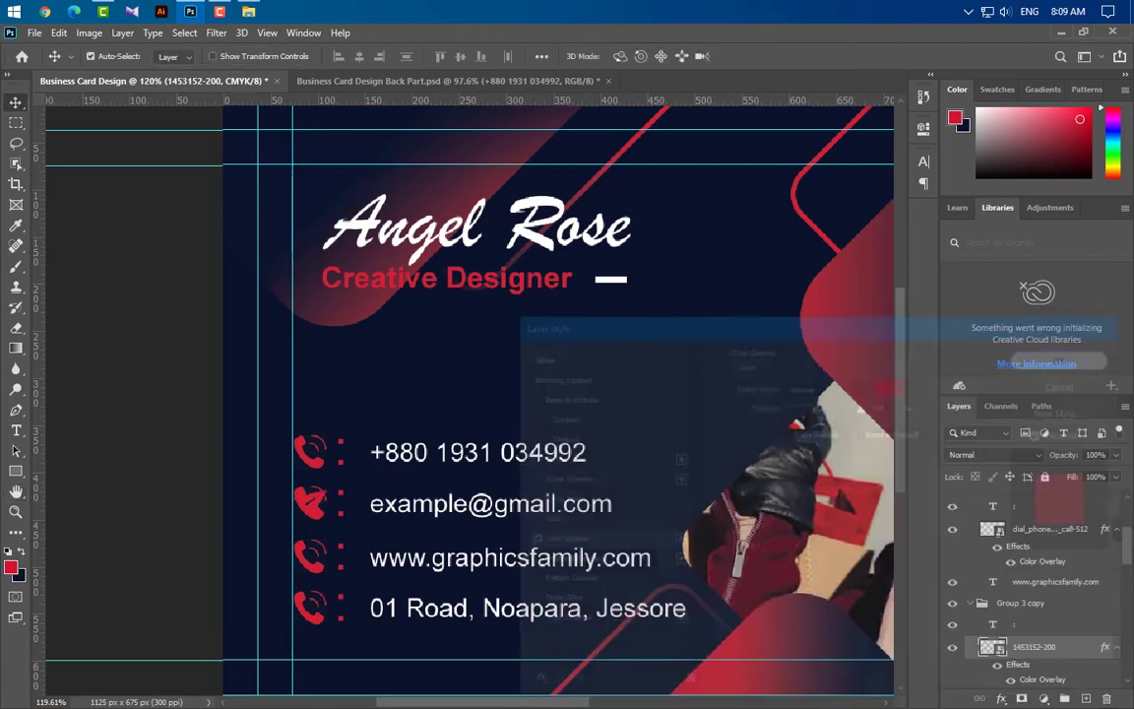
scroll(1085, 654, "down", 1)
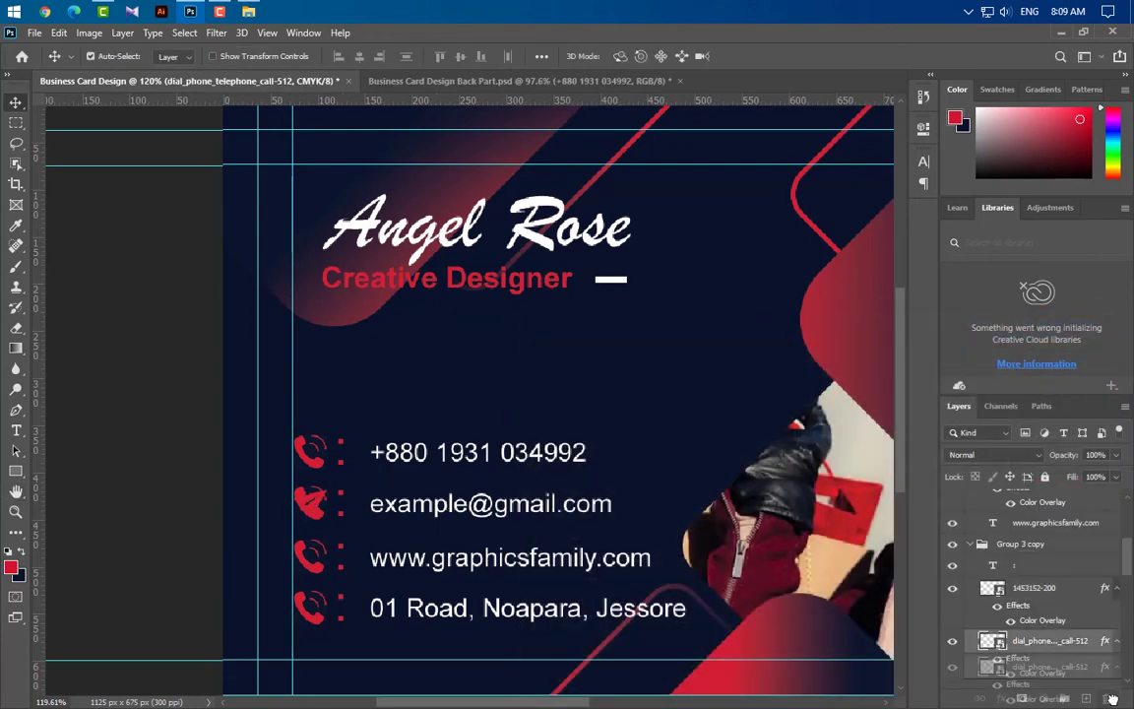
left_click(507, 504)
Set a shrunken red globe icon on the website row and delete its old phone icon
left_click(311, 503)
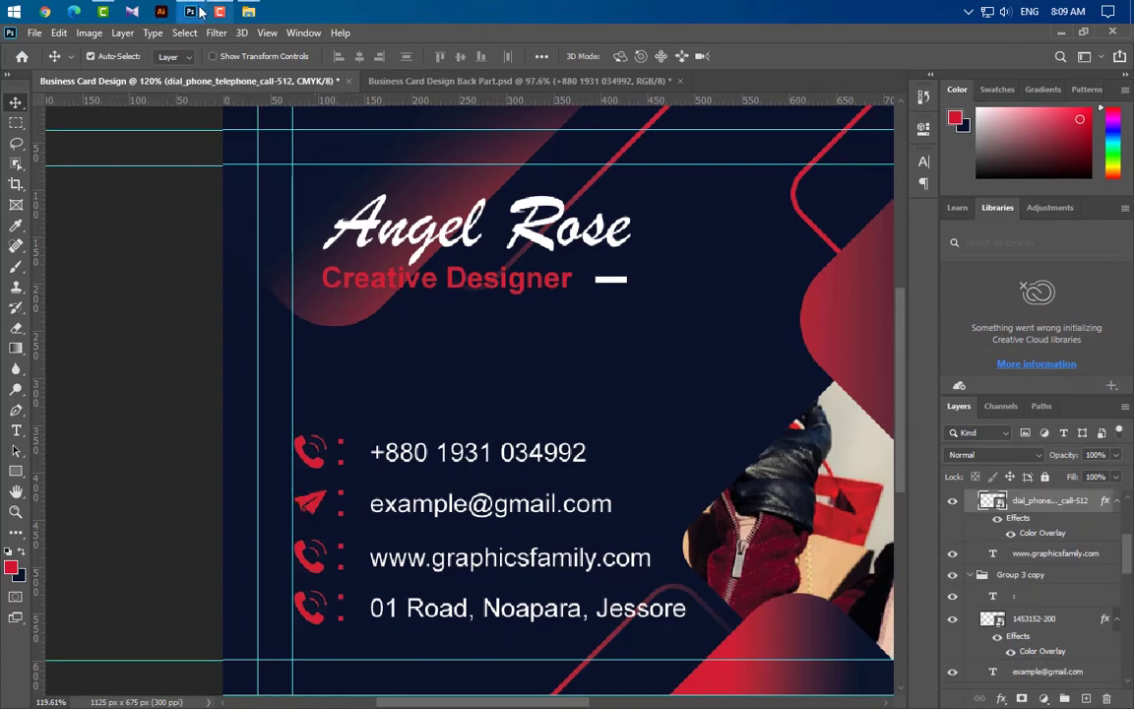
left_click(189, 11)
left_click_drag(1083, 254, 536, 581)
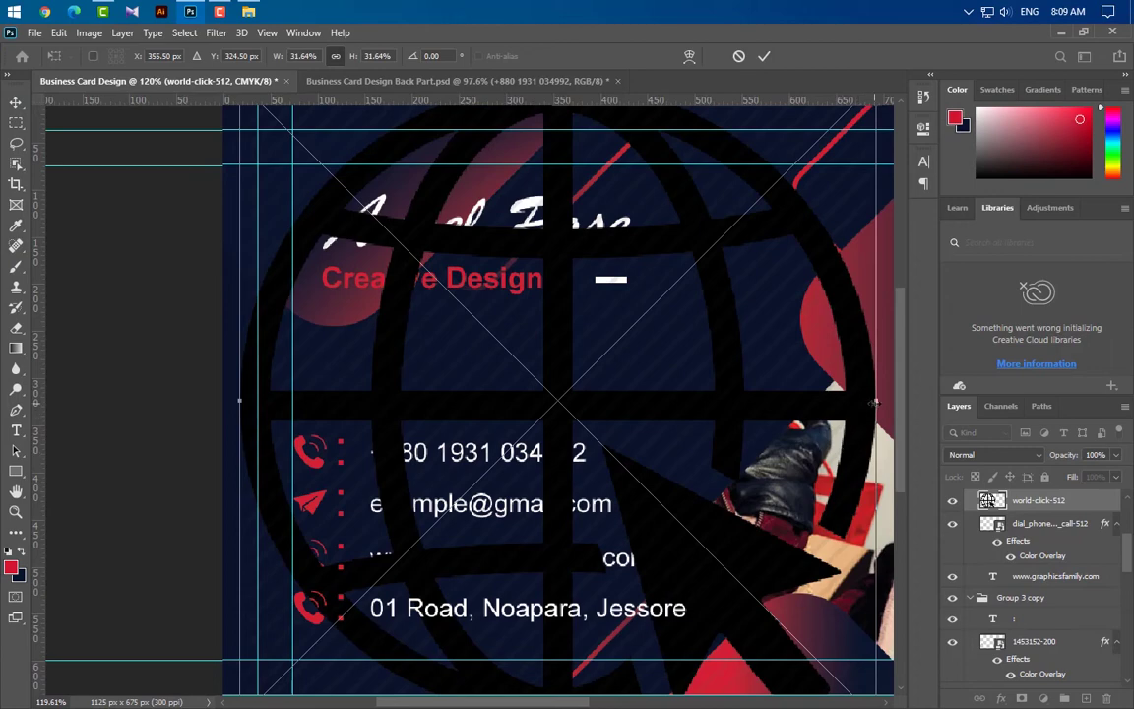
left_click_drag(874, 401, 330, 557)
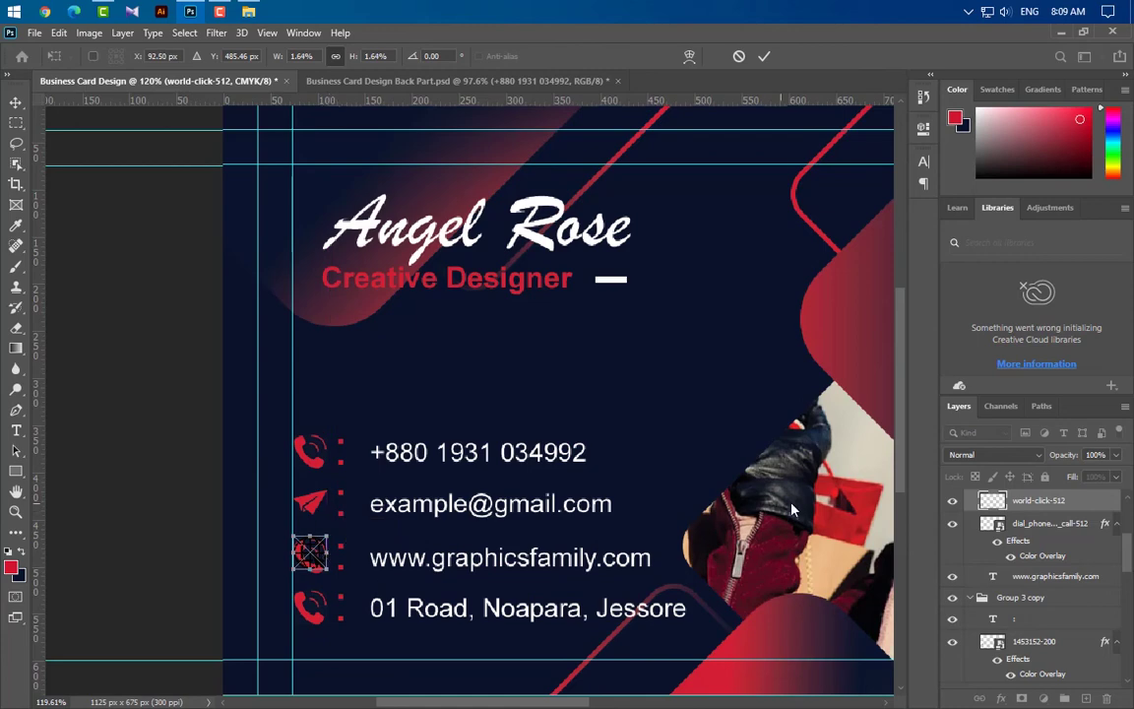
key("Down")
key("Down")
key("Down")
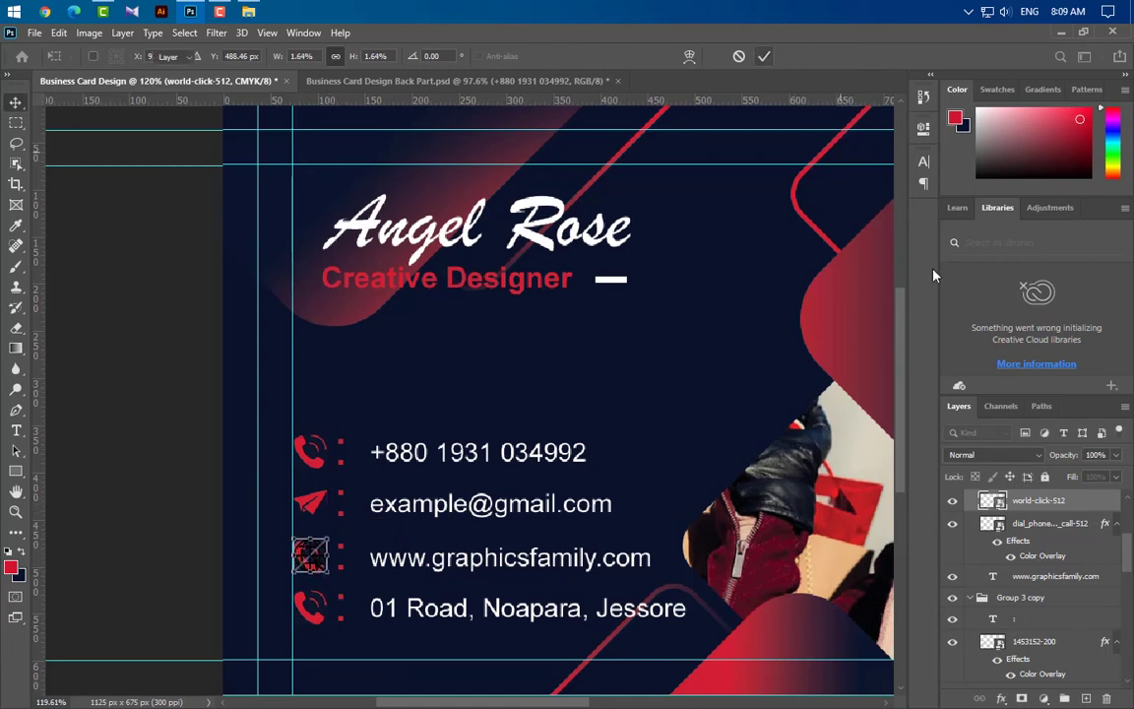
key("Return")
double_click(1078, 500)
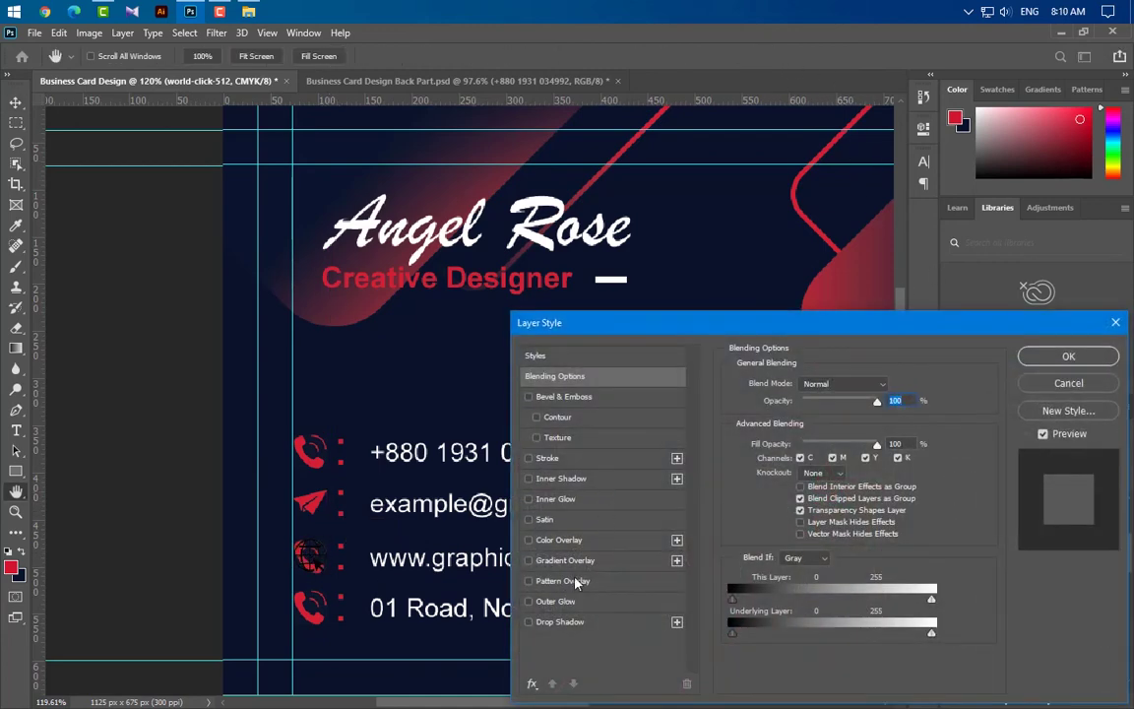
left_click(558, 539)
left_click(1061, 356)
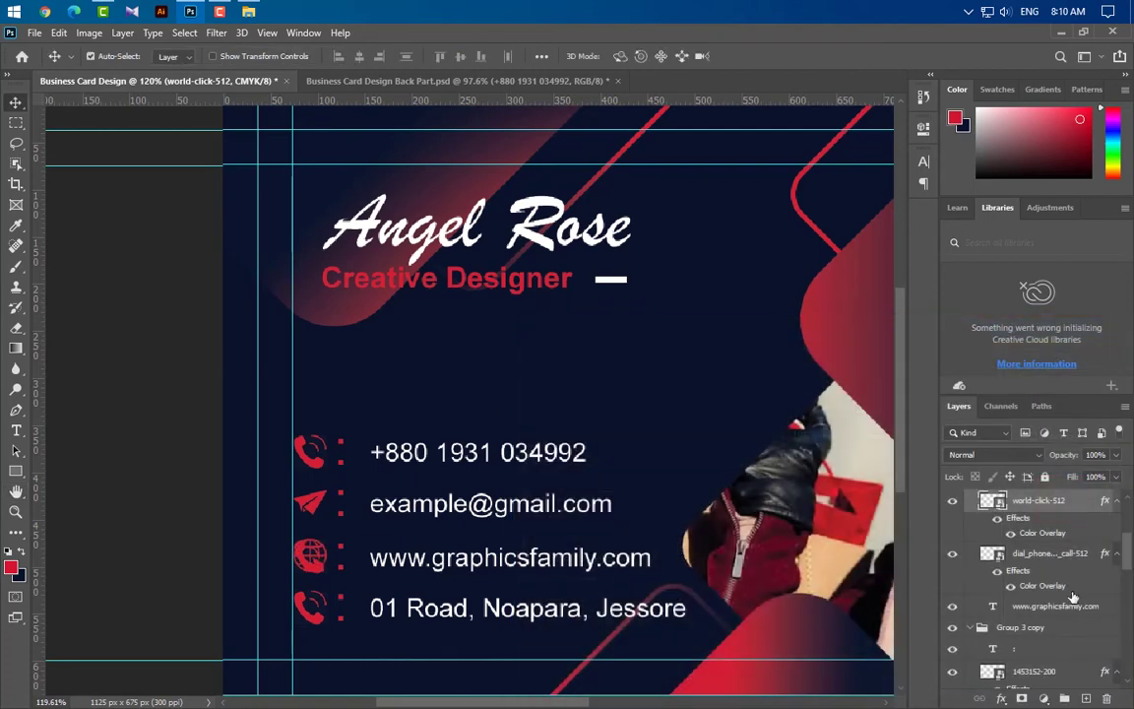
left_click(1065, 558)
key("Delete")
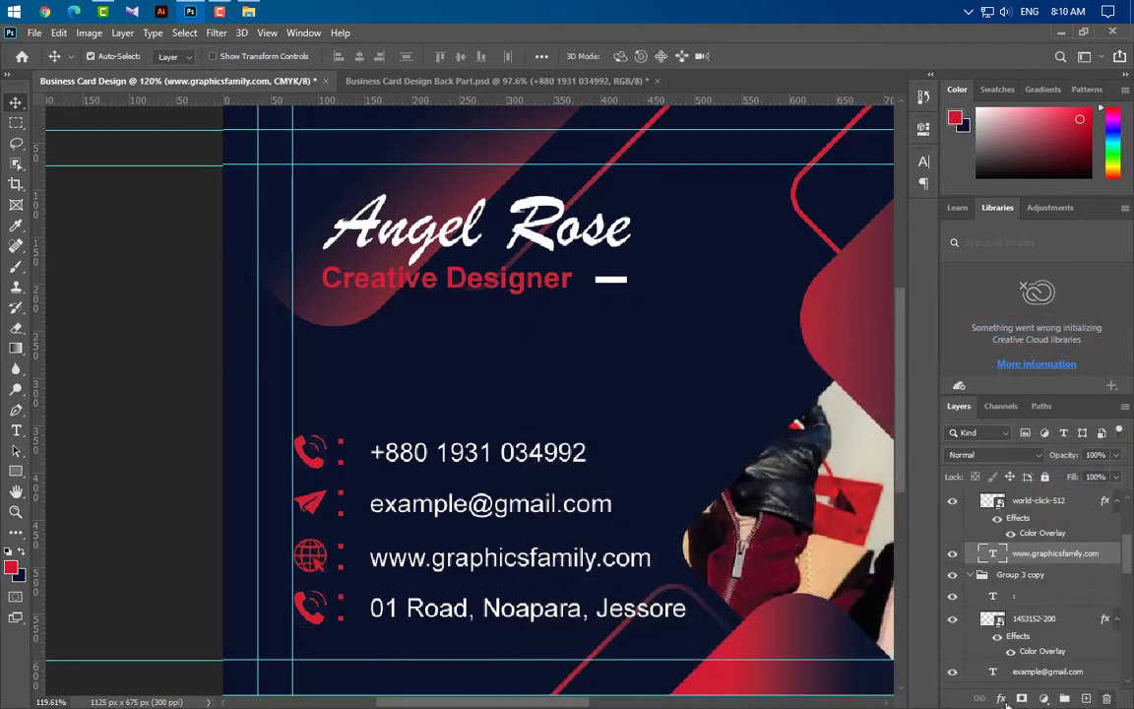
Place the location-24-512 pin beside the address with a red overlay, removing the leftover handset
left_click(322, 627)
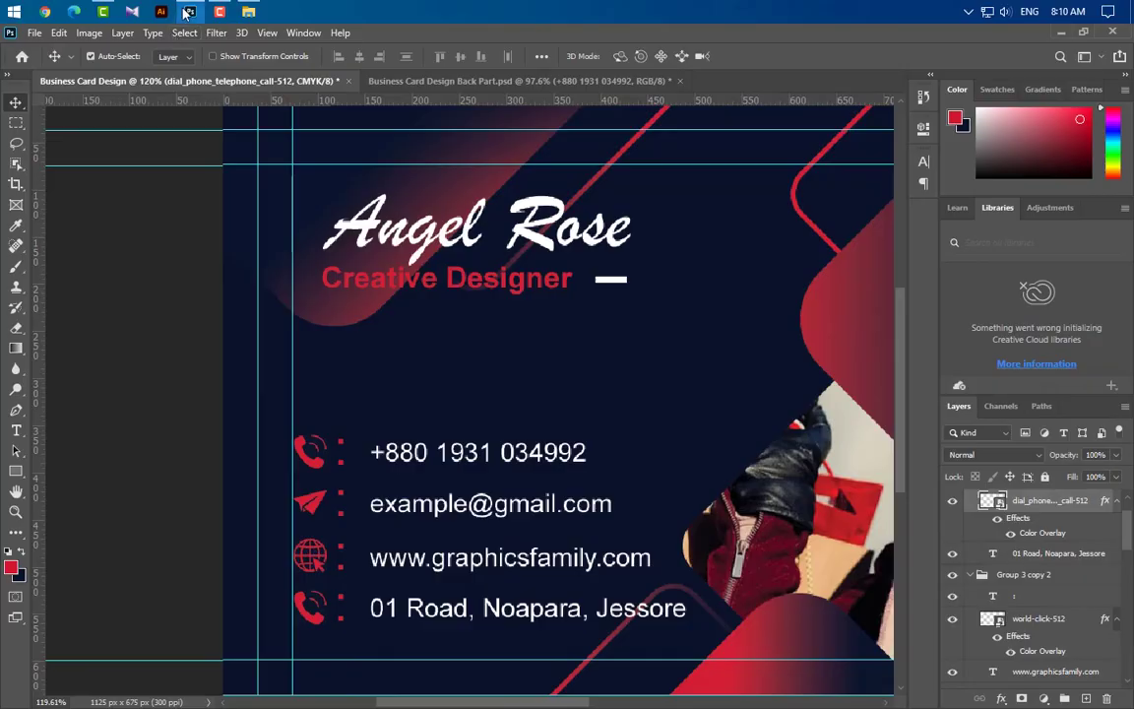
left_click(187, 12)
left_click(177, 256)
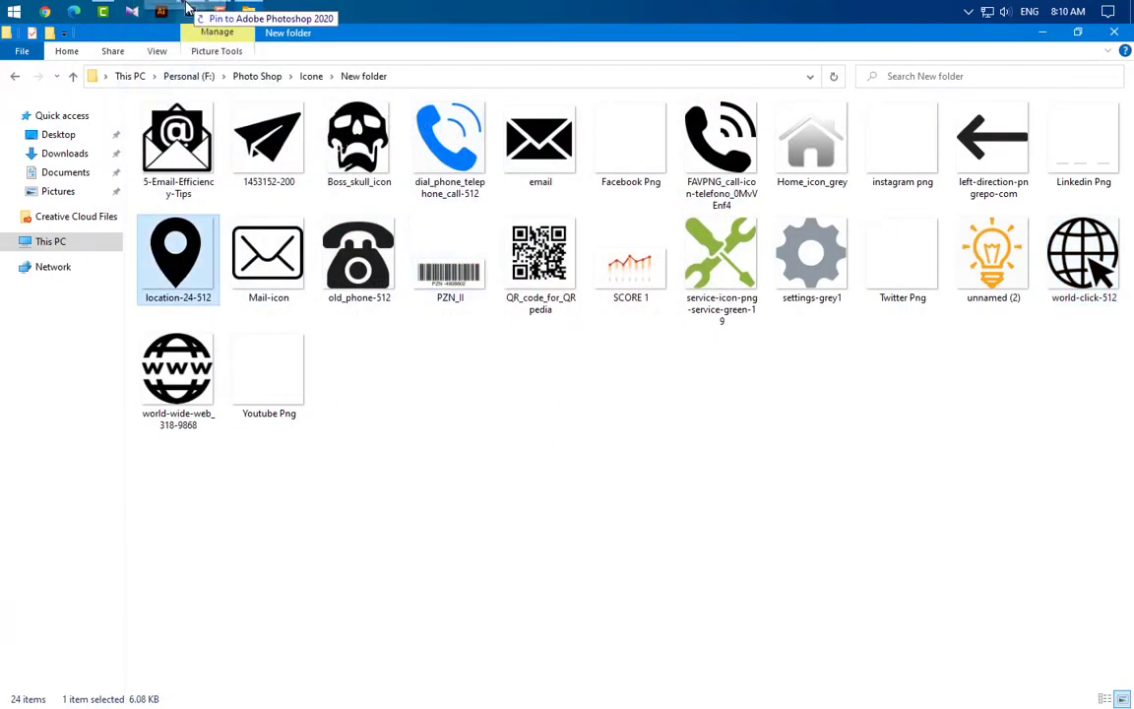
left_click_drag(187, 11, 331, 445)
left_click_drag(300, 404, 327, 610)
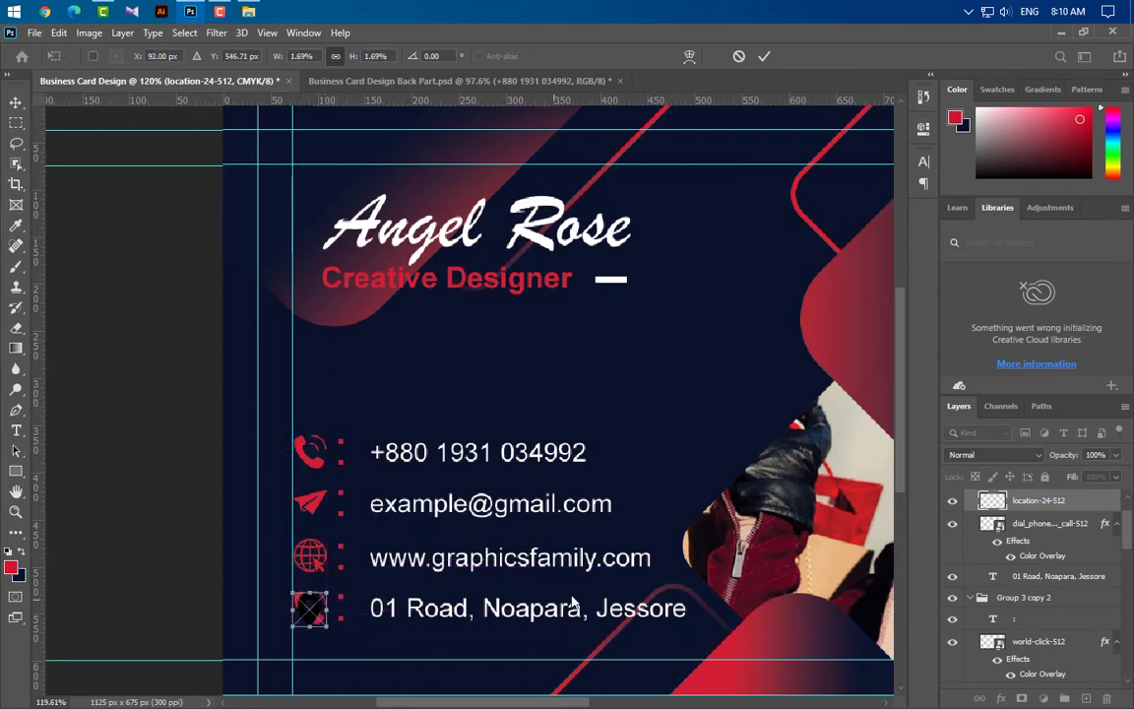
key("Return")
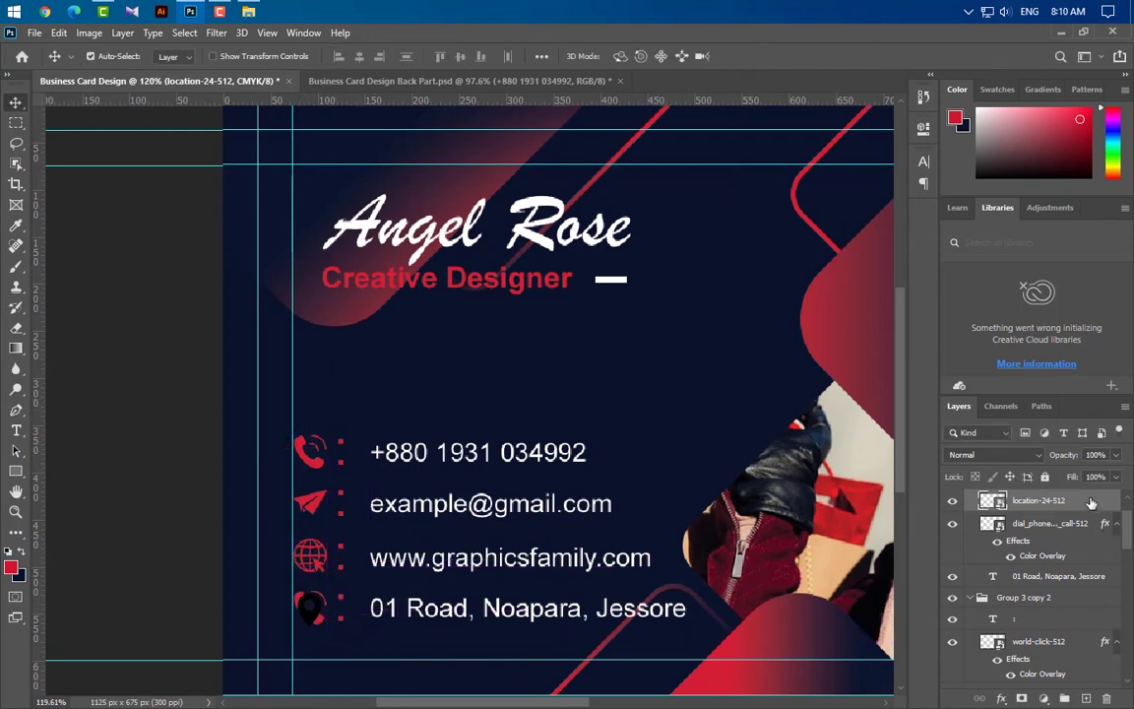
left_click(558, 539)
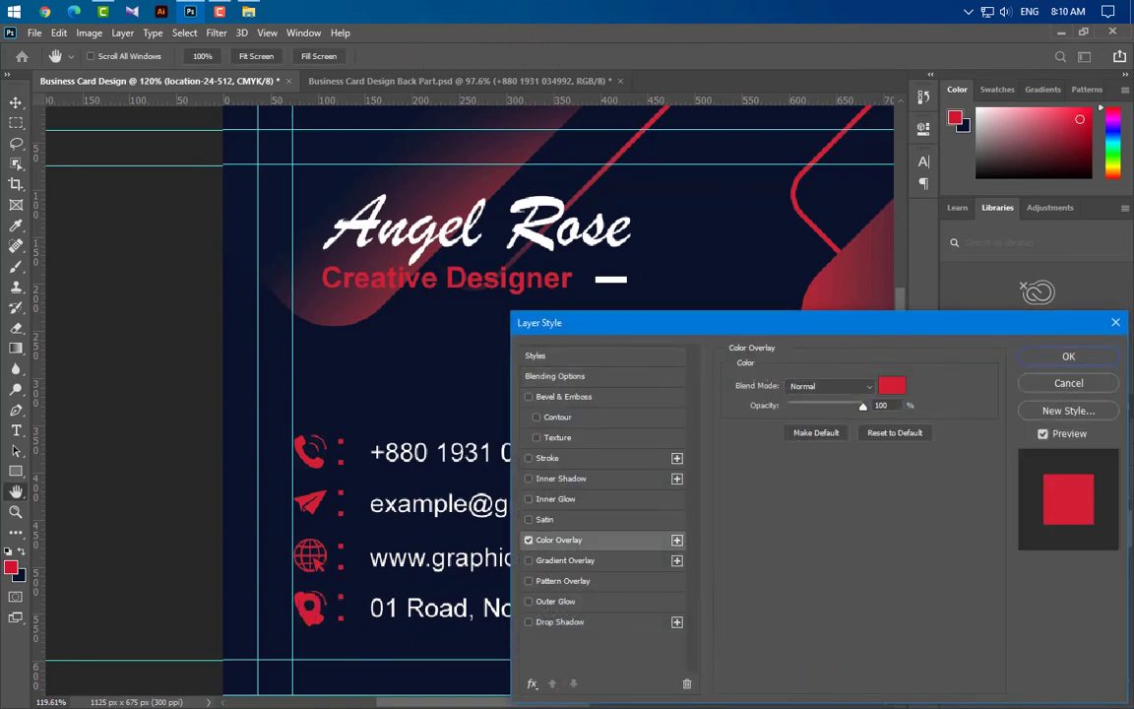
left_click(1091, 363)
left_click_drag(1051, 553, 1103, 689)
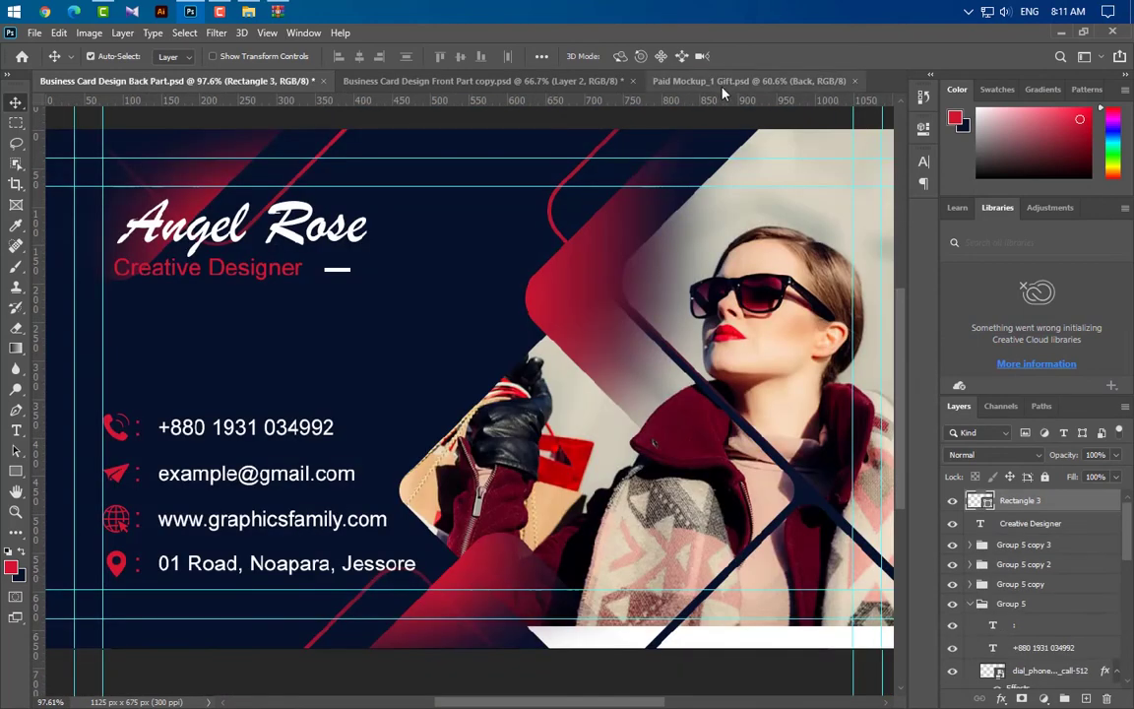
Stamp the front design into the mockup's Front smart object, centre it, and save
left_click(721, 85)
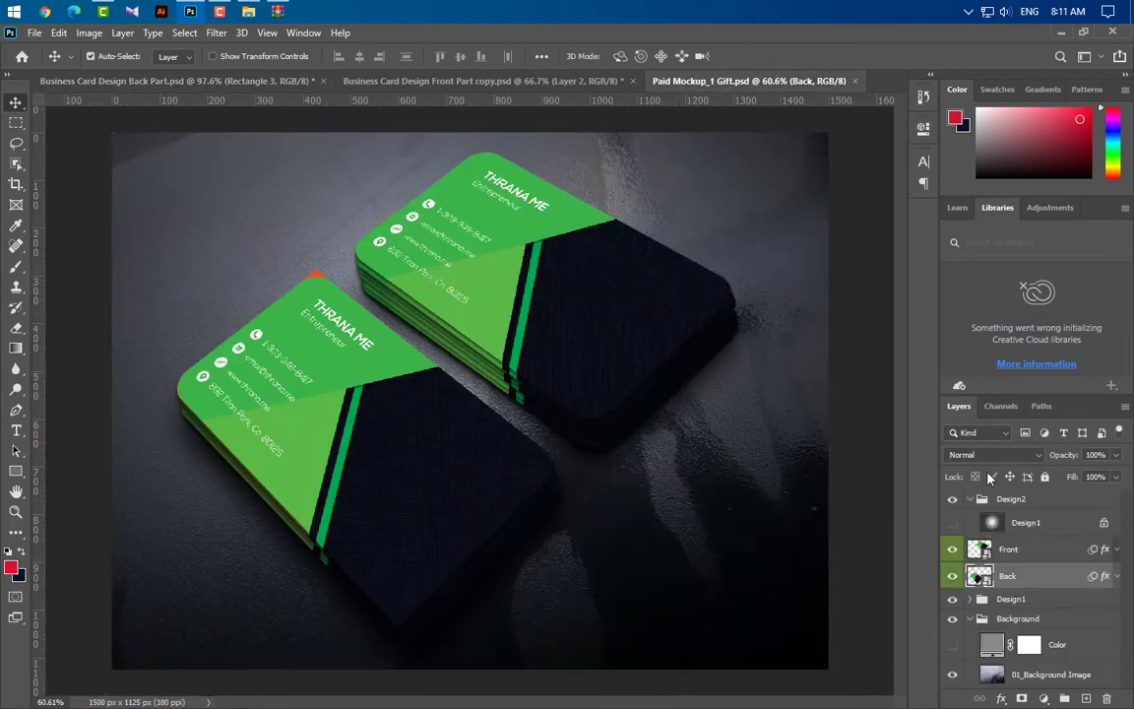
double_click(984, 554)
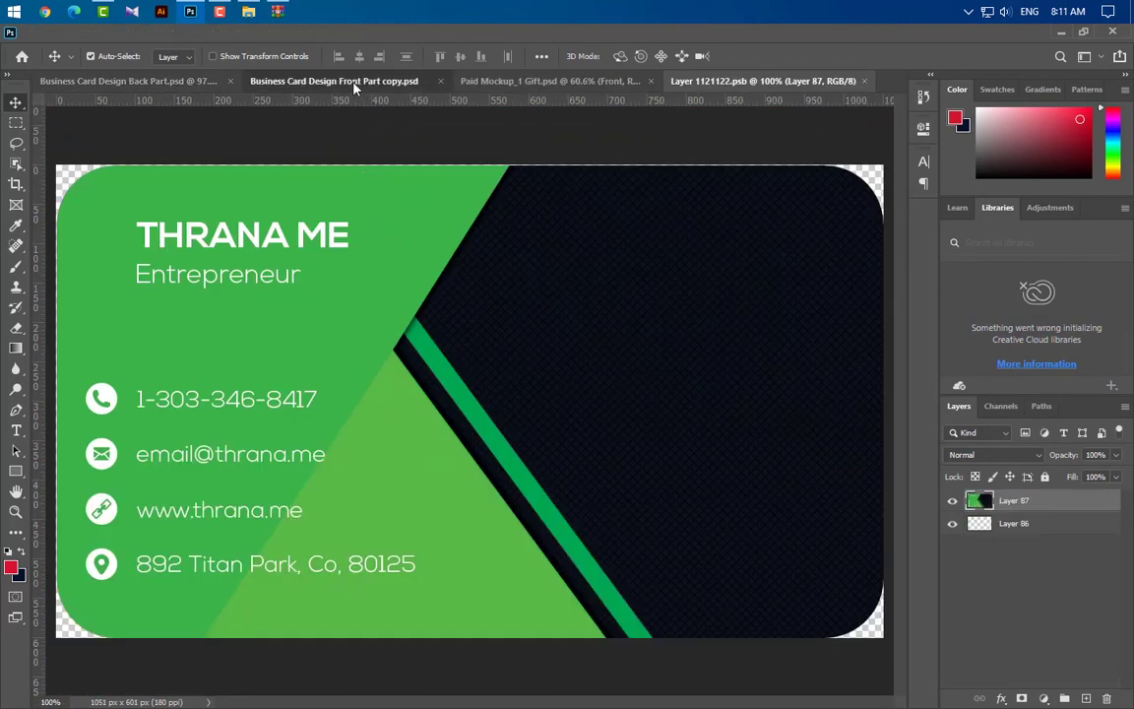
left_click(317, 75)
scroll(1056, 551, "up", 1)
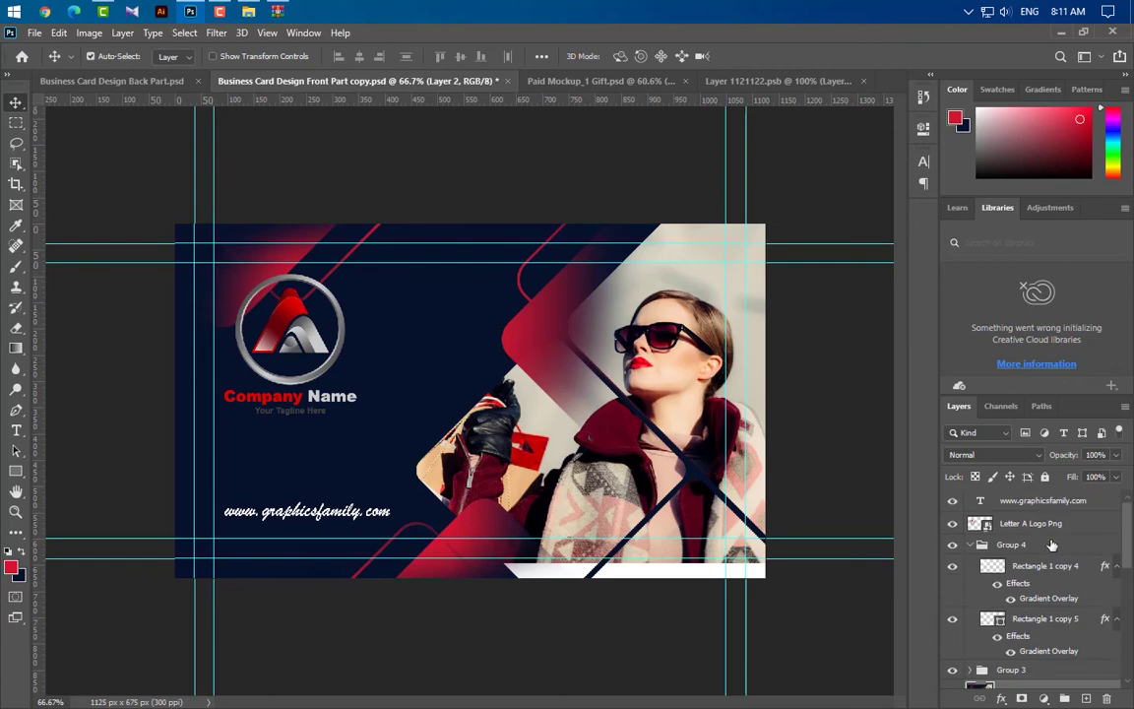
key("ctrl+alt+shift+e")
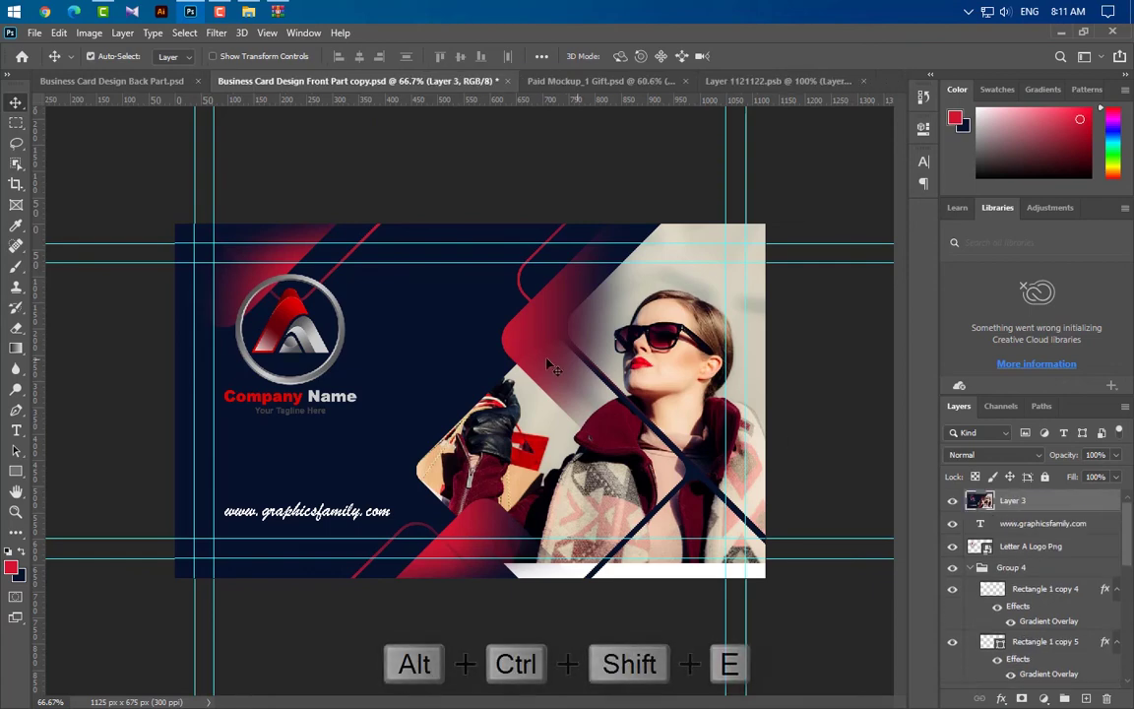
left_click_drag(551, 366, 482, 398)
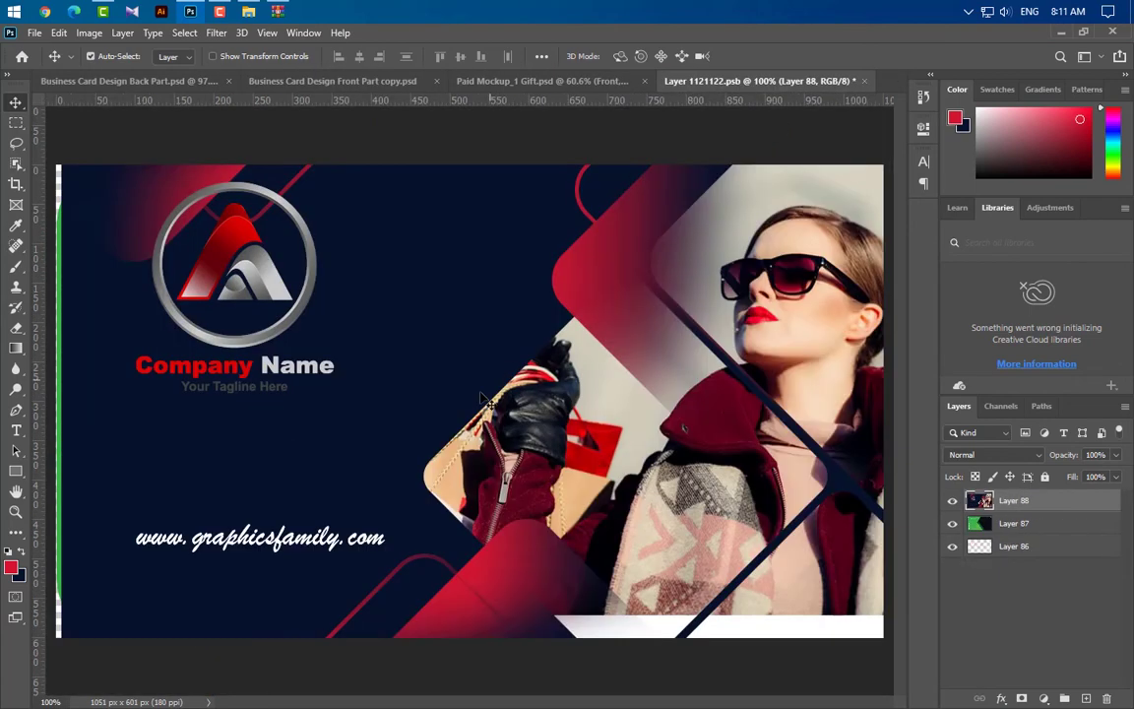
key("ctrl+a")
left_click(462, 56)
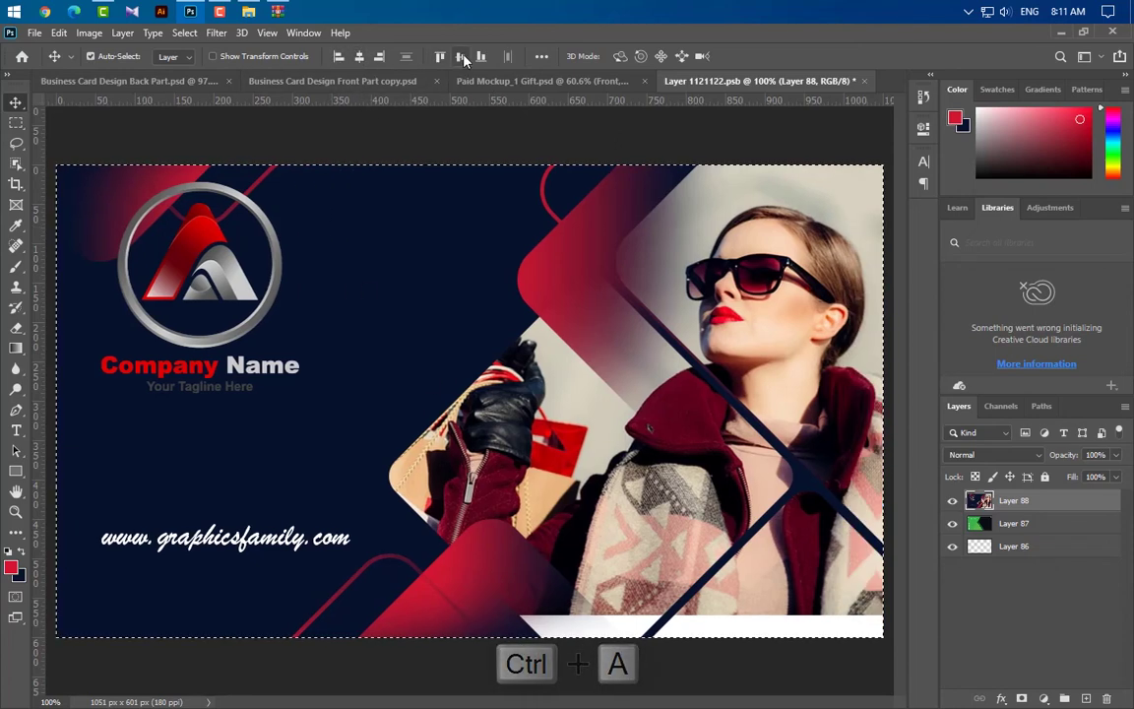
left_click(465, 57)
key("ctrl+d")
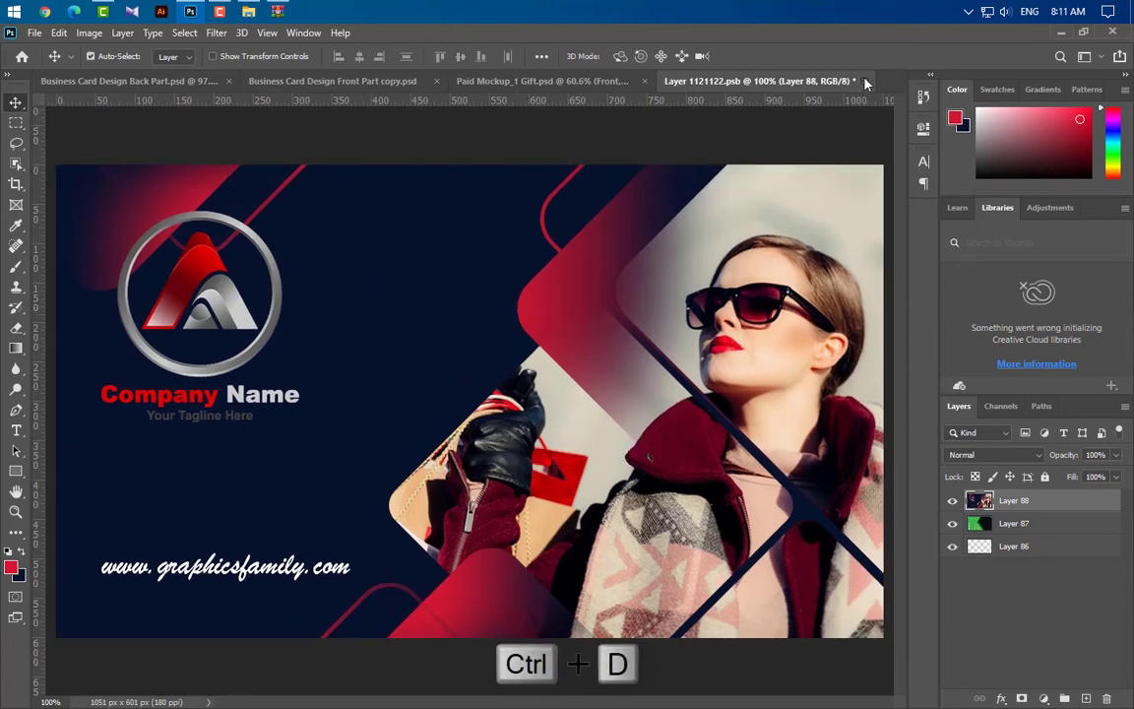
left_click(866, 82)
left_click(488, 288)
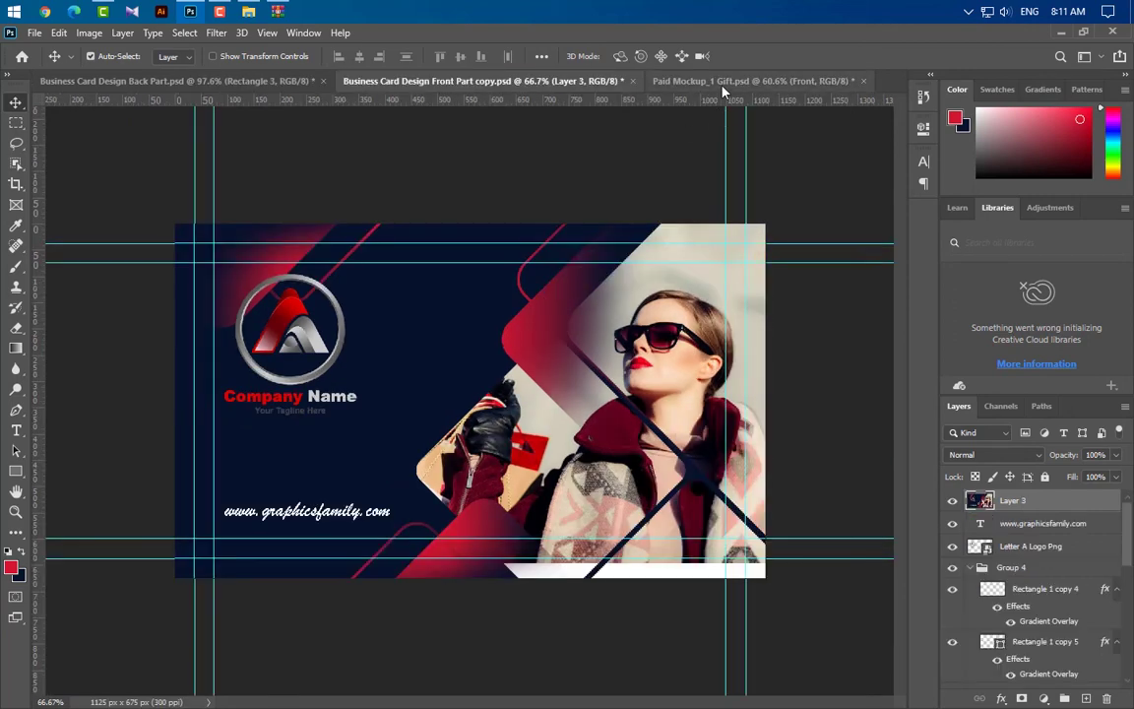
Stamp the back design into the Back smart object, align it to the card, and save
key("ctrl+Tab")
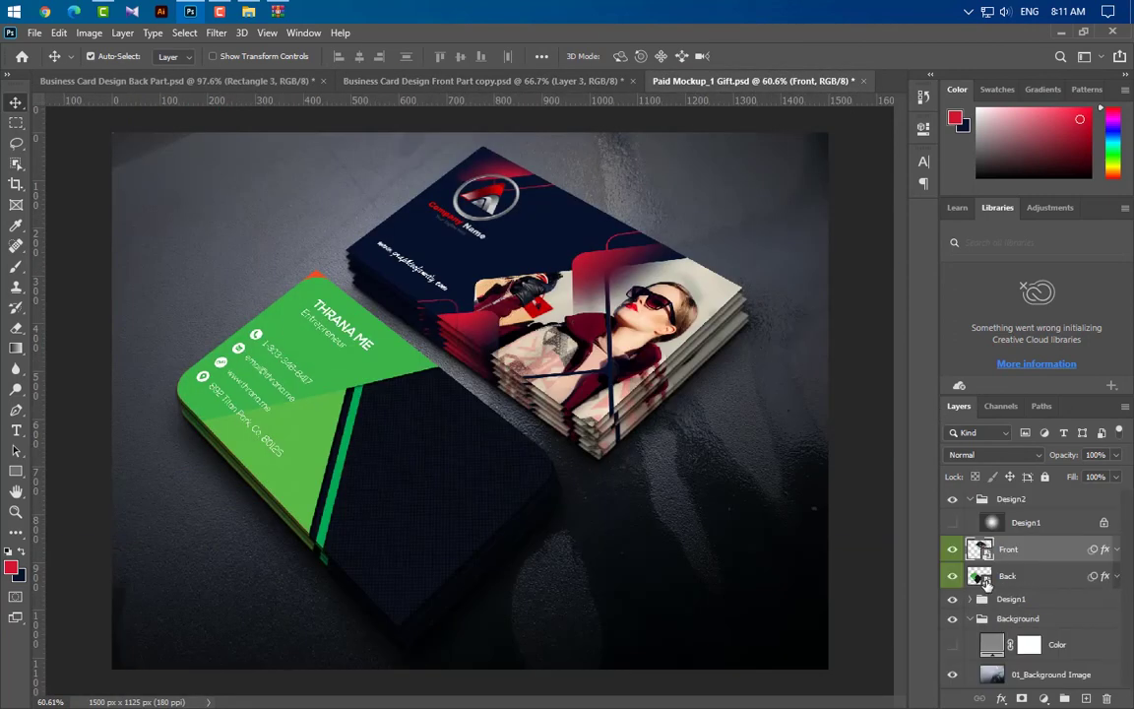
double_click(977, 578)
left_click(147, 81)
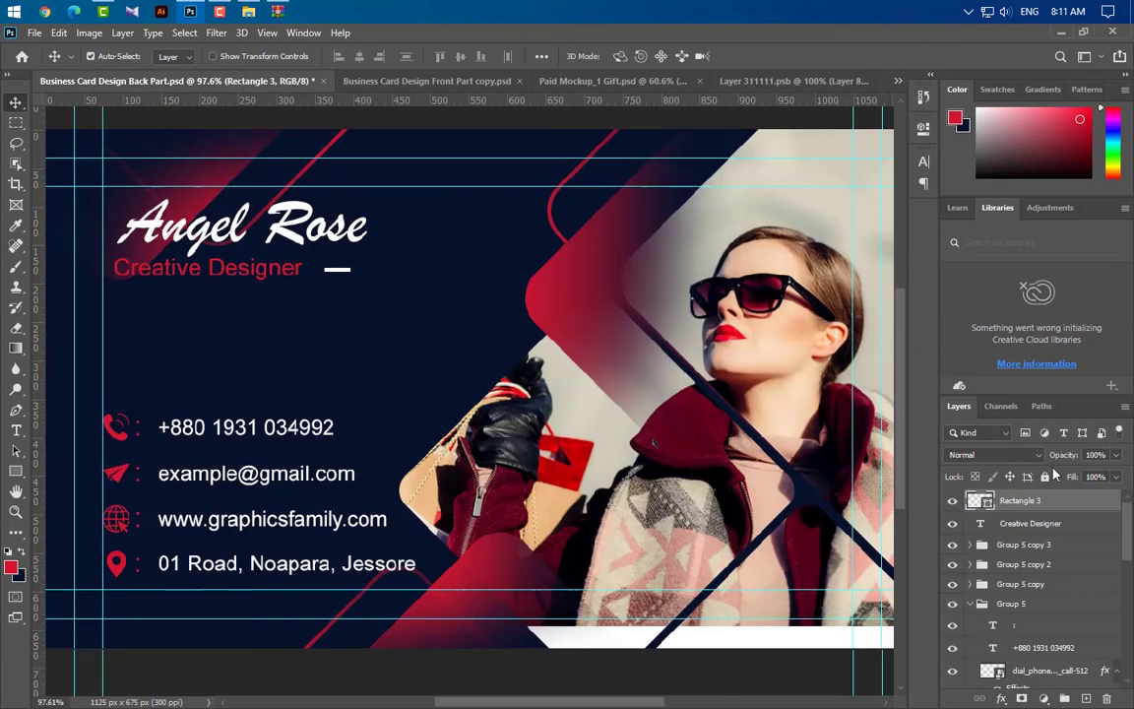
key("ctrl+shift+alt+e")
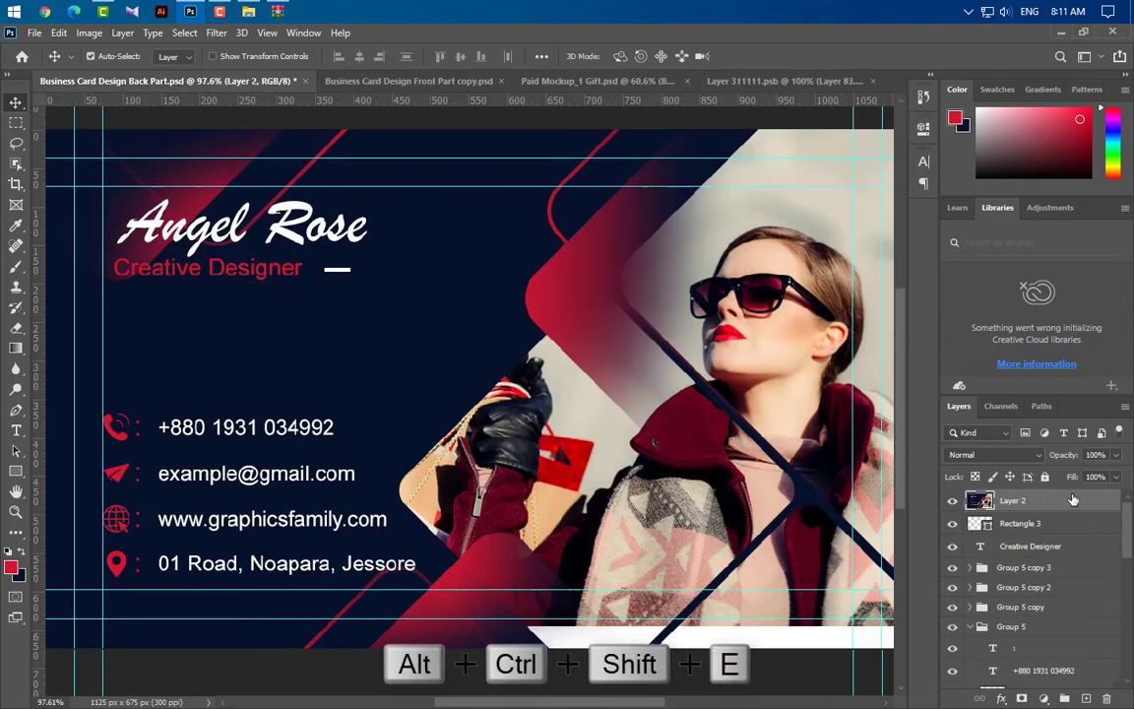
left_click_drag(846, 108, 542, 425)
key("ctrl+a")
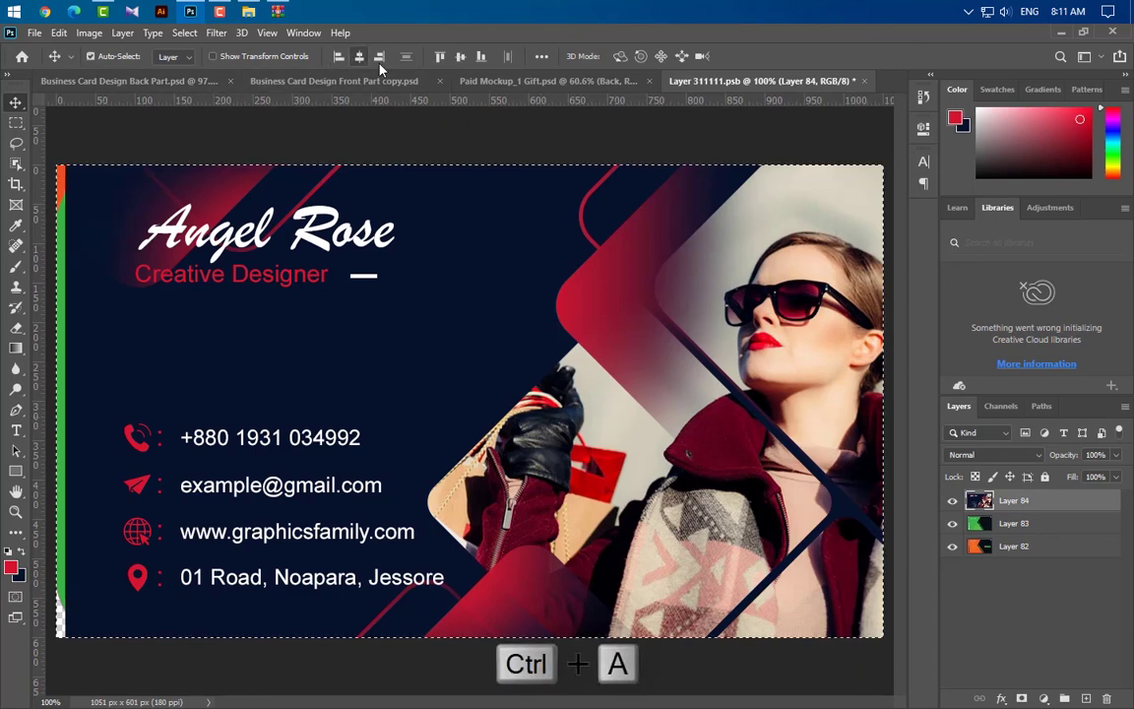
left_click(379, 56)
key("ctrl+d")
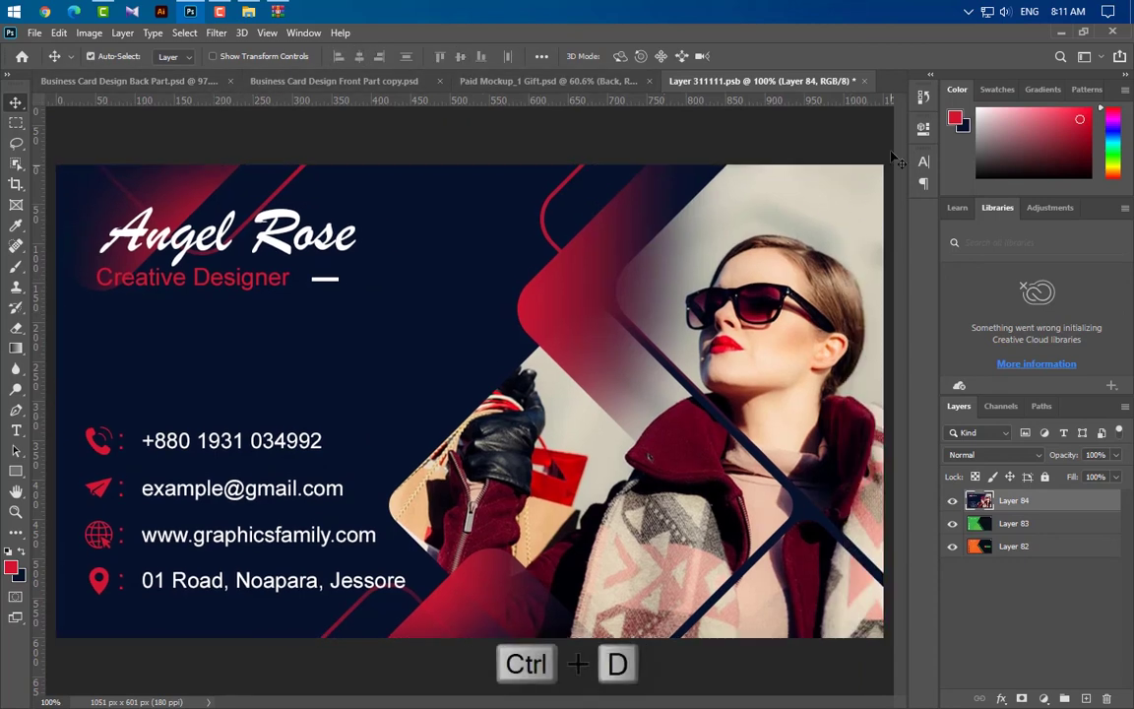
left_click(866, 82)
left_click(496, 288)
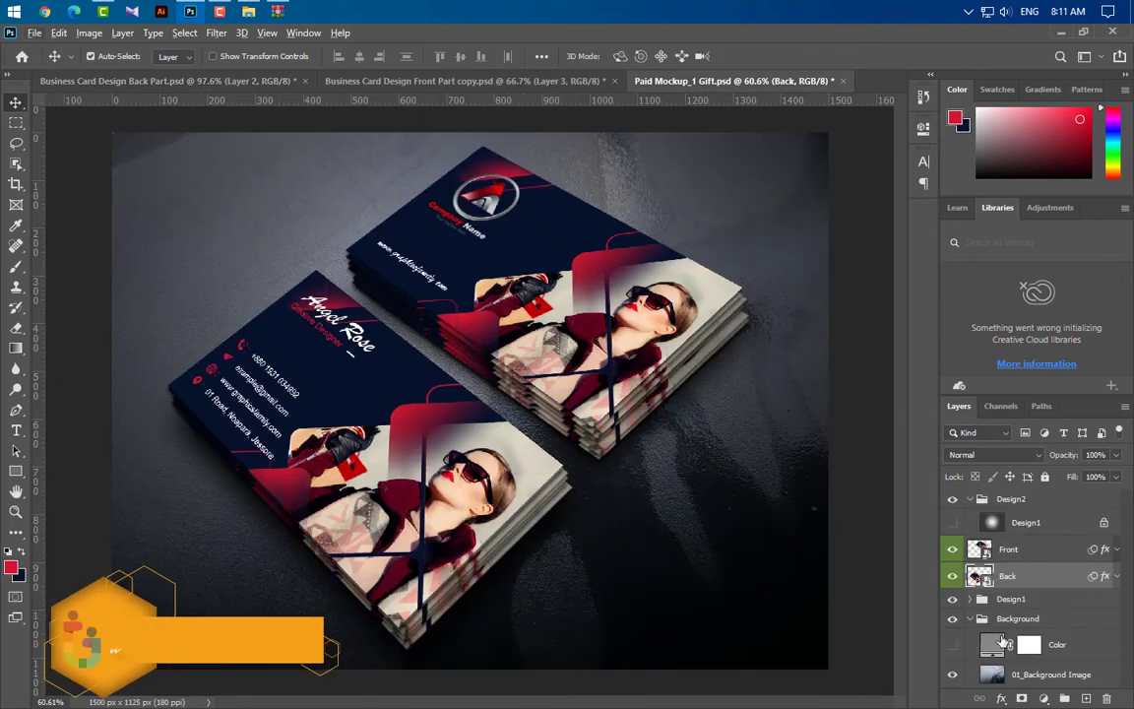
Give the 01_Background Image layer a light grey-beige #cdcbbb Color Overlay
double_click(1018, 677)
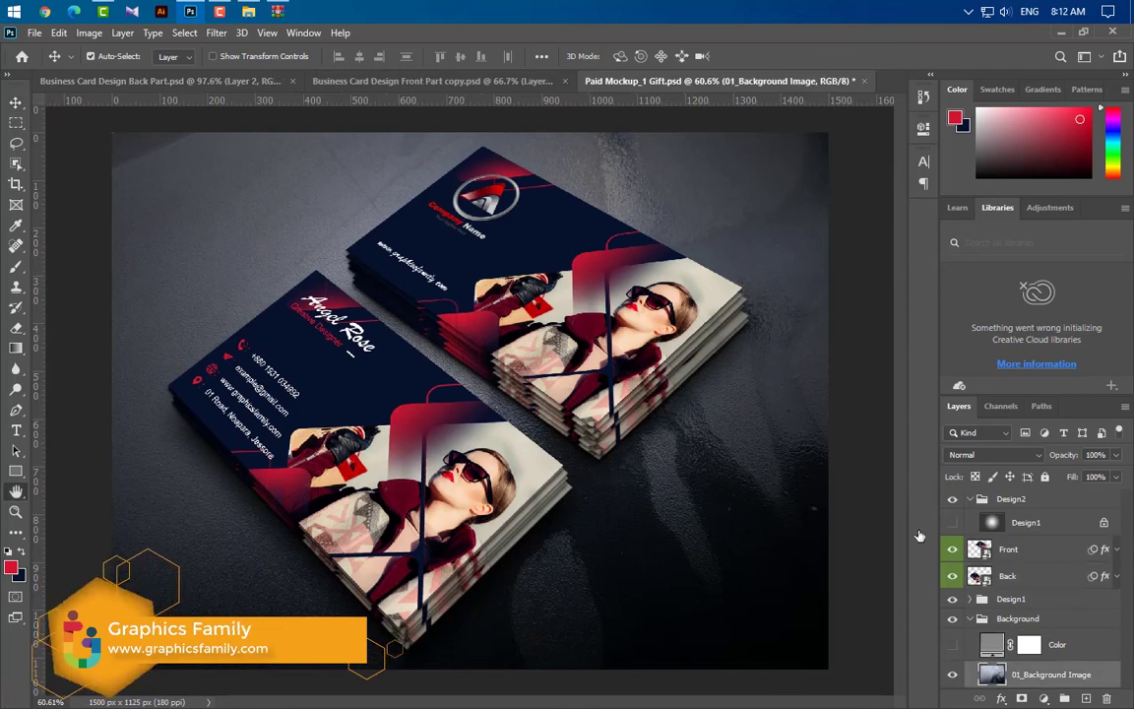
left_click(605, 545)
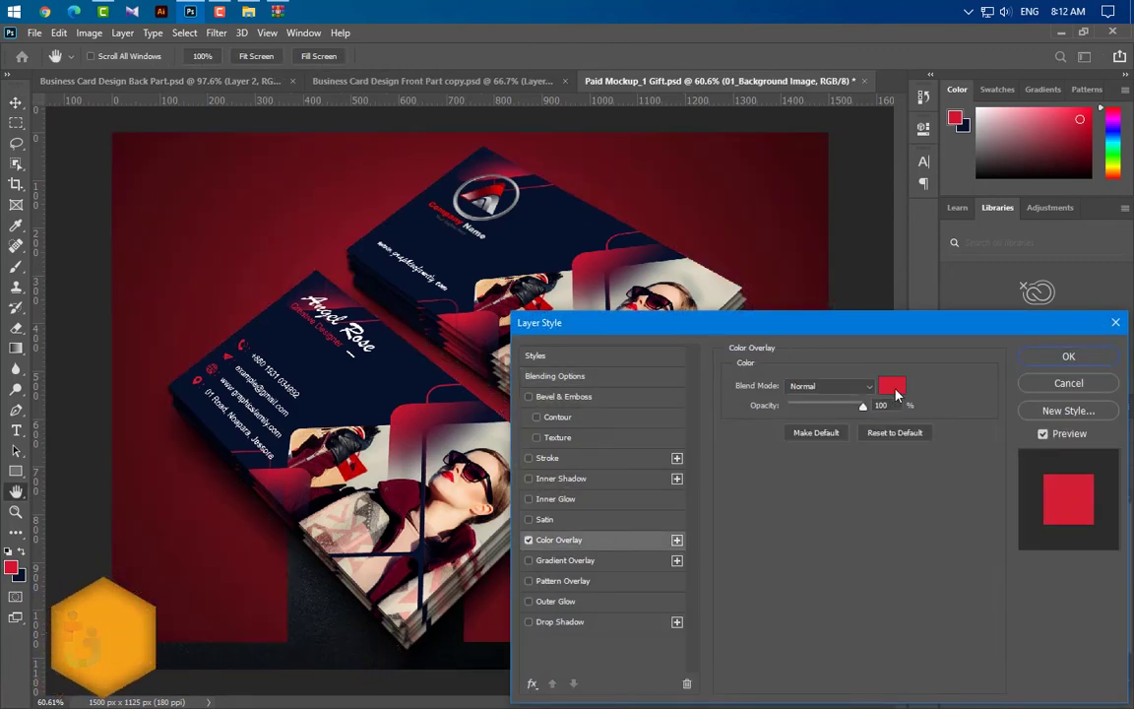
left_click(891, 386)
left_click_drag(723, 149, 864, 147)
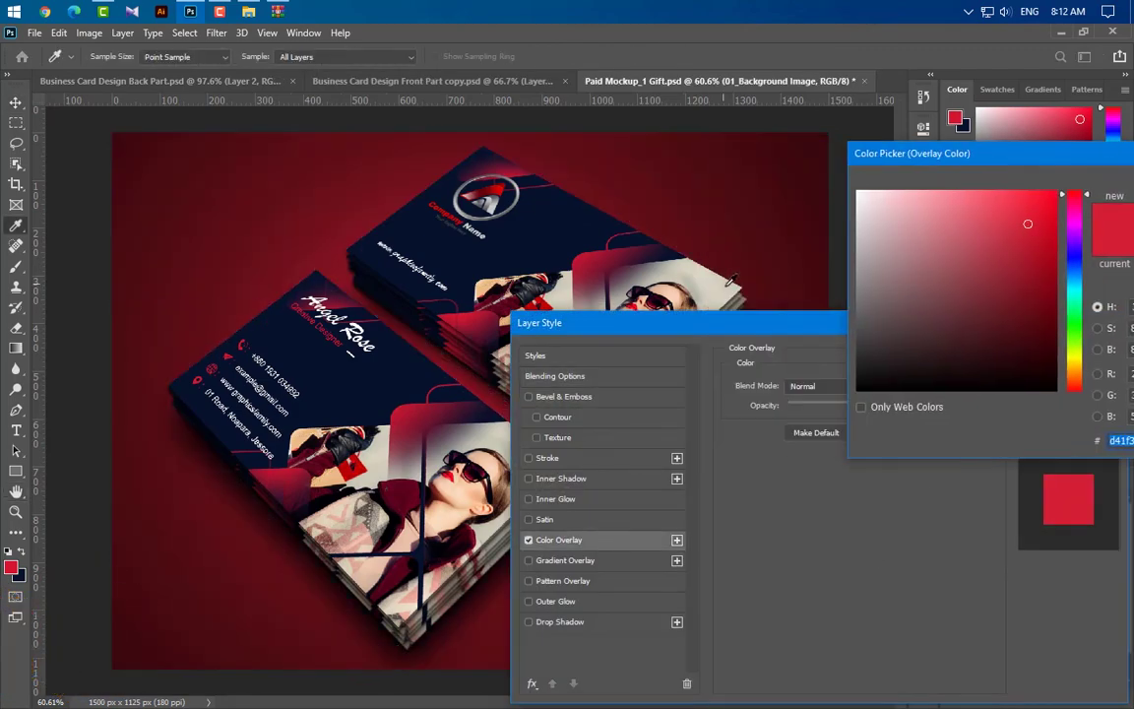
type("cdcbb")
left_click_drag(1079, 159, 904, 184)
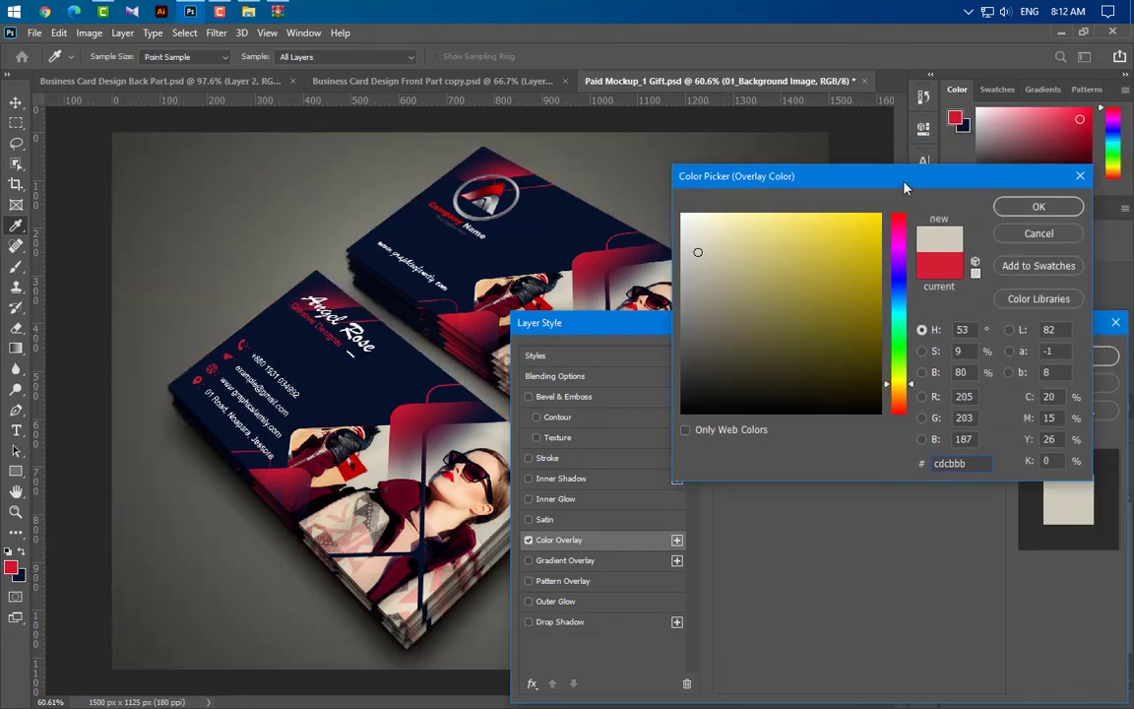
left_click(1022, 208)
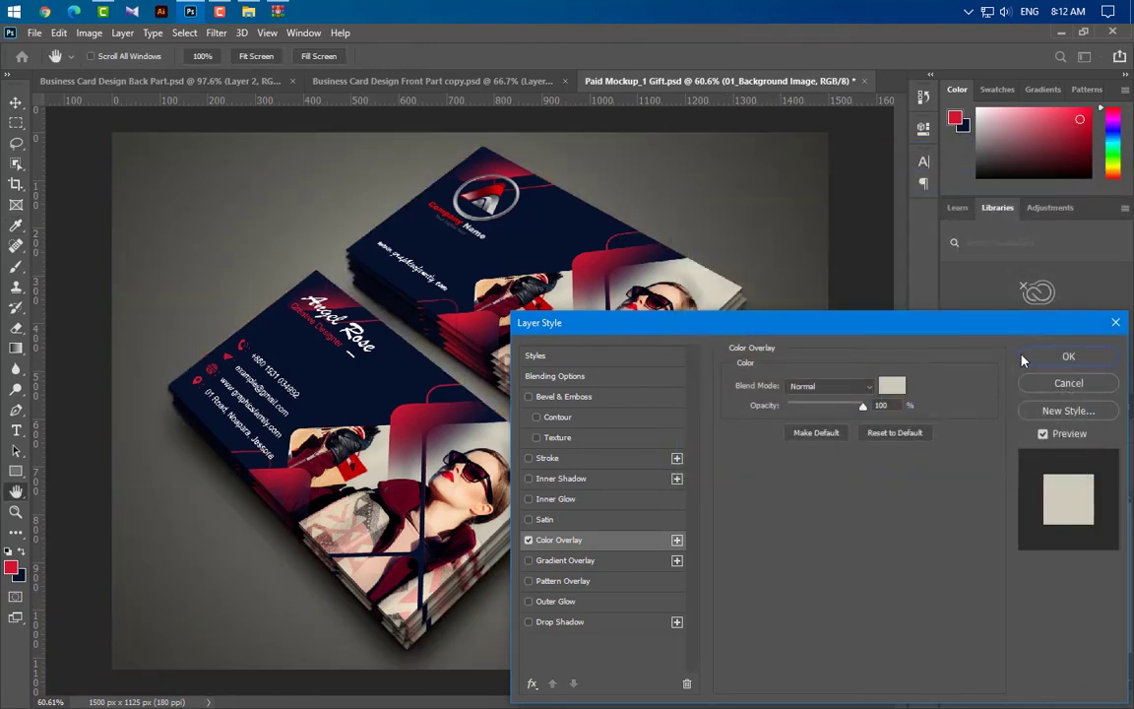